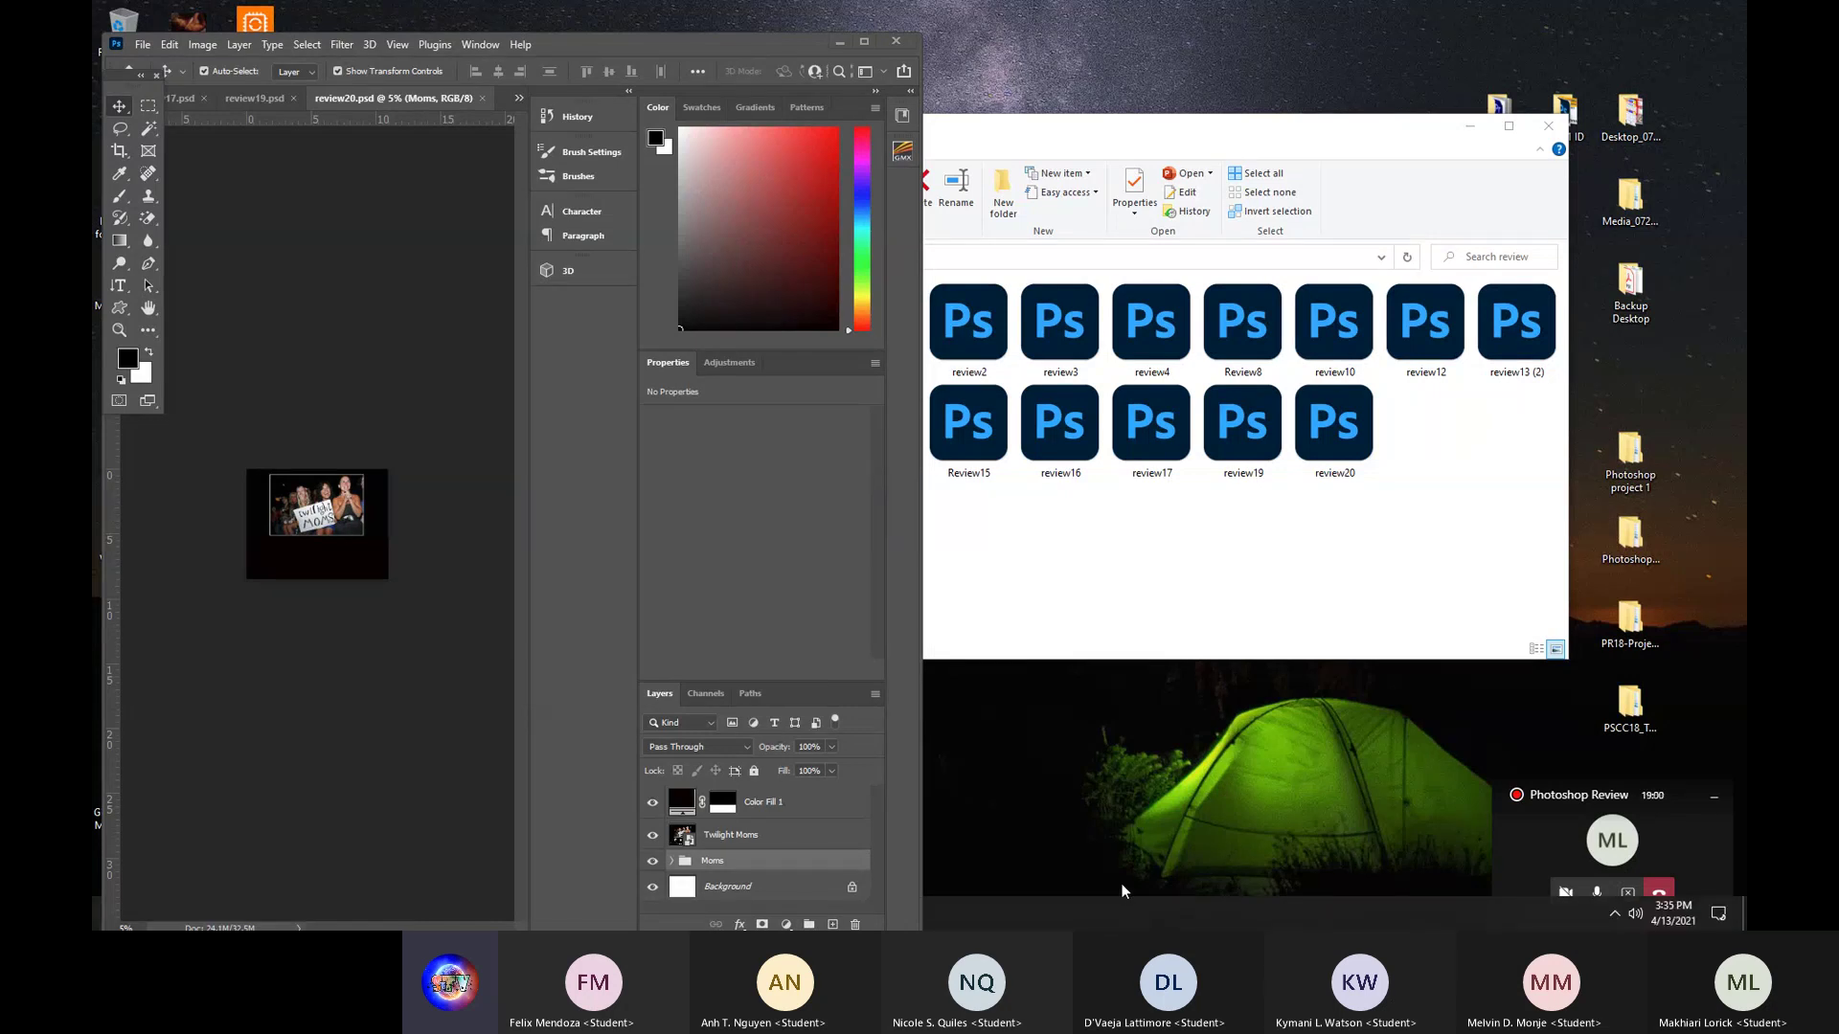
# Minimize Photoshop and close the blank Presentation1 window in PowerPoint.
pyautogui.click(839, 42)
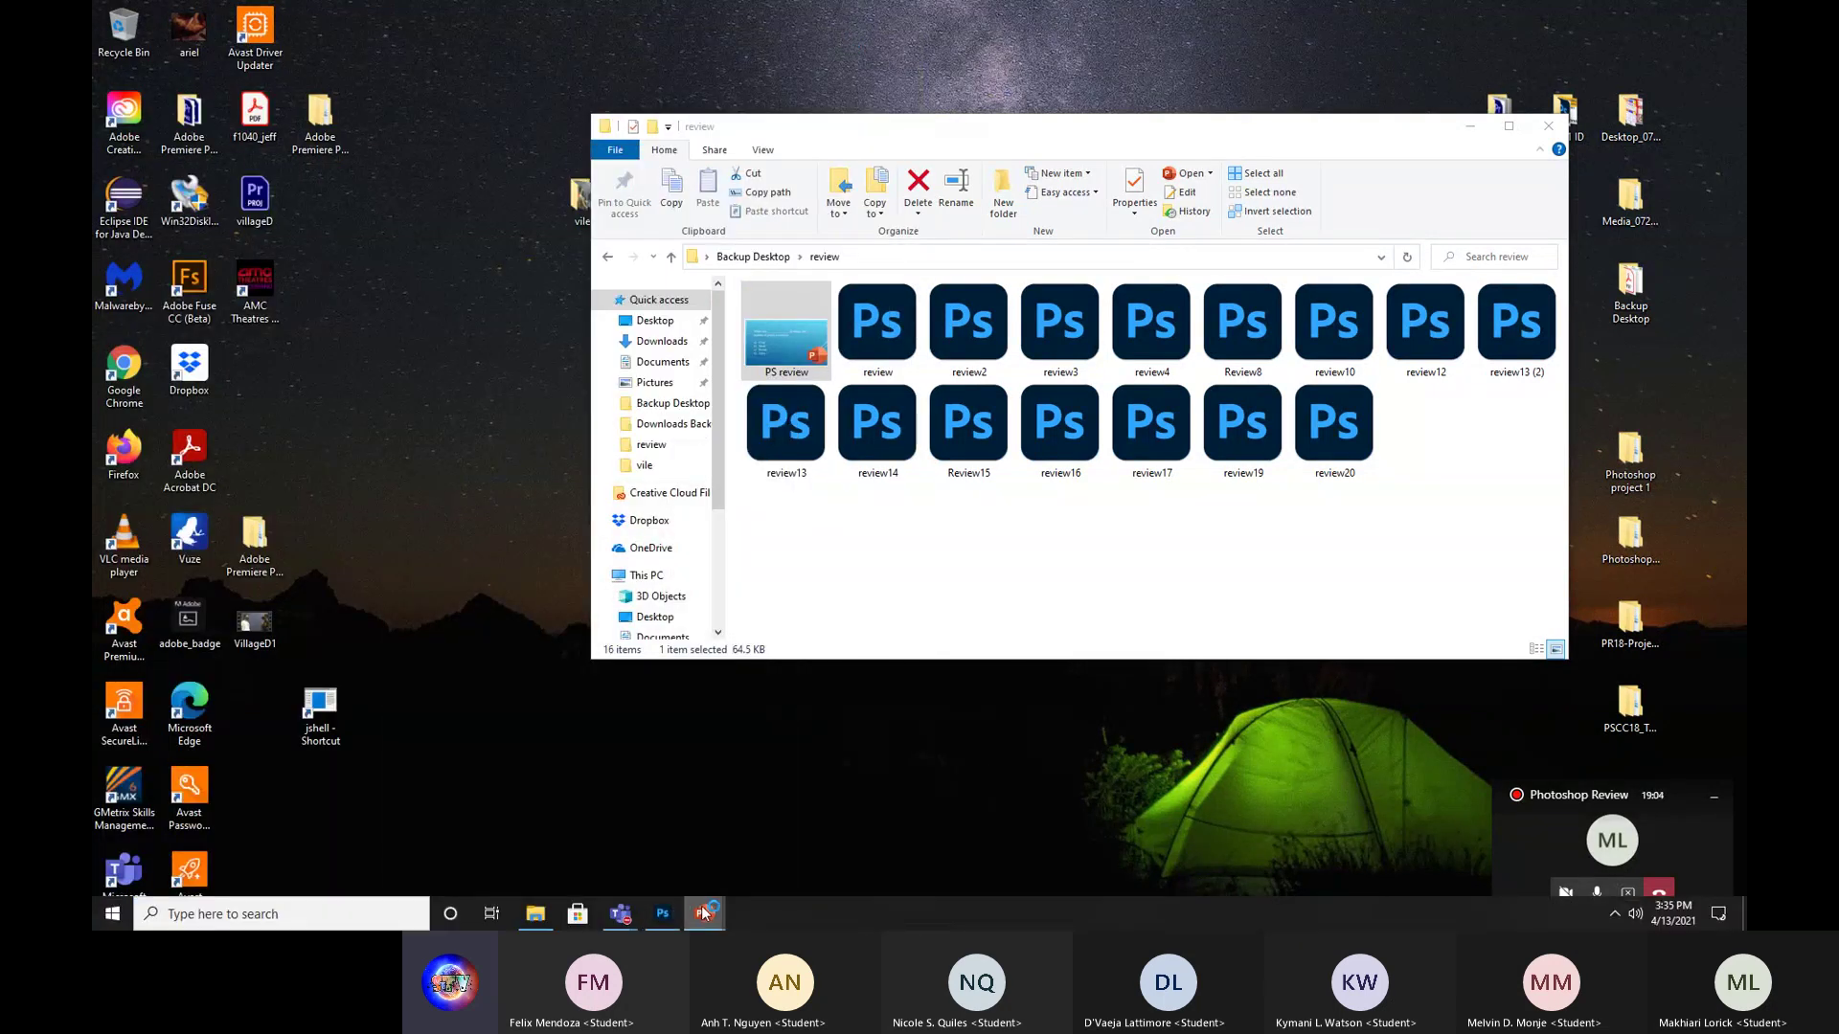
pyautogui.moveTo(690, 915)
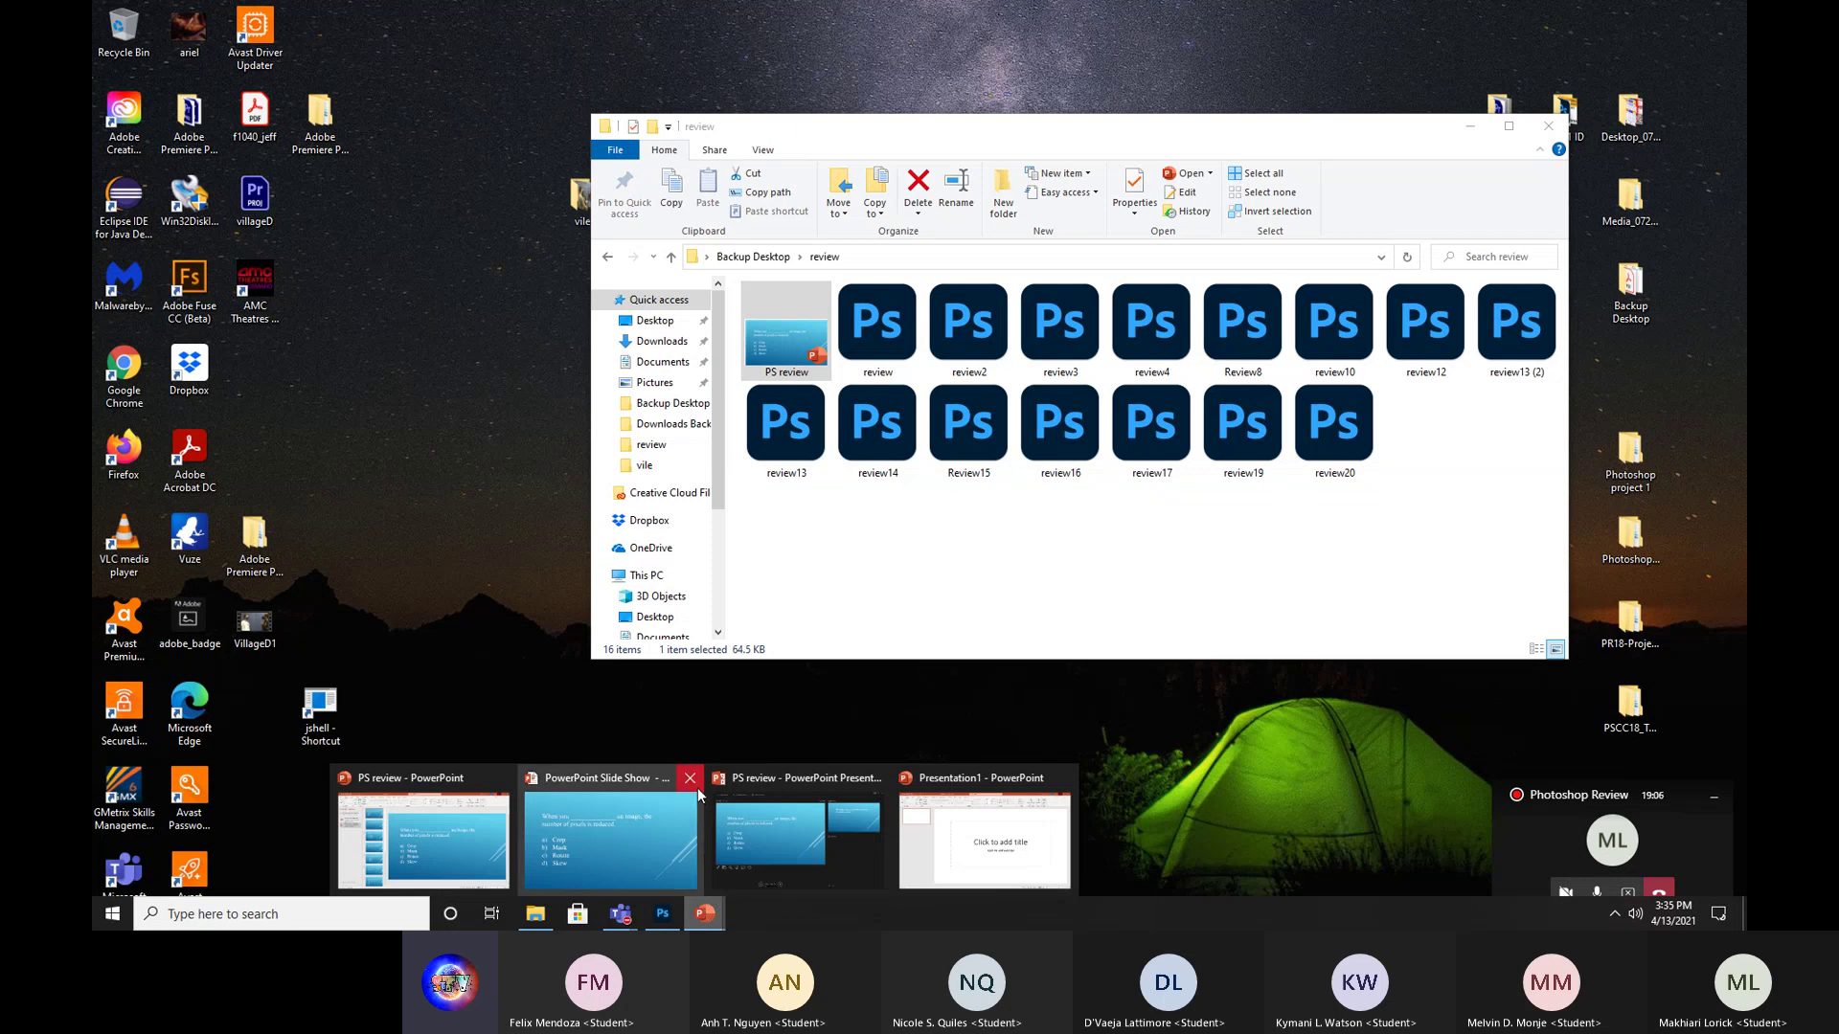
pyautogui.moveTo(818, 780)
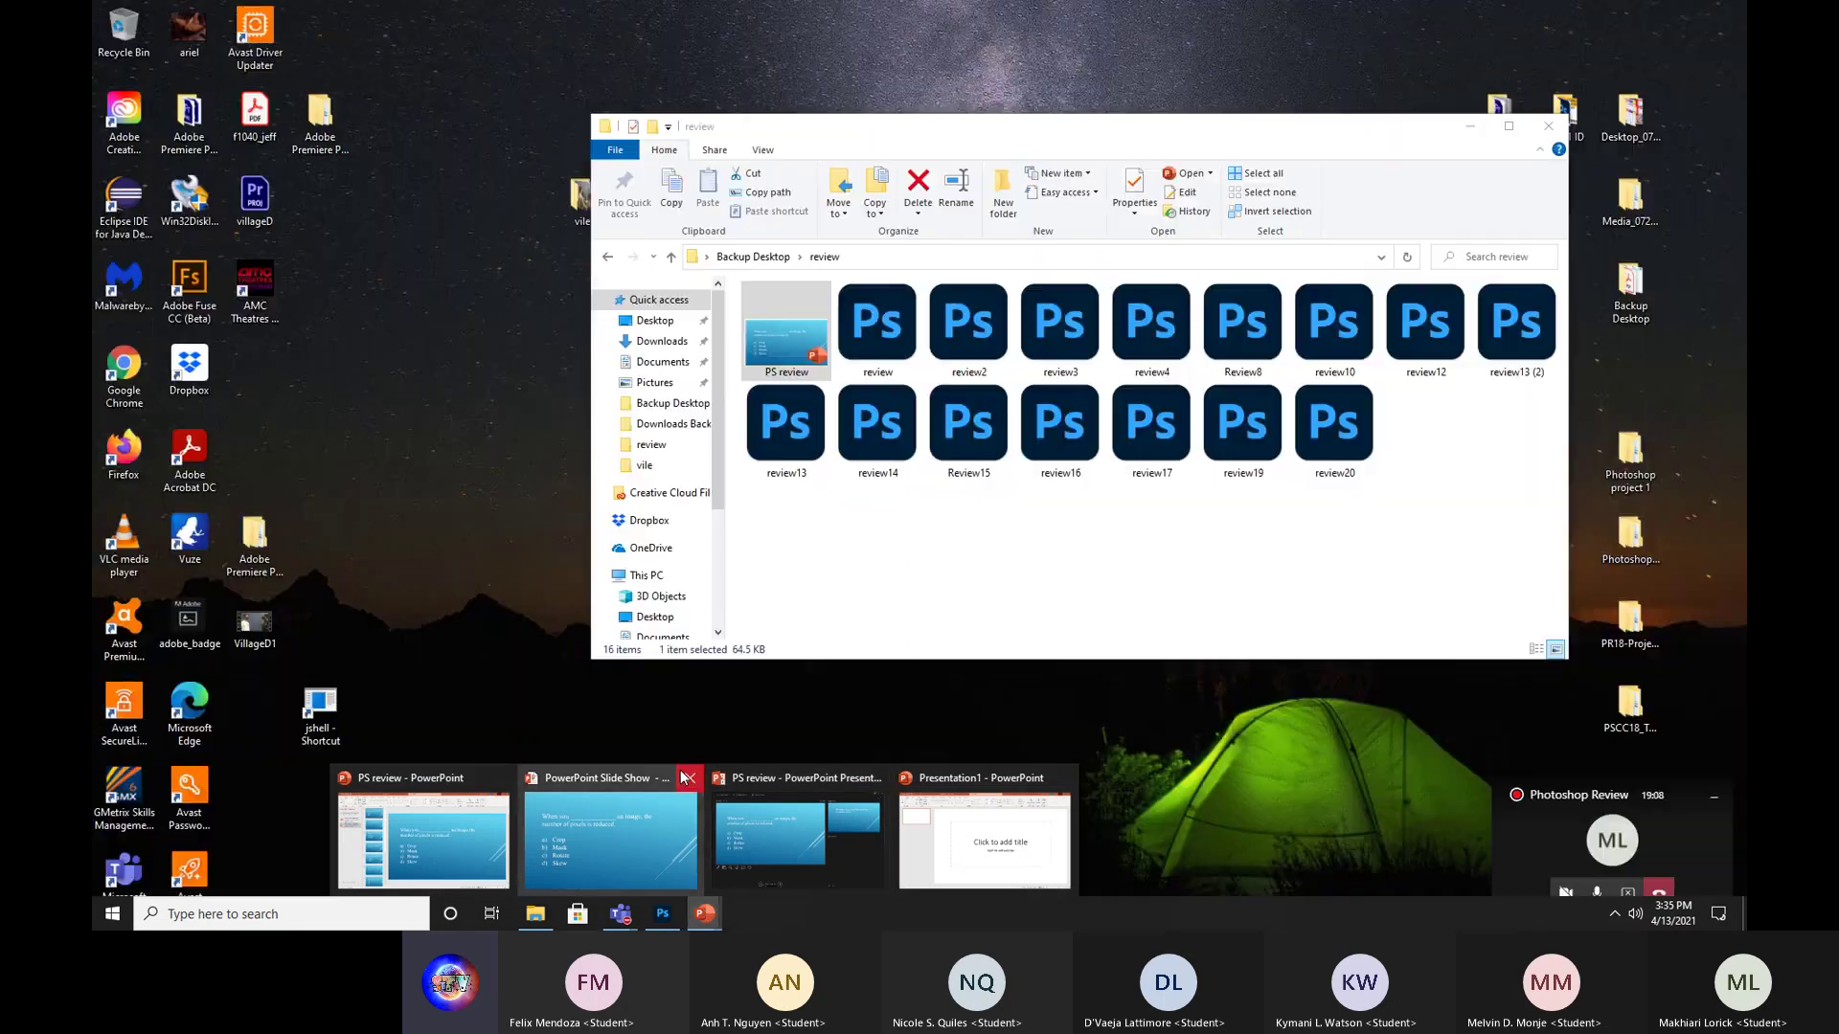
pyautogui.moveTo(972, 790)
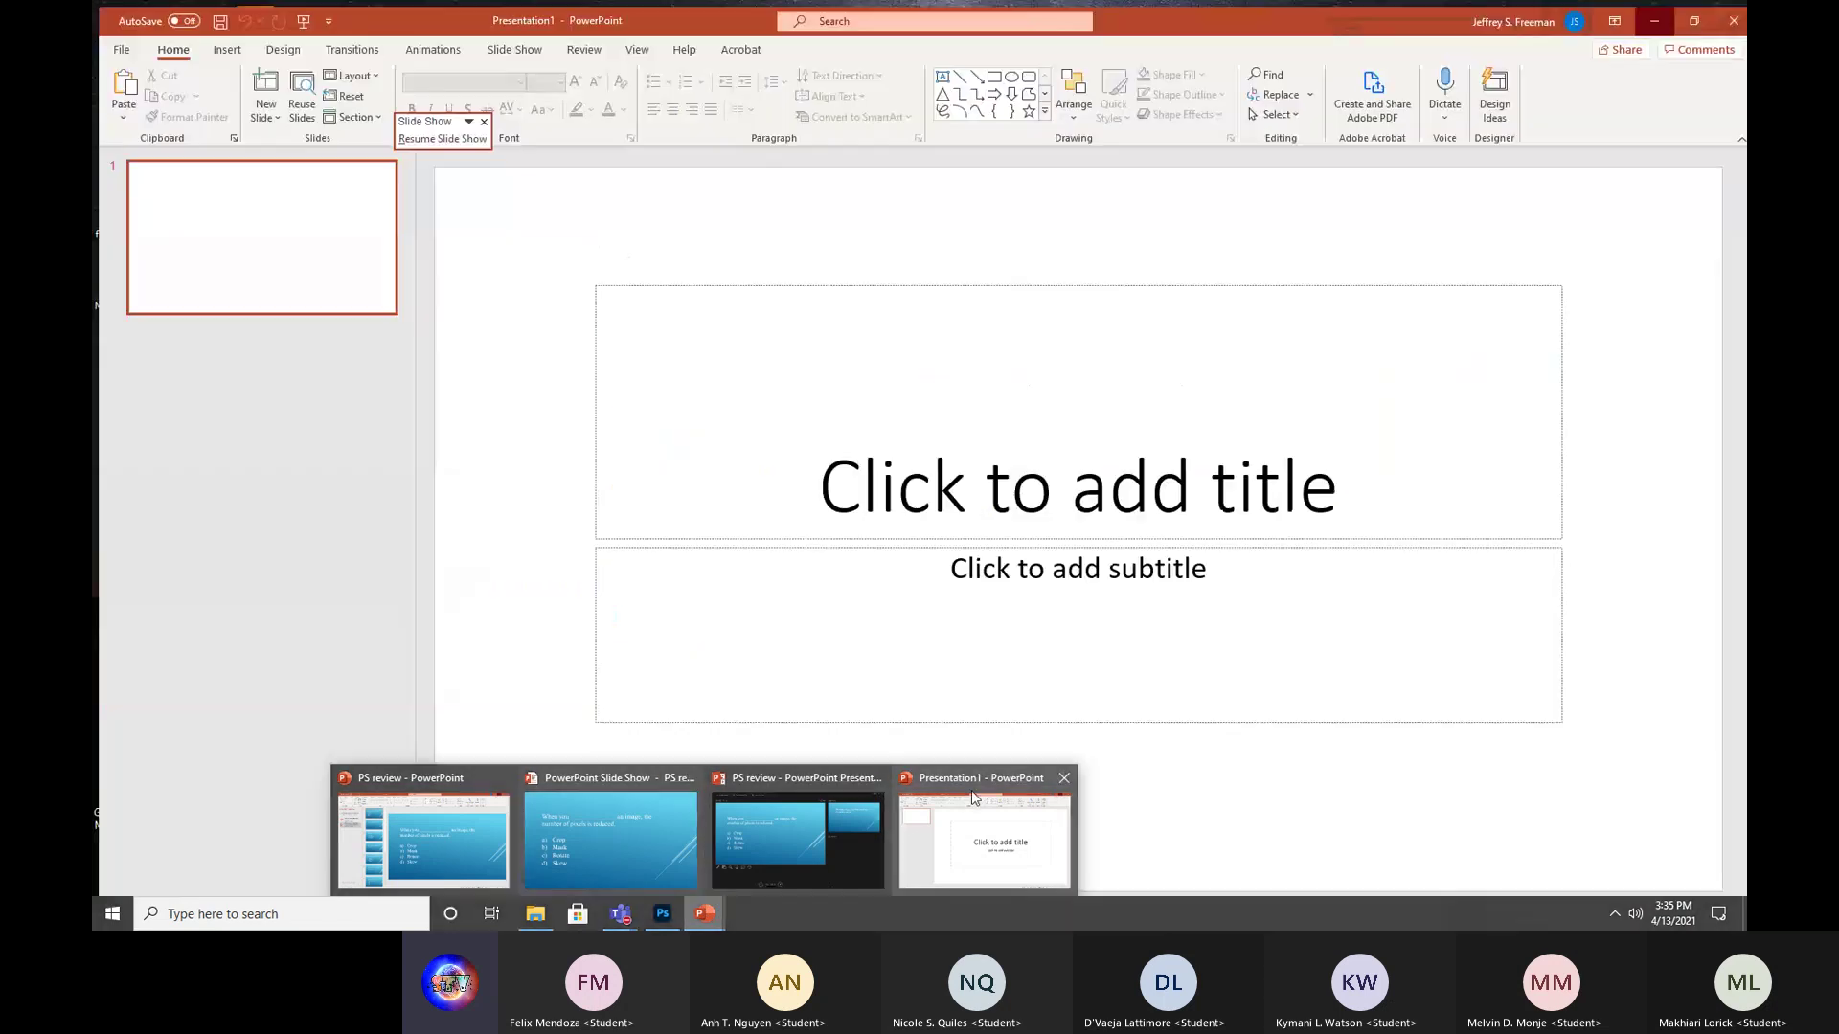
pyautogui.click(1065, 780)
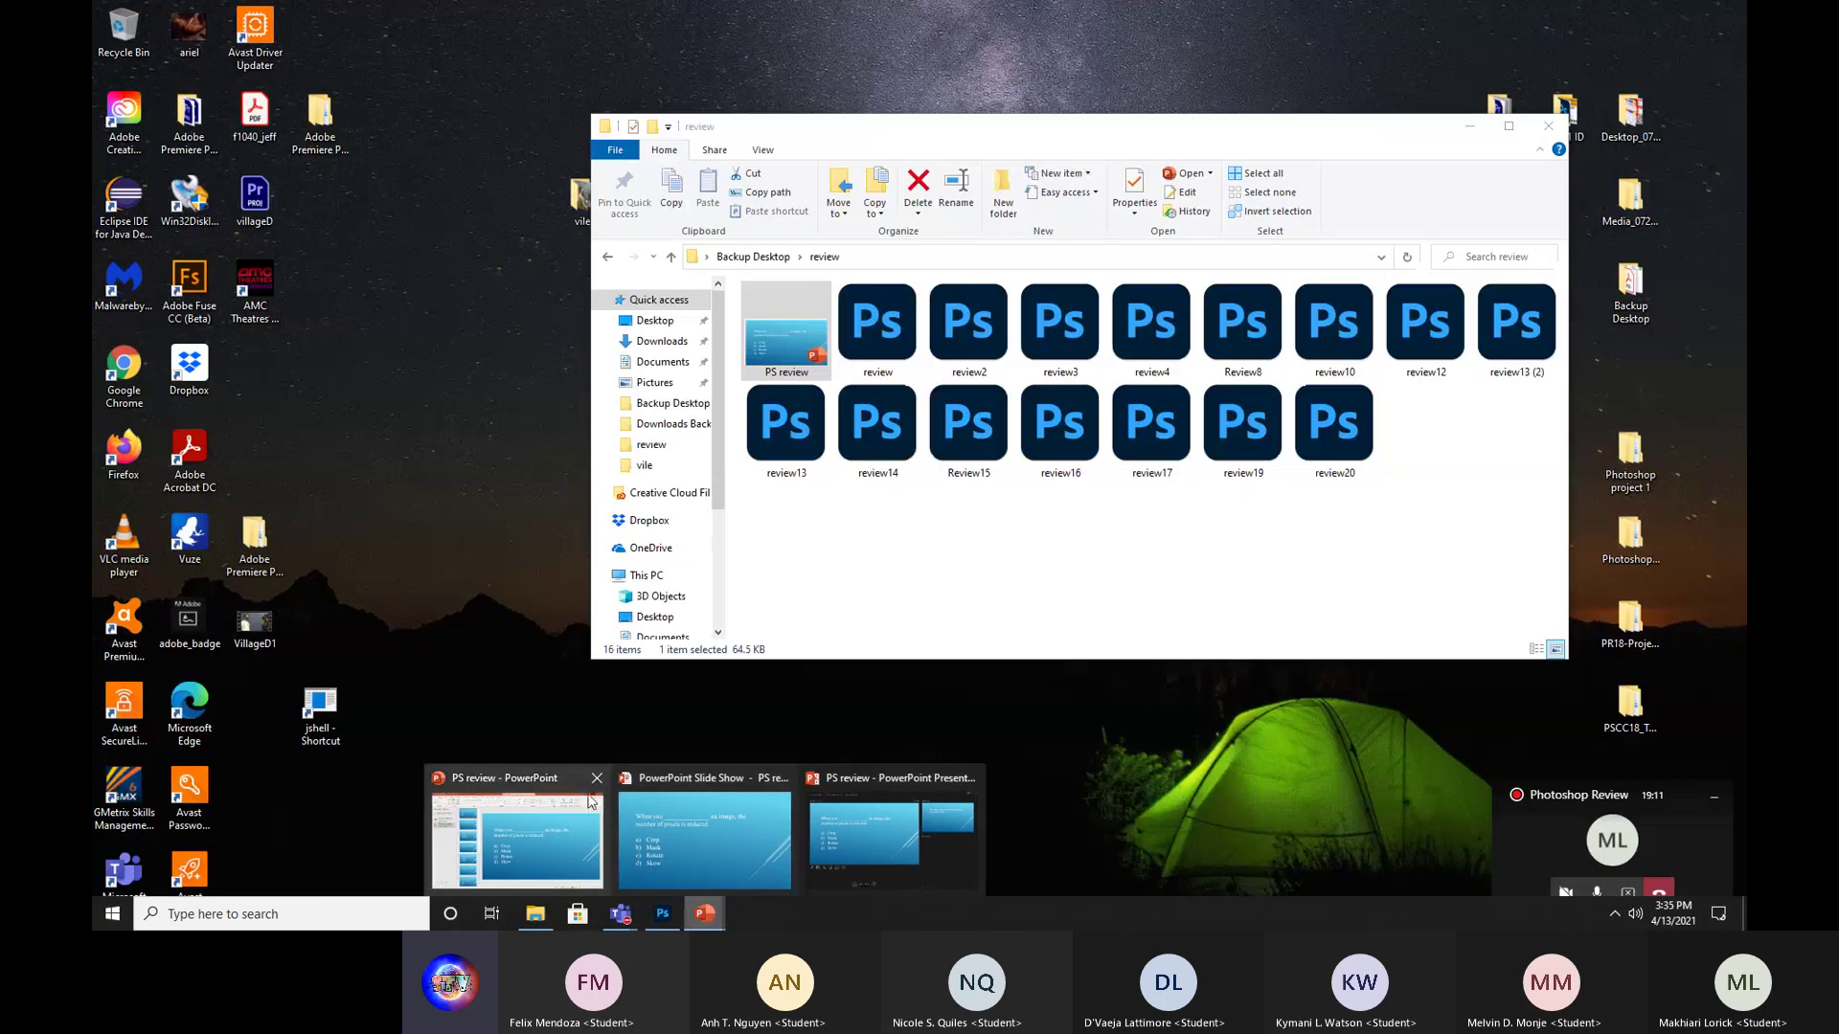
# Bring up the PS review presentation in PowerPoint and start its slide show from the first slide.
pyautogui.click(604, 787)
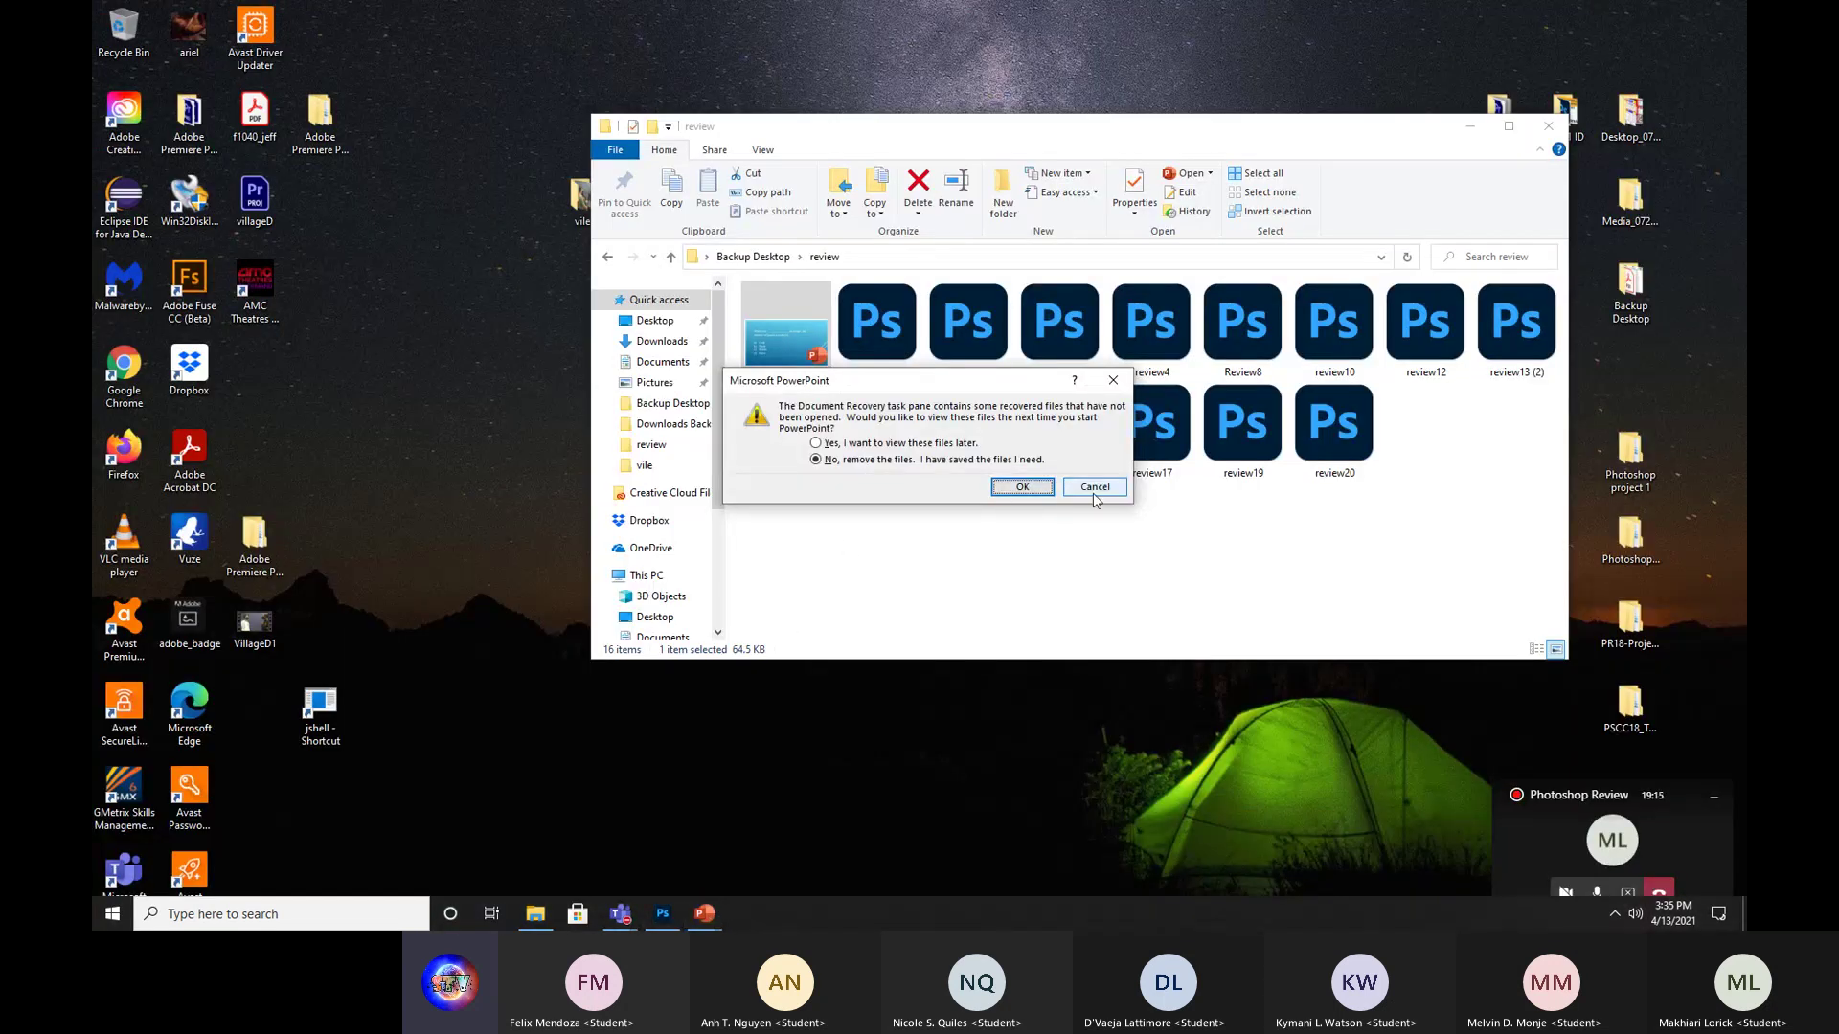
pyautogui.click(1101, 490)
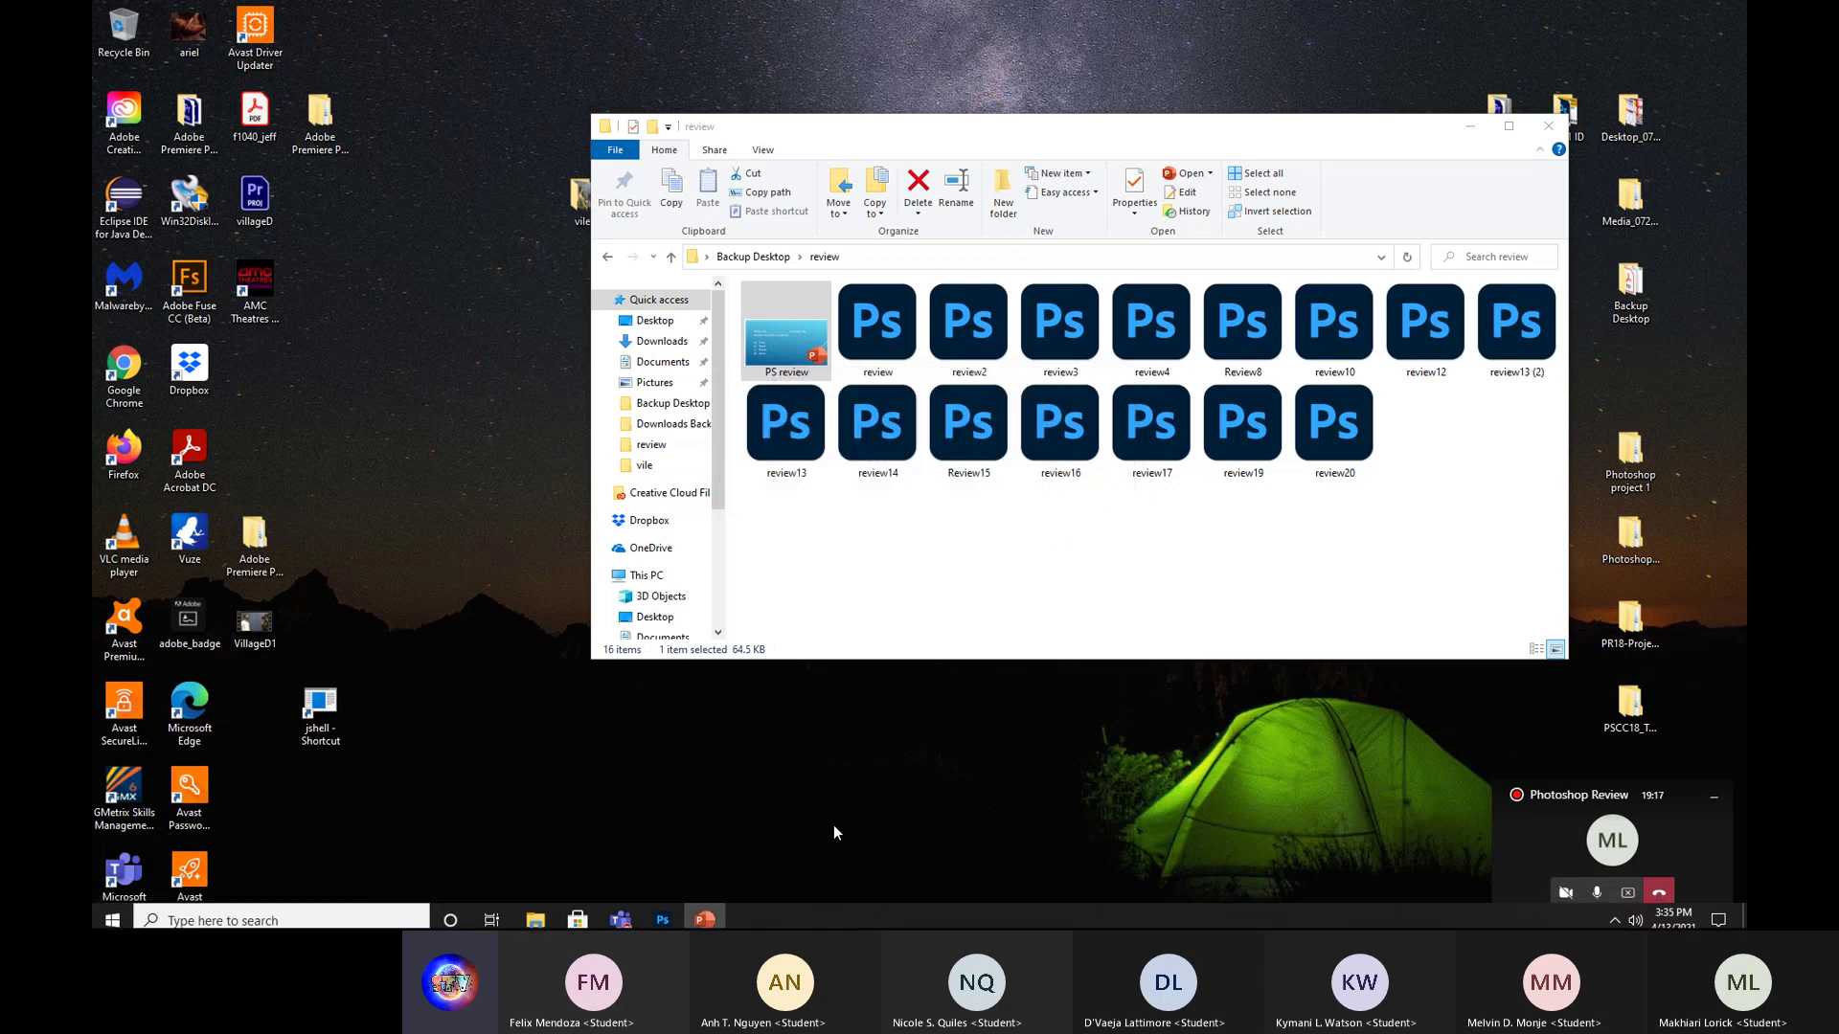
pyautogui.click(714, 916)
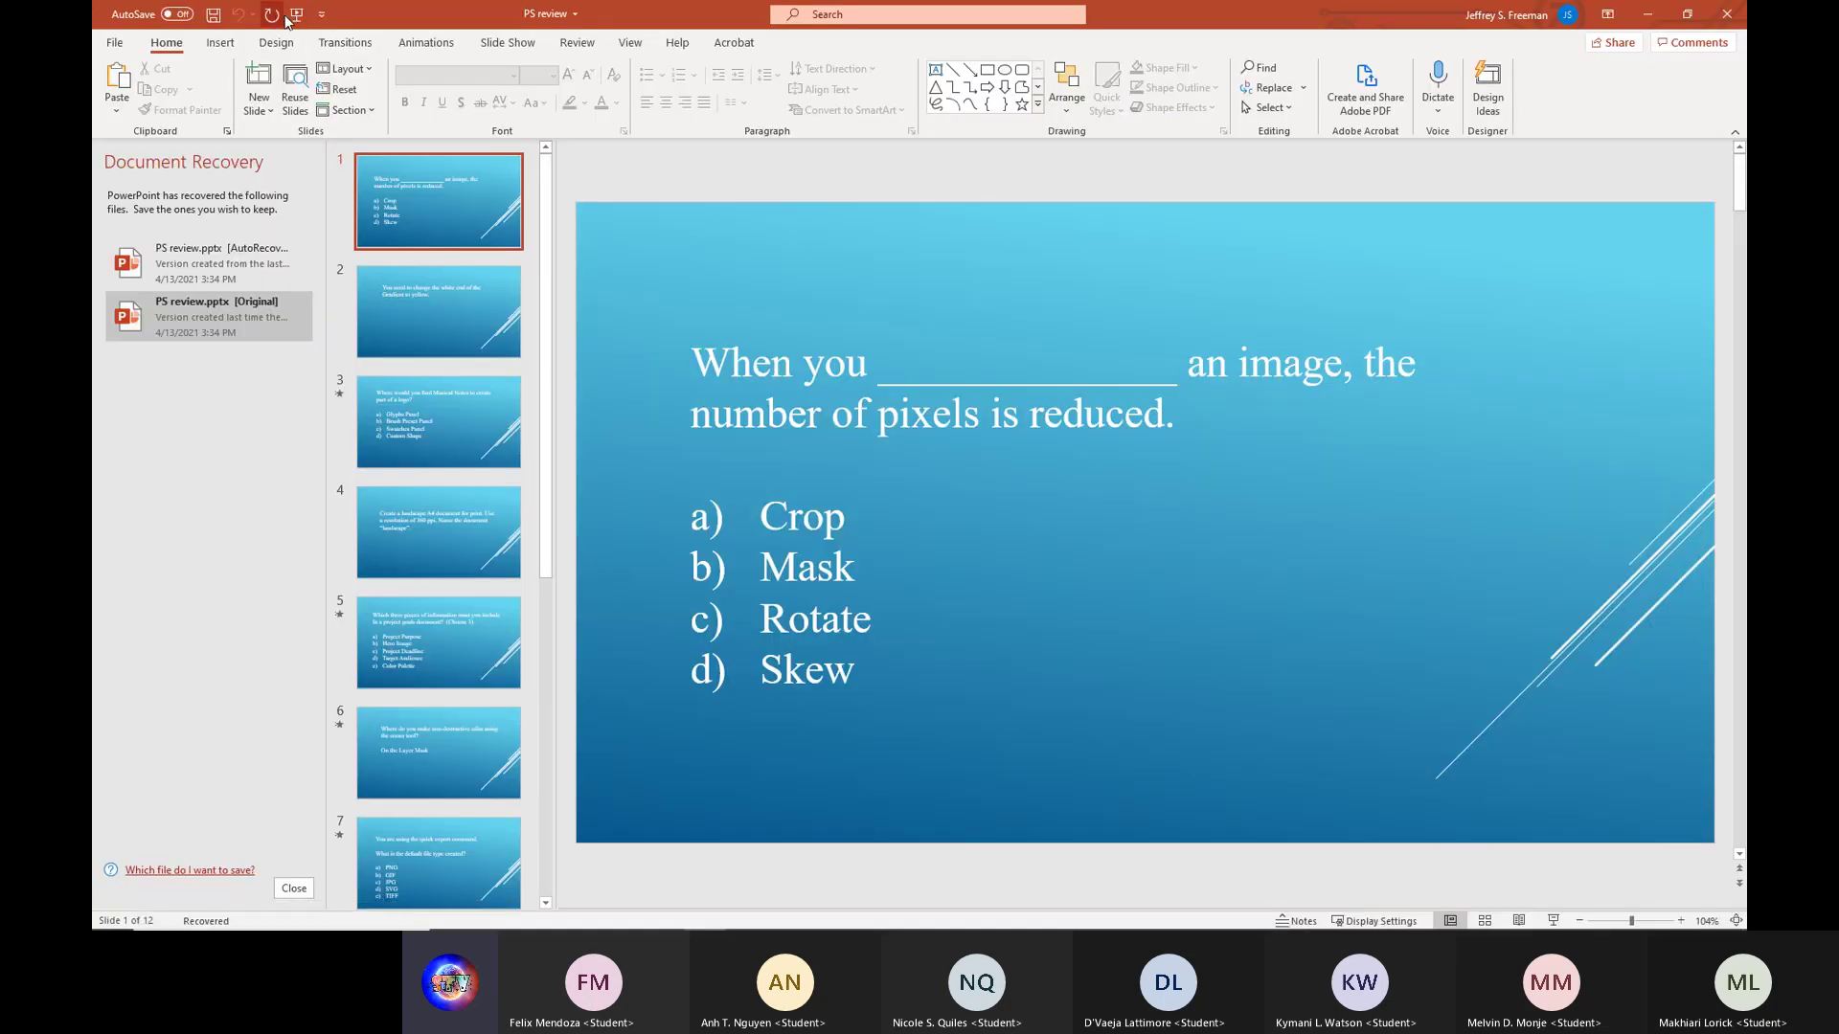
pyautogui.click(294, 16)
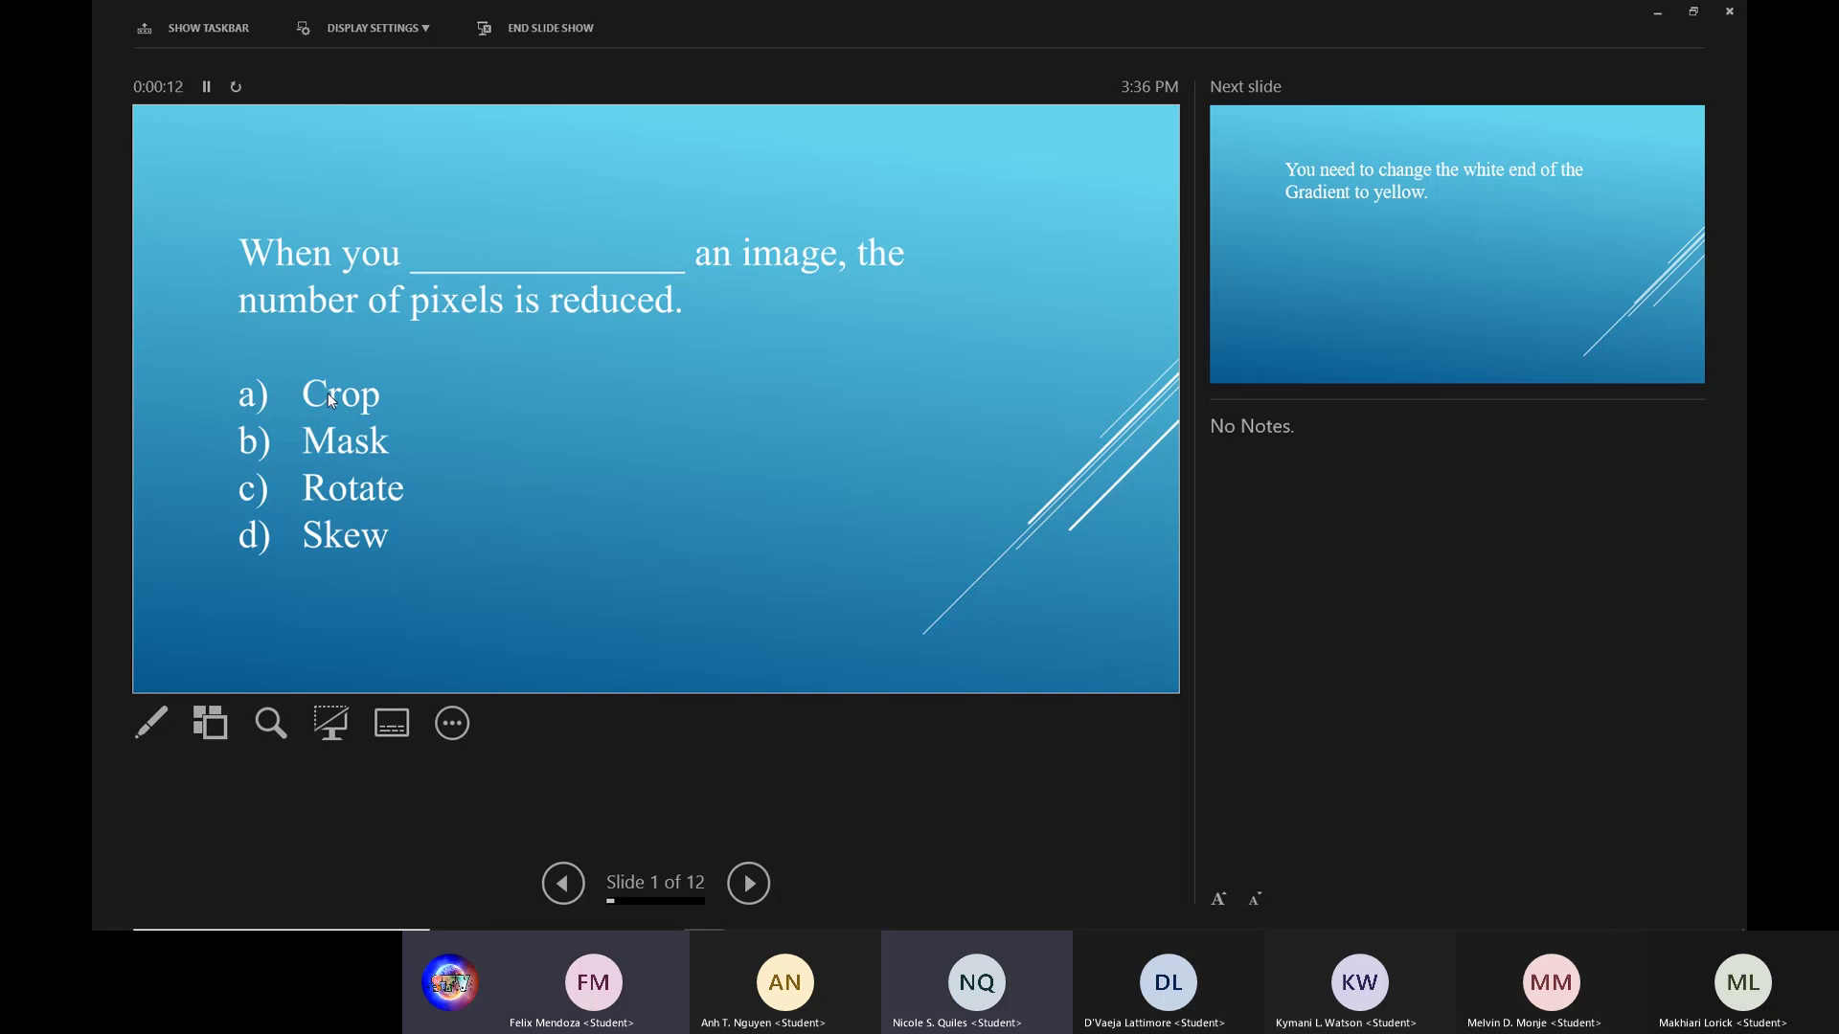
# Advance the slide show to the A4 landscape document task on slide 4, revealing the musical notes answer on the way.
pyautogui.click(601, 489)
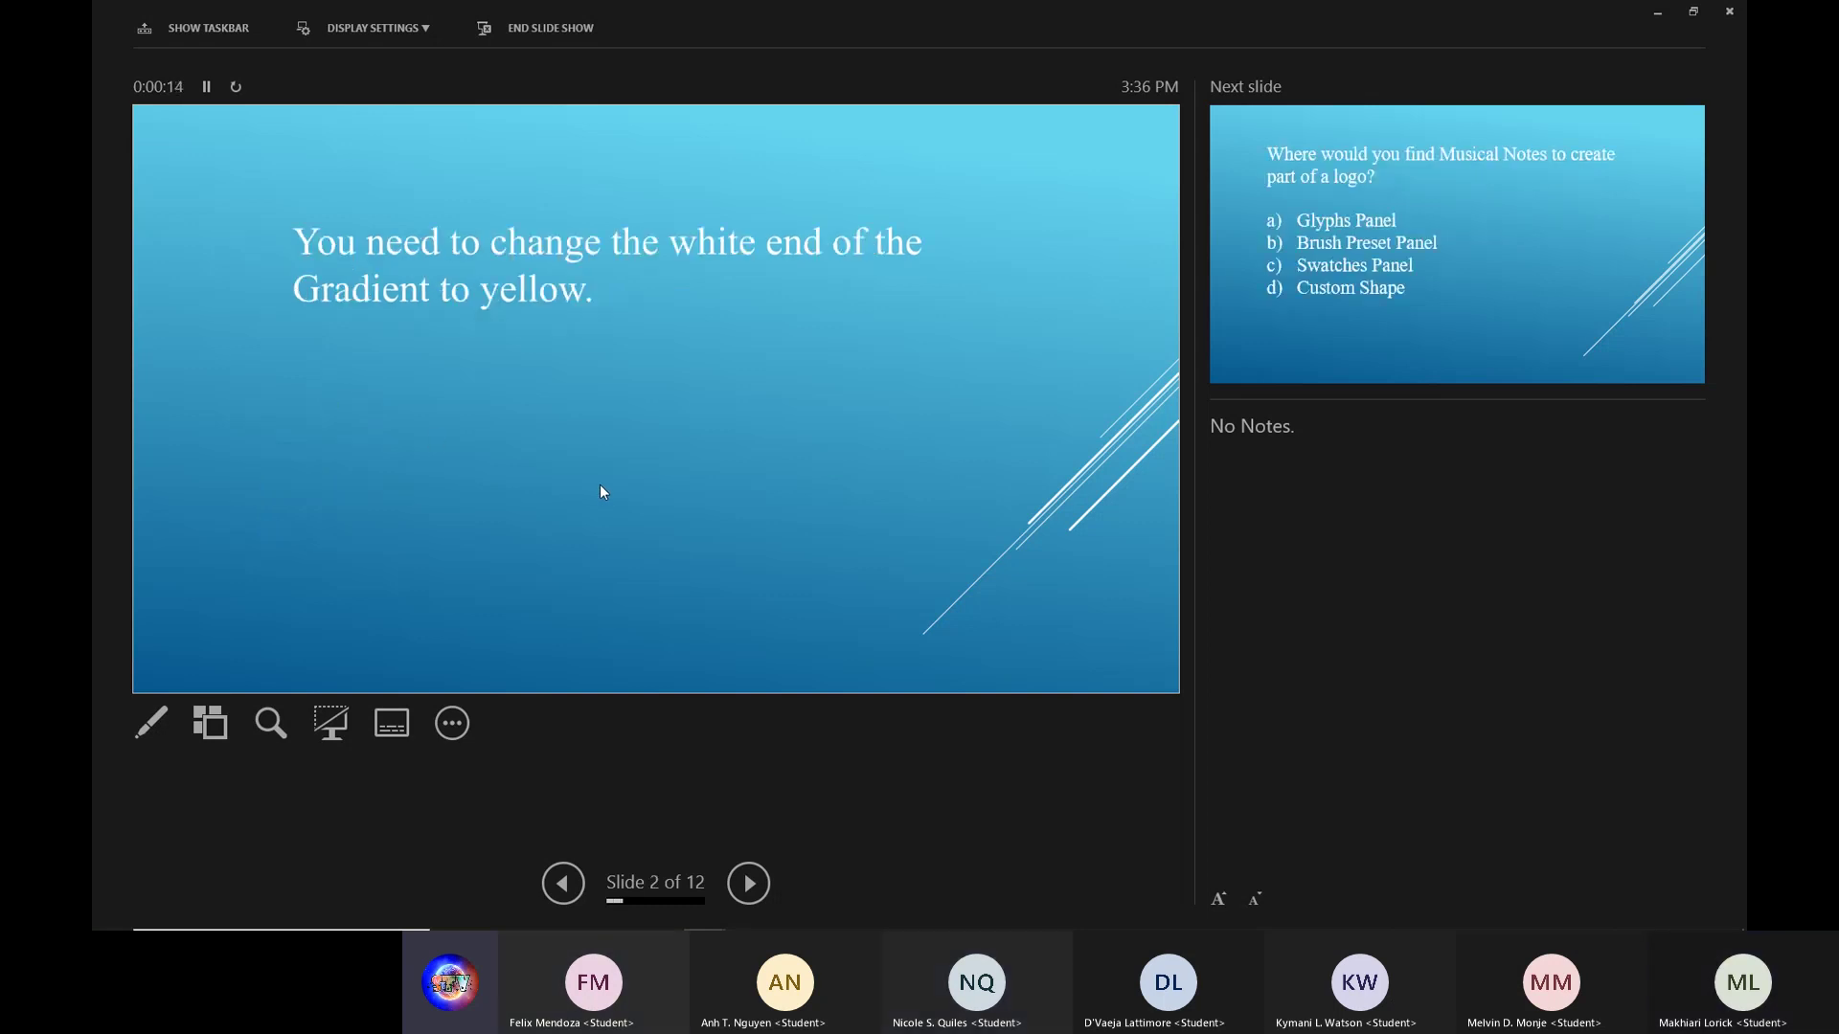
pyautogui.click(813, 452)
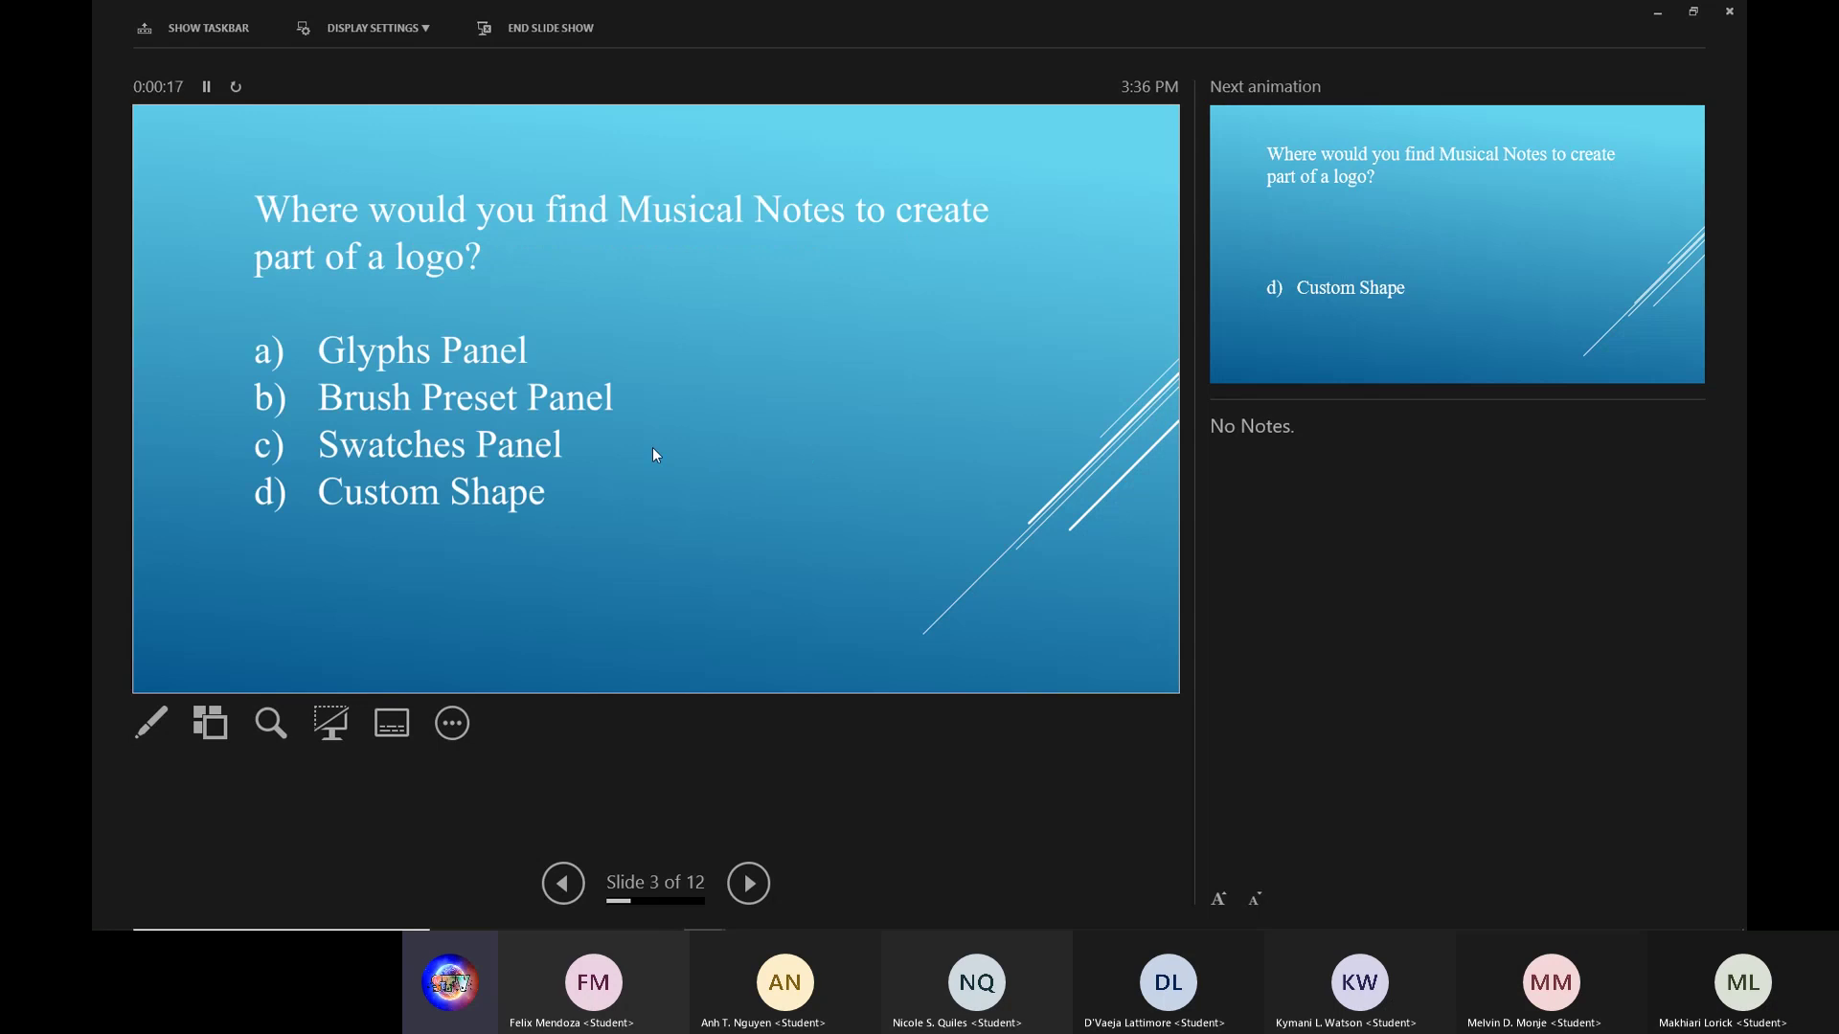
pyautogui.click(698, 598)
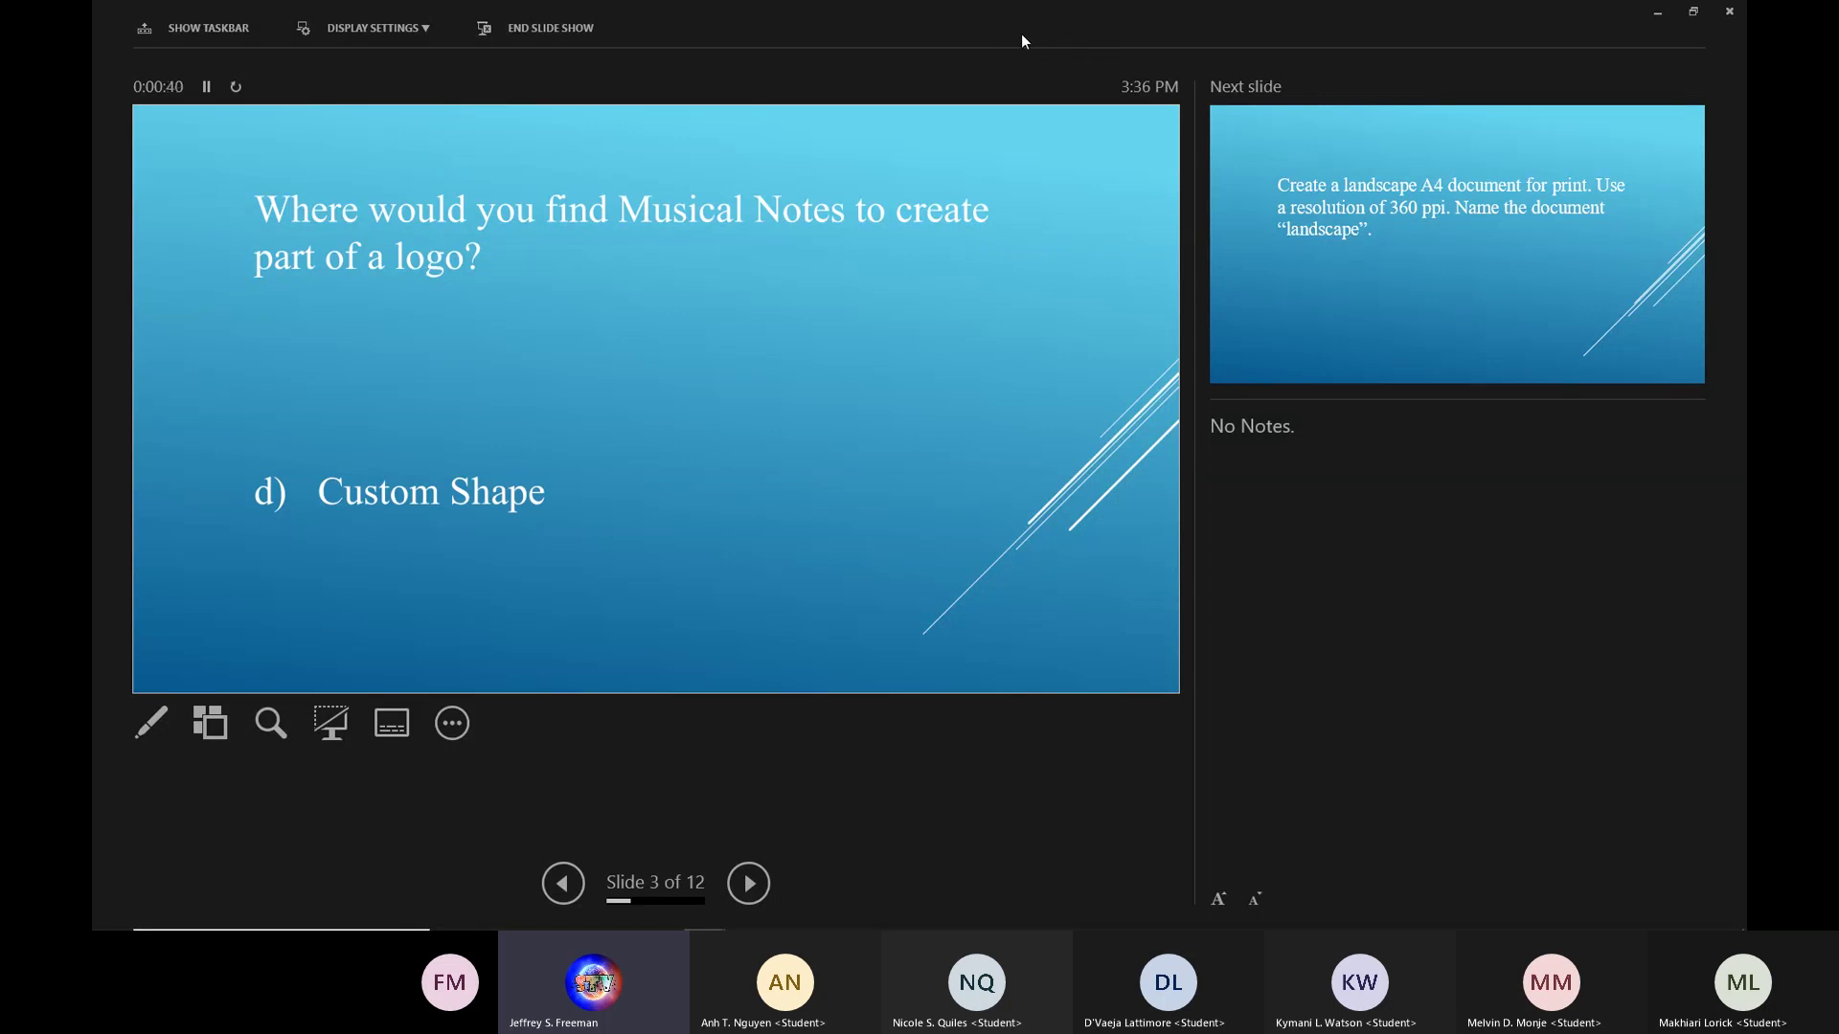
pyautogui.click(844, 536)
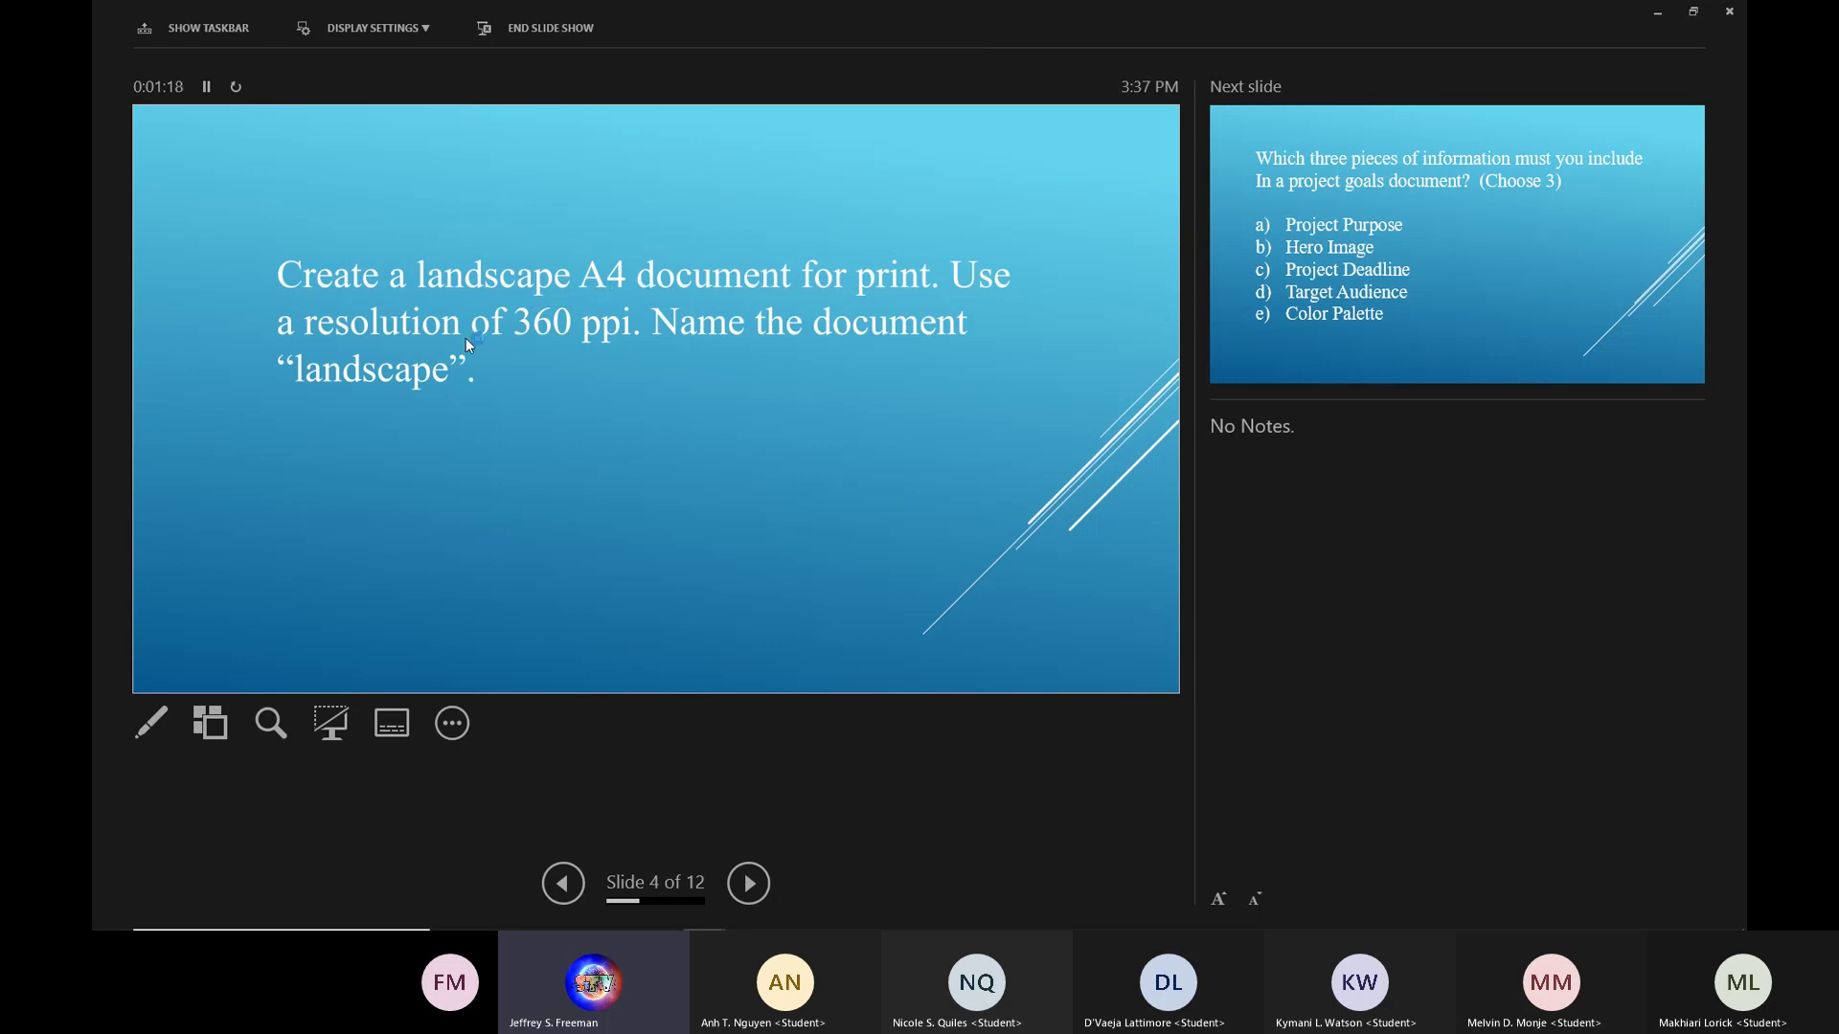
# Revisit the A4 landscape document task, move on to the project goals question on slide 5 and reveal its three answers.
pyautogui.click(584, 450)
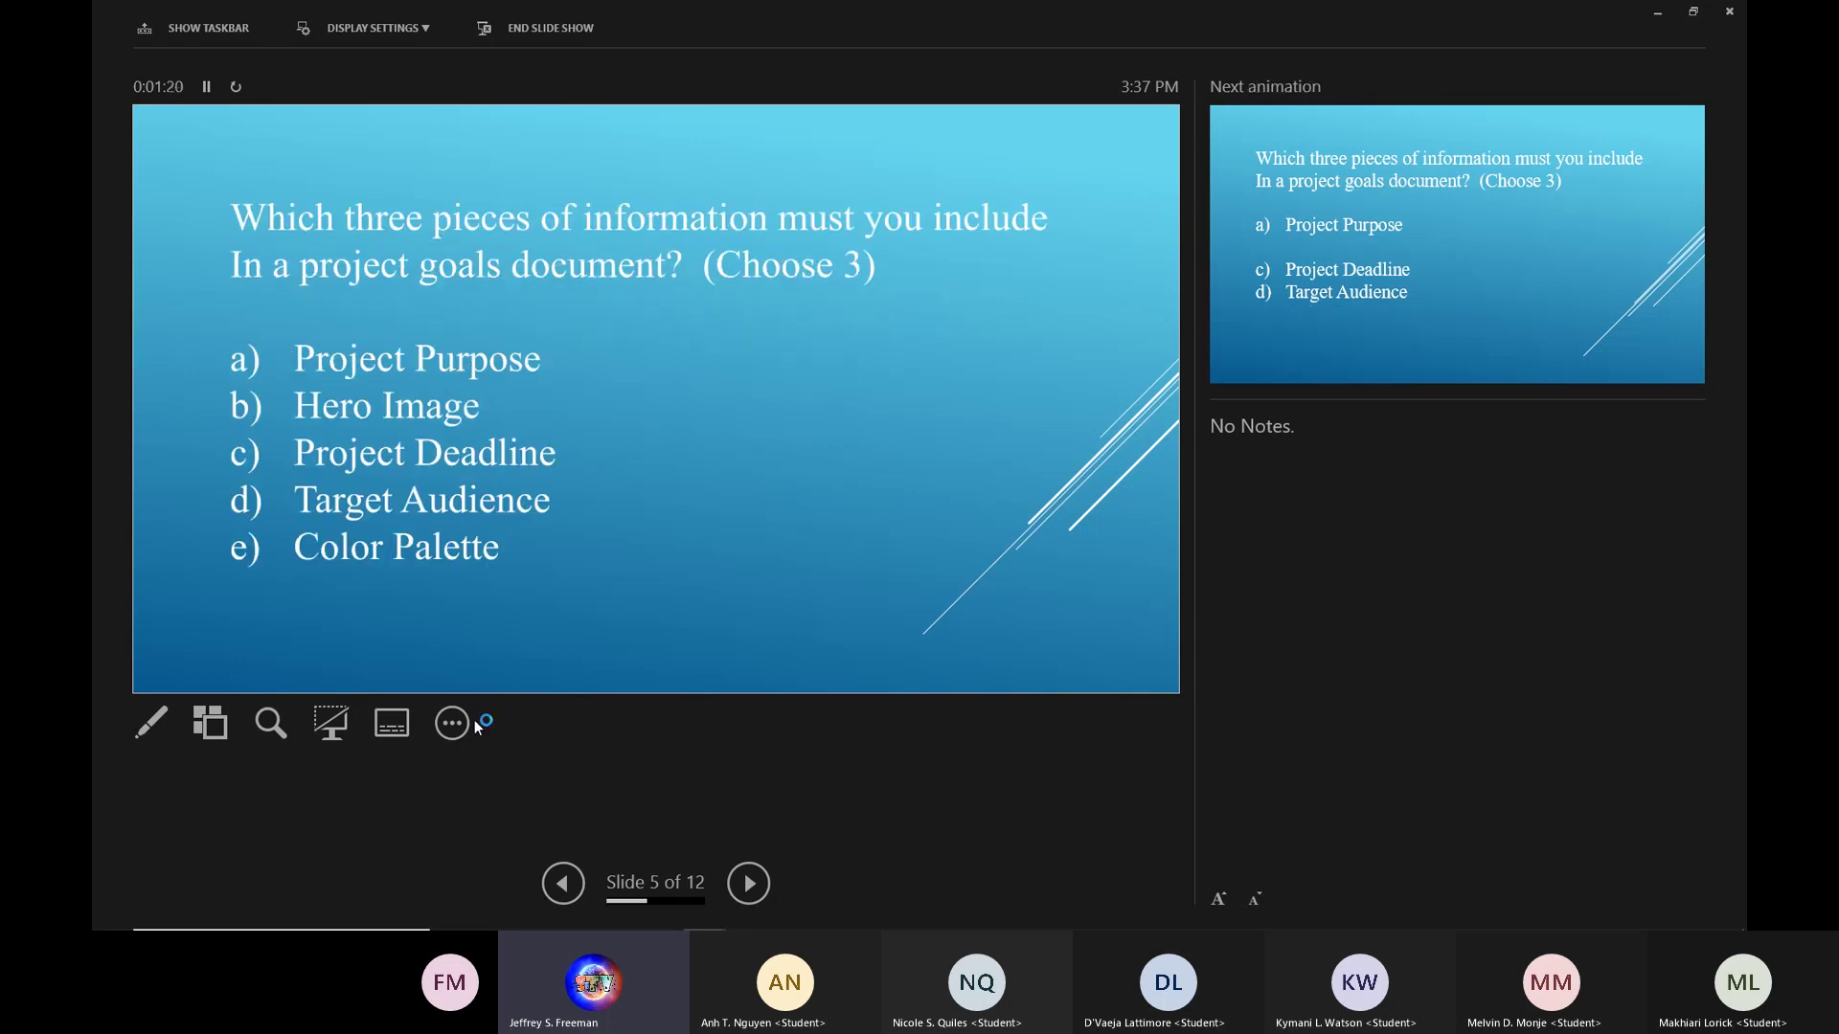
pyautogui.click(563, 883)
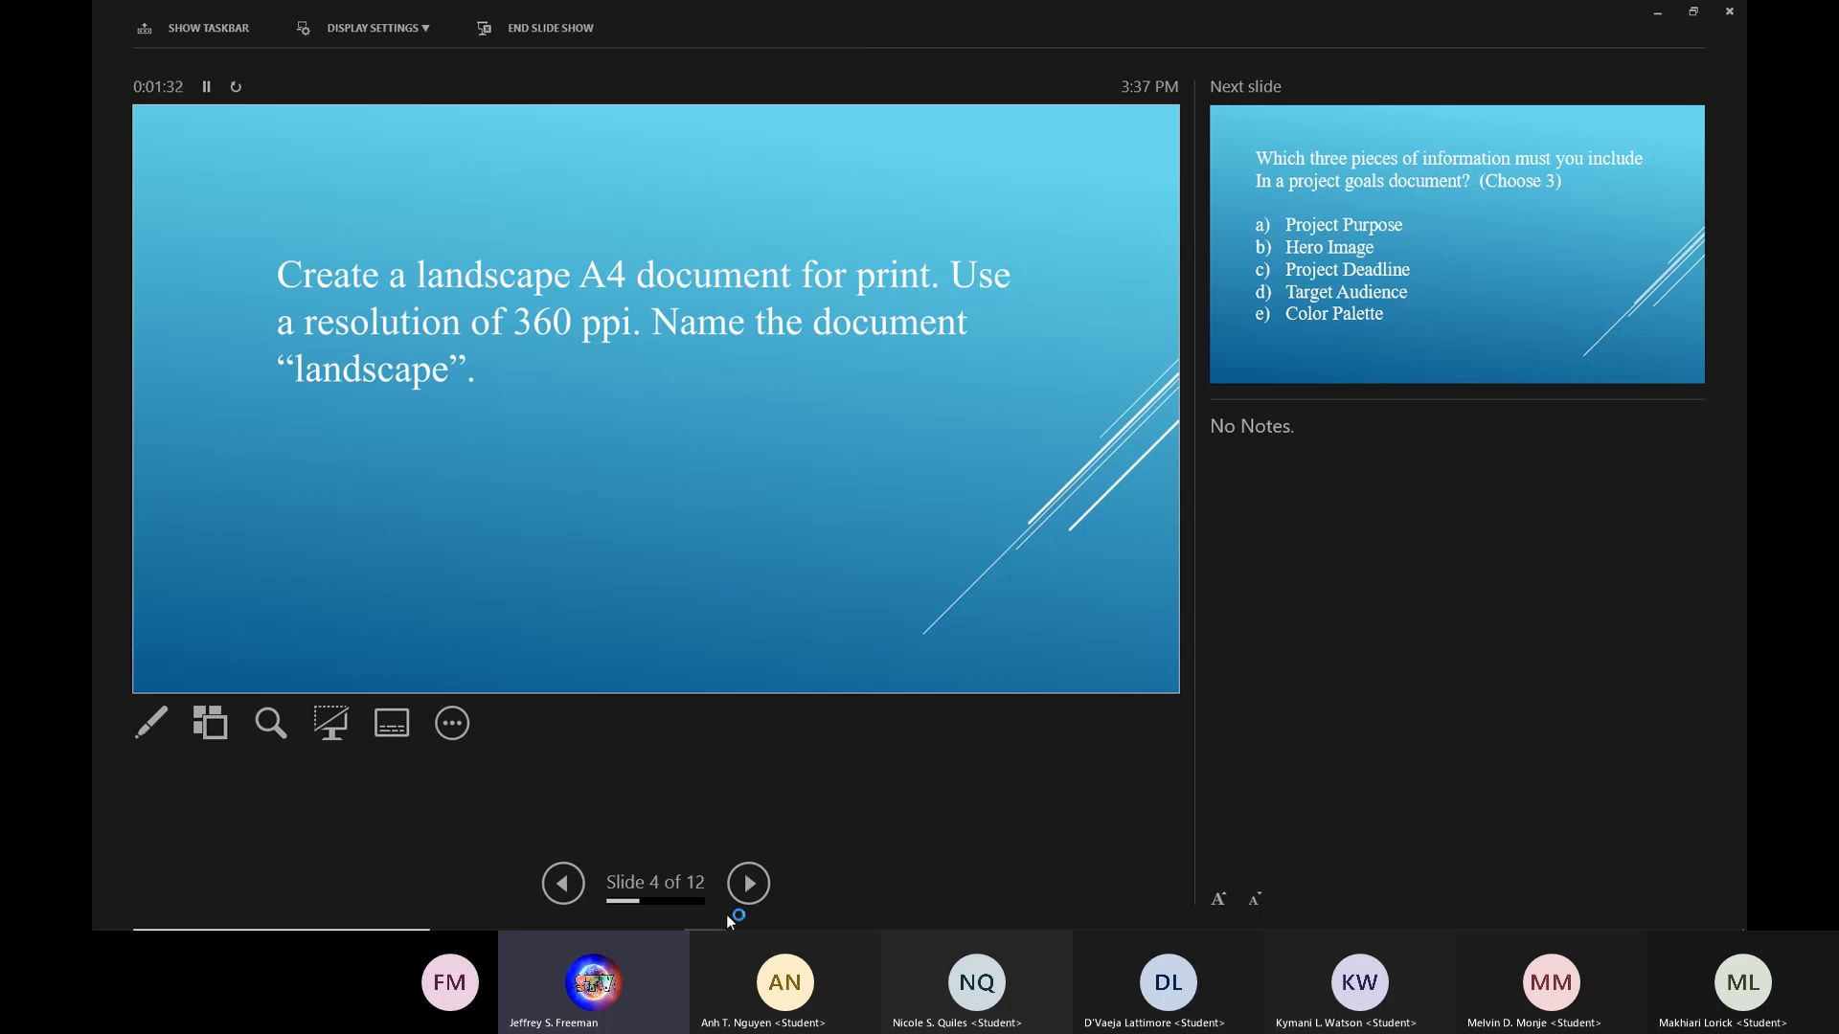
pyautogui.click(632, 563)
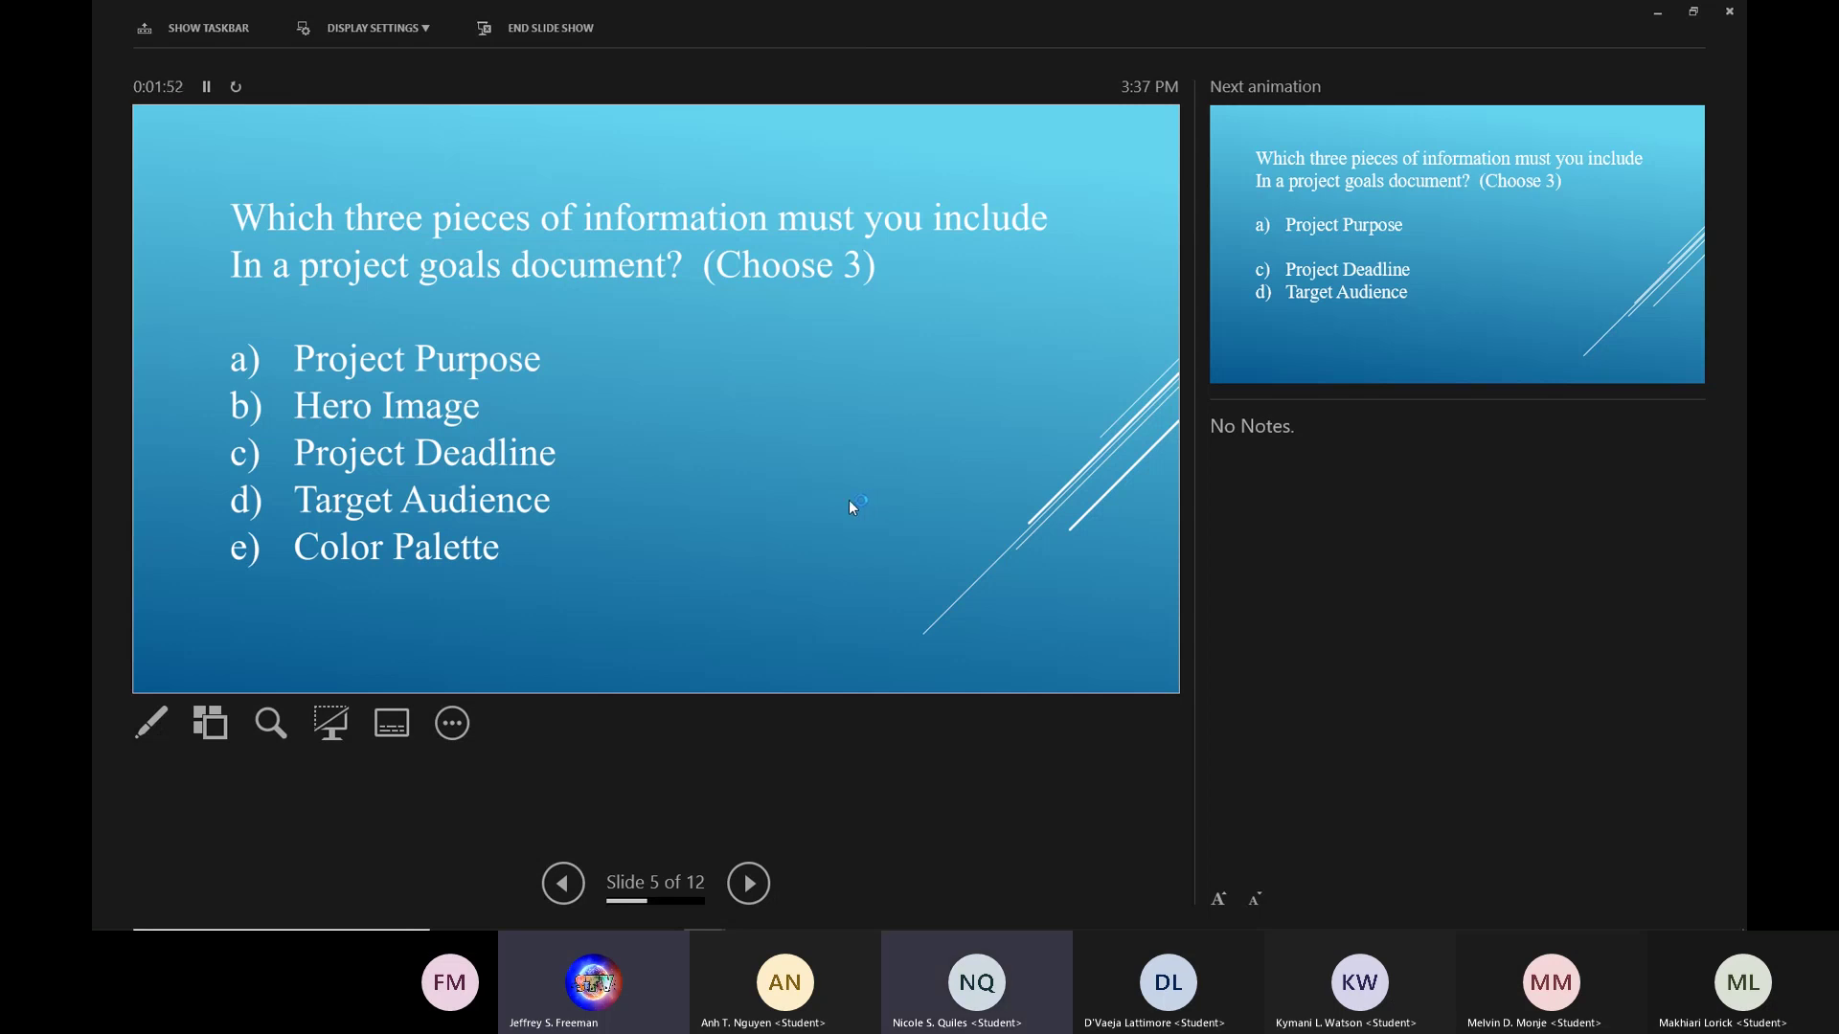
pyautogui.click(849, 500)
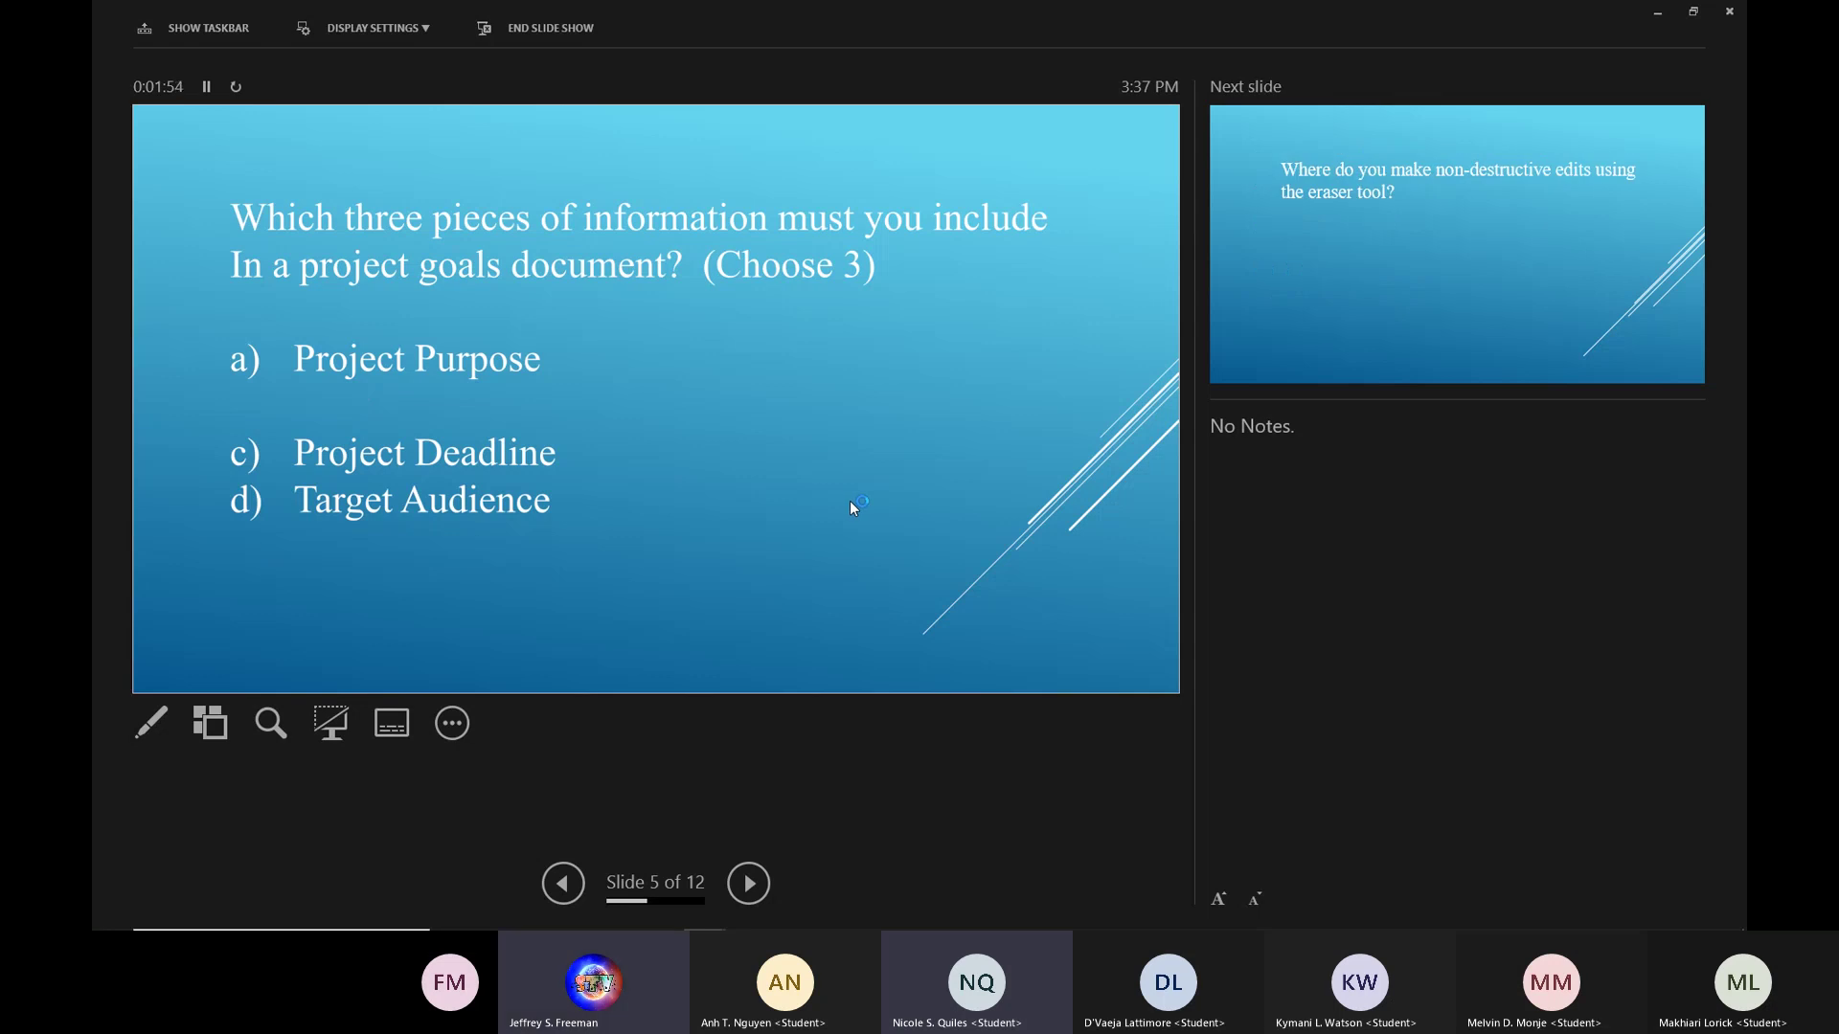
# Present the non-destructive eraser question and the quick export question, revealing the answer to each.
pyautogui.click(749, 883)
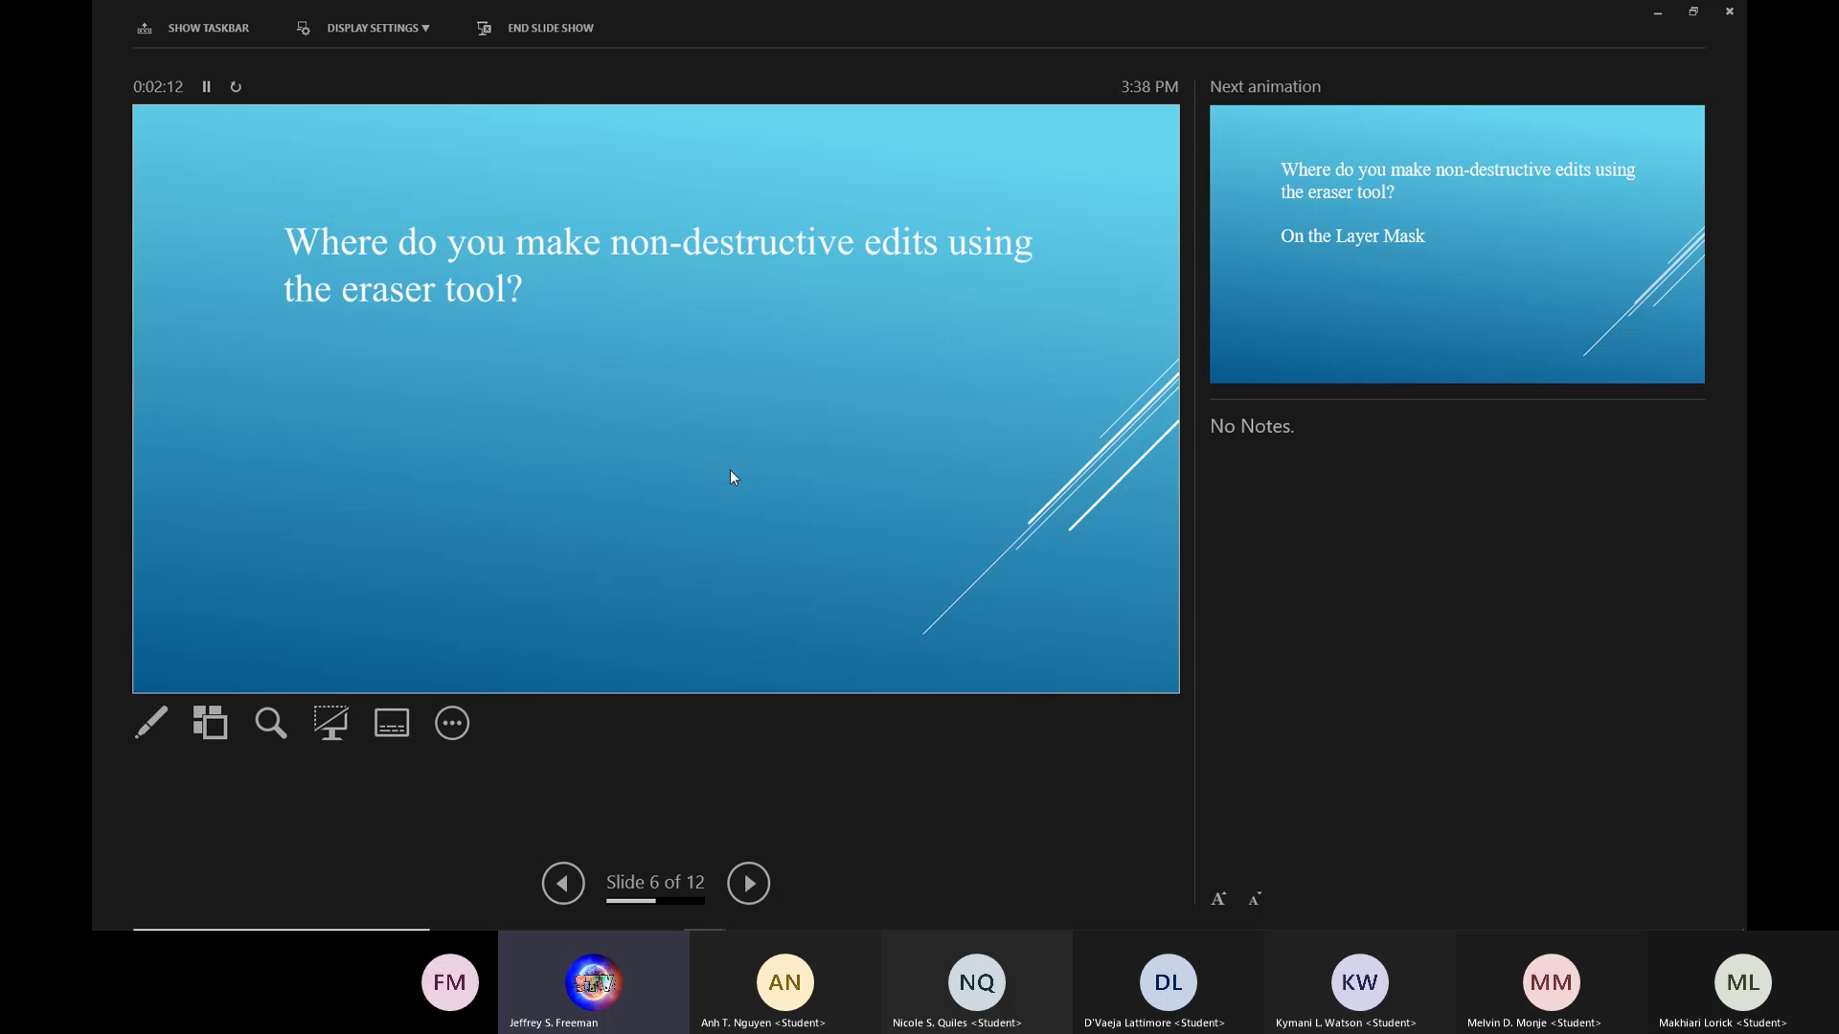
pyautogui.click(629, 402)
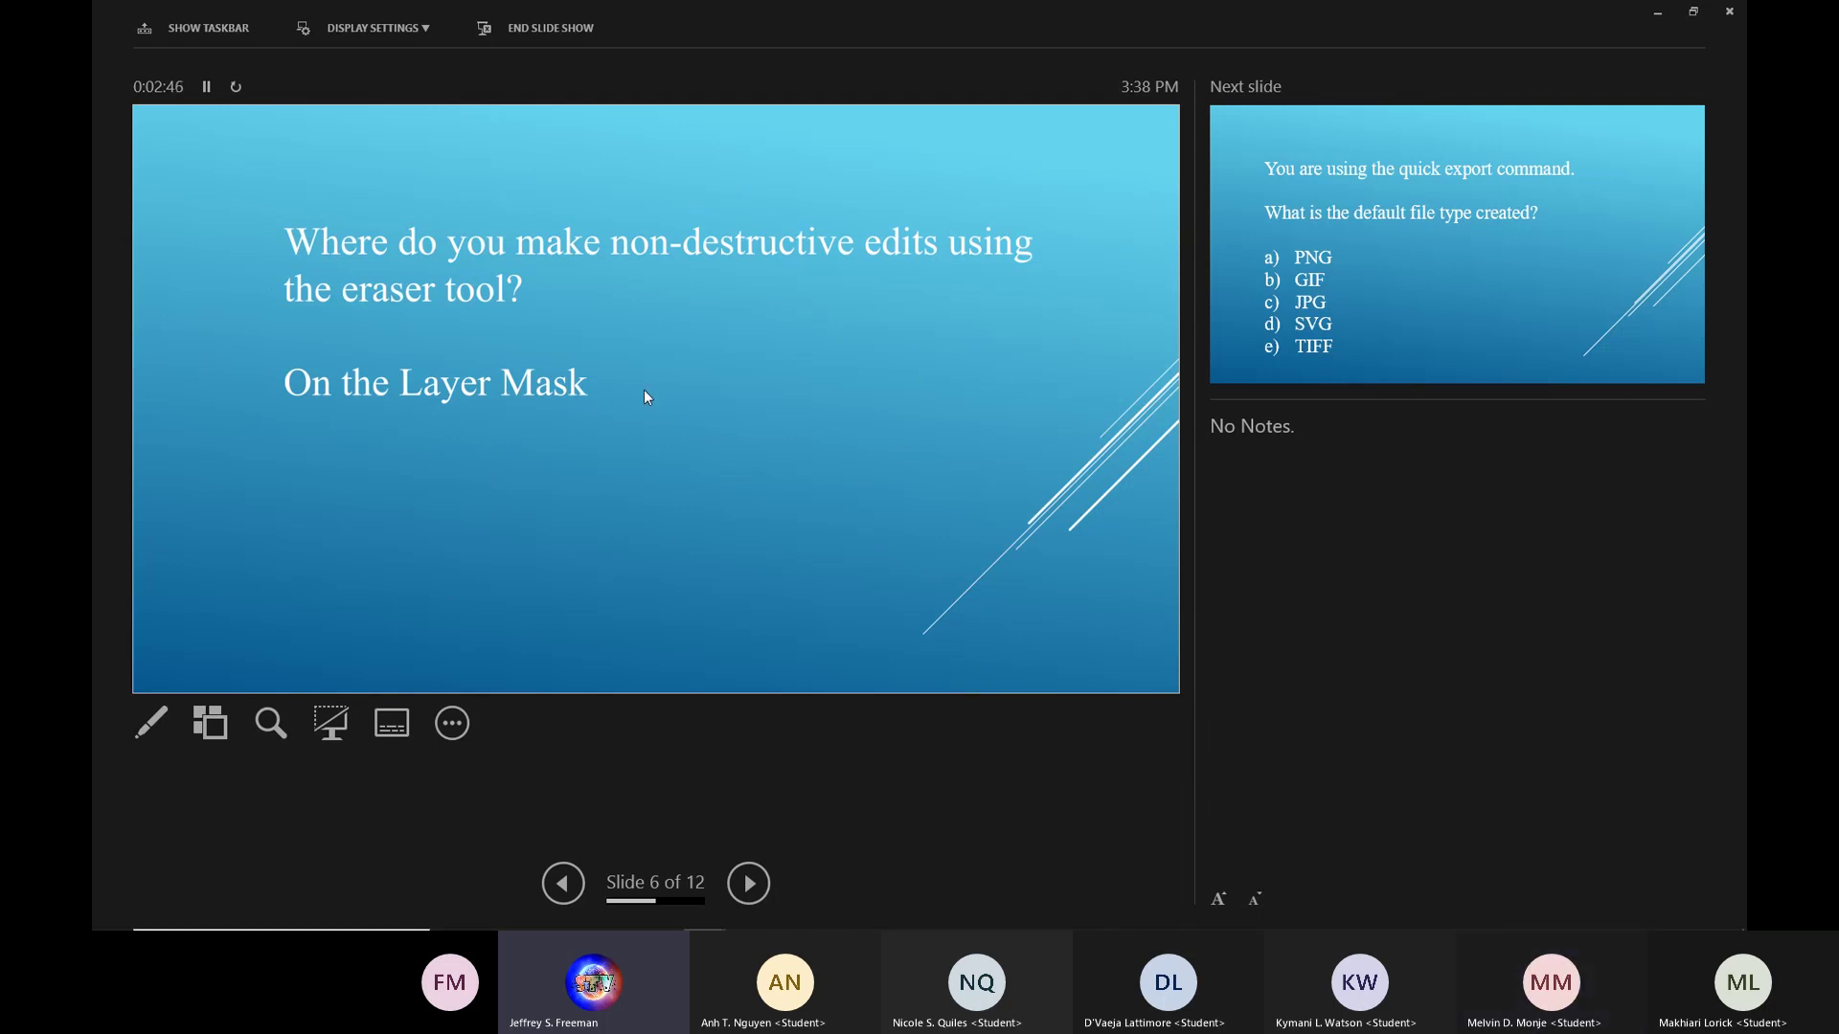
pyautogui.click(795, 437)
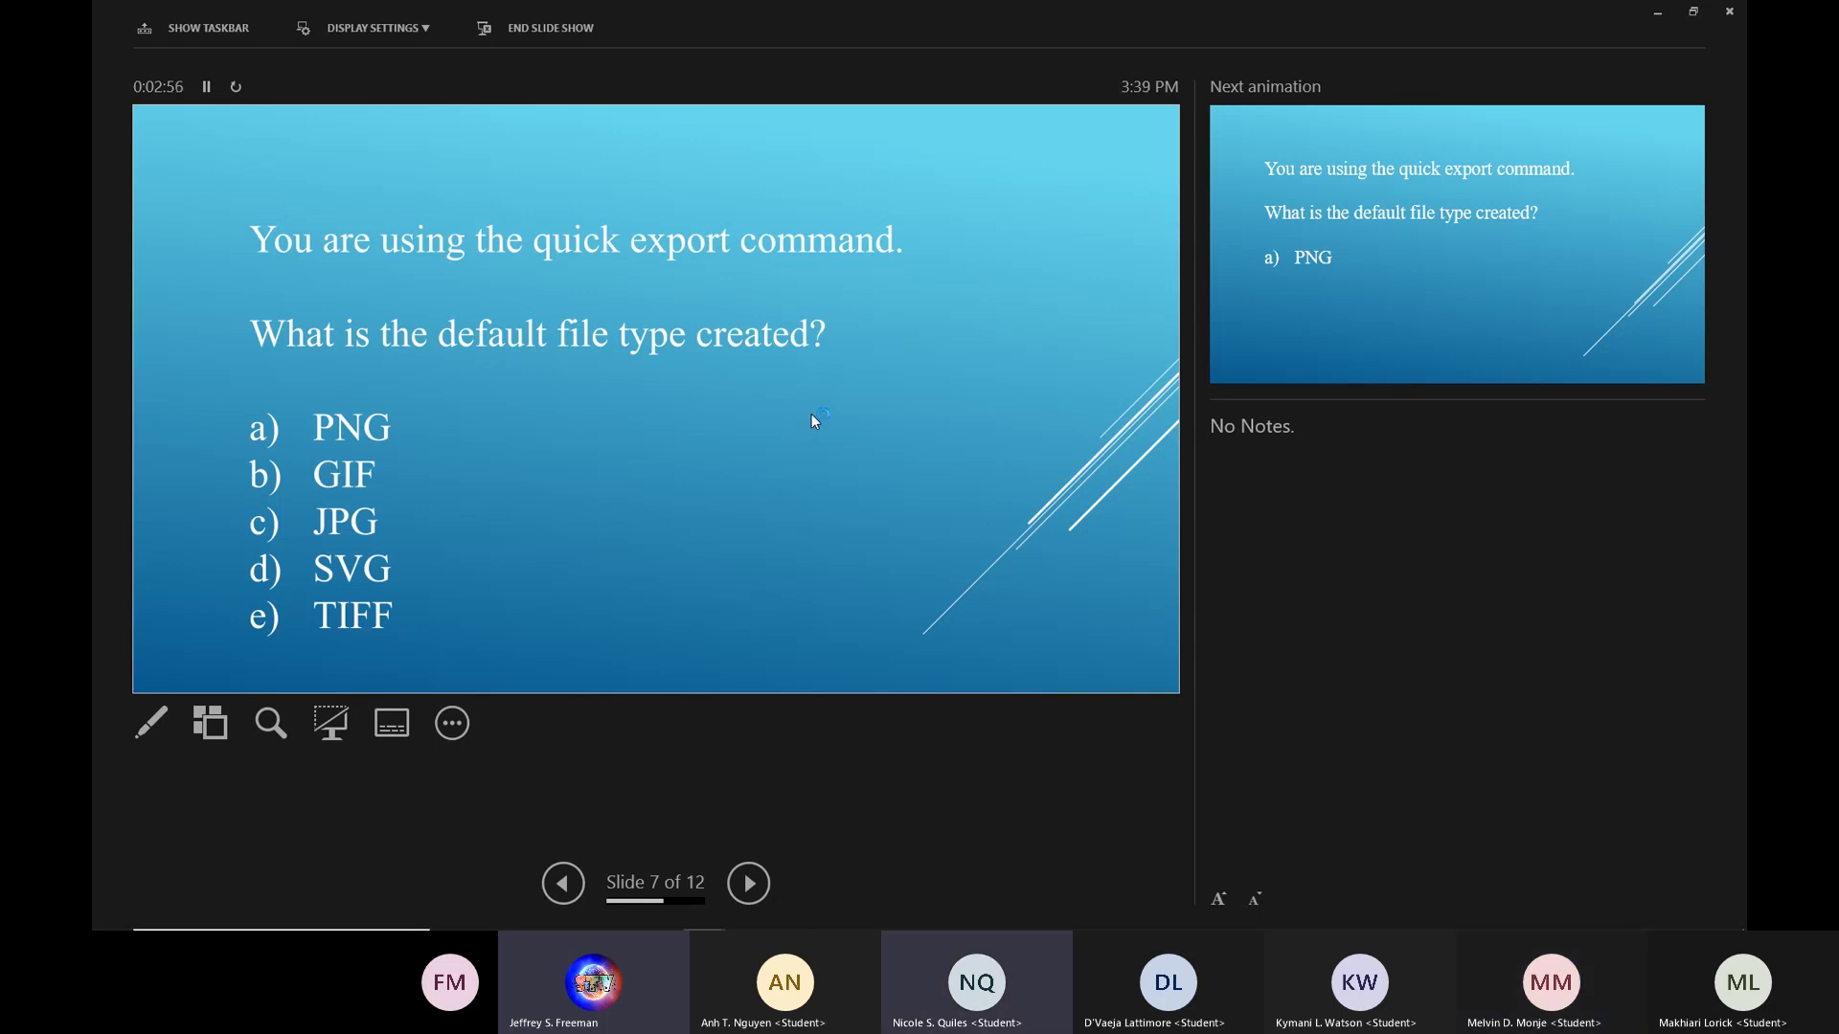
pyautogui.click(987, 501)
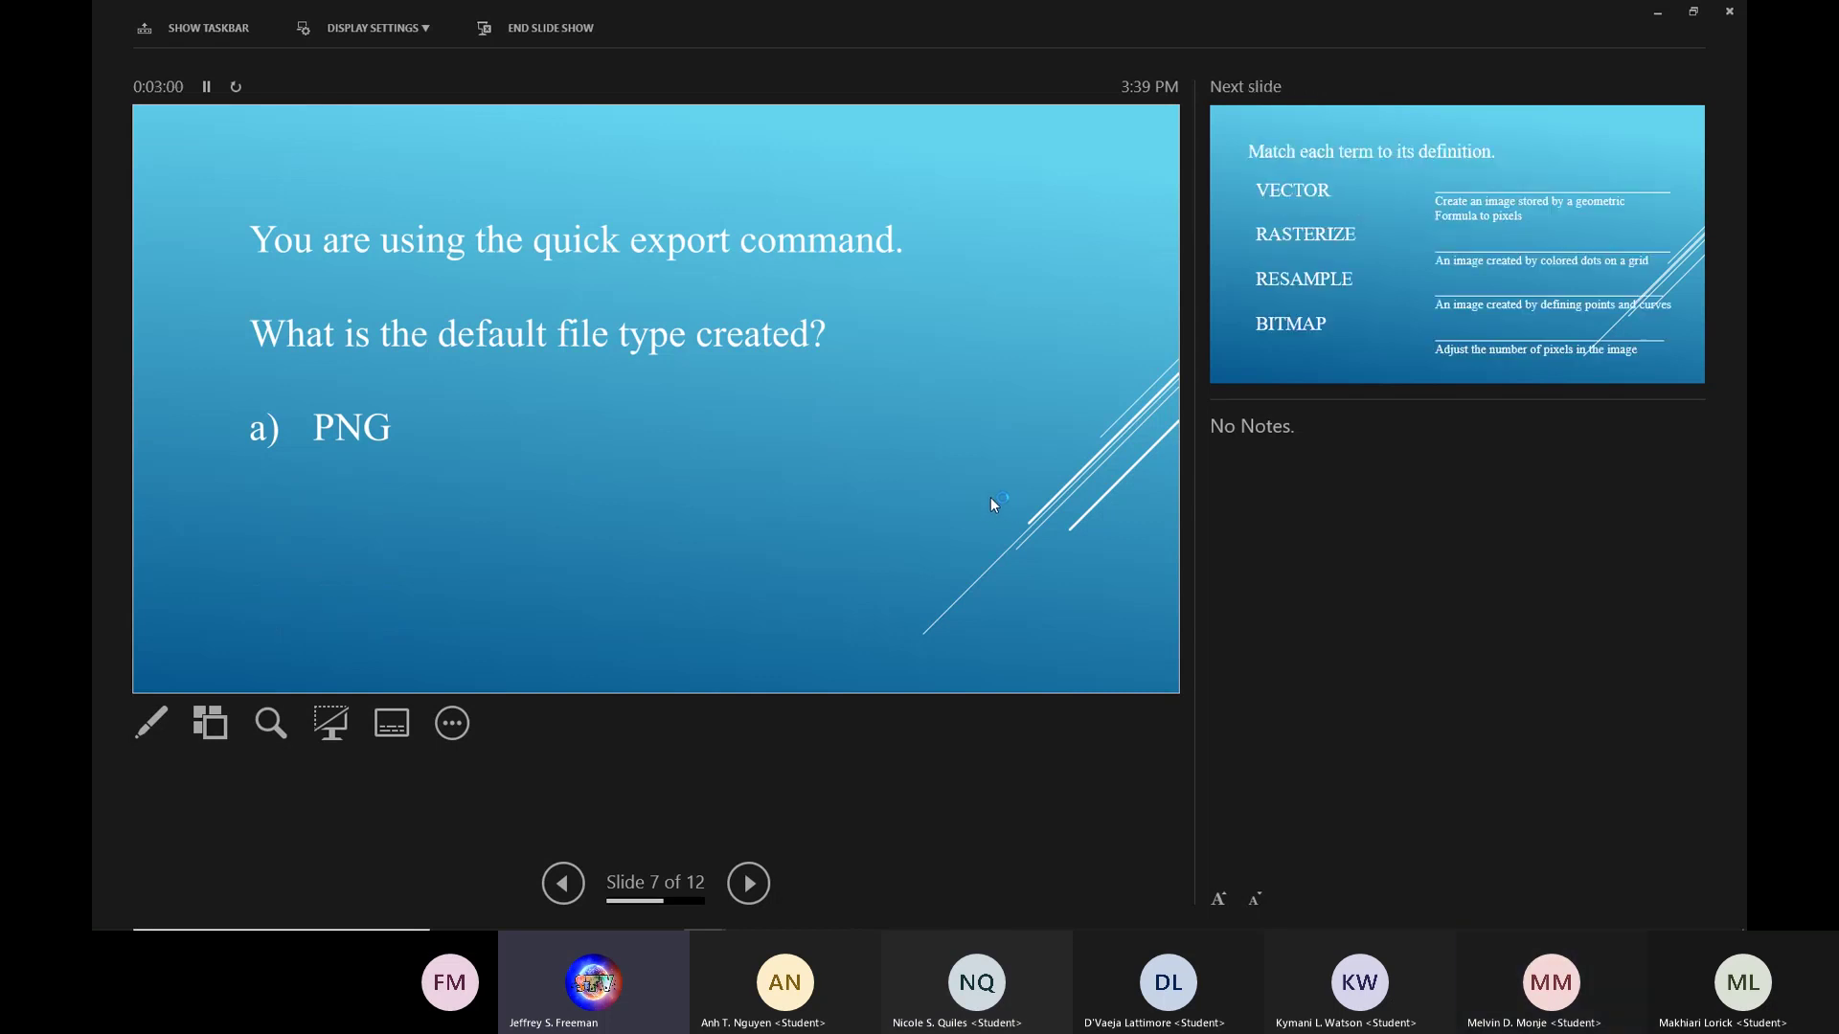
# Advance to the term matching slide and reveal the matches for Vector, Rasterize, Resample and Bitmap.
pyautogui.click(885, 494)
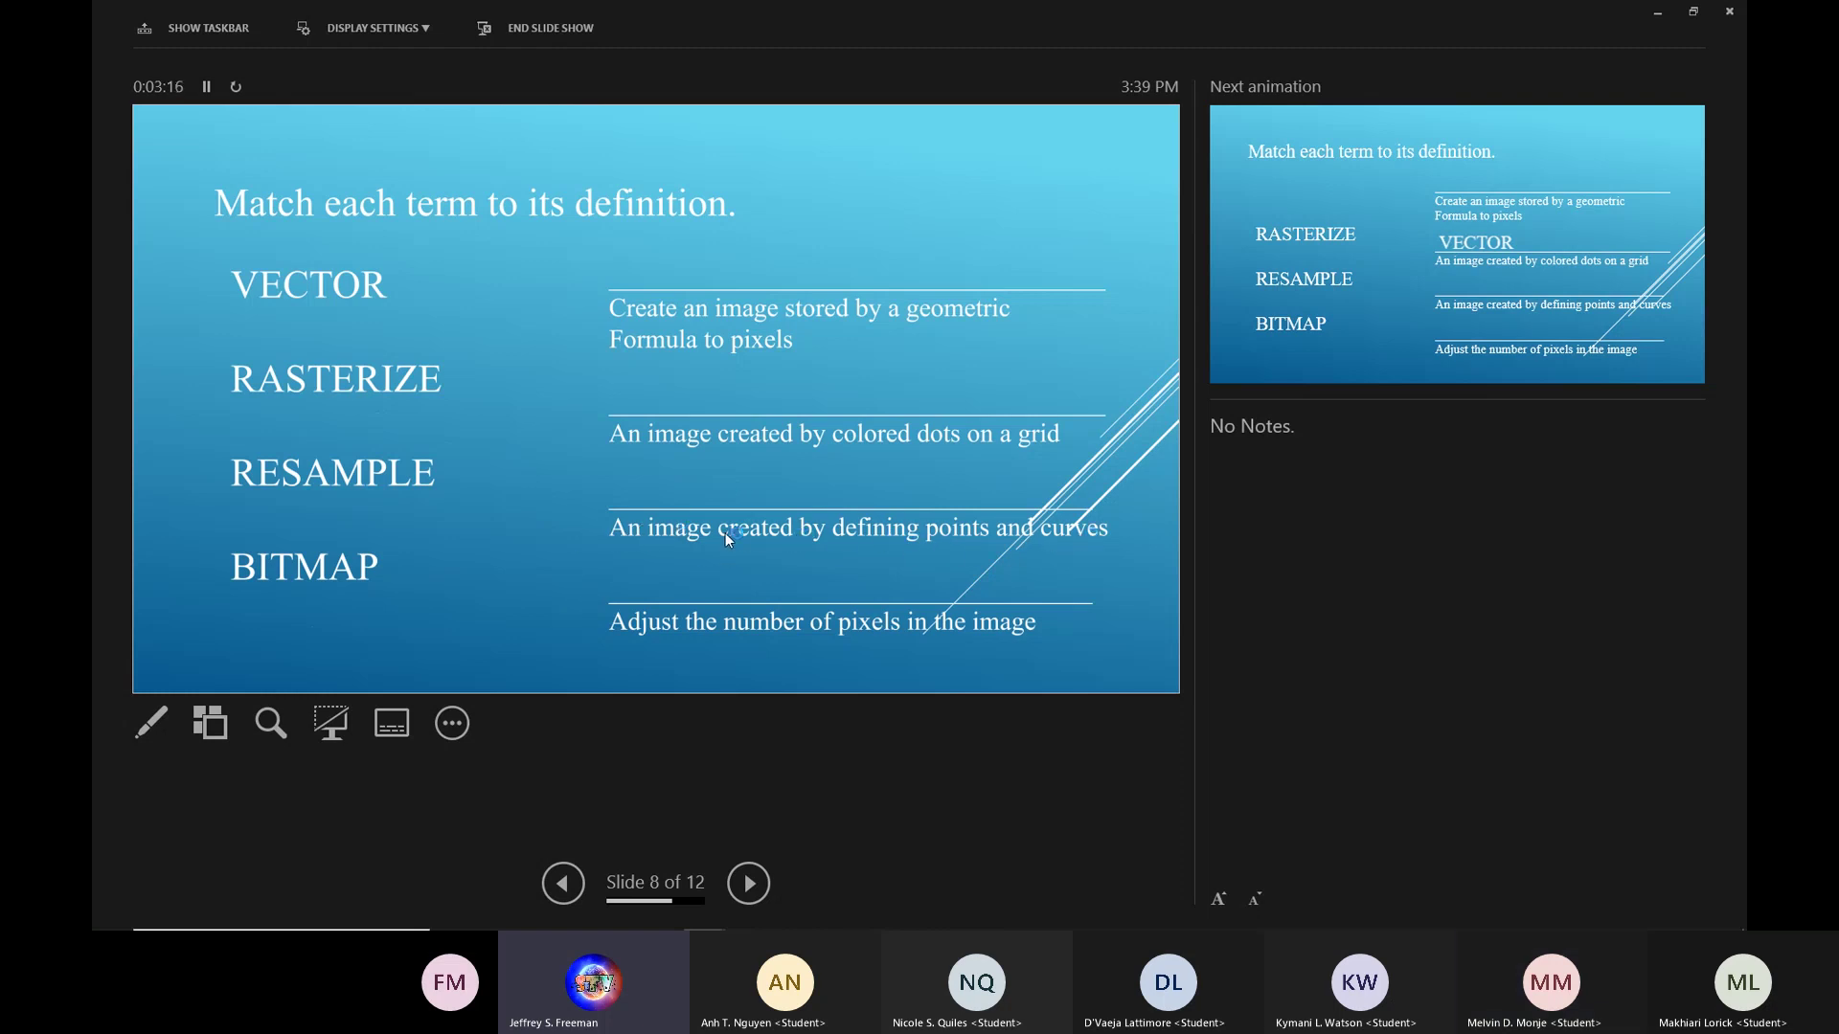
pyautogui.click(663, 525)
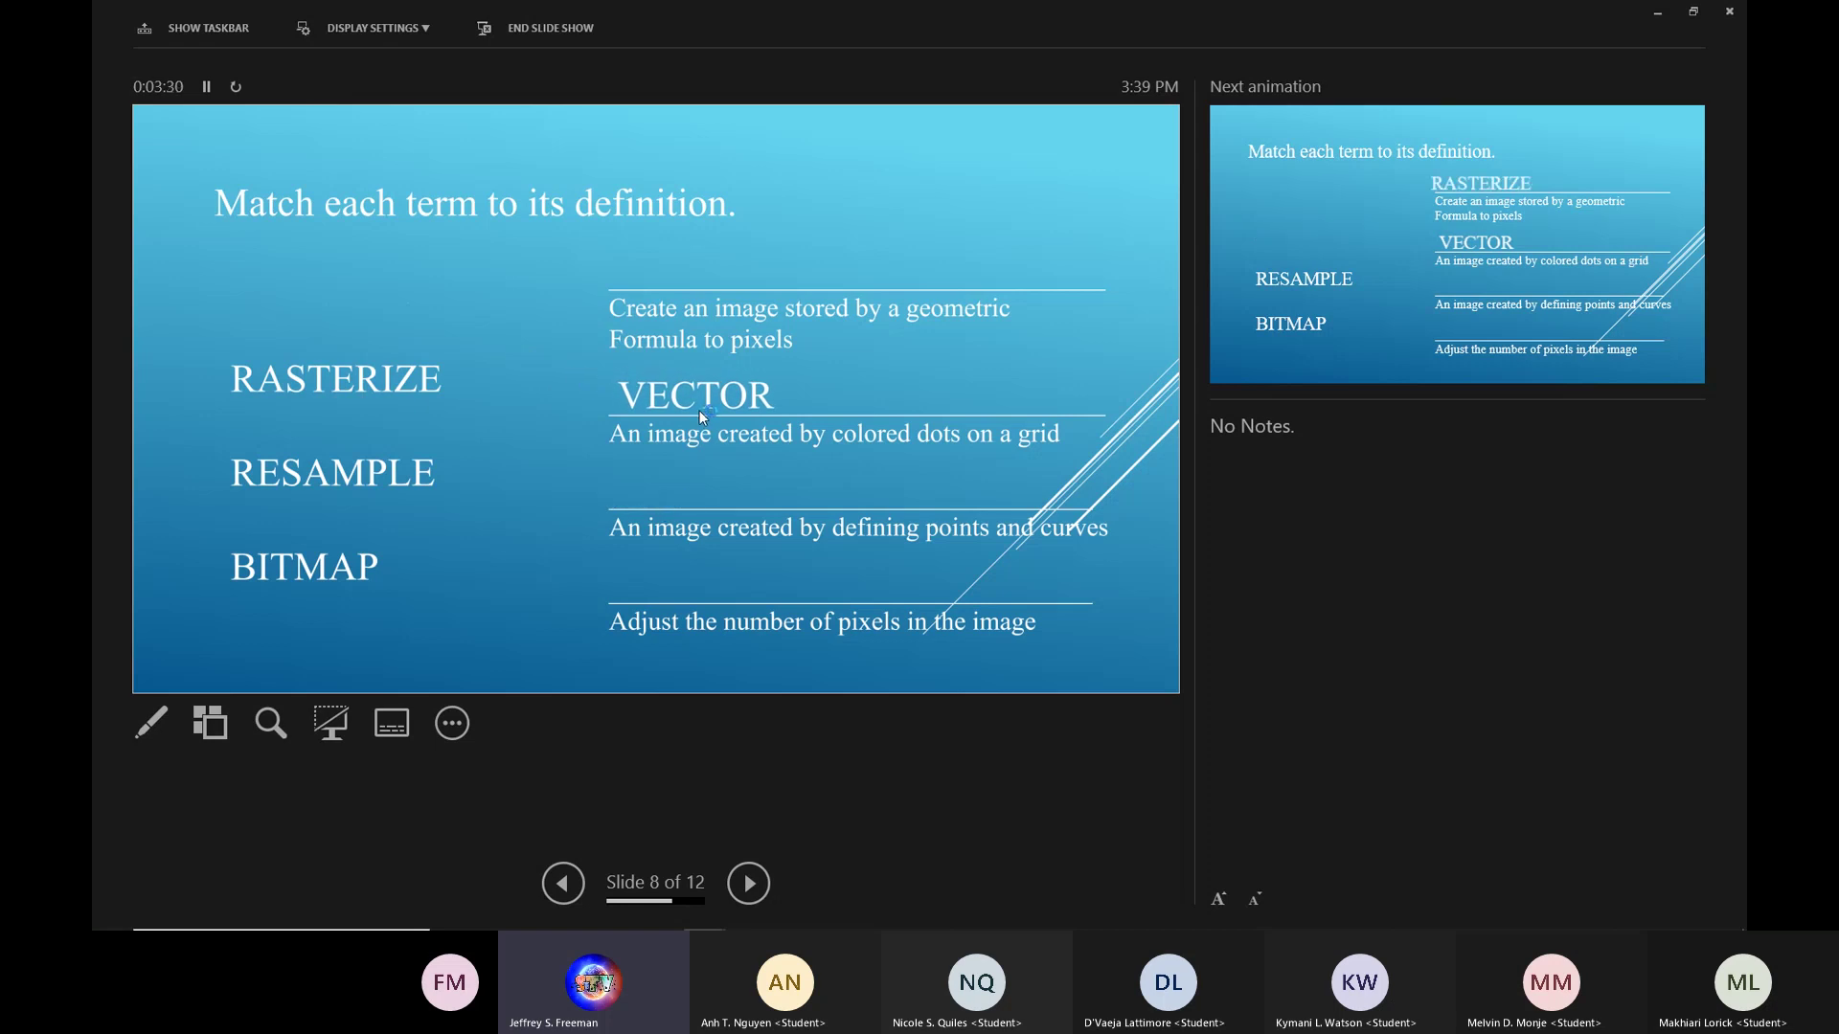
pyautogui.click(713, 498)
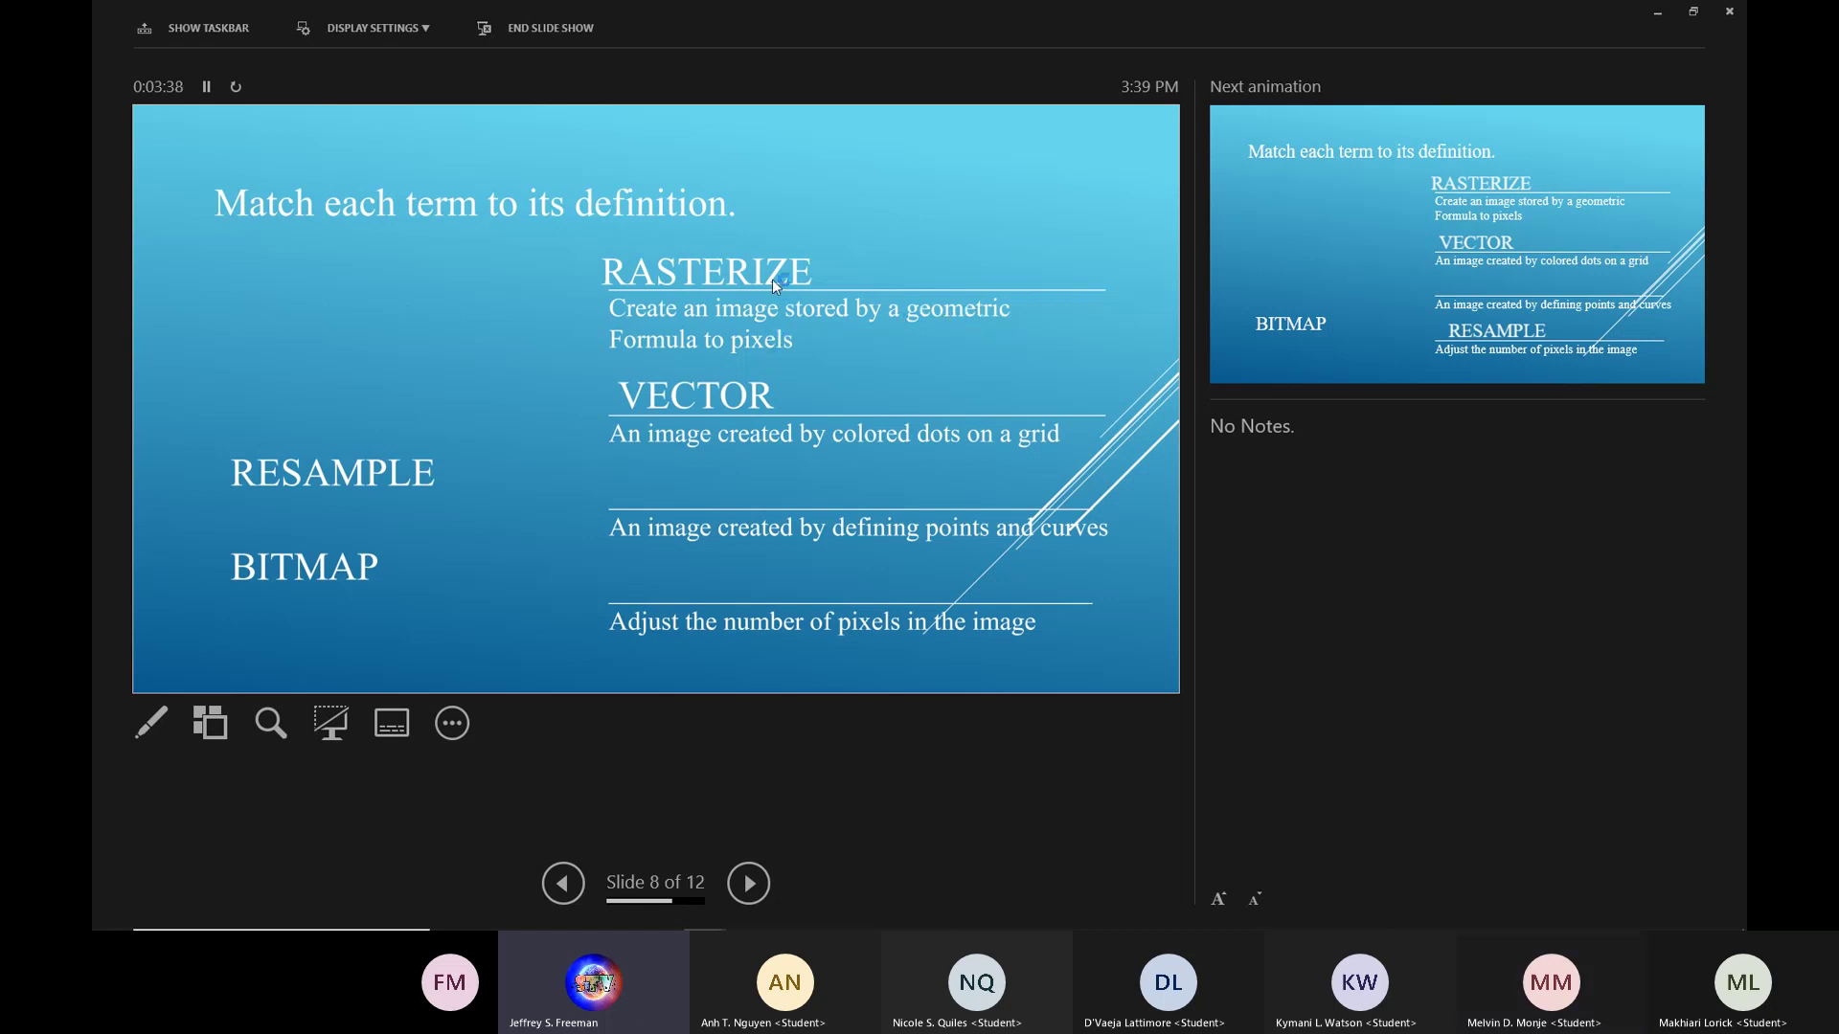
pyautogui.click(919, 491)
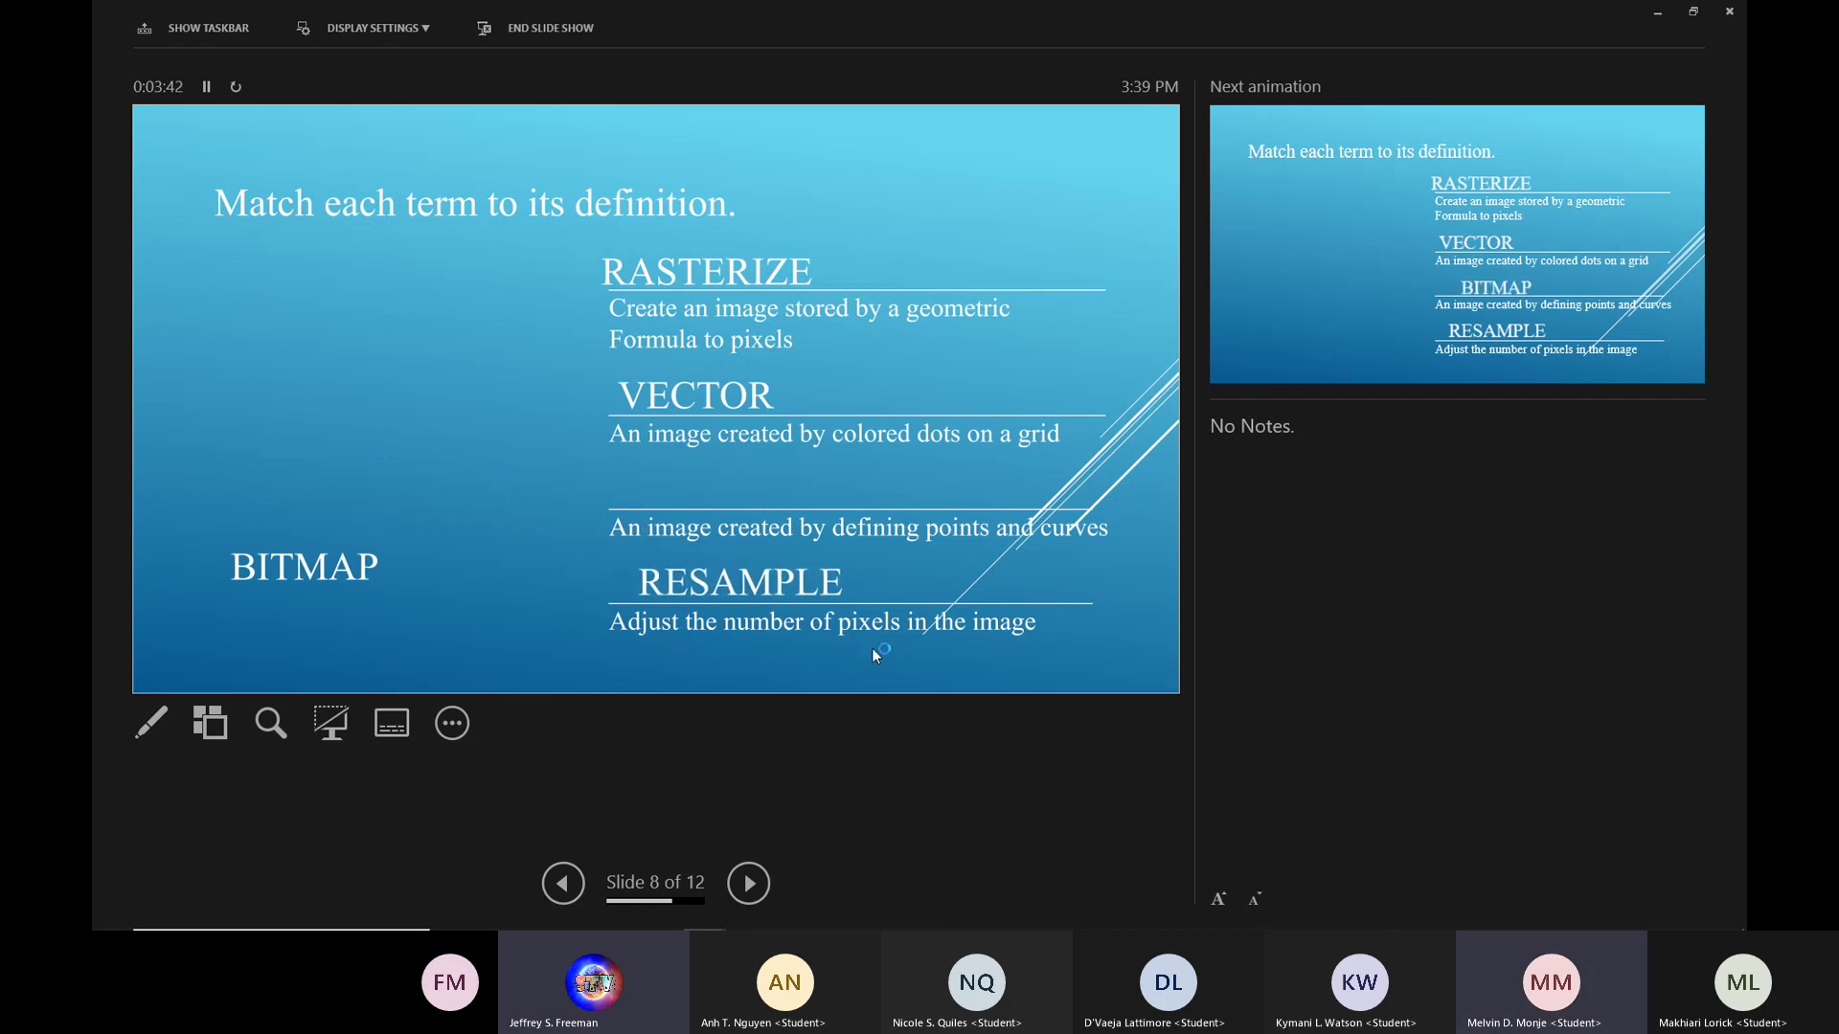
pyautogui.click(761, 469)
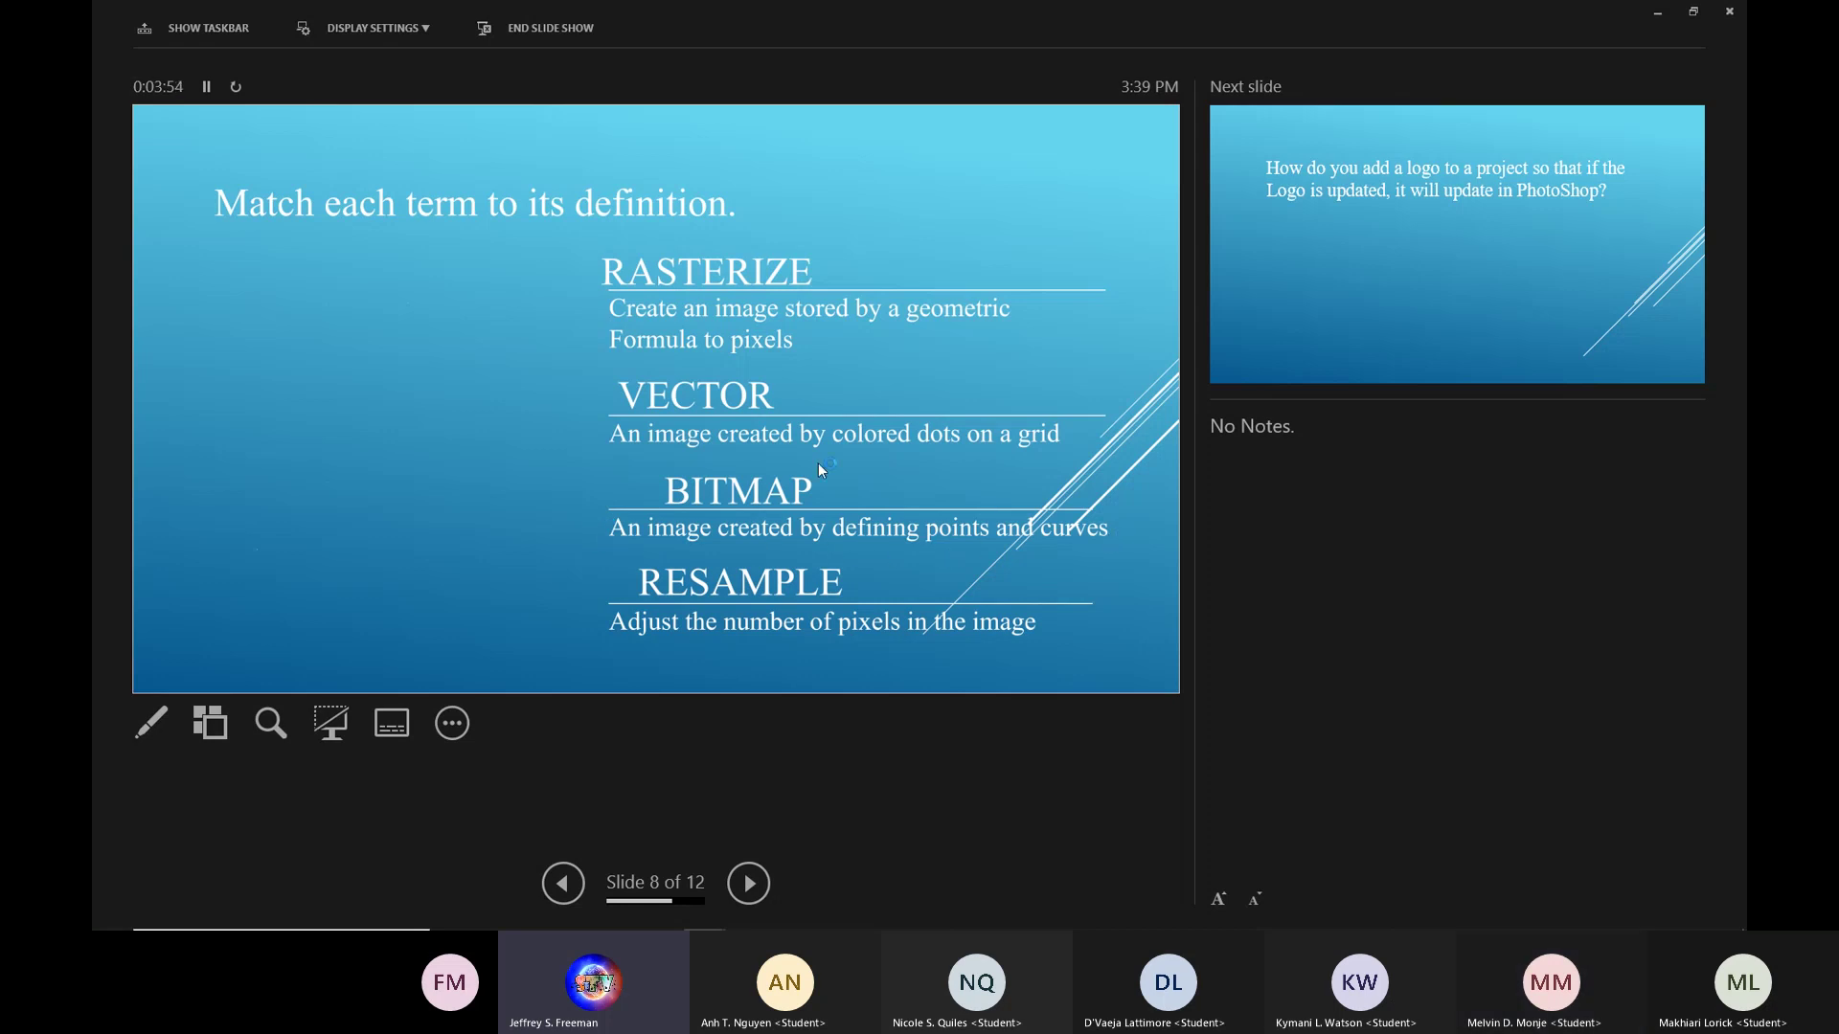
# Present the updatable logo question and the iterative design question, revealing the answer to each.
pyautogui.click(752, 885)
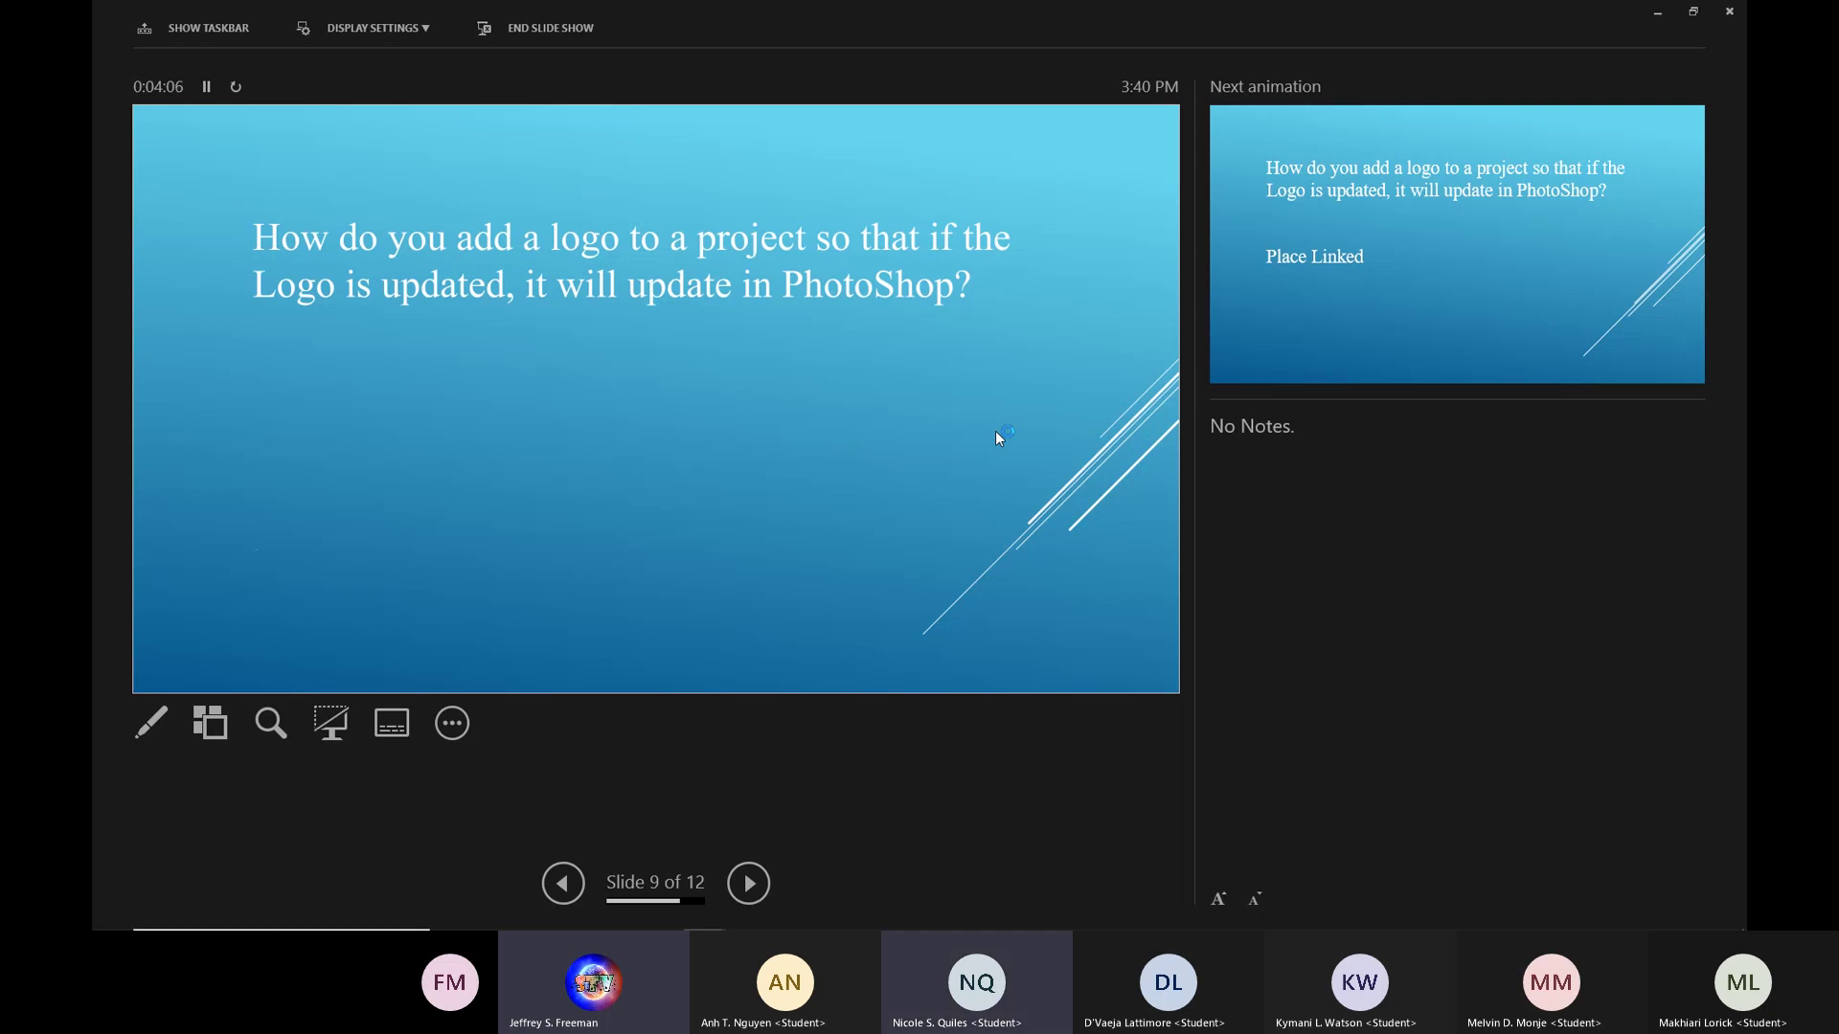
pyautogui.click(929, 435)
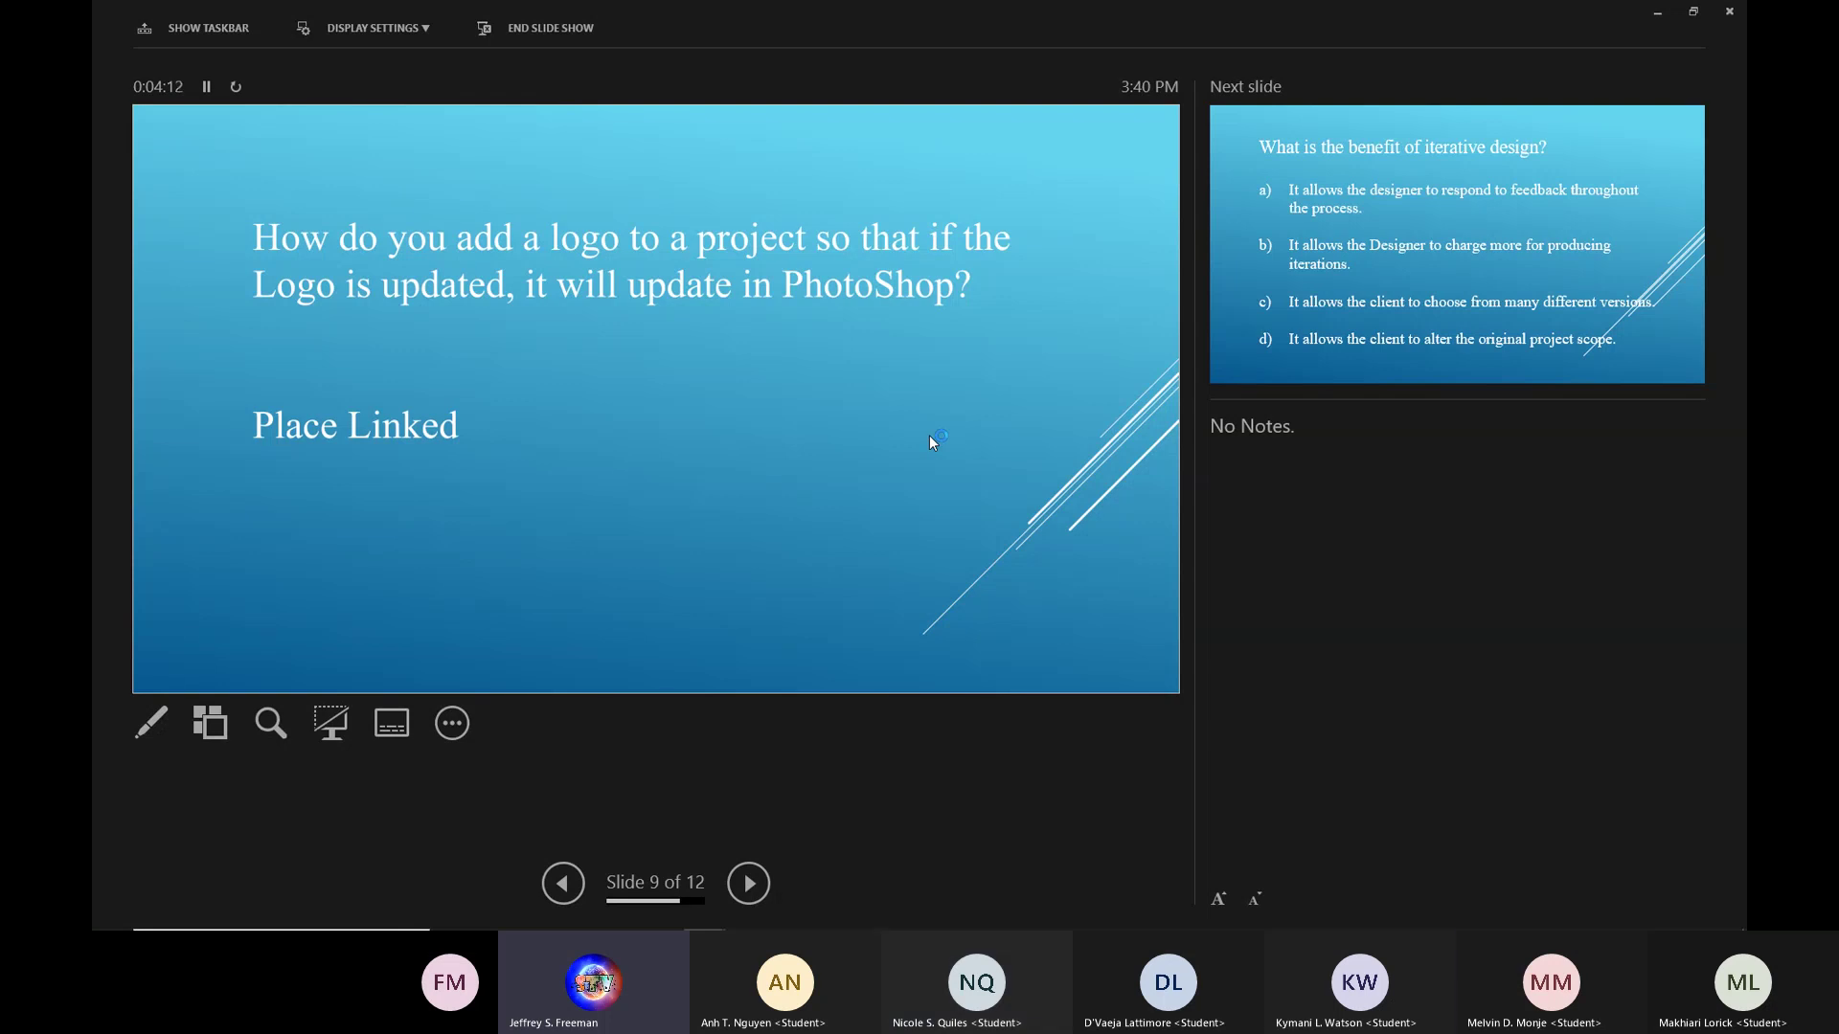
pyautogui.click(862, 456)
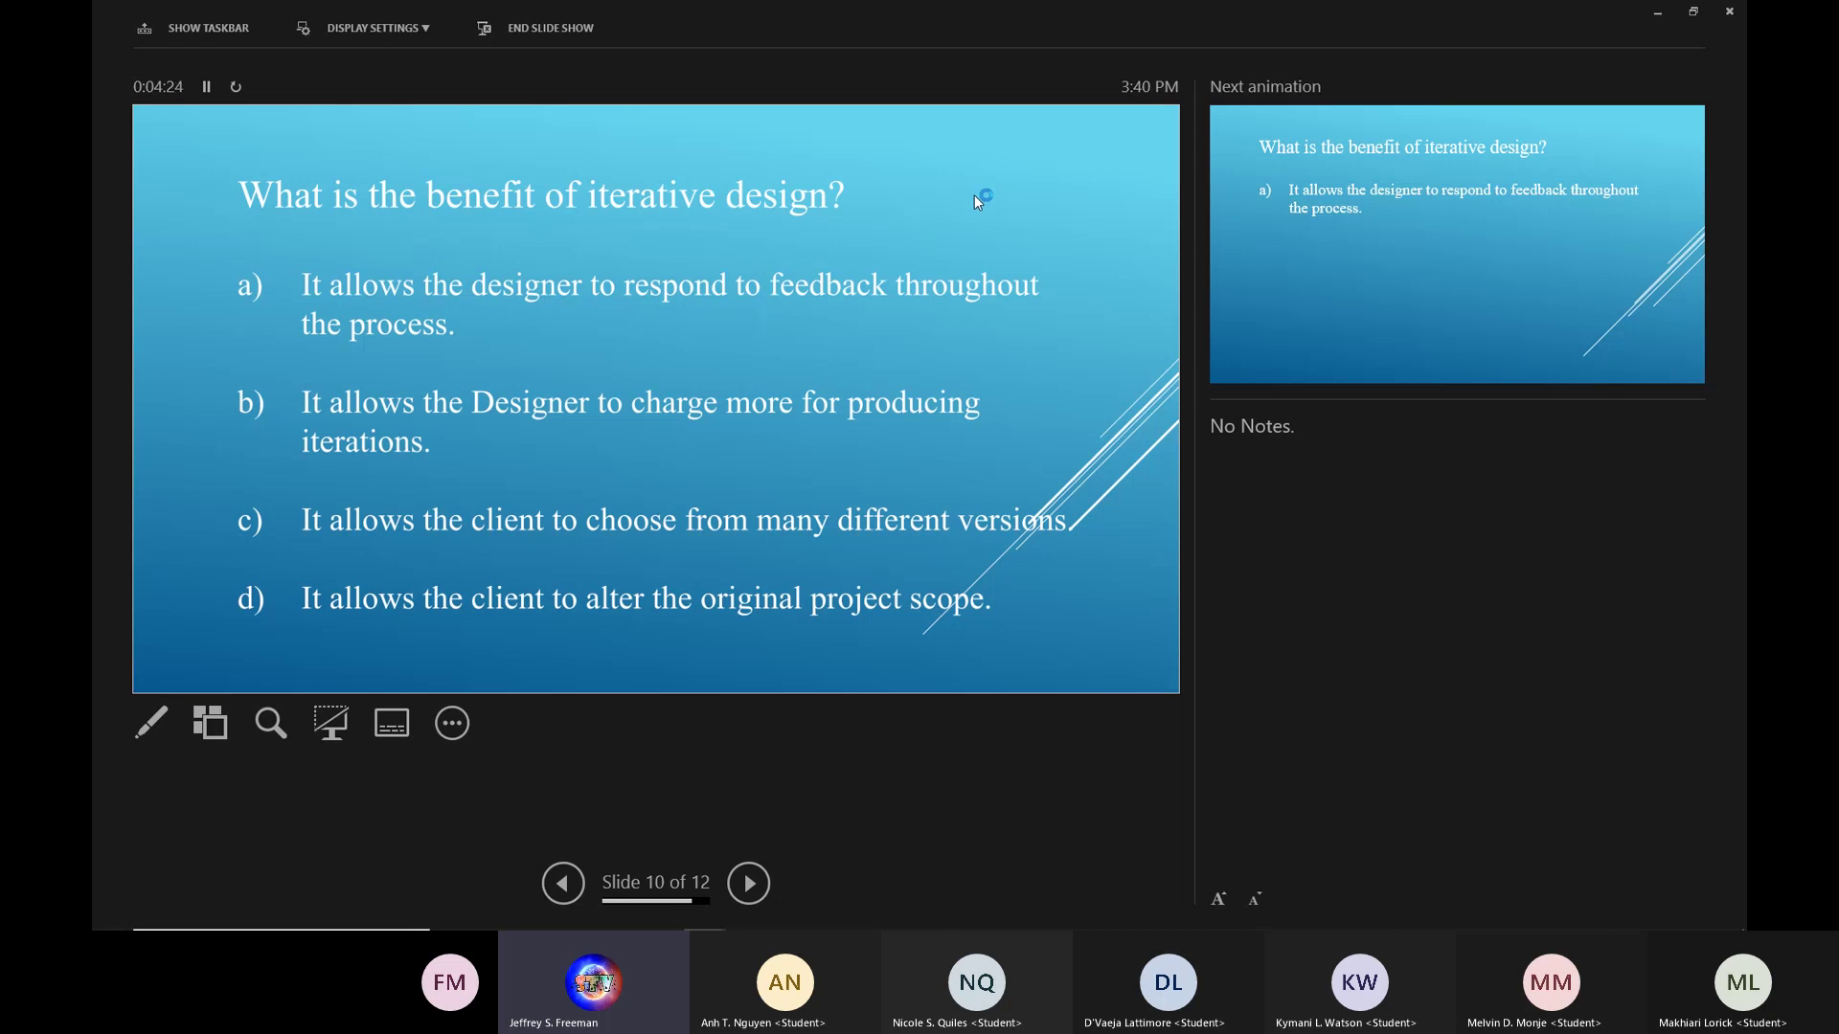
pyautogui.click(1036, 204)
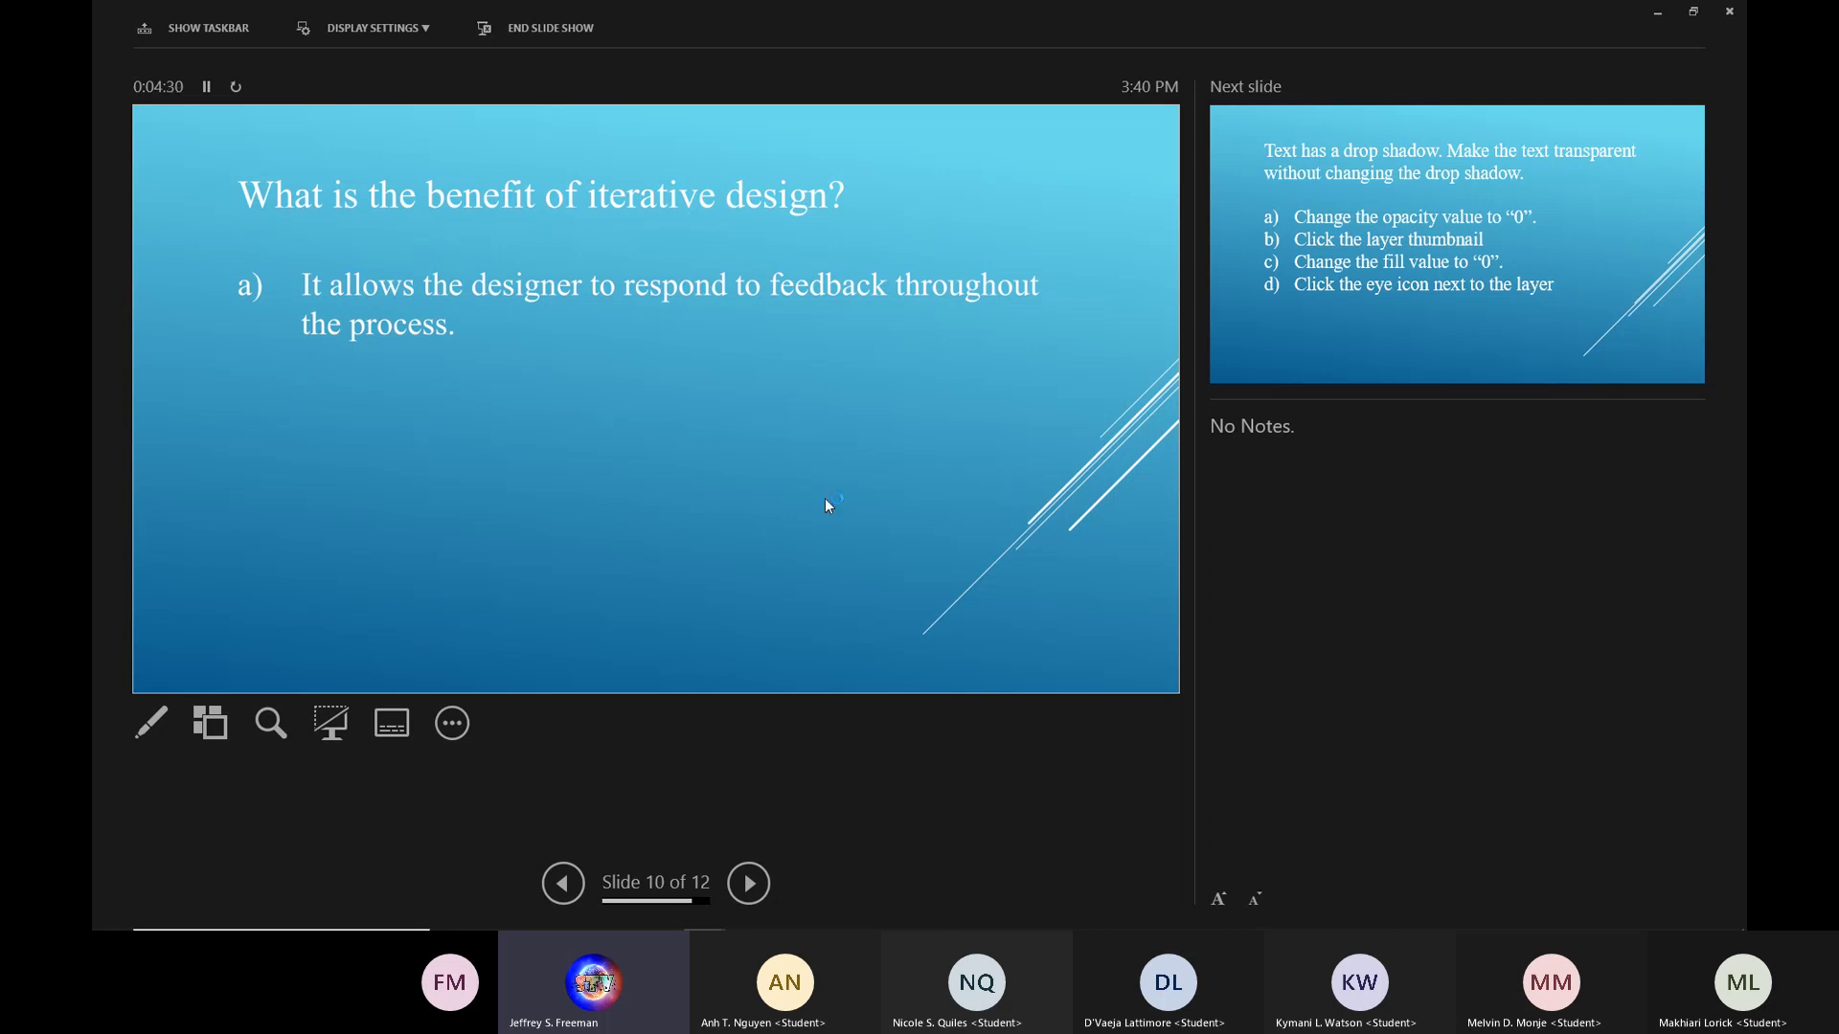
# Present the drop shadow question with its answer and advance to the kerning and tracking question on slide 12.
pyautogui.click(850, 476)
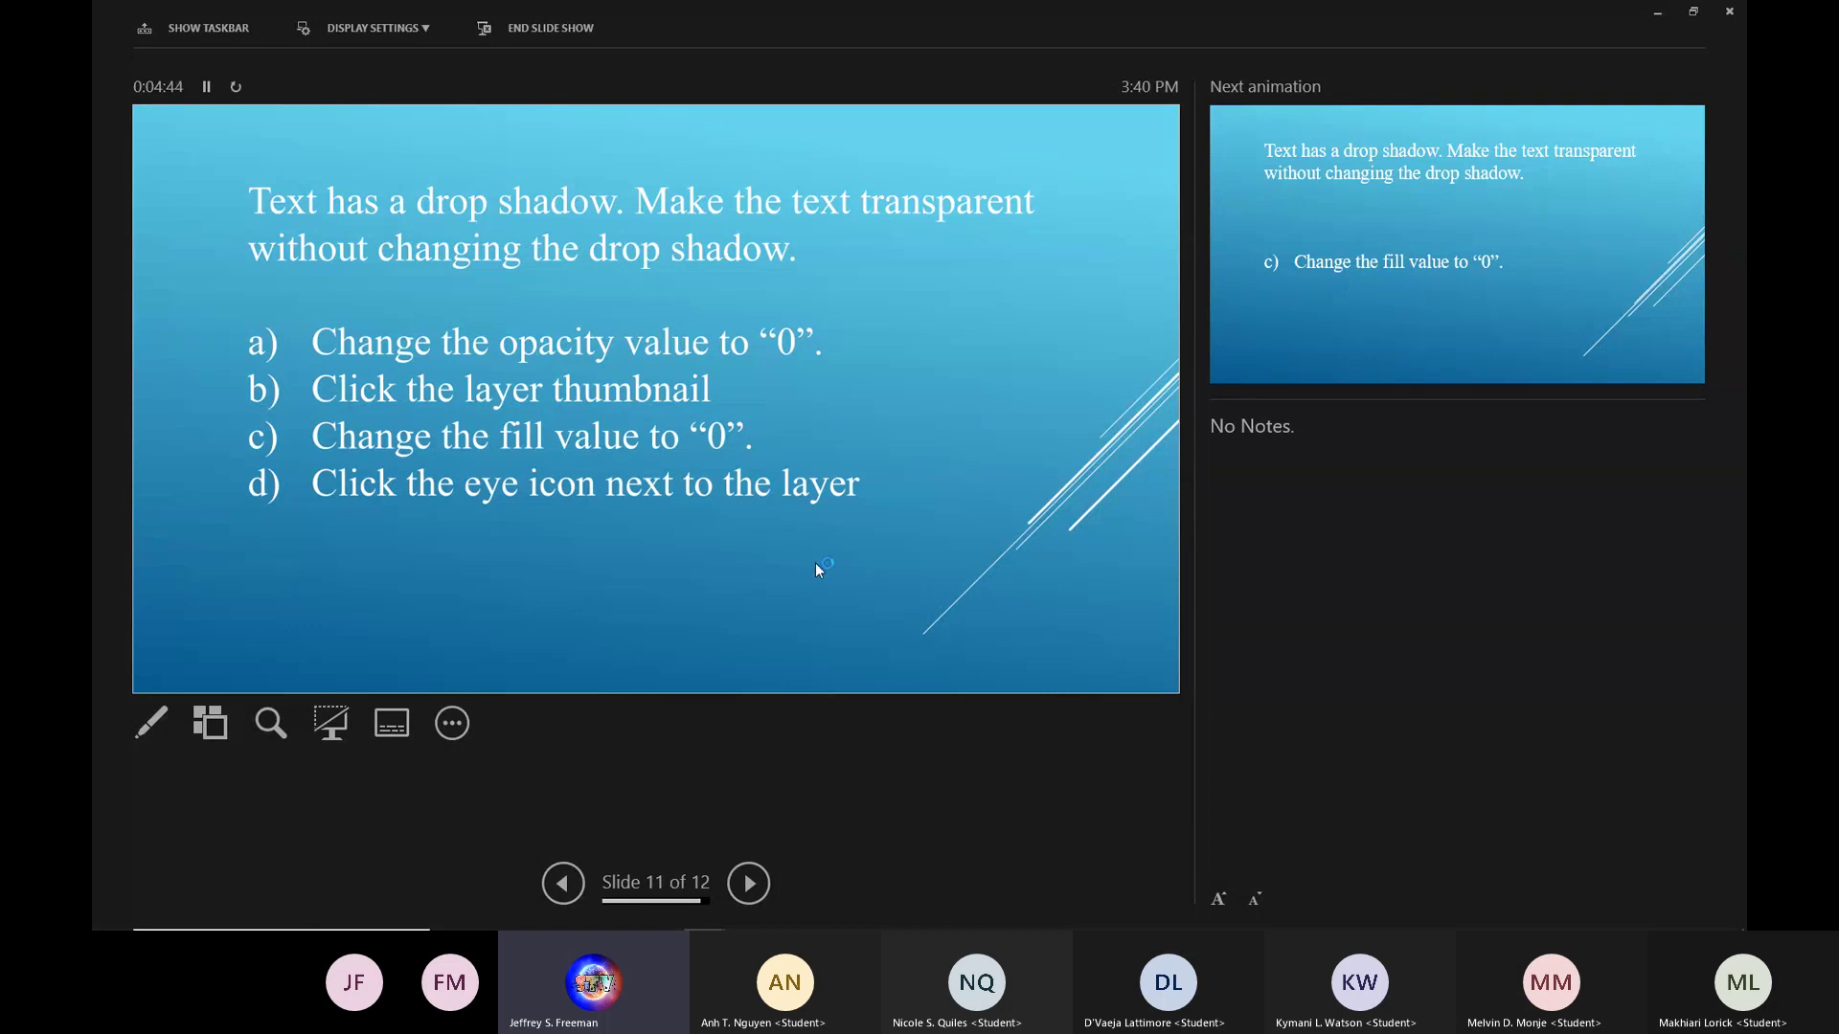
pyautogui.click(796, 578)
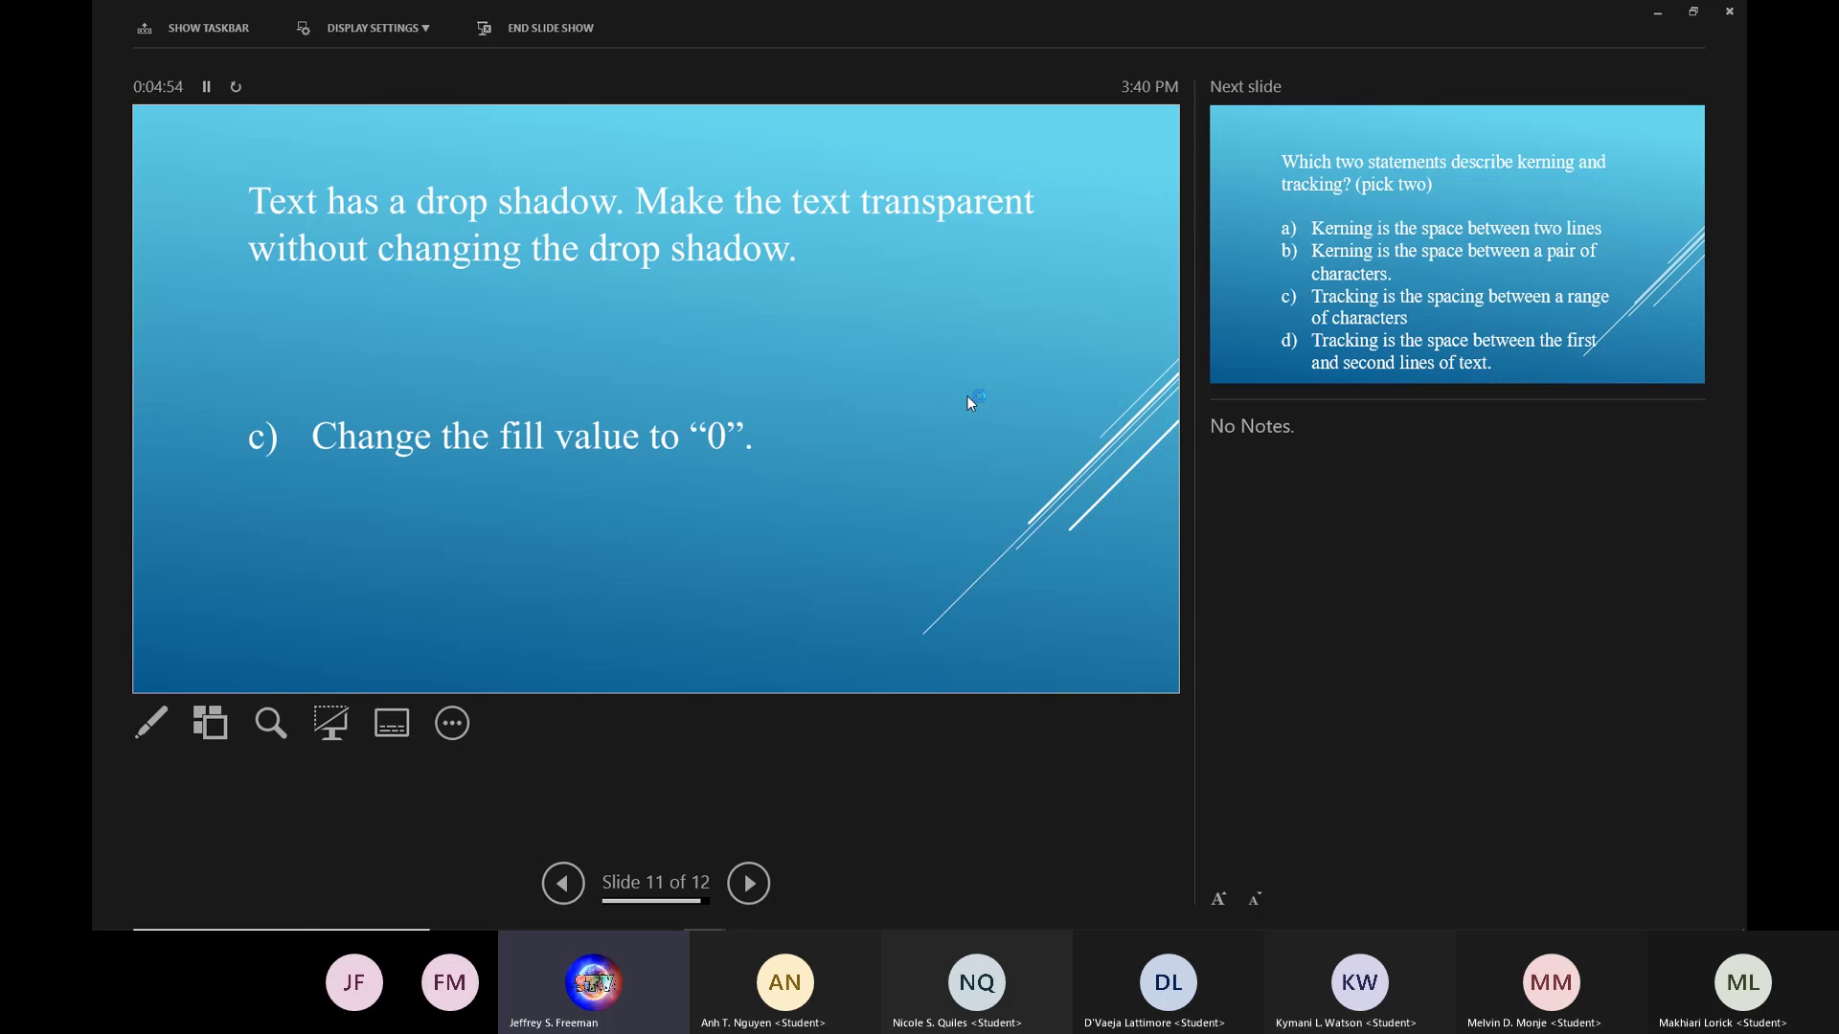
pyautogui.click(966, 399)
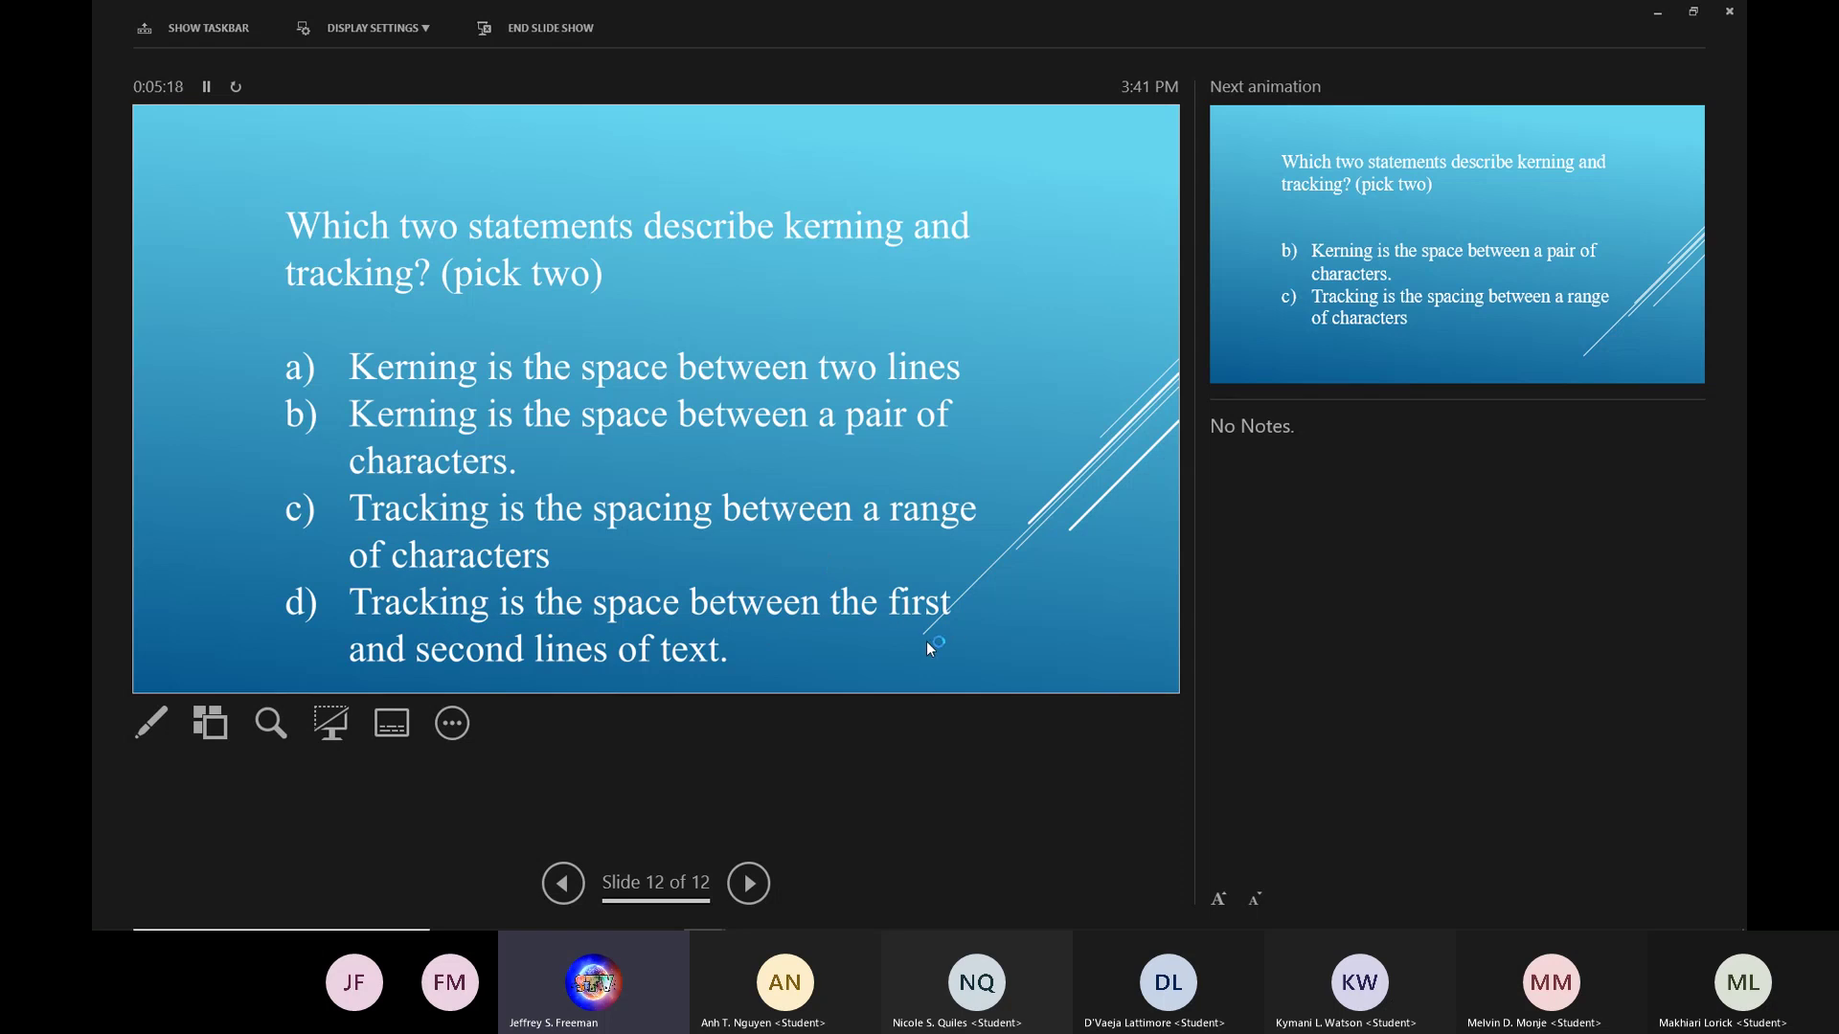
# Finish the kerning and tracking question and close the PS review presentation, removing the recovered files.
pyautogui.click(489, 617)
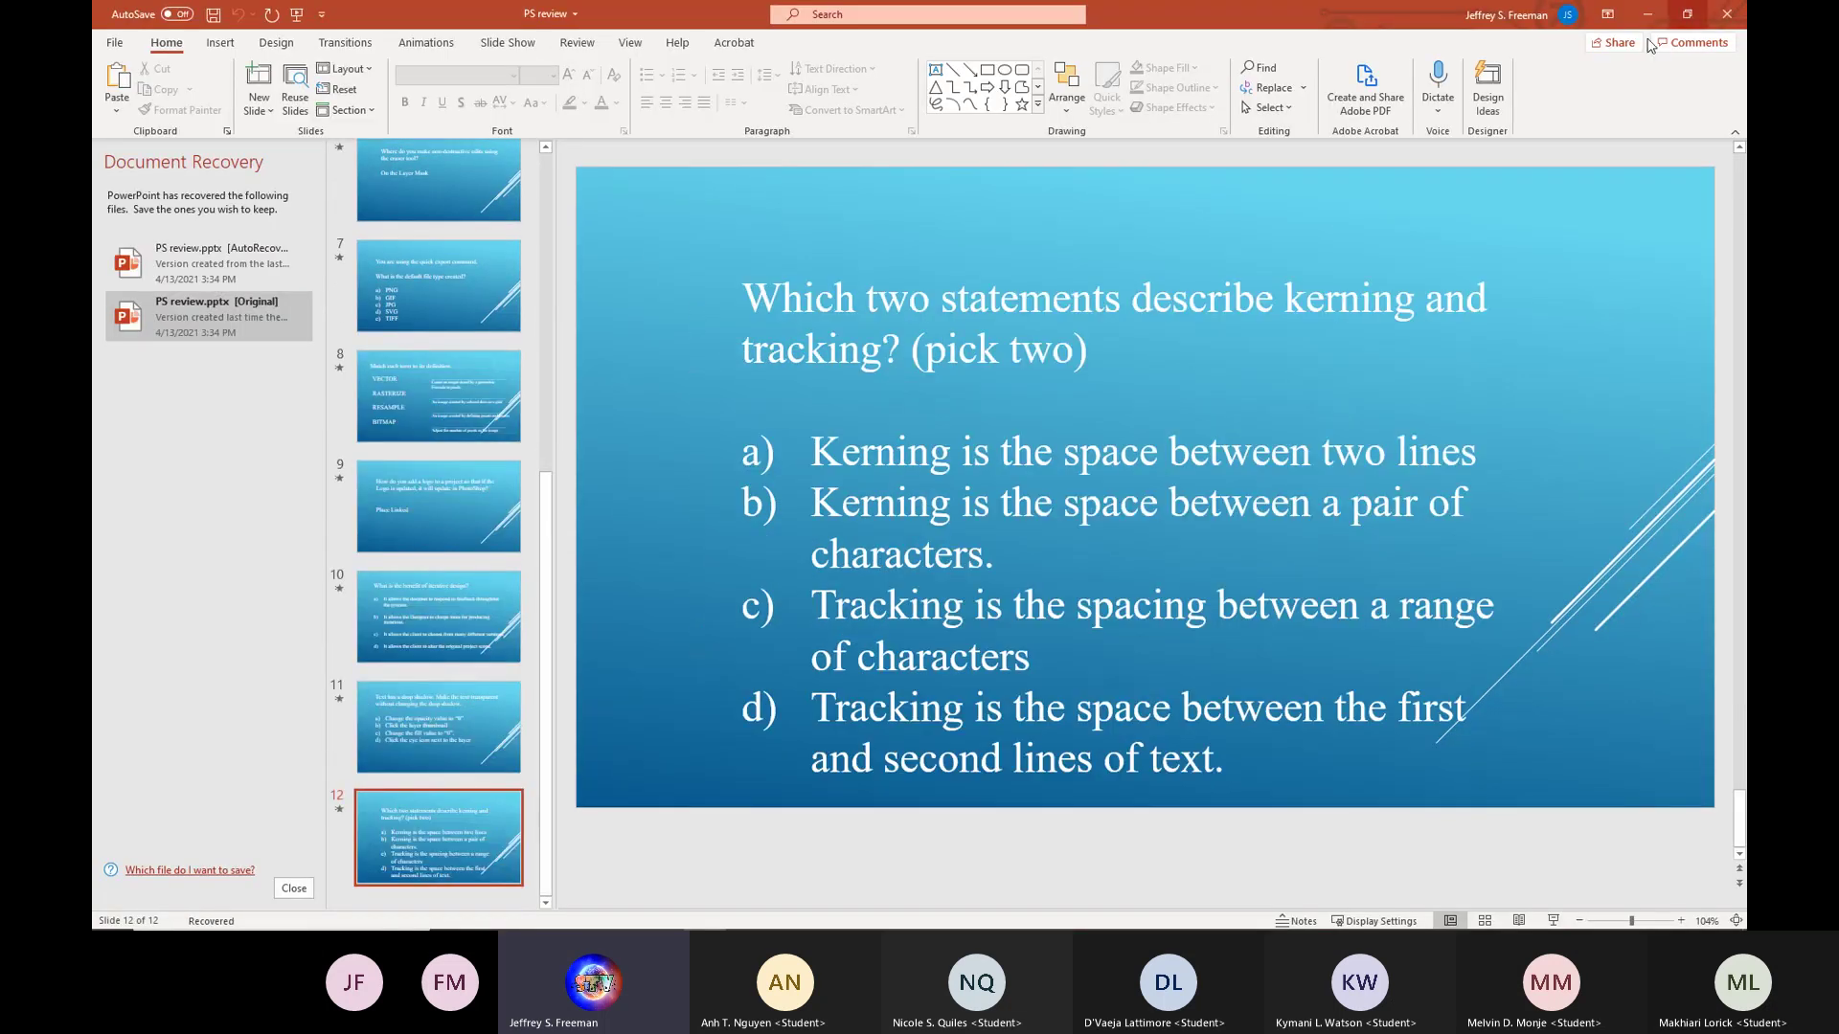
pyautogui.click(1727, 13)
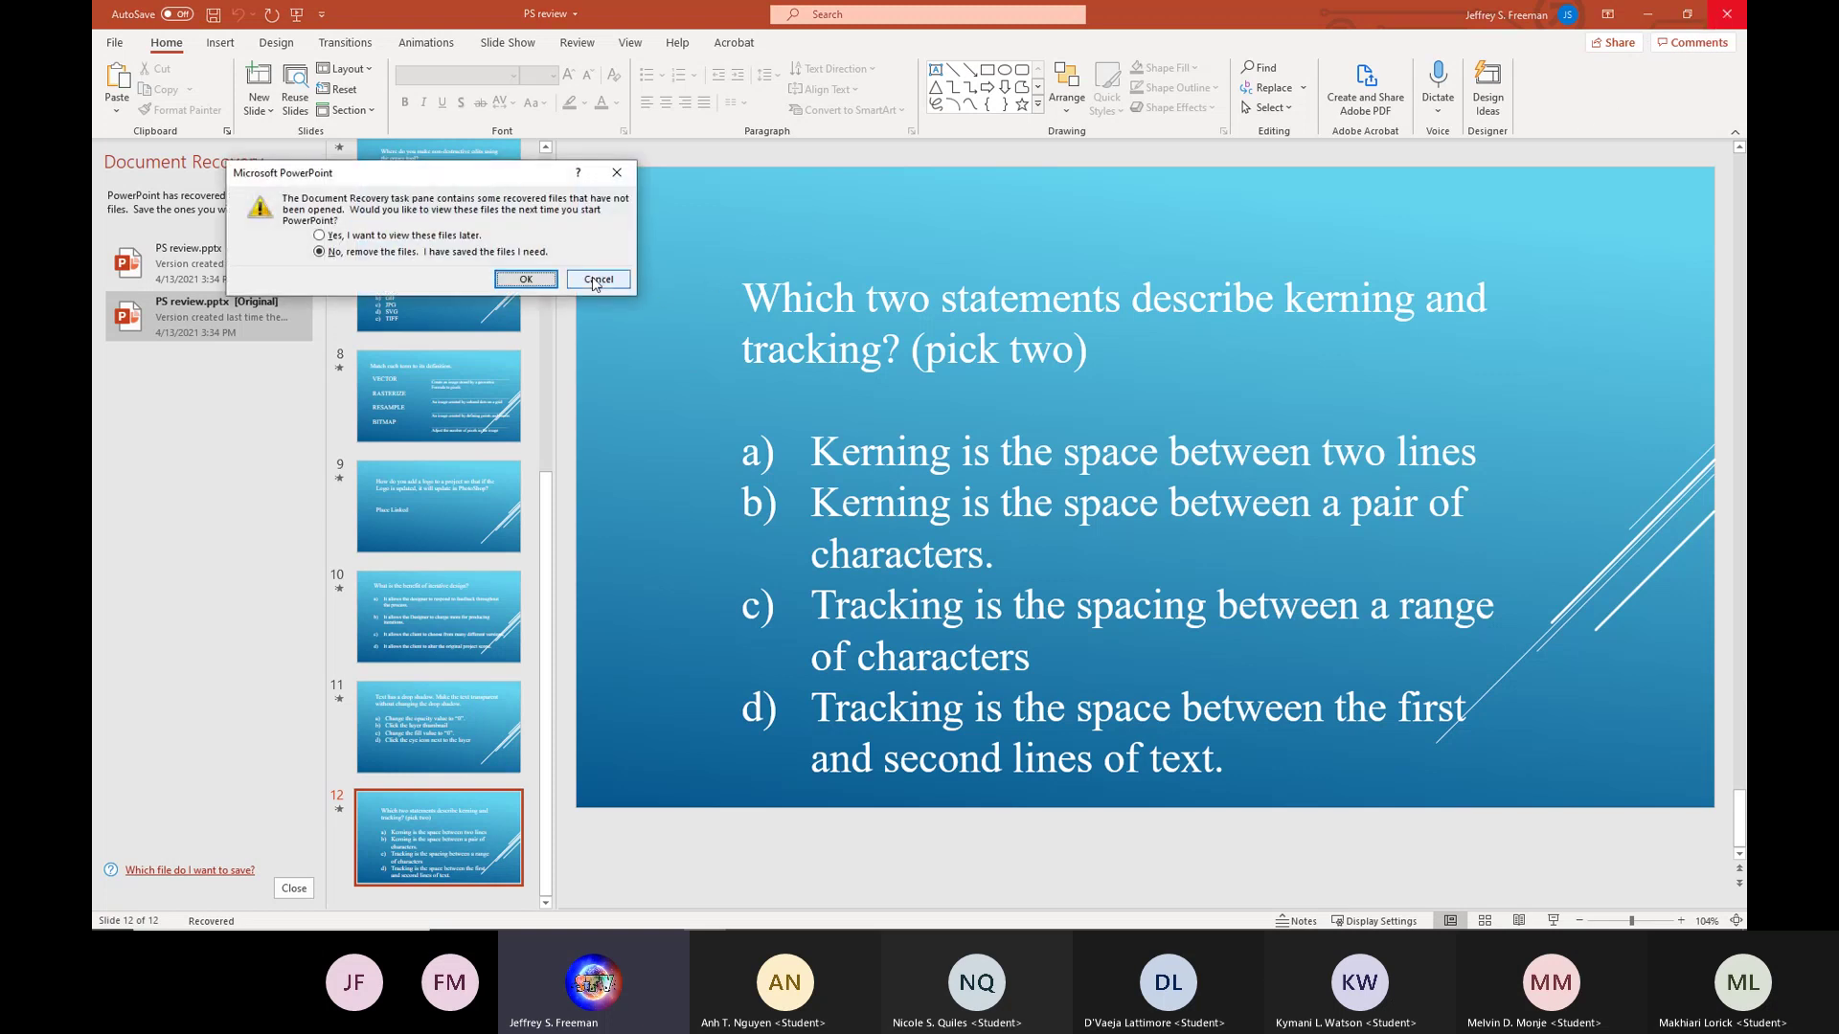
pyautogui.click(526, 278)
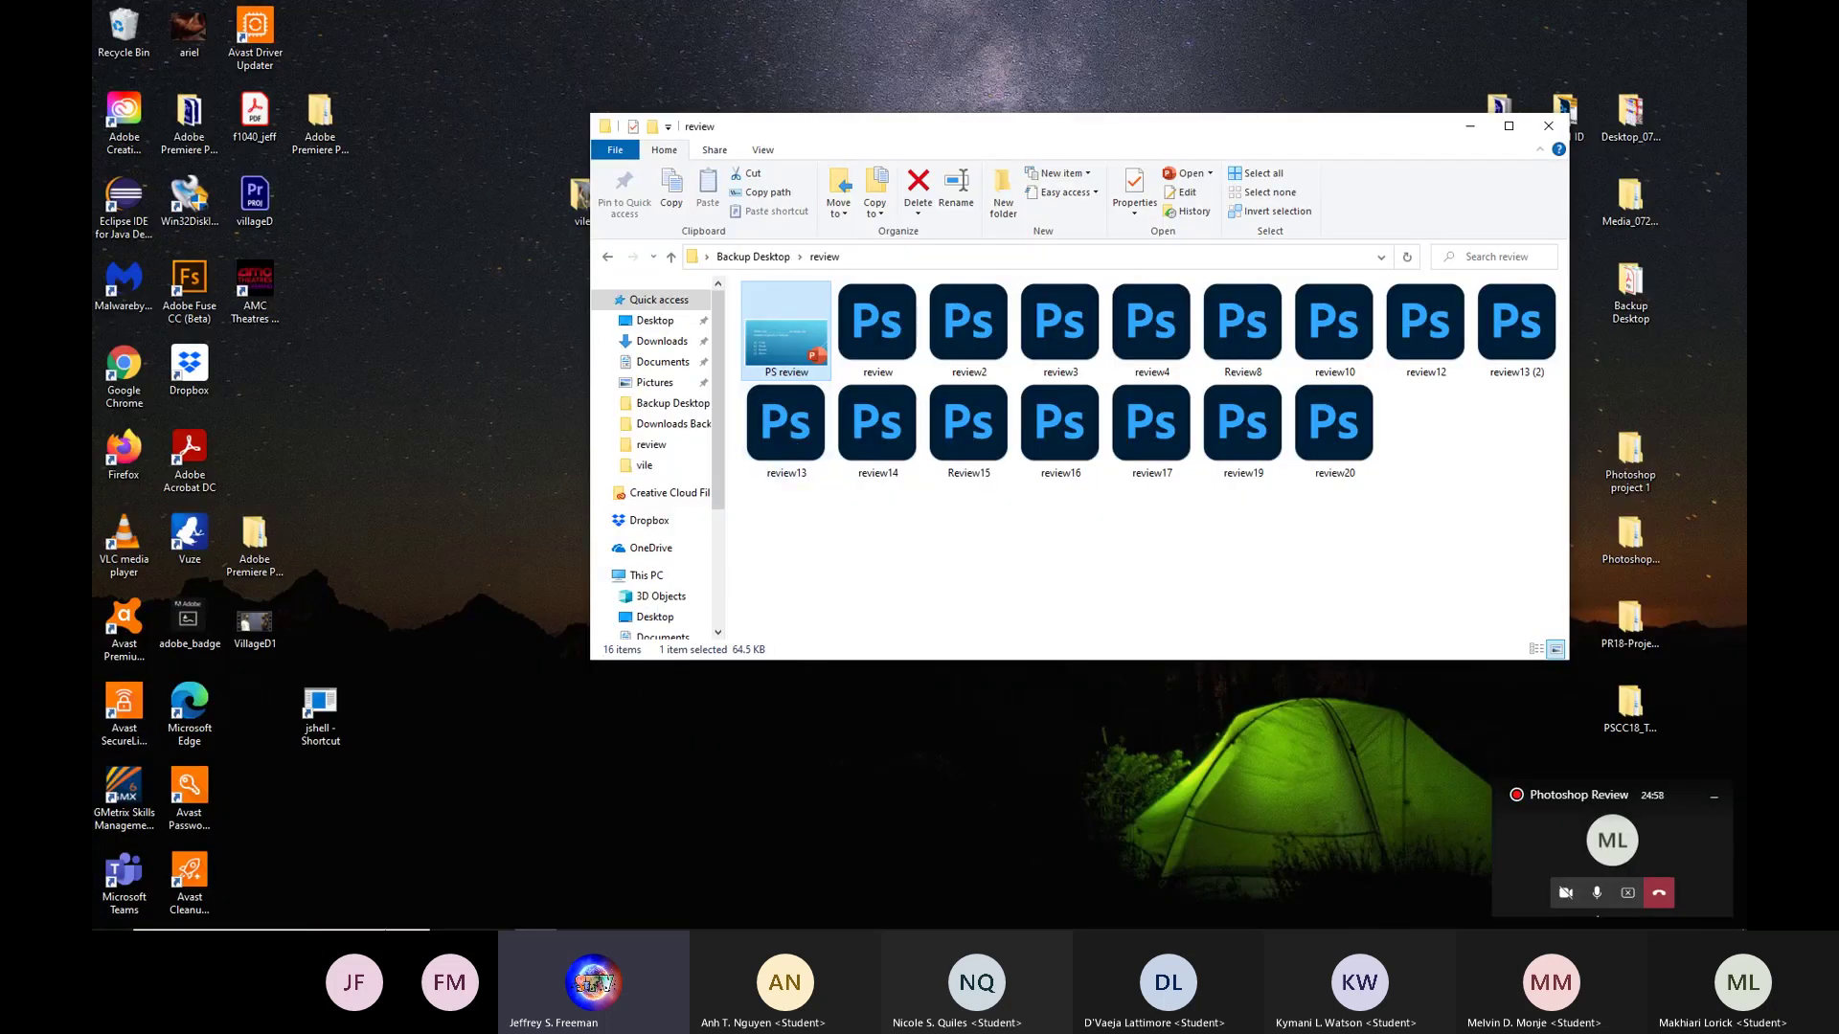
# Switch to Photoshop, move the Color Fill 1 layer into the Moms group in review20.psd, and close the file without saving.
pyautogui.moveTo(479, 927)
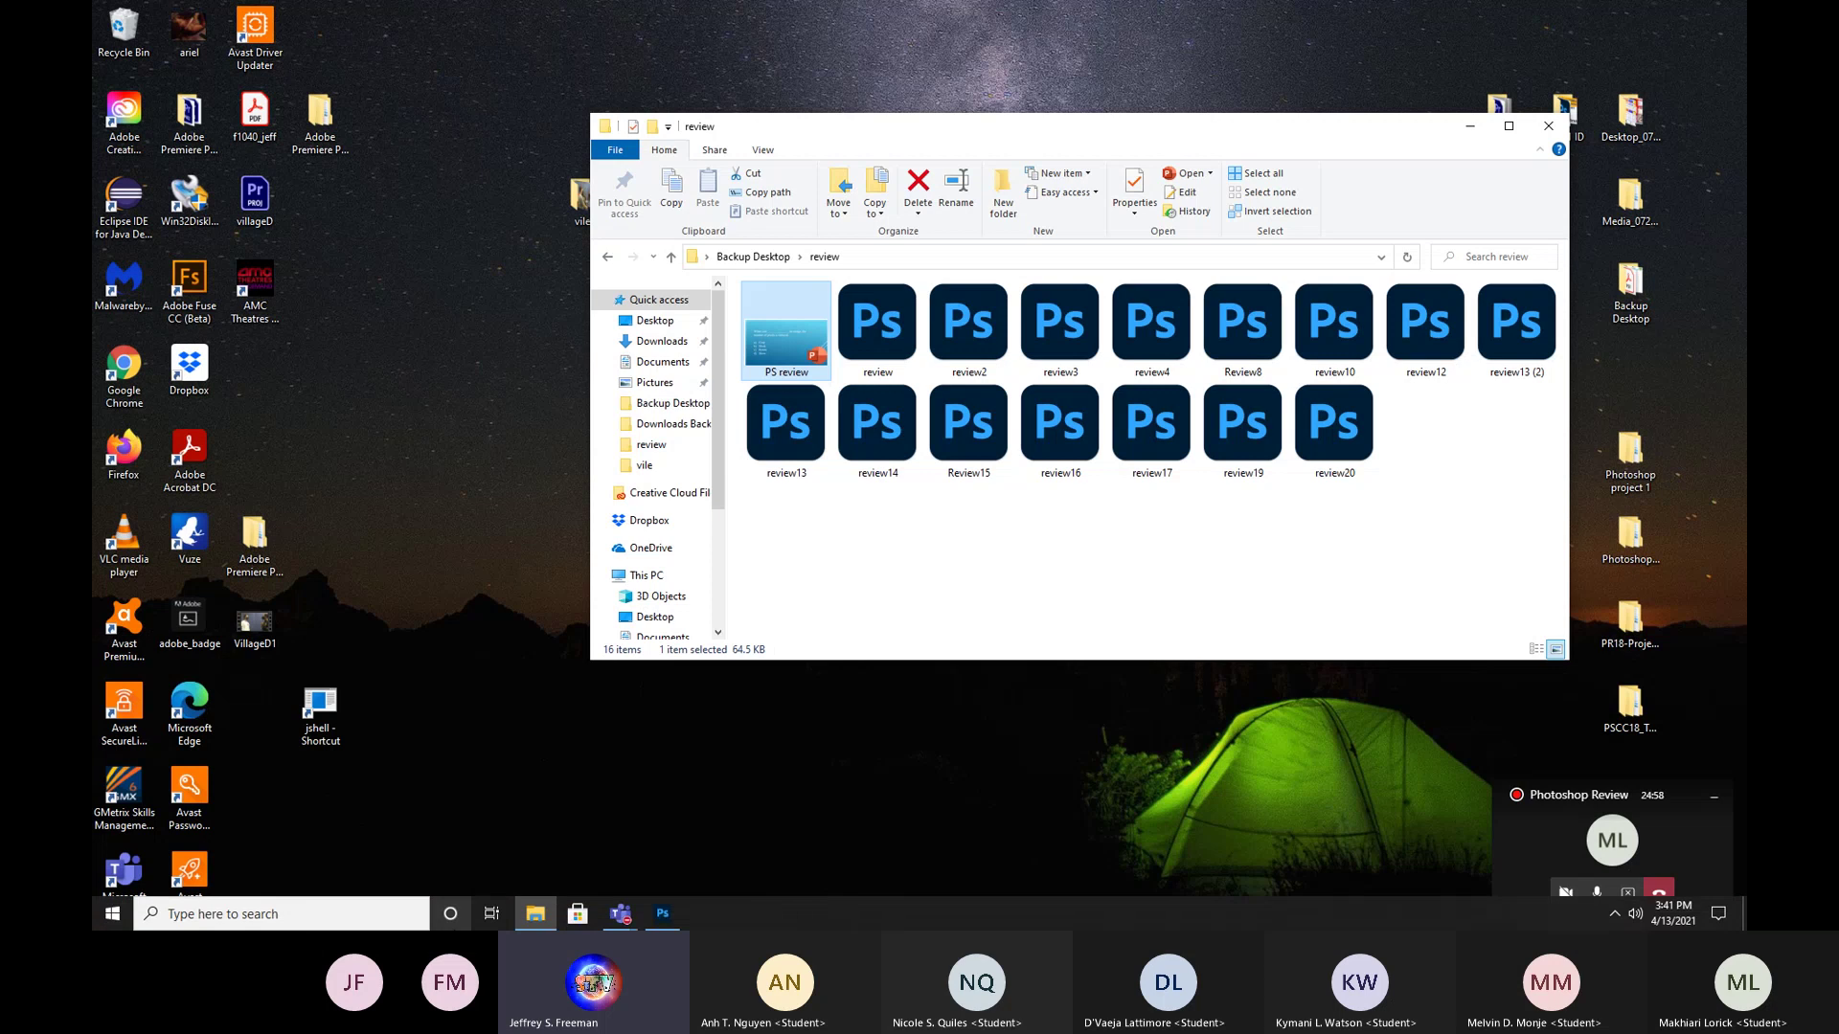
pyautogui.click(667, 927)
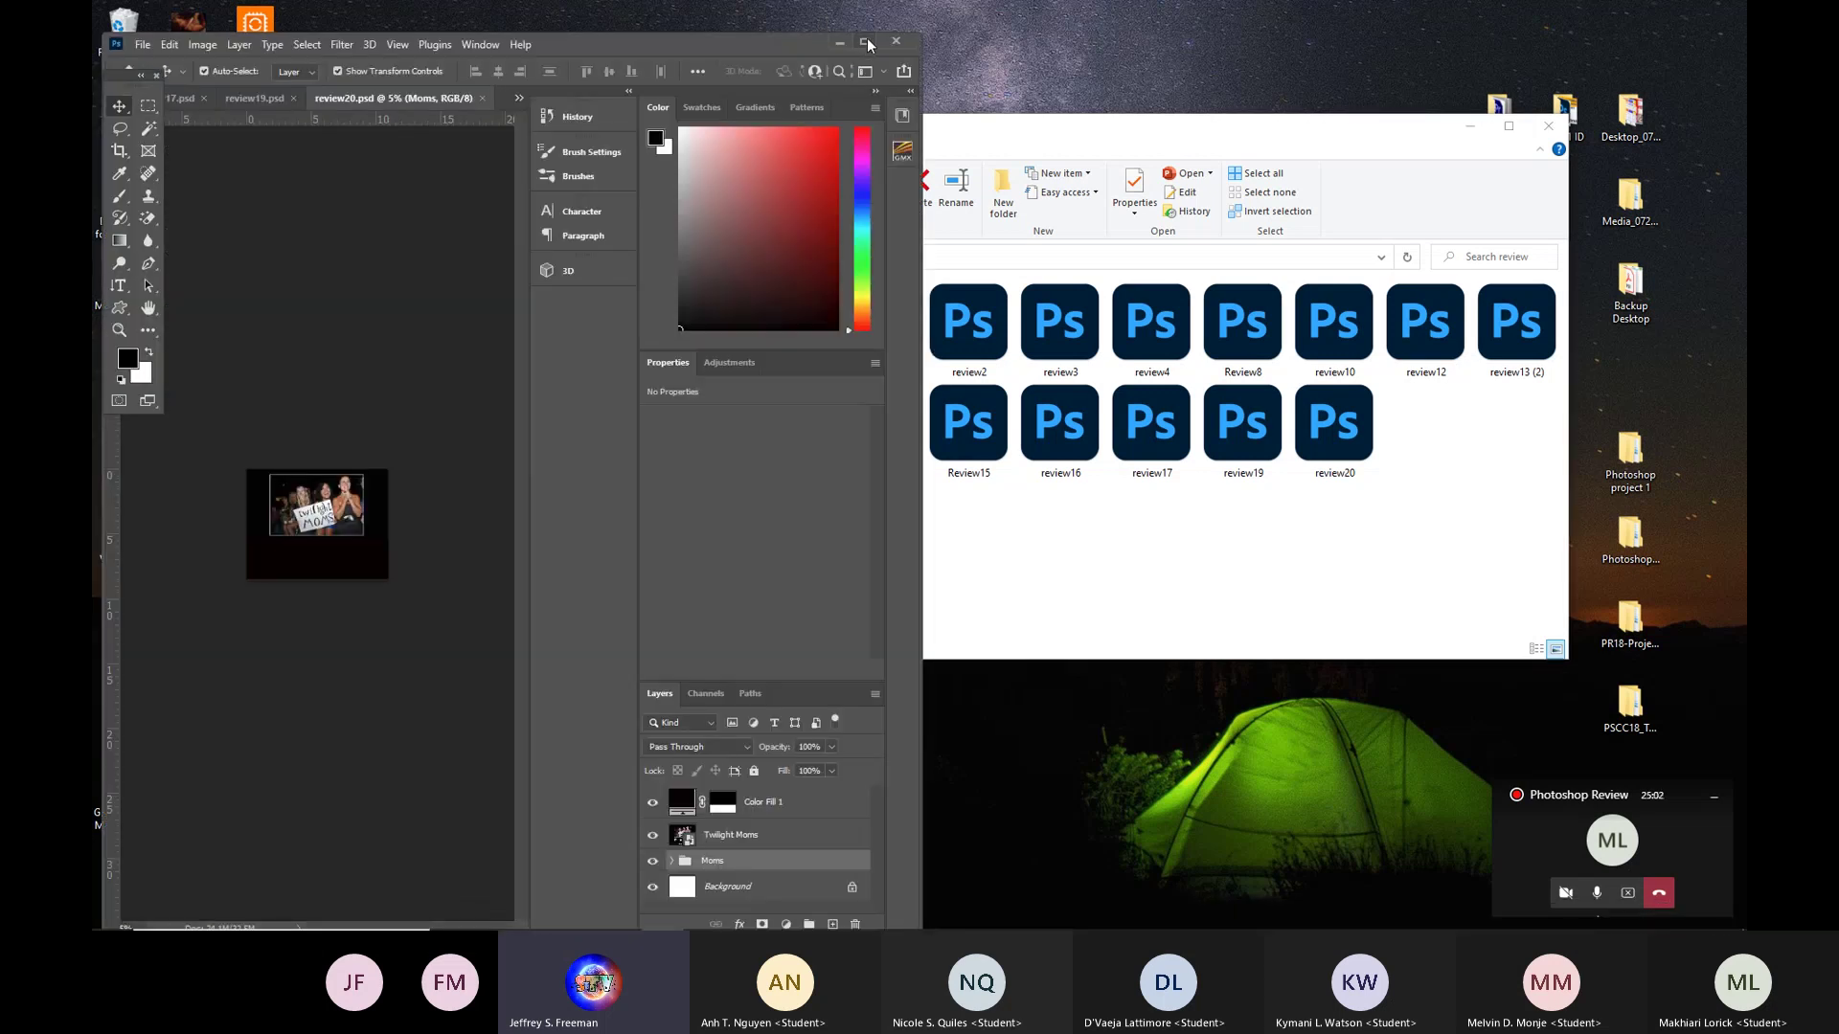
pyautogui.click(865, 40)
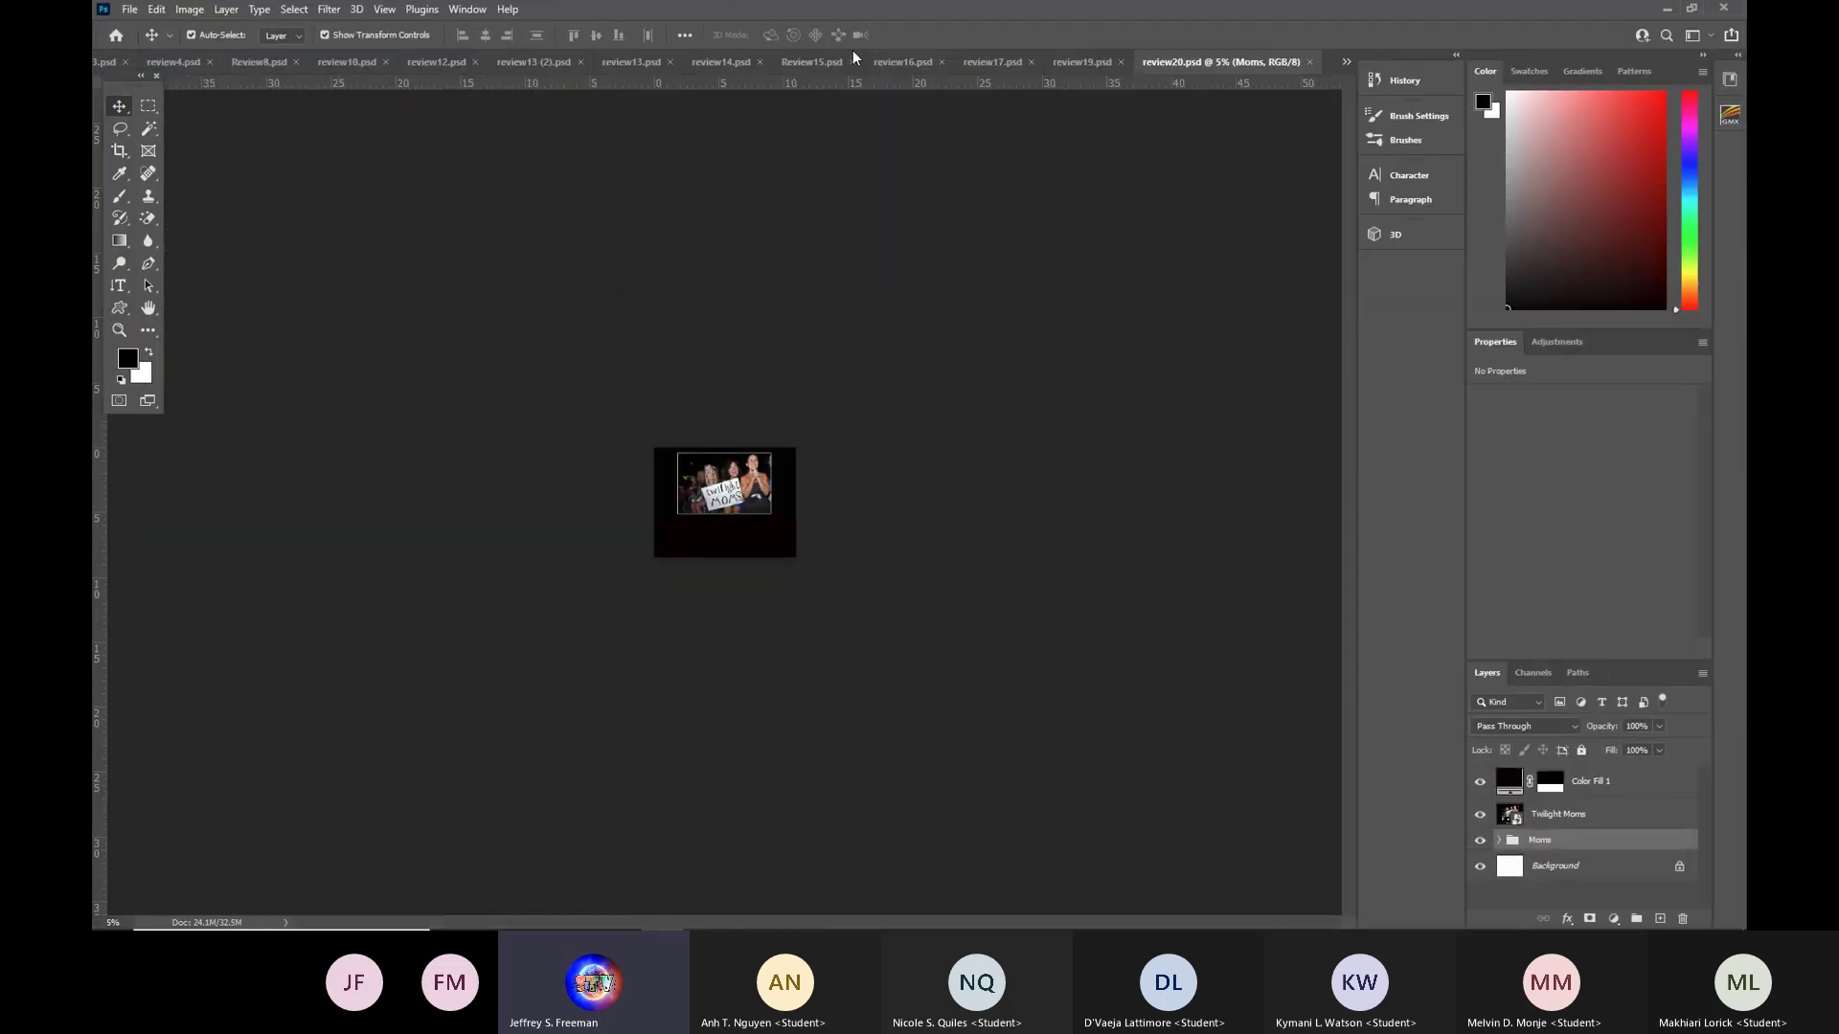
pyautogui.click(384, 9)
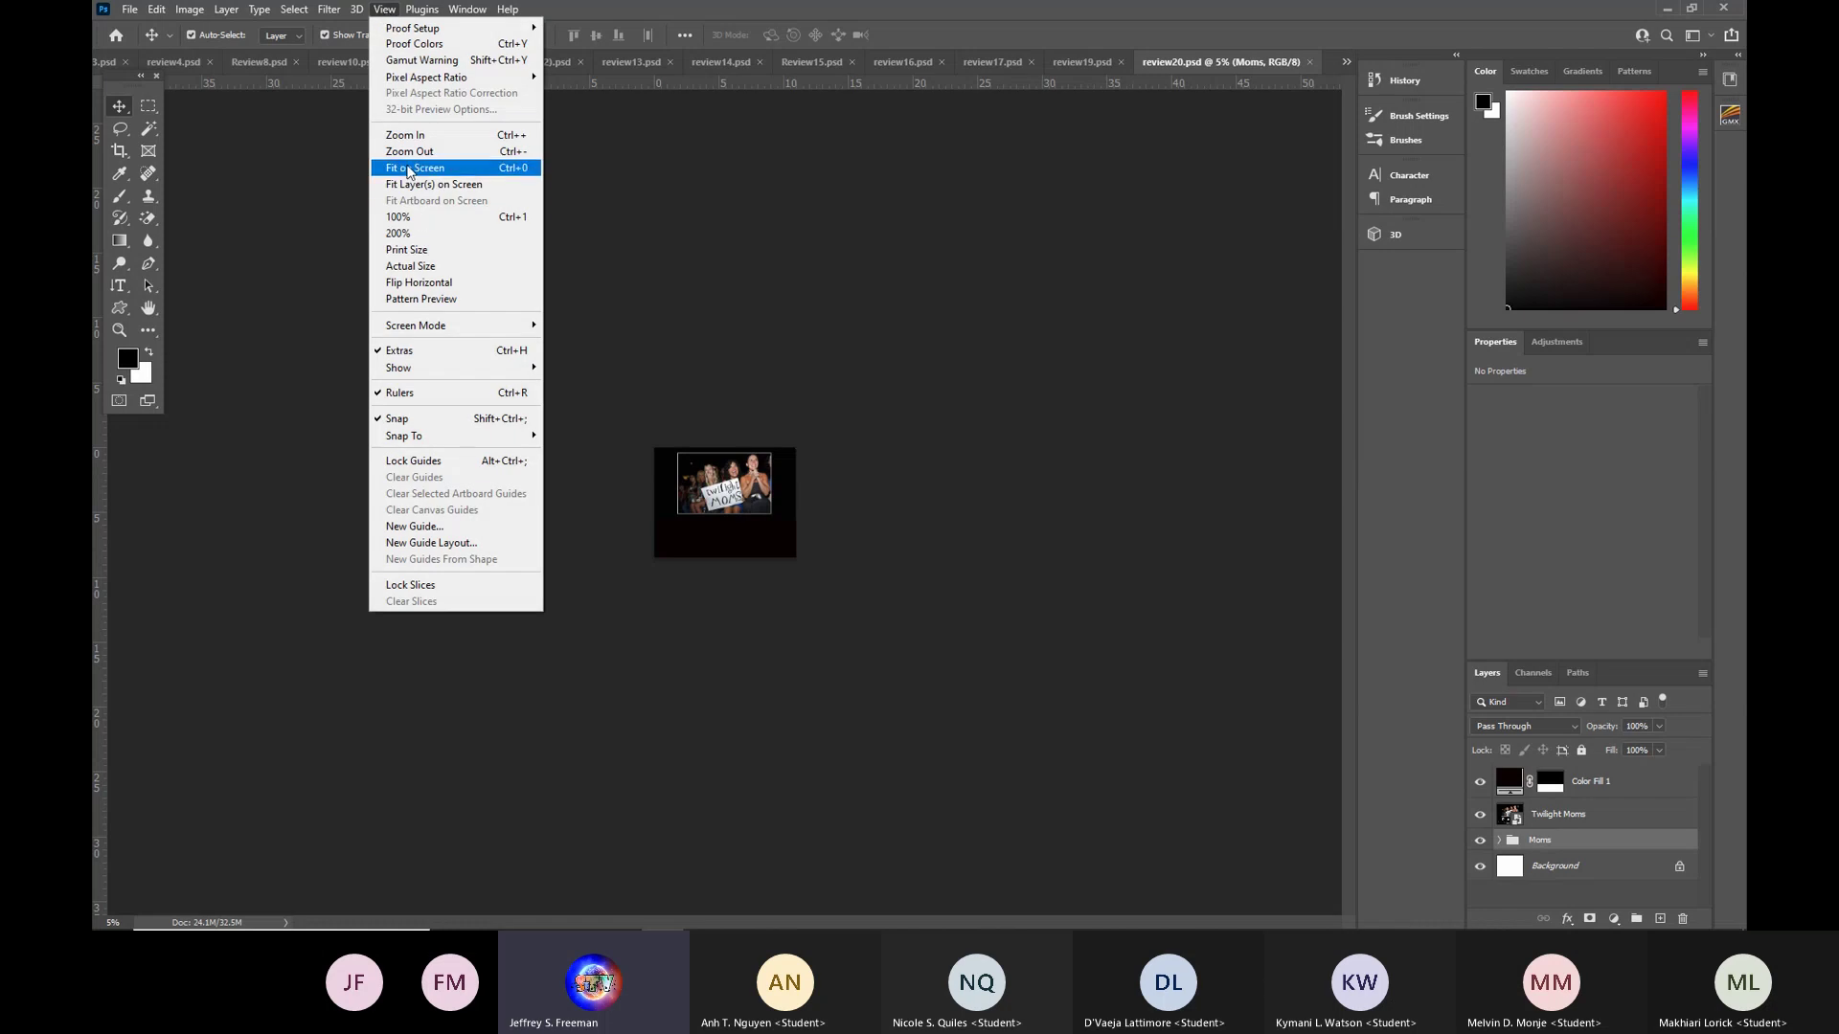
pyautogui.click(413, 184)
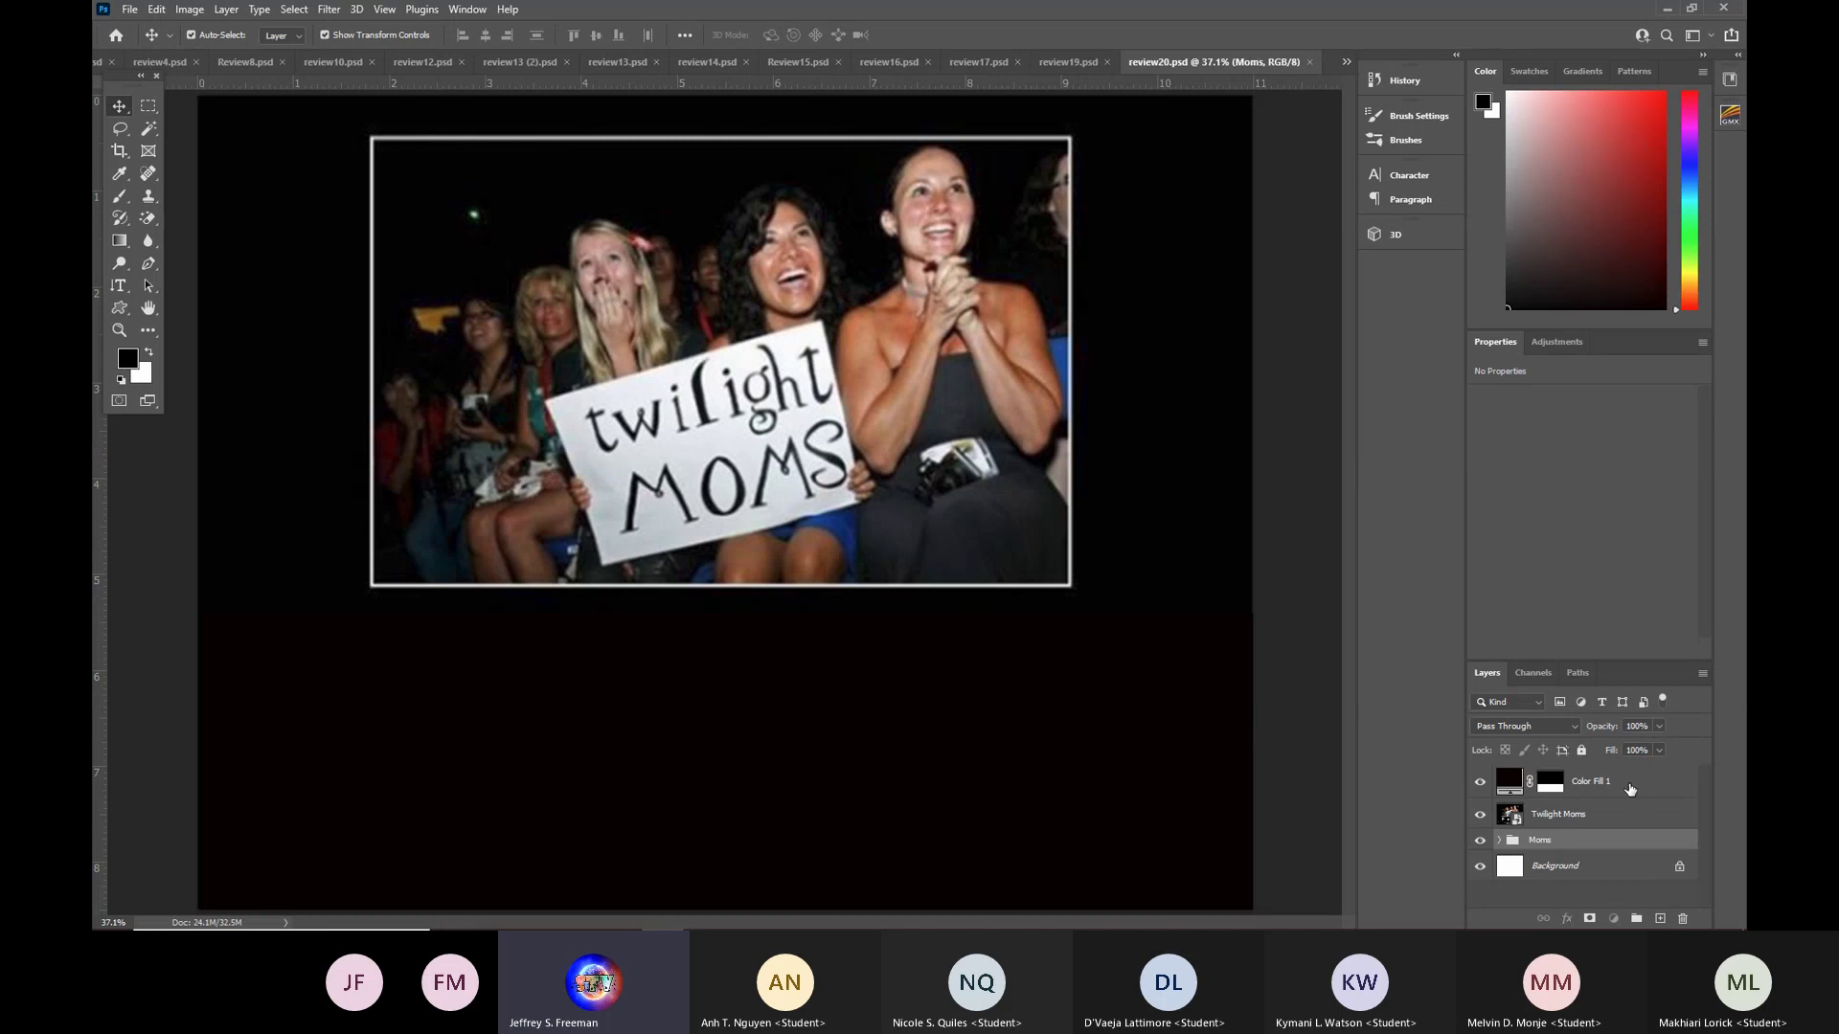
pyautogui.moveTo(1630, 788); pyautogui.dragTo(1612, 841)
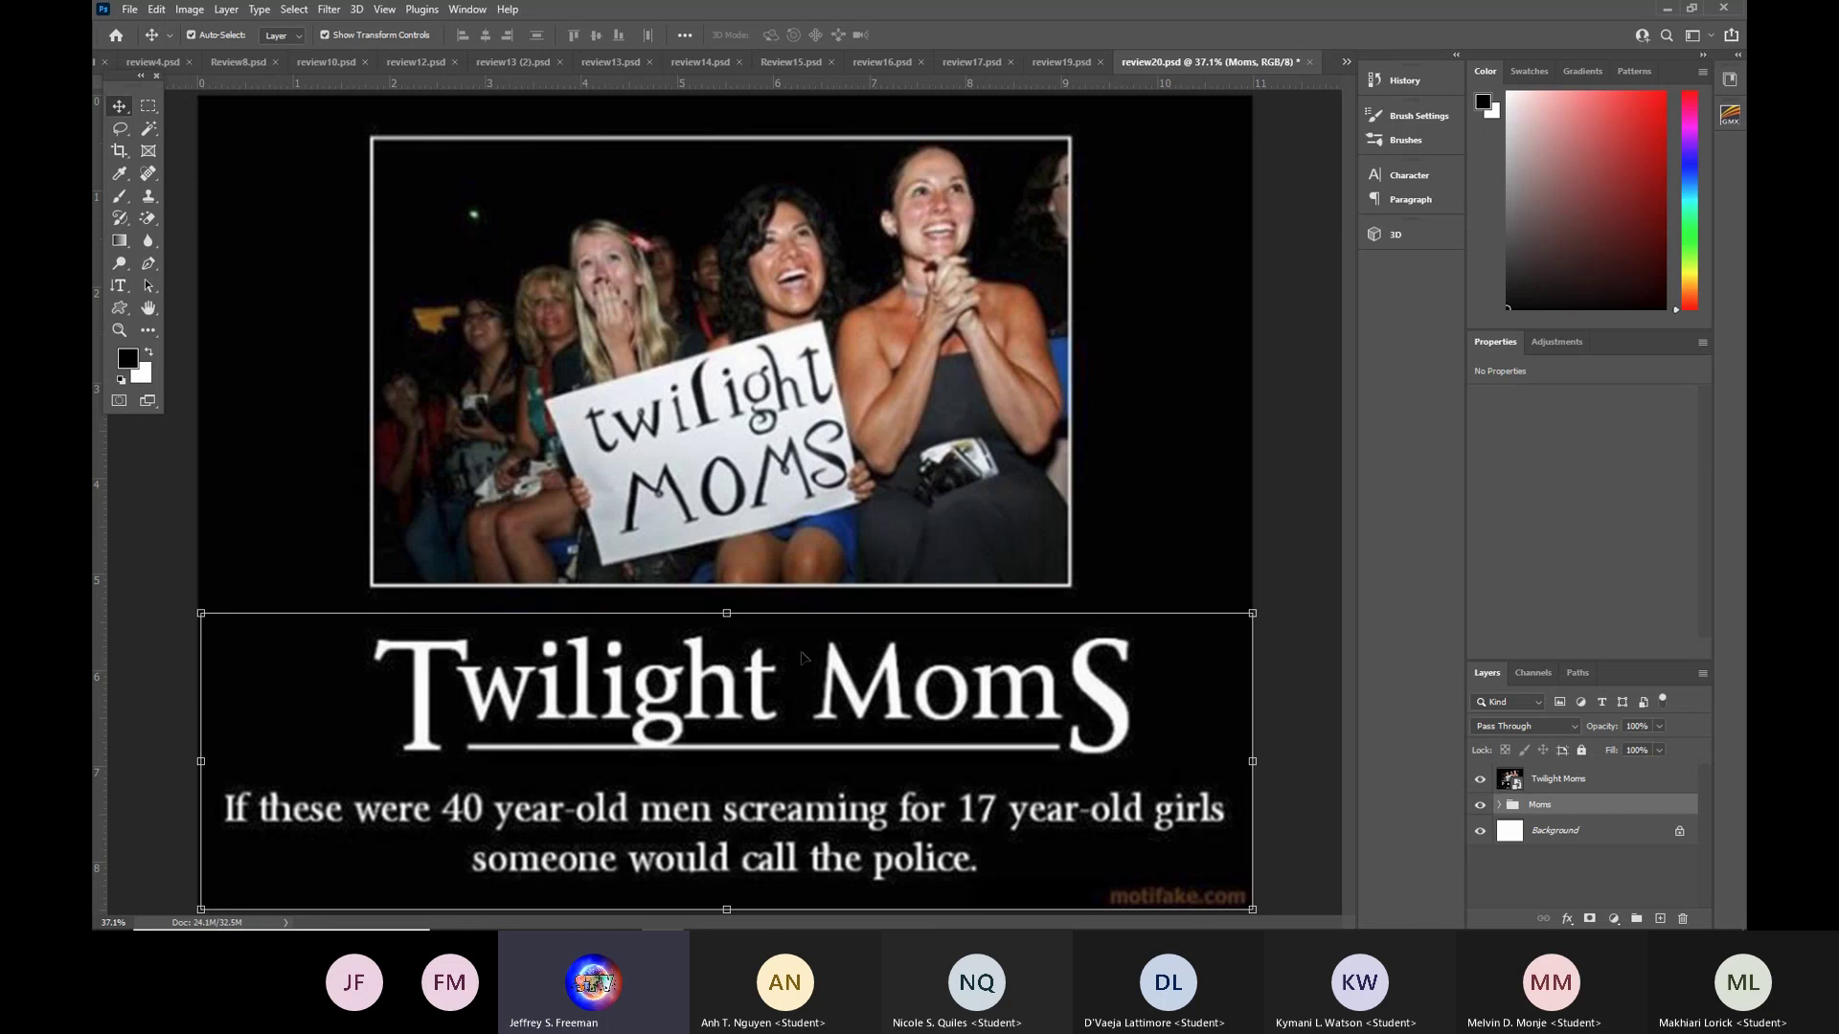
pyautogui.click(1309, 63)
pyautogui.click(914, 351)
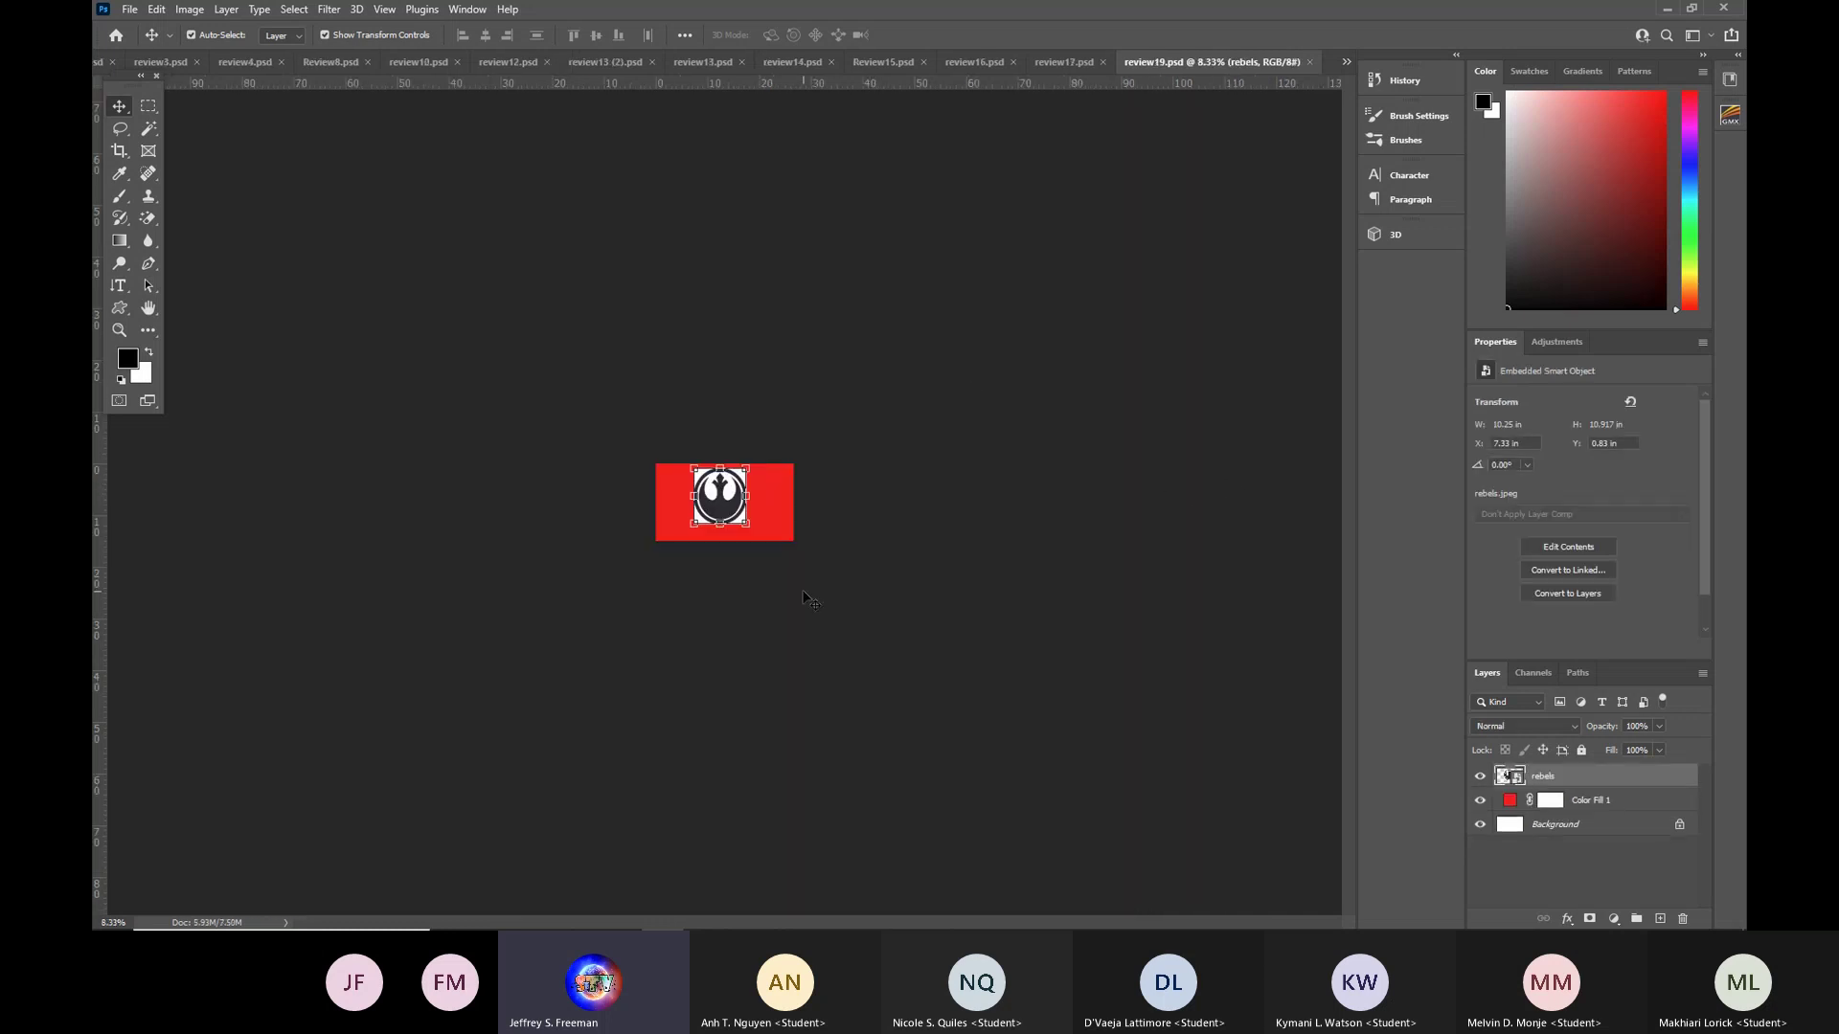
# Select the dark outer ring and inner emblem of the rebels logo in review19.psd with the Magic Wand tool.
pyautogui.click(384, 9)
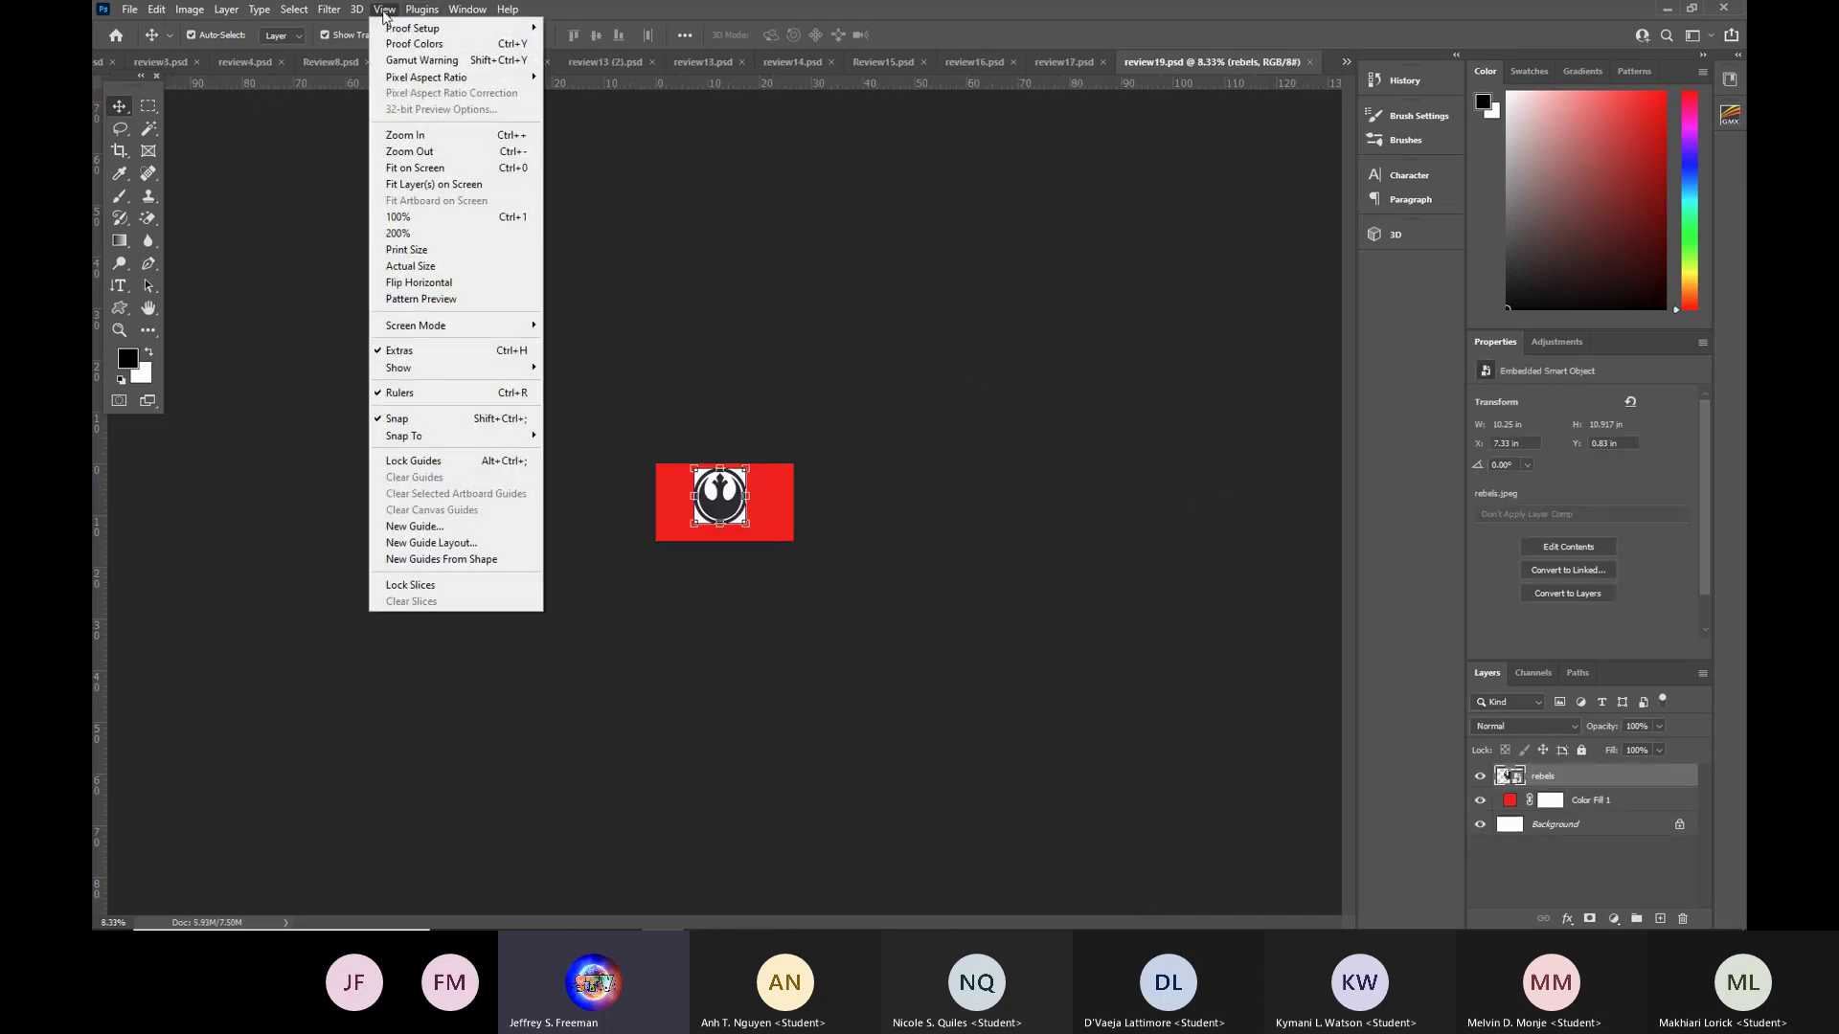
pyautogui.click(400, 151)
pyautogui.click(384, 10)
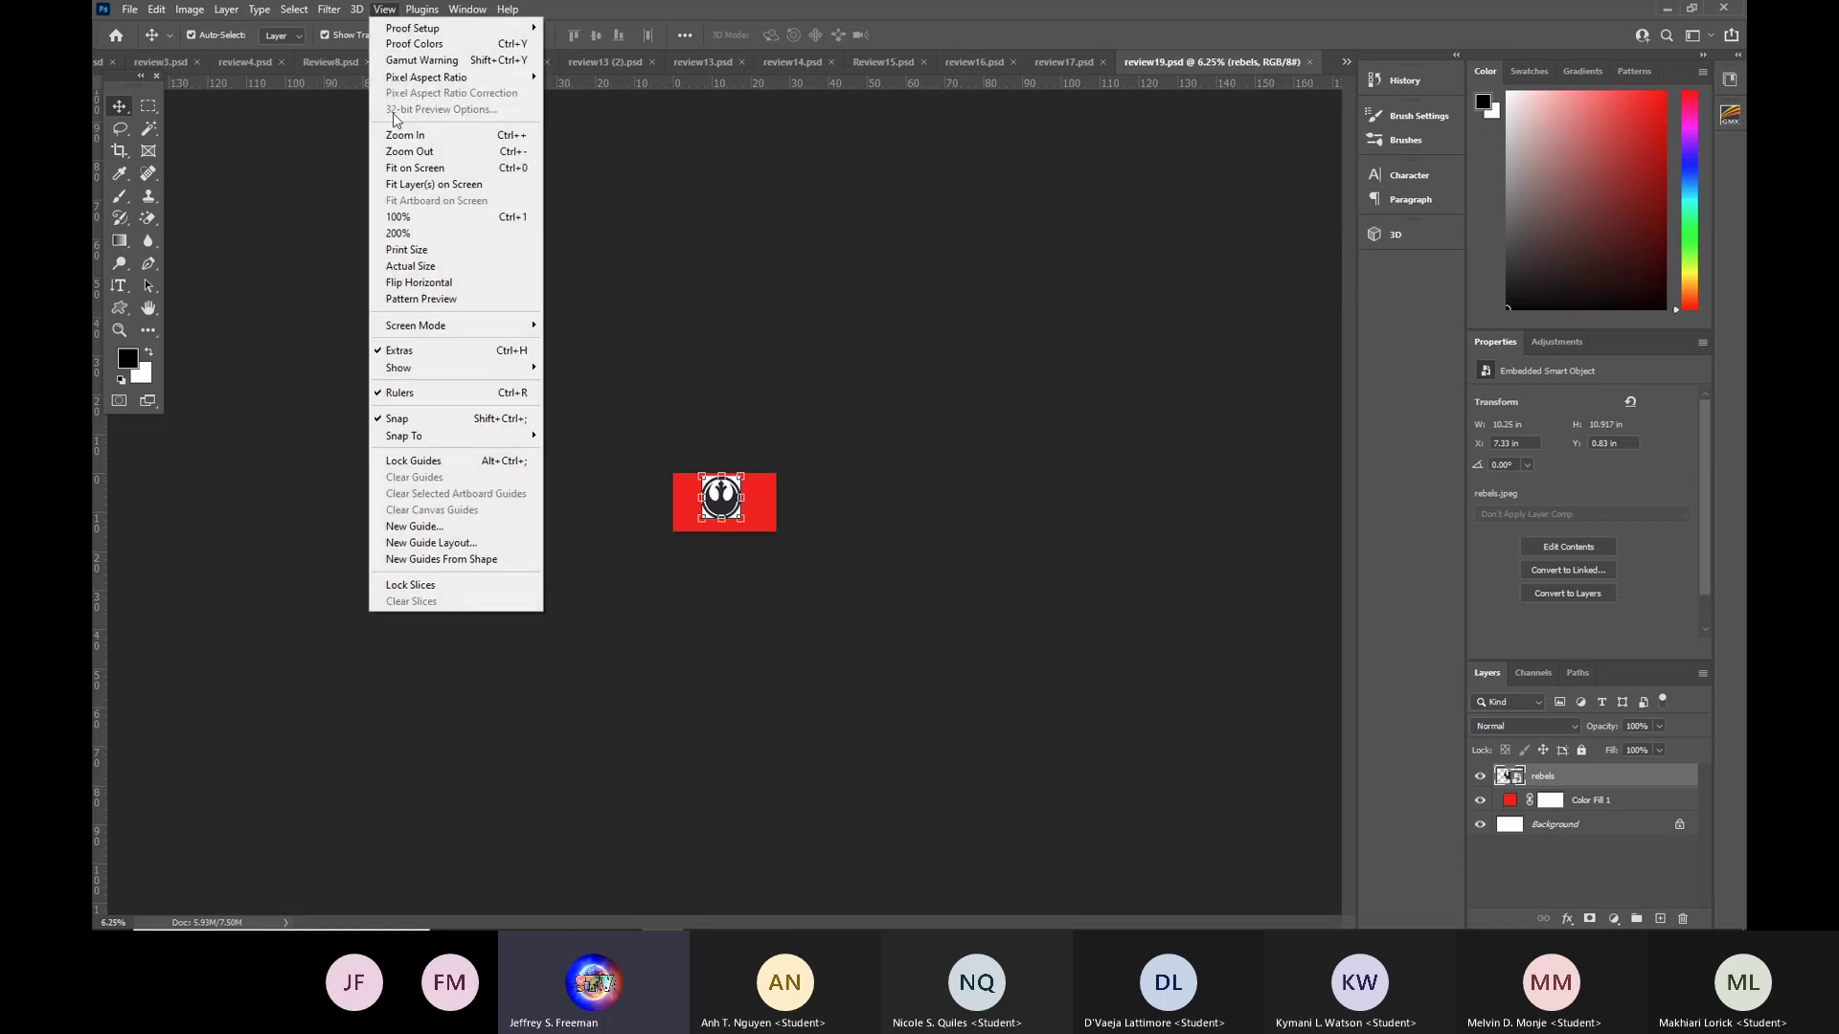
pyautogui.click(412, 165)
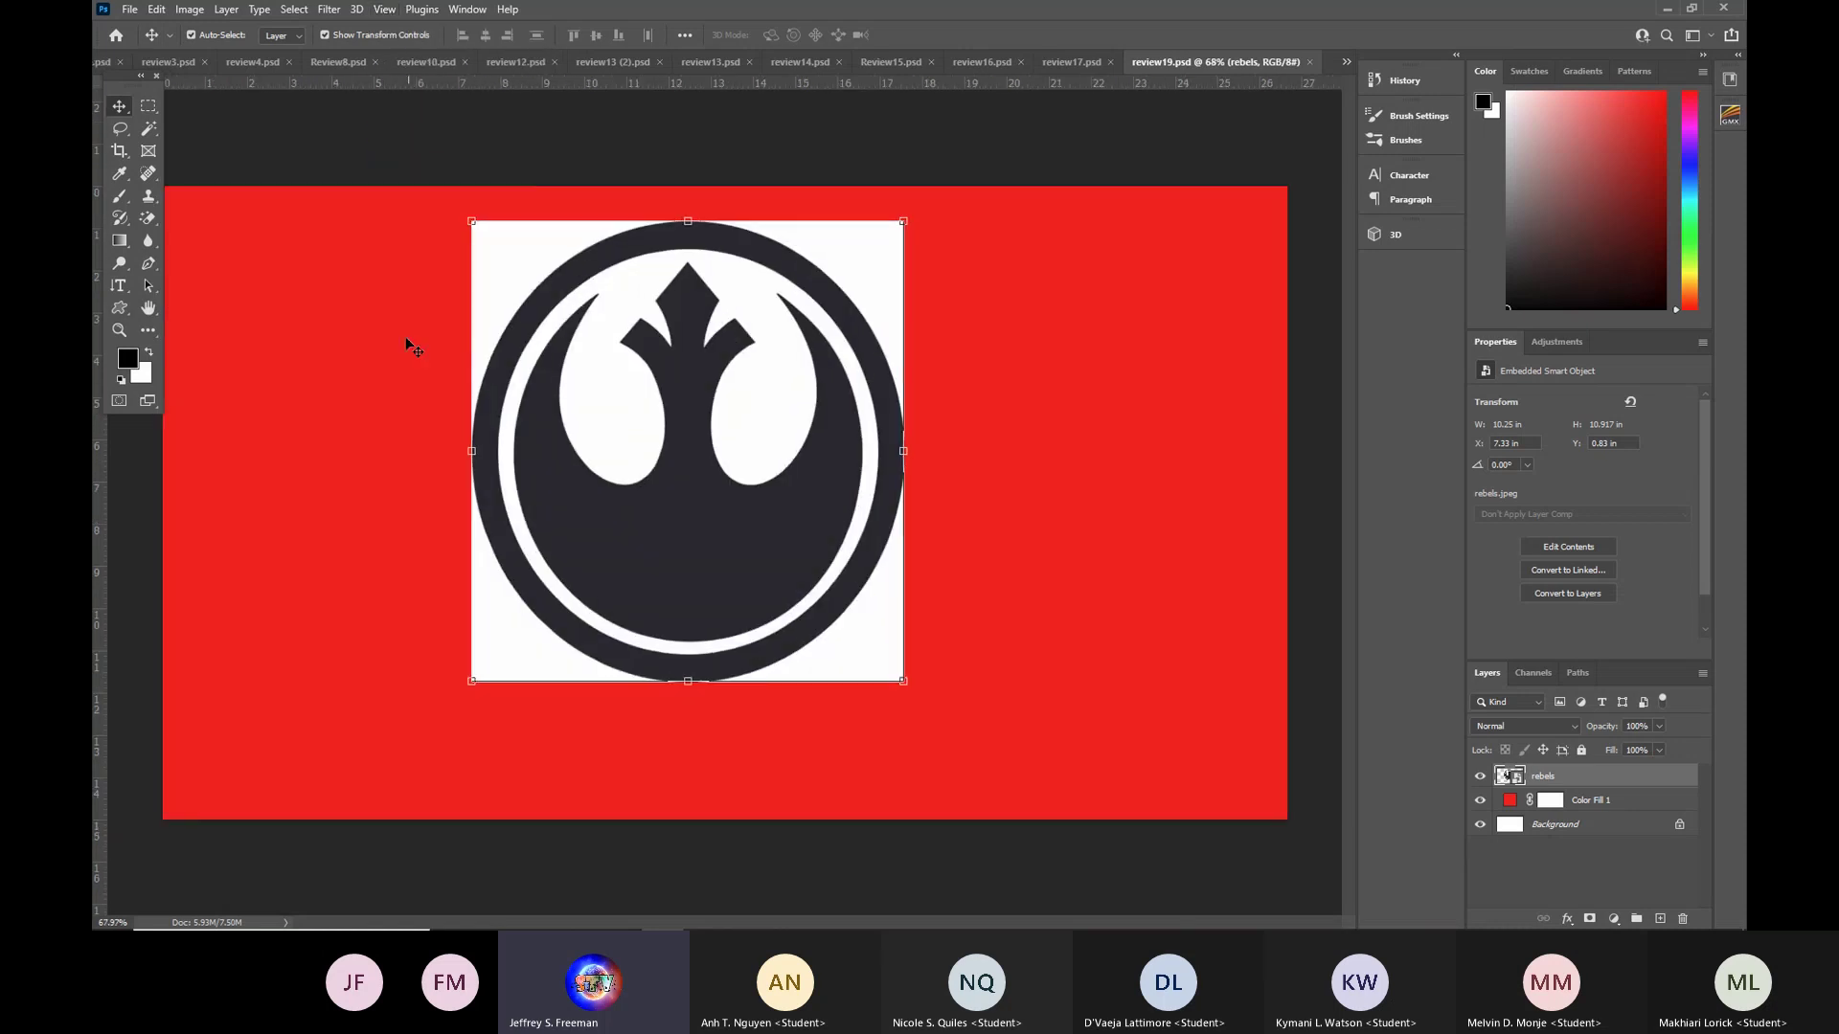
pyautogui.click(148, 135)
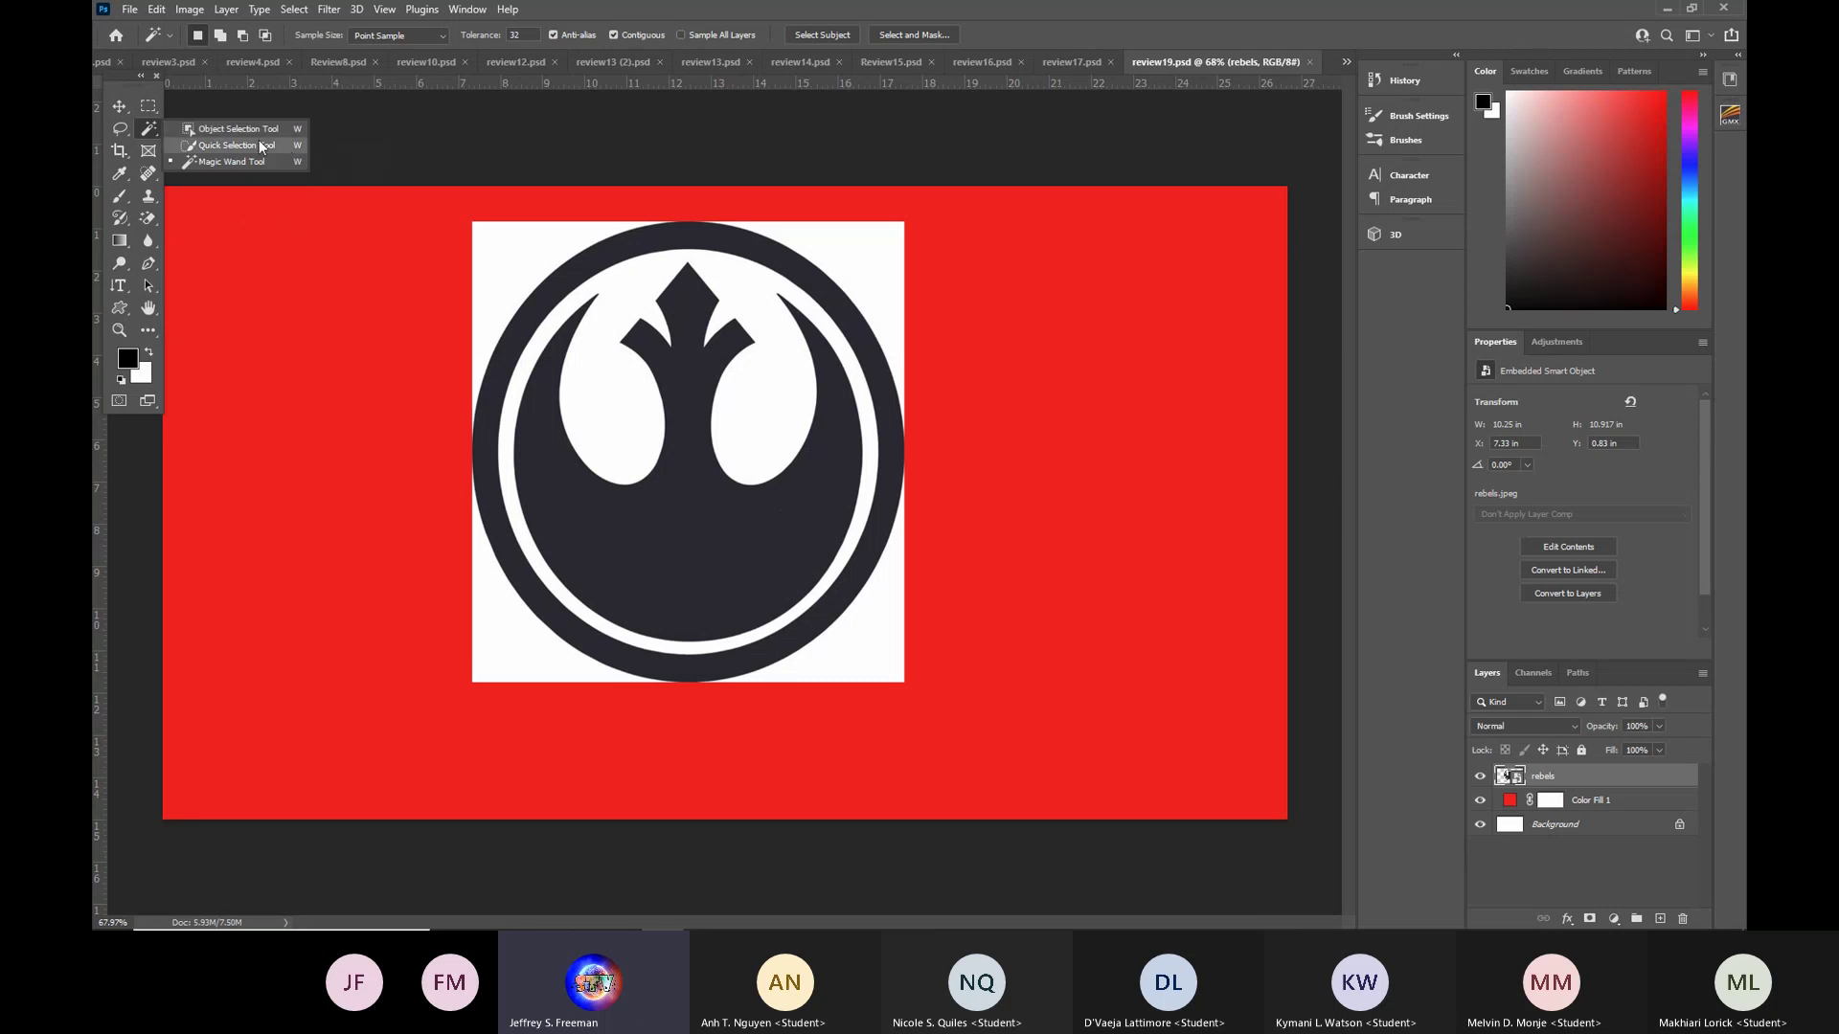
pyautogui.click(228, 162)
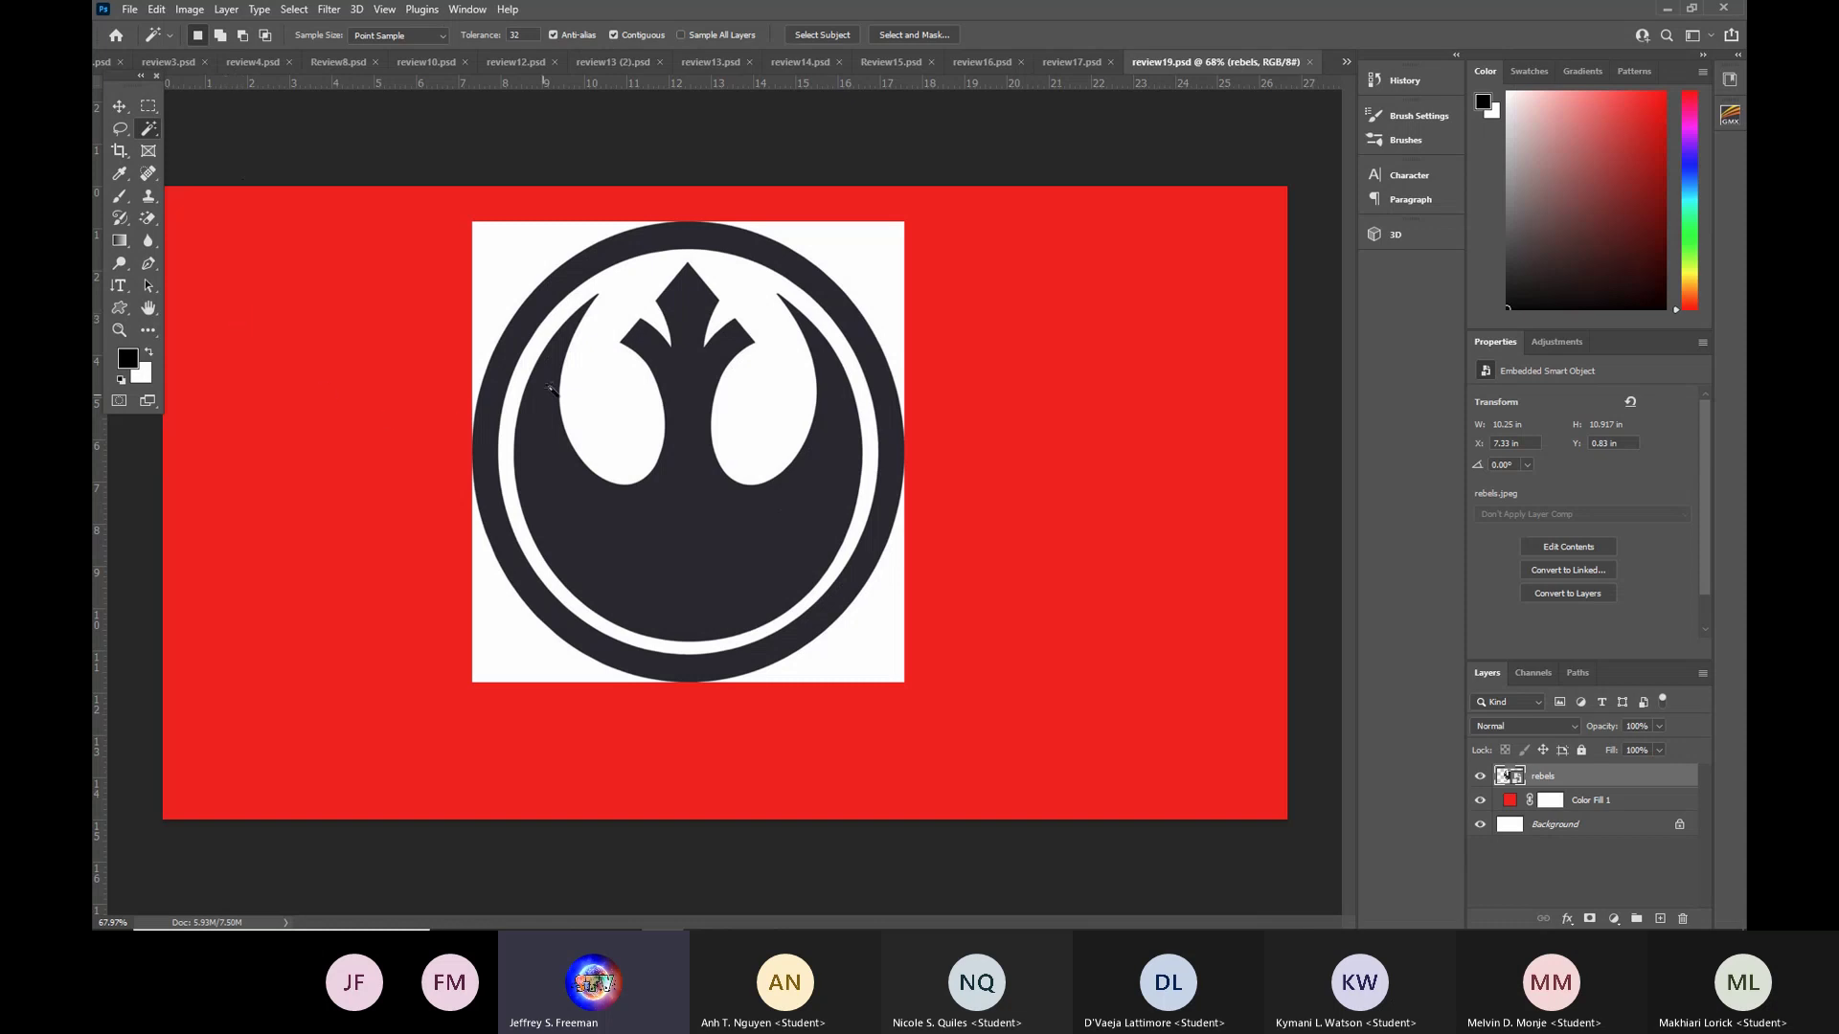
pyautogui.click(526, 326)
pyautogui.keyDown('shift'); pyautogui.click(684, 553); pyautogui.keyUp('shift')
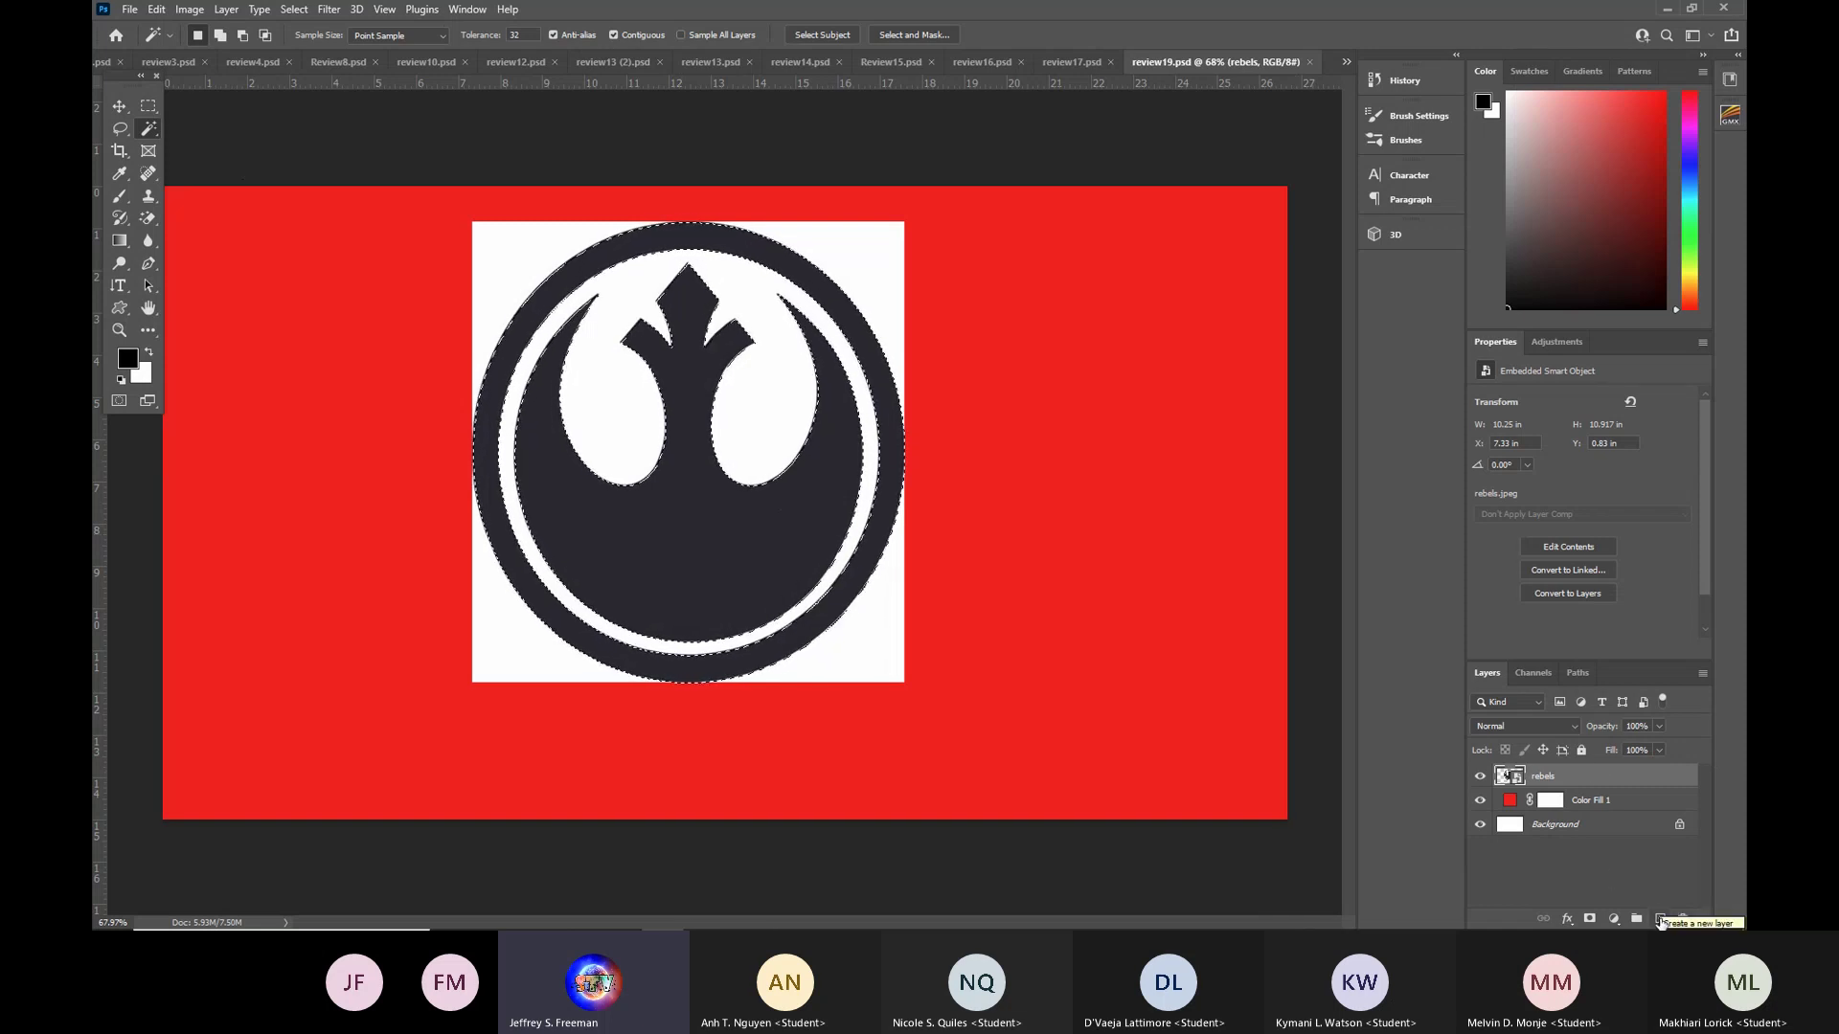
# Put the selected dark emblem on its own new layer above the rebels layer and close review19.psd without saving.
pyautogui.click(1661, 920)
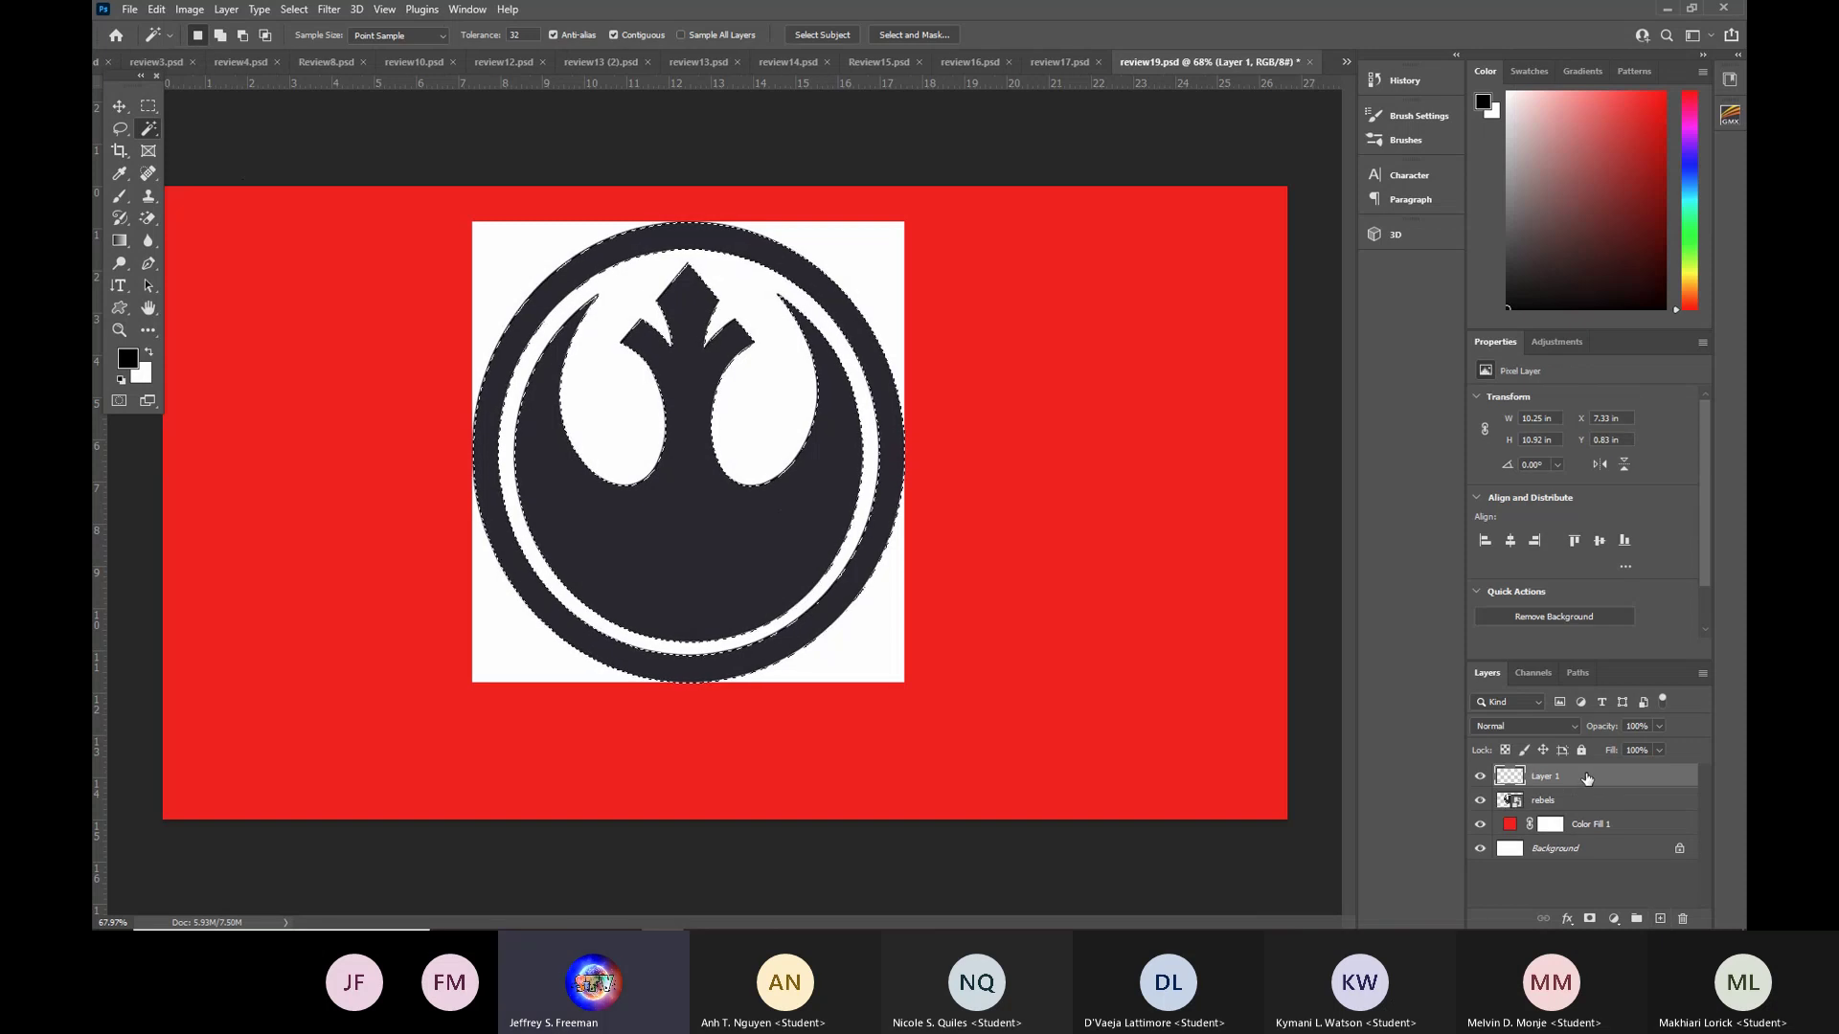
pyautogui.hotkey('alt', 'BackSpace')
pyautogui.hotkey('ctrl', 'd')
pyautogui.click(1481, 801)
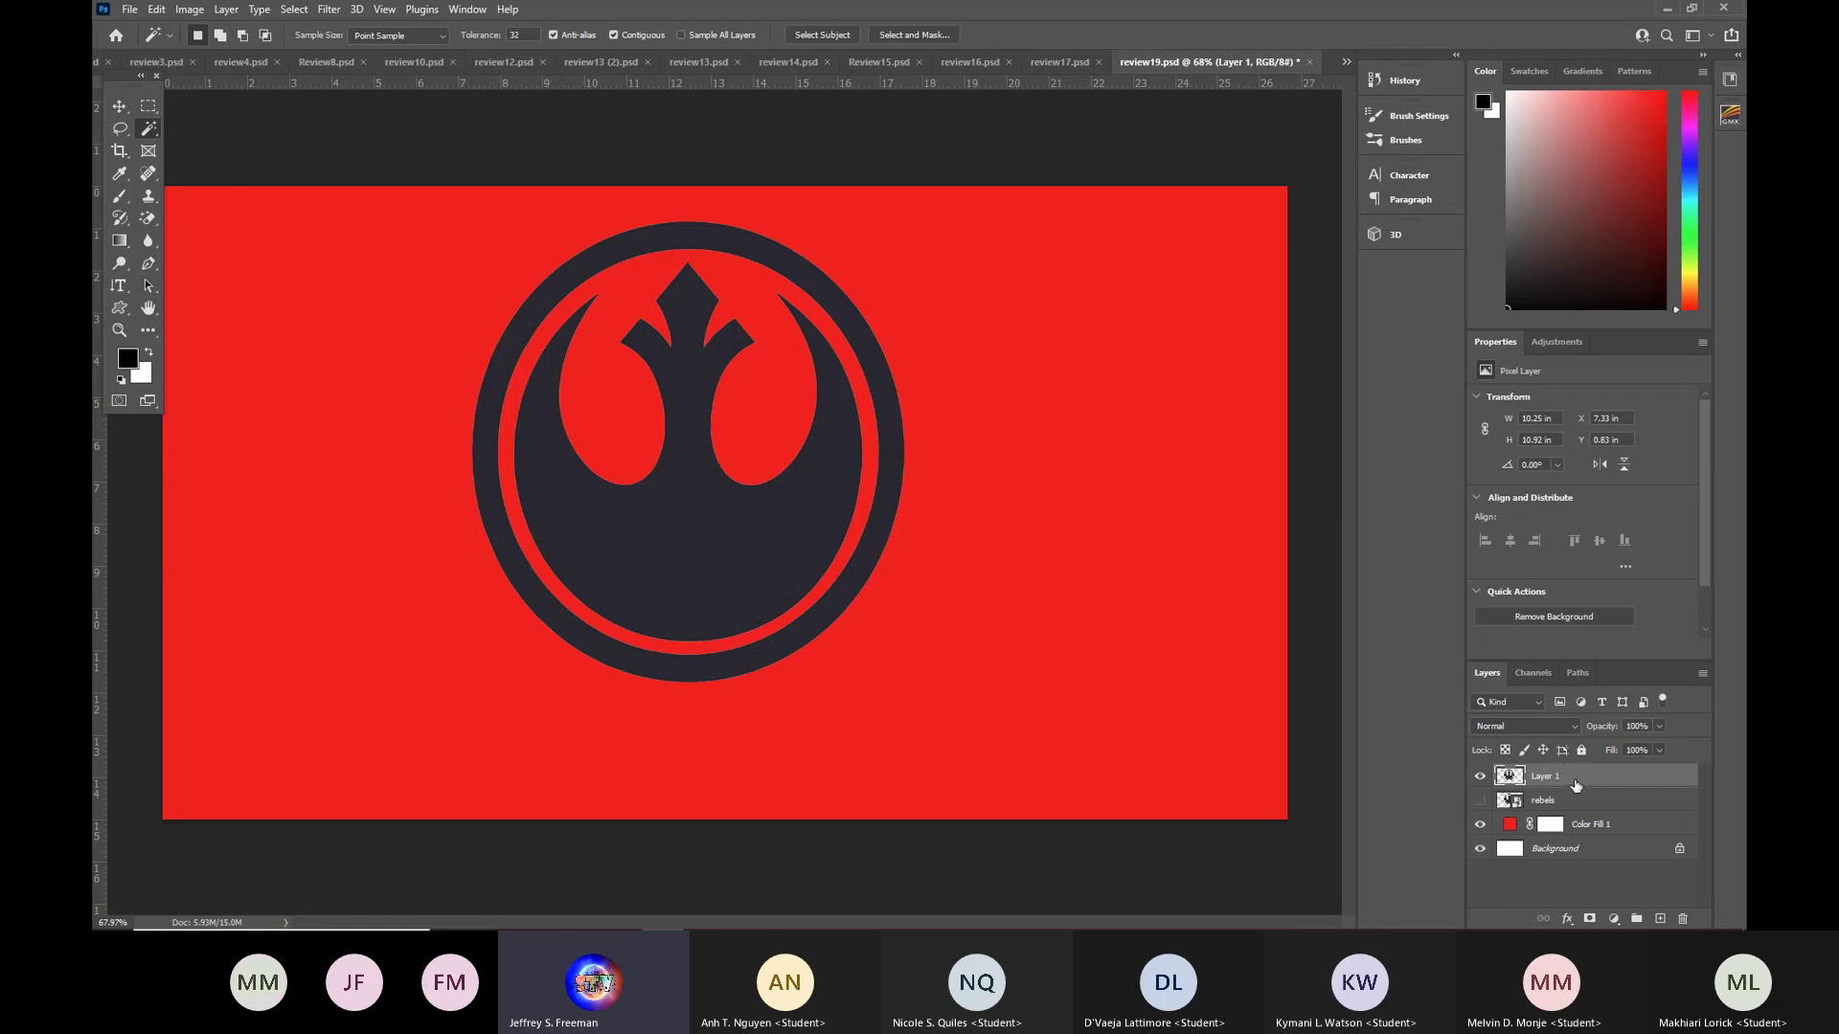
pyautogui.click(1479, 800)
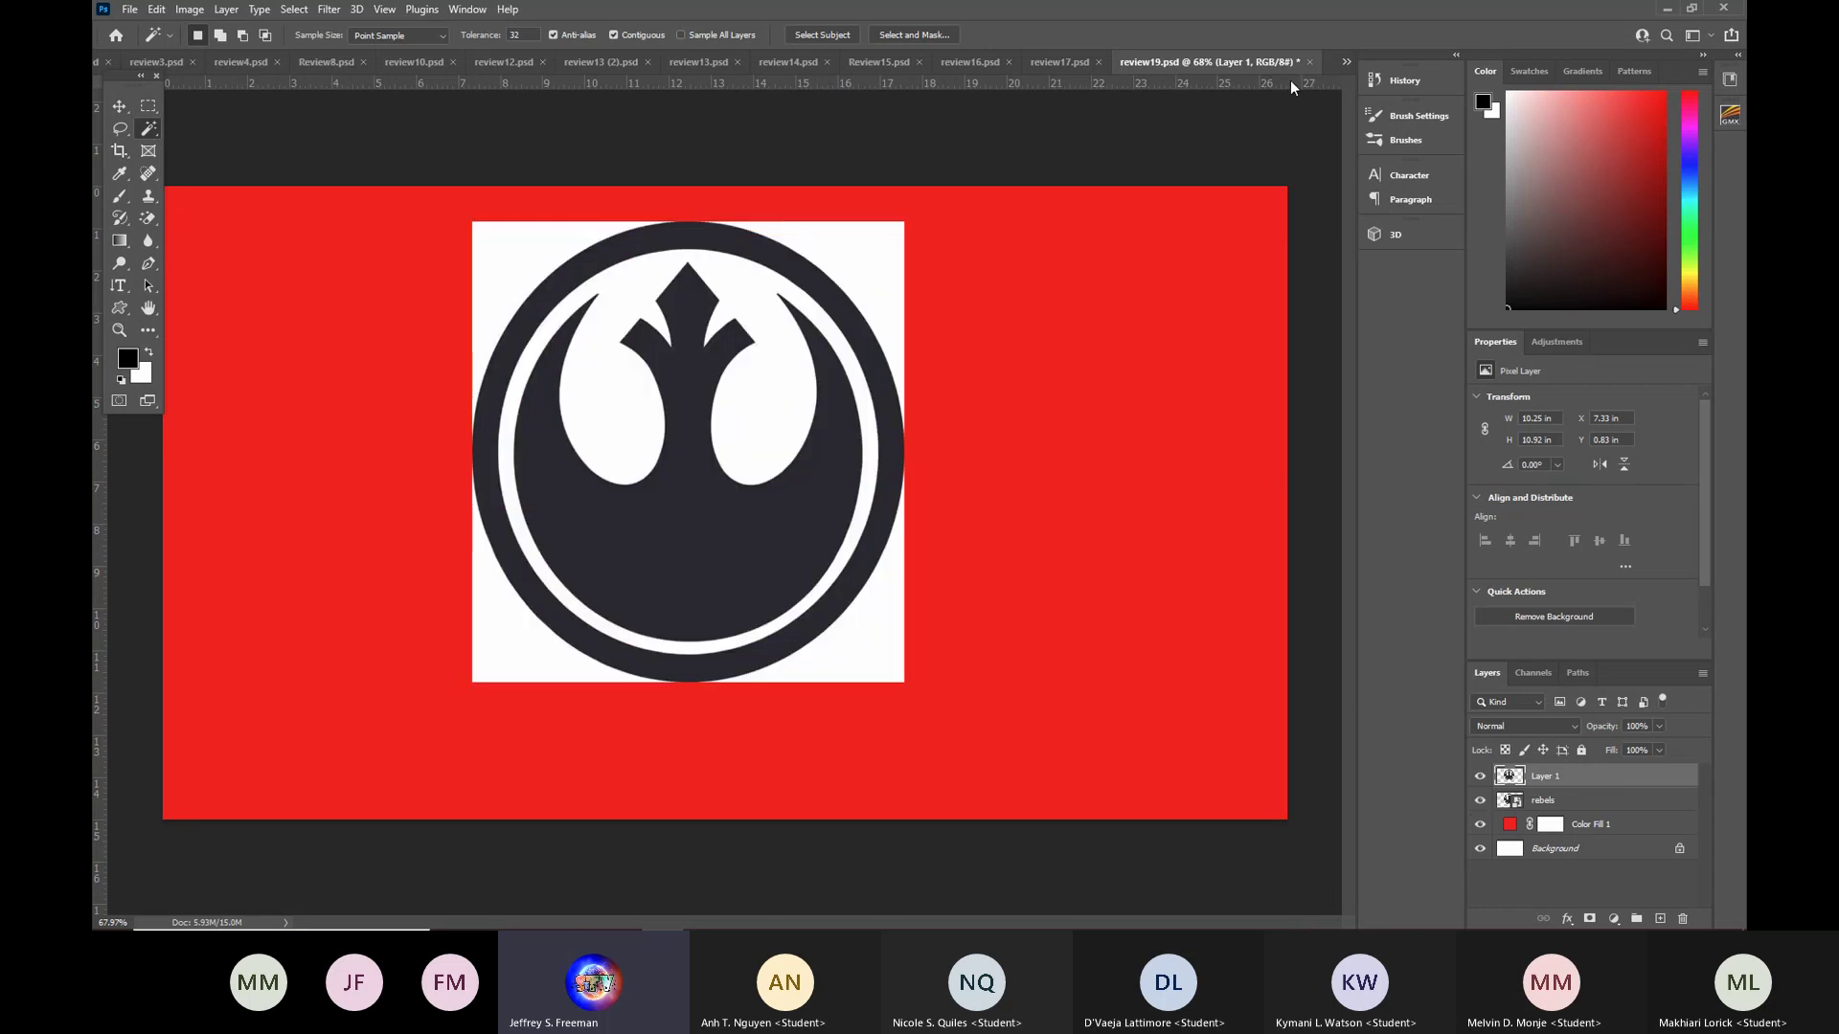
pyautogui.click(1309, 61)
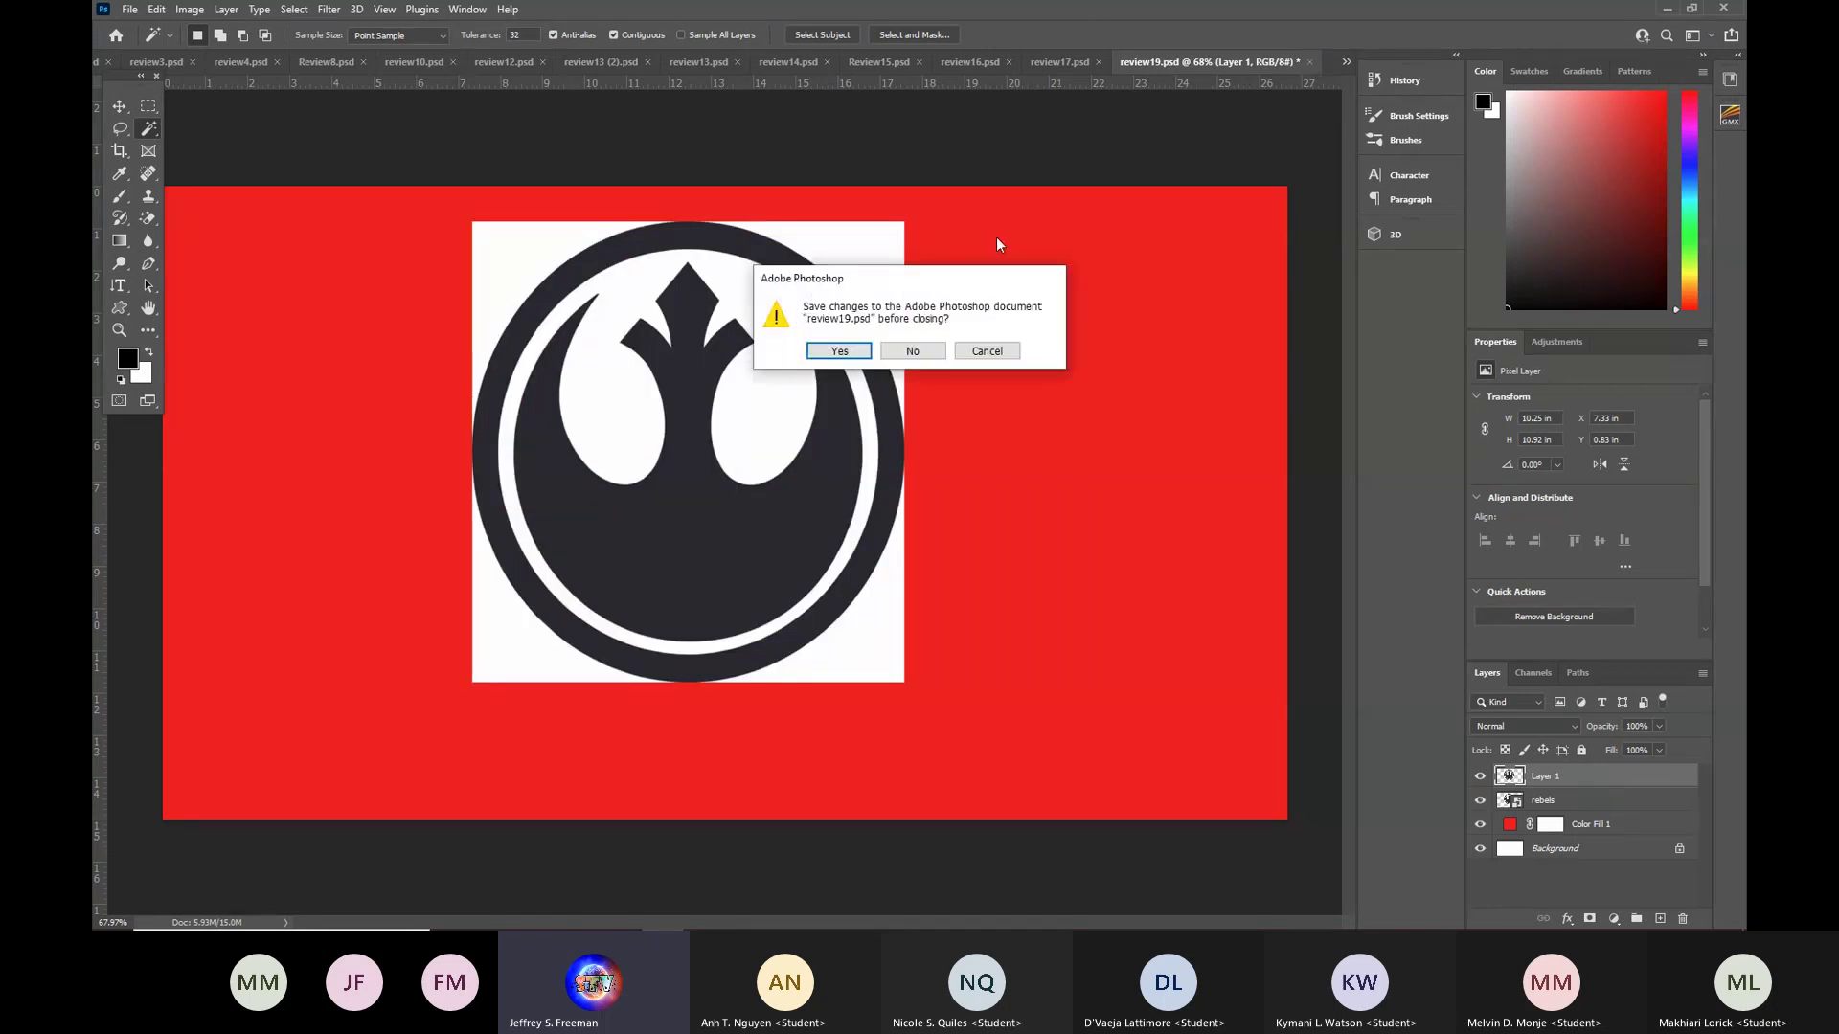
pyautogui.click(924, 347)
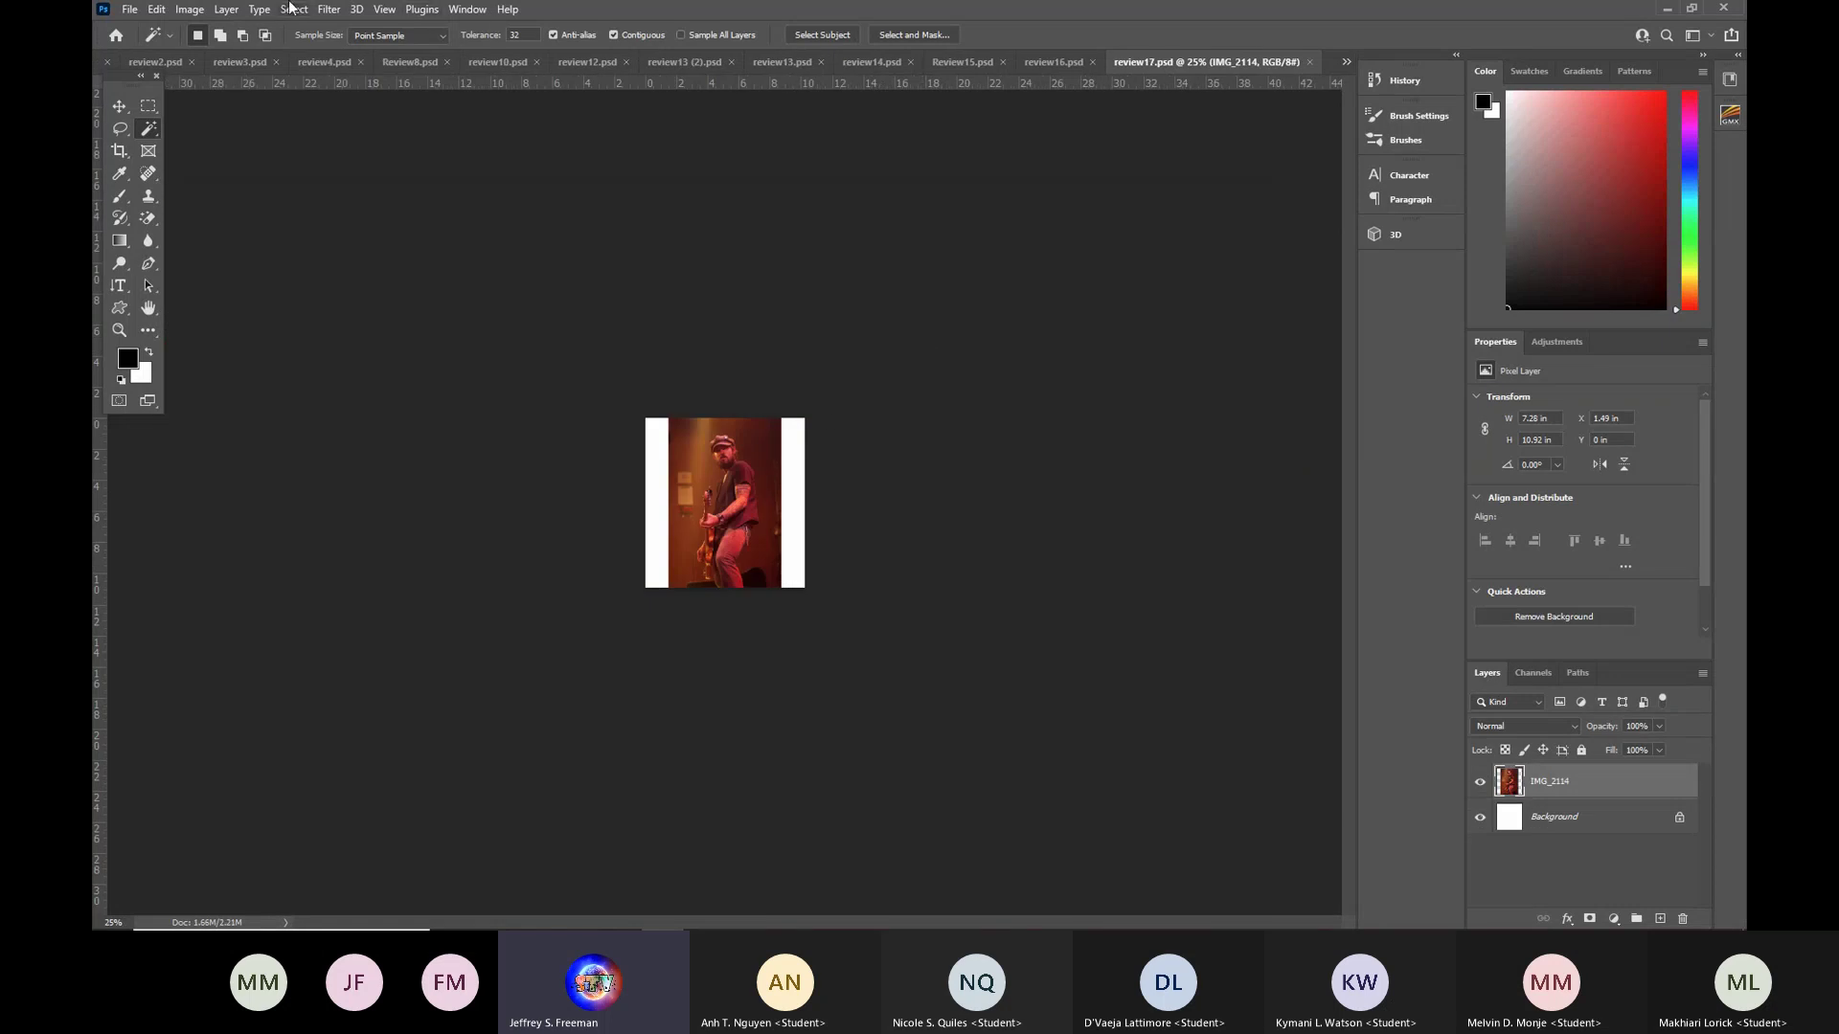
# Draw a rectangular marquee of about 1.54 by 3.89 in around the wall papers beside the guitarist in review17.psd.
pyautogui.click(384, 10)
pyautogui.click(419, 169)
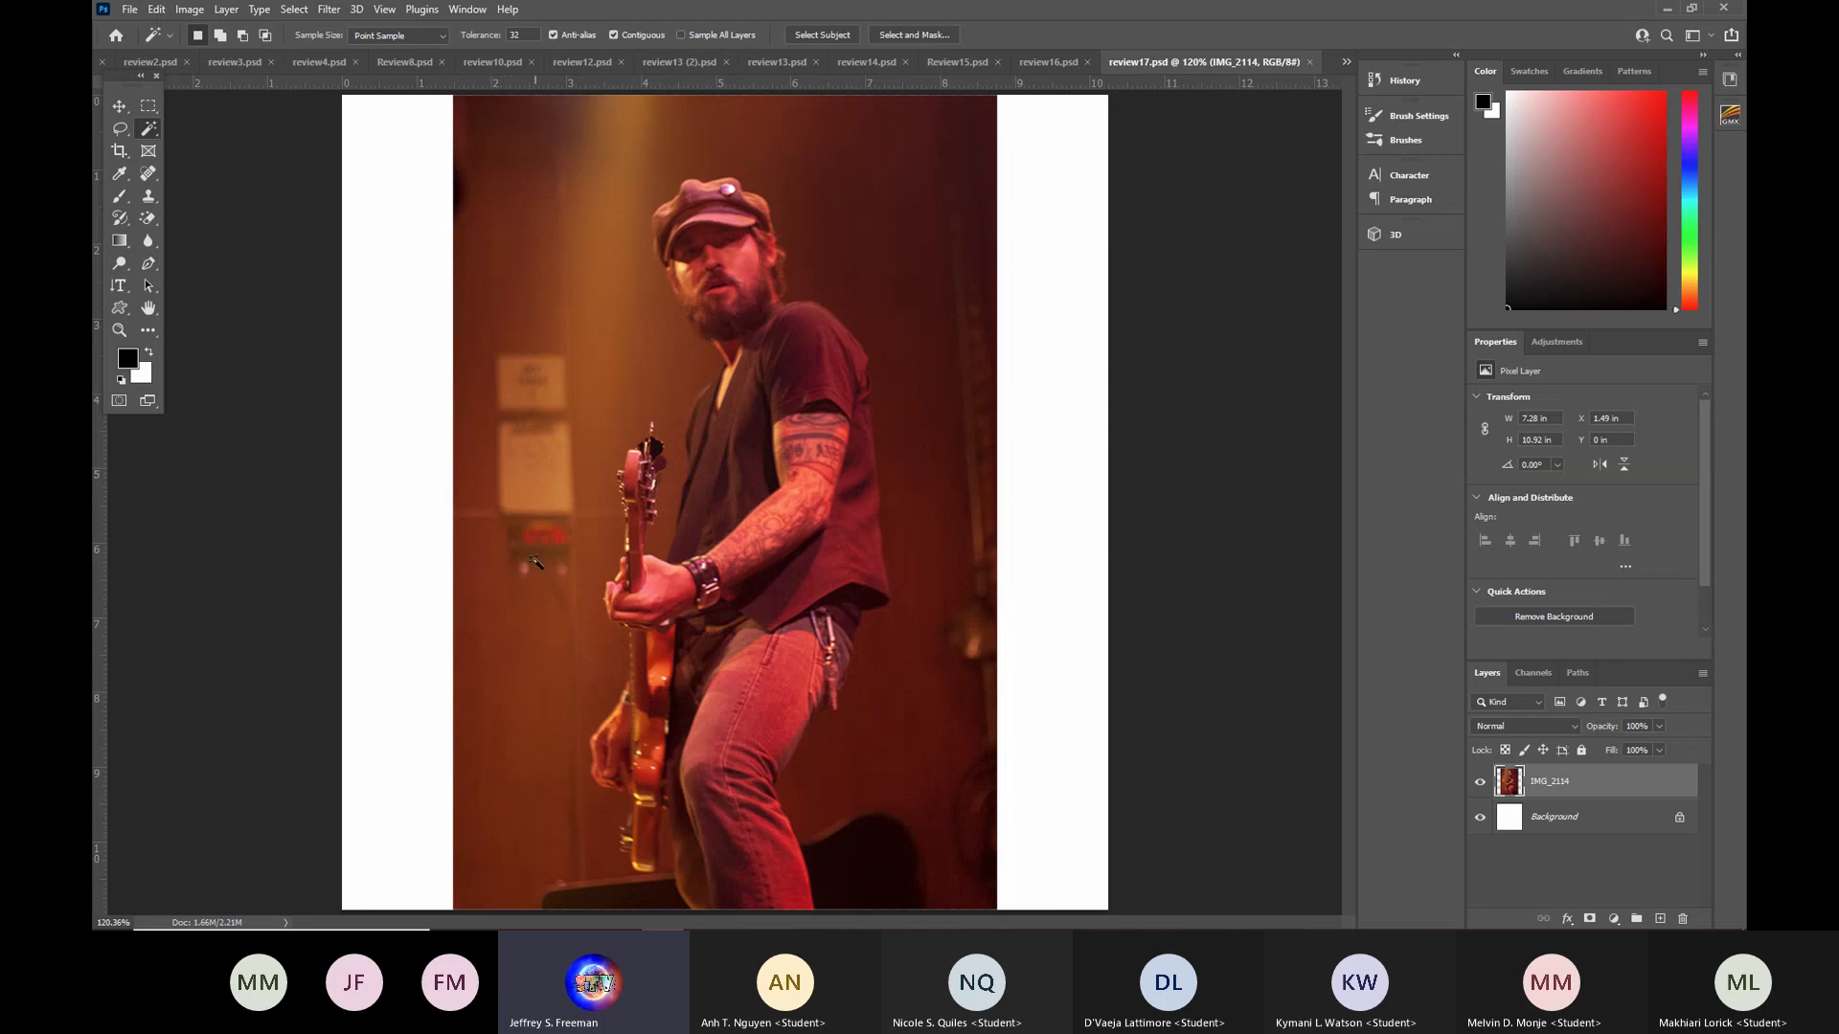
pyautogui.click(146, 110)
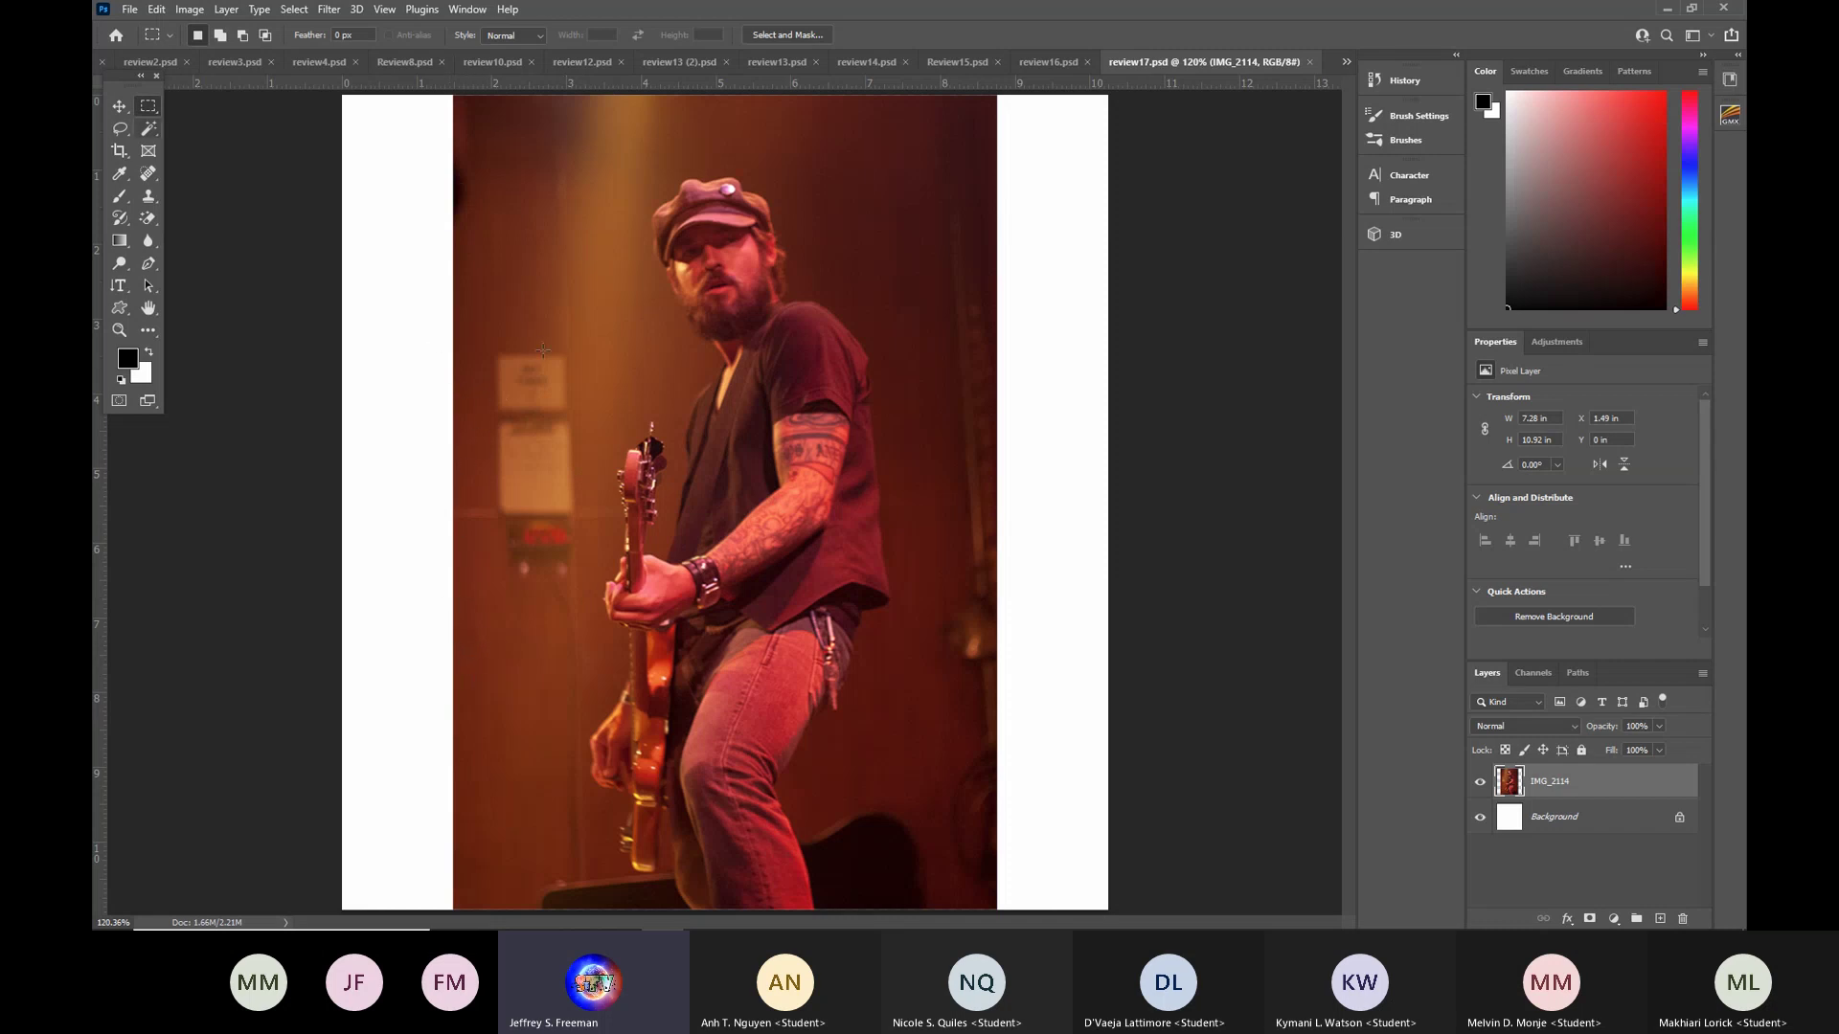
pyautogui.moveTo(483, 329); pyautogui.dragTo(594, 611)
# Fill the selected wall area with Content-Aware contents and Color Adaptation at 100% opacity, and close review17.psd without saving.
pyautogui.click(156, 9)
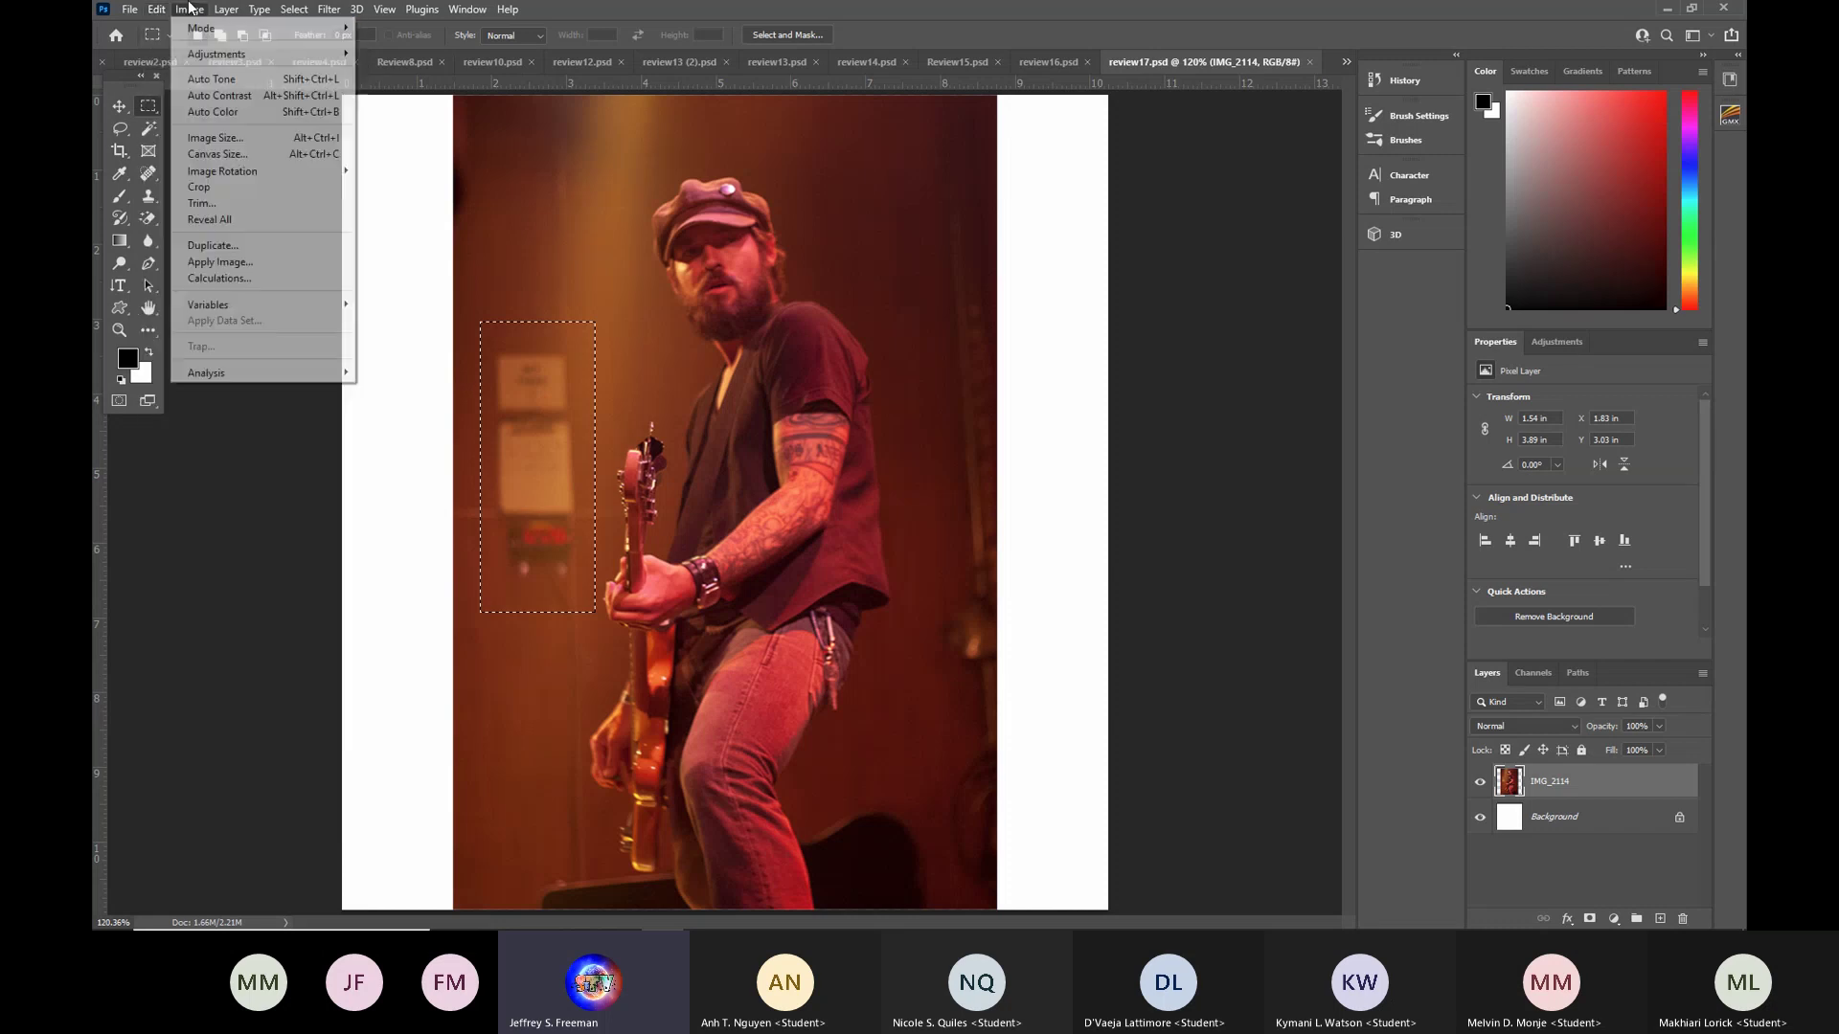
pyautogui.moveTo(109, 11)
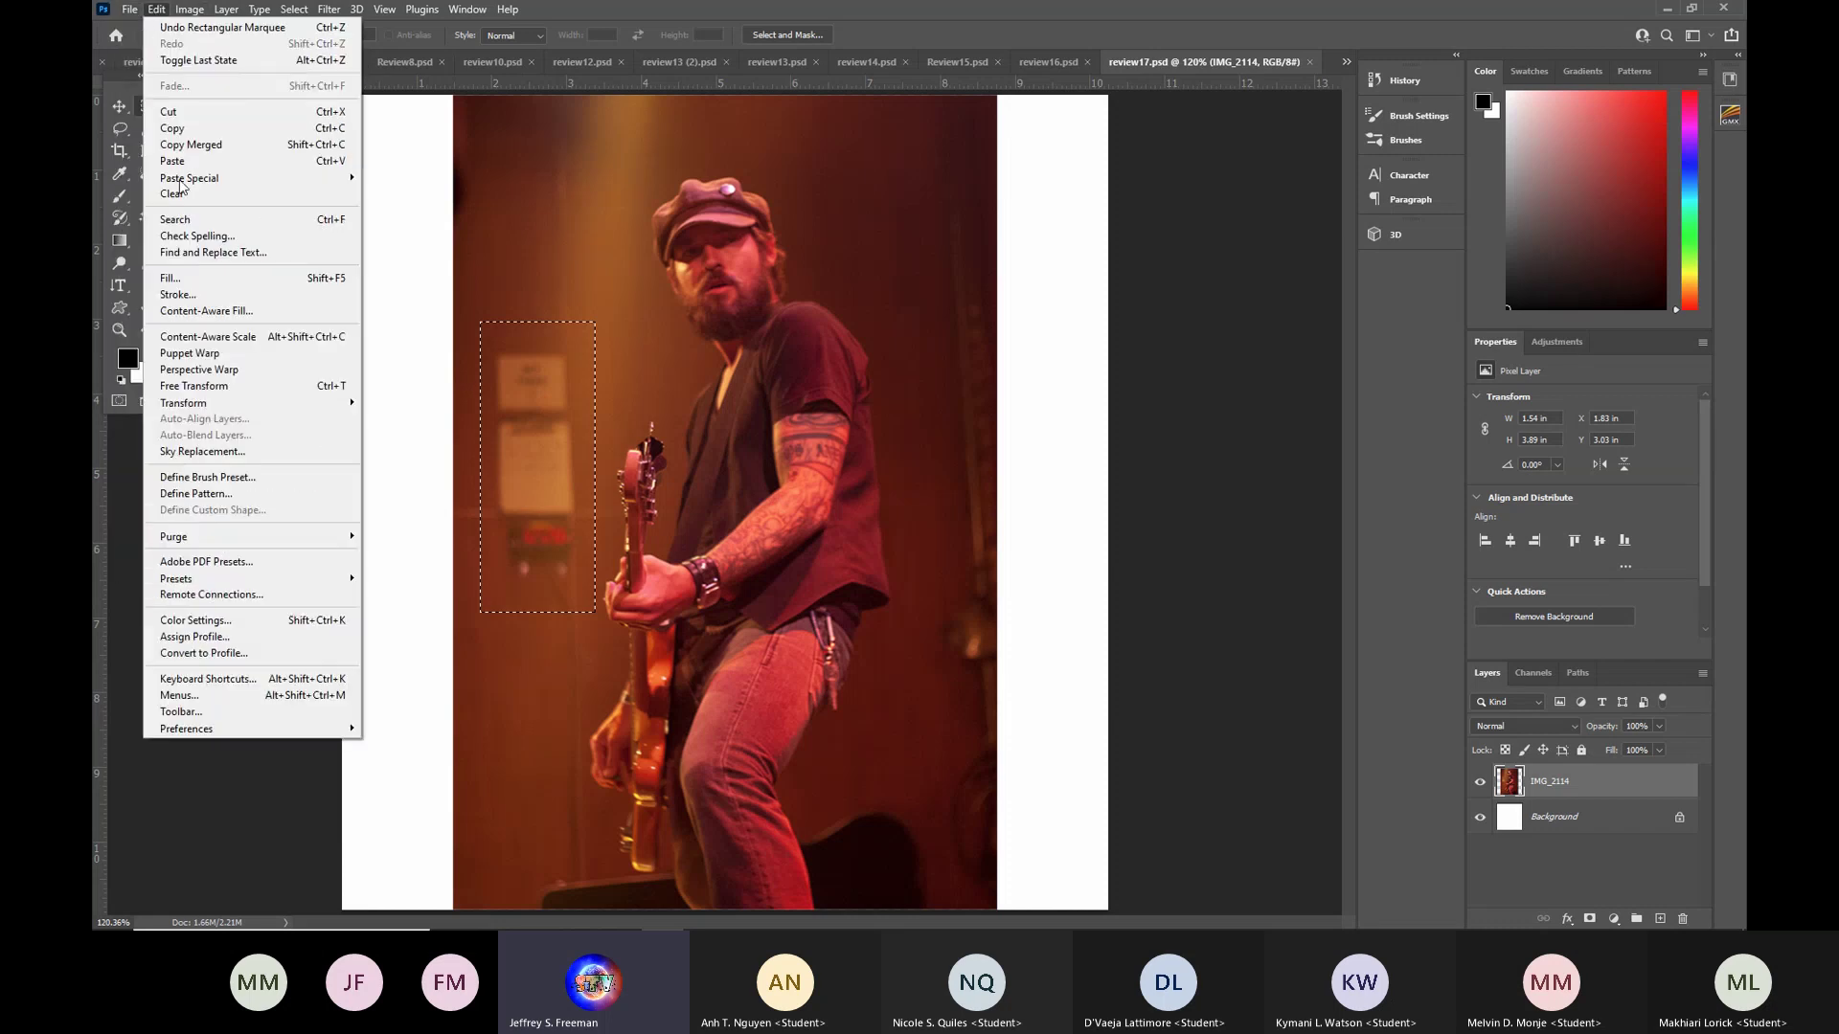
pyautogui.click(170, 279)
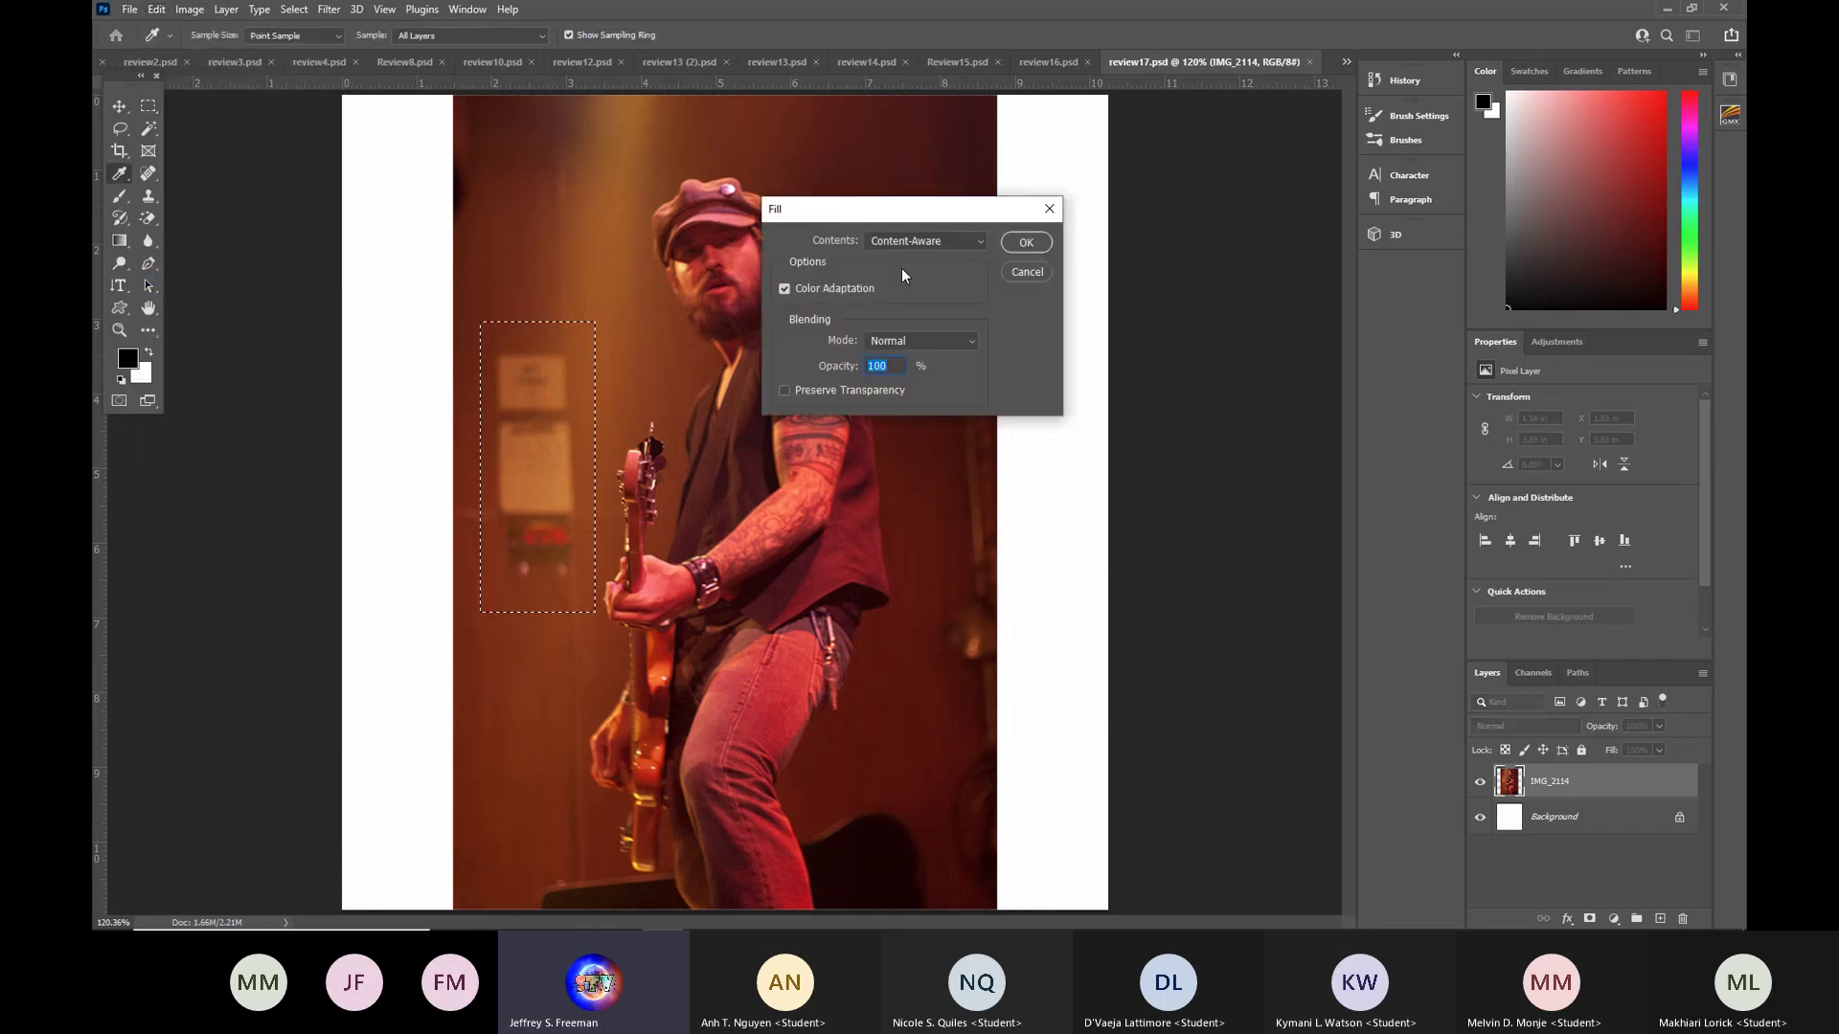
pyautogui.click(1024, 242)
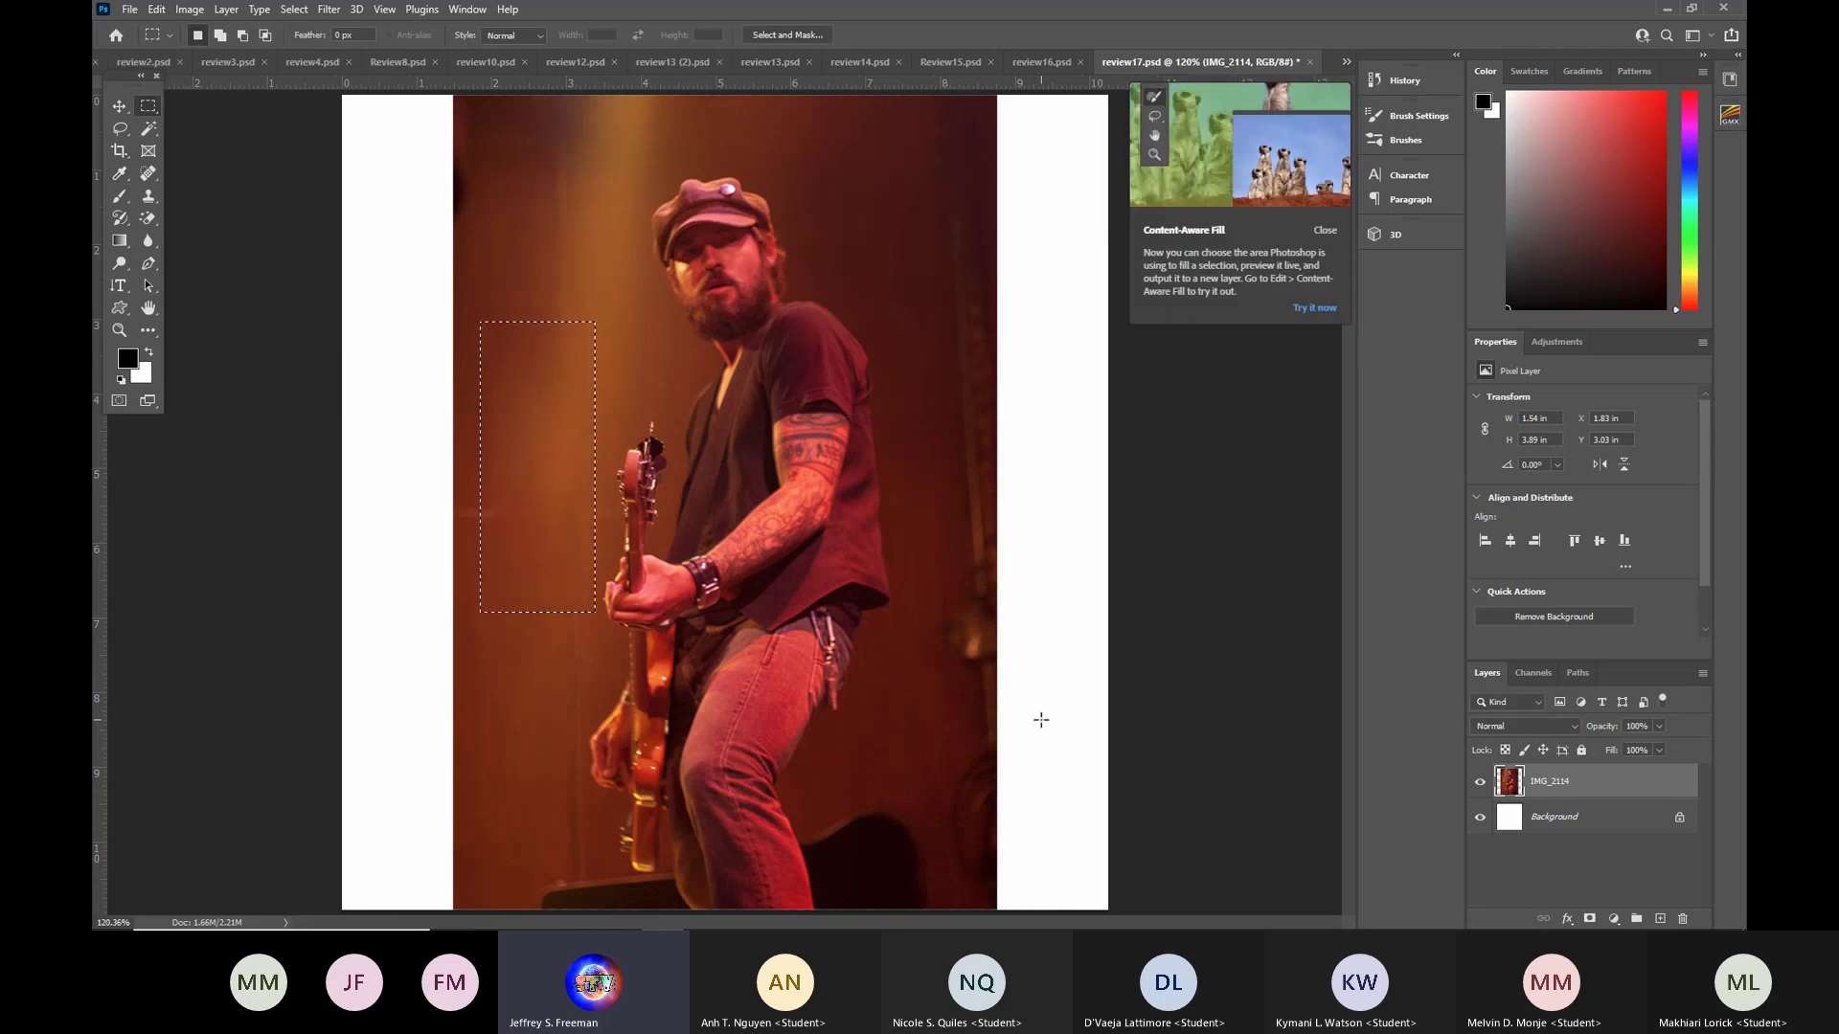
pyautogui.click(1325, 231)
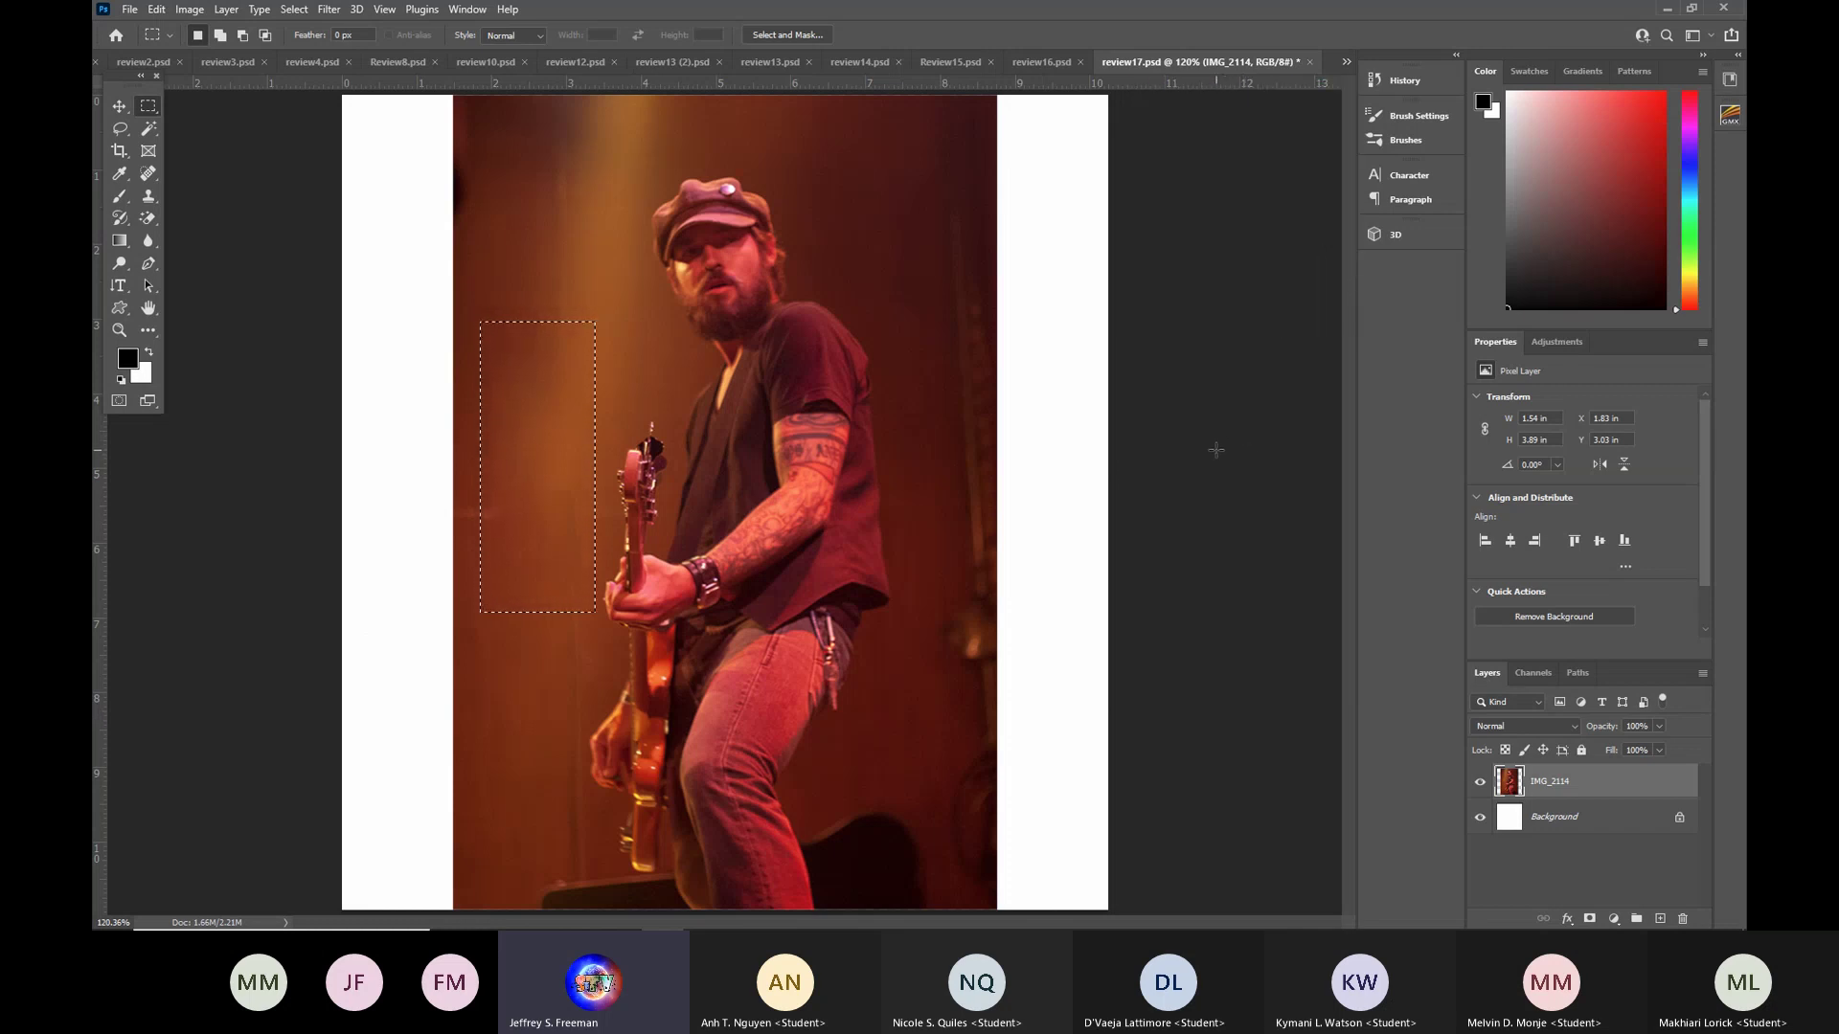
pyautogui.click(1306, 62)
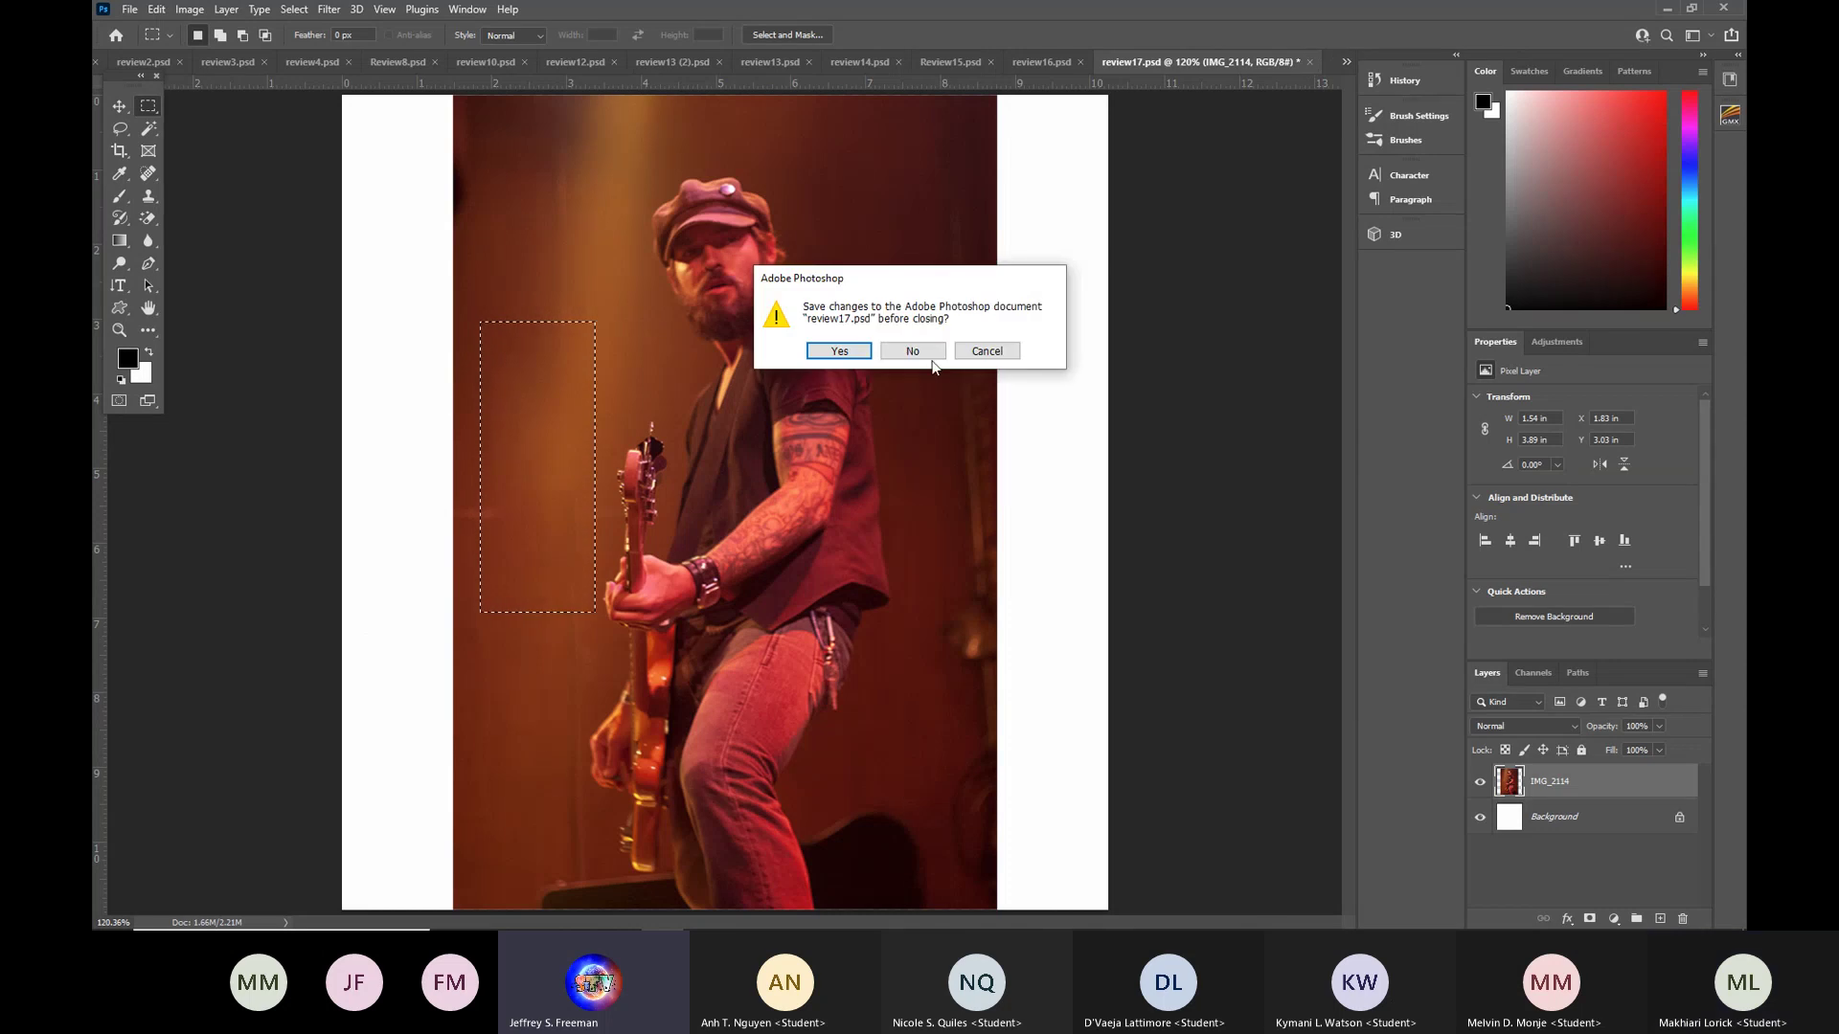
pyautogui.click(922, 354)
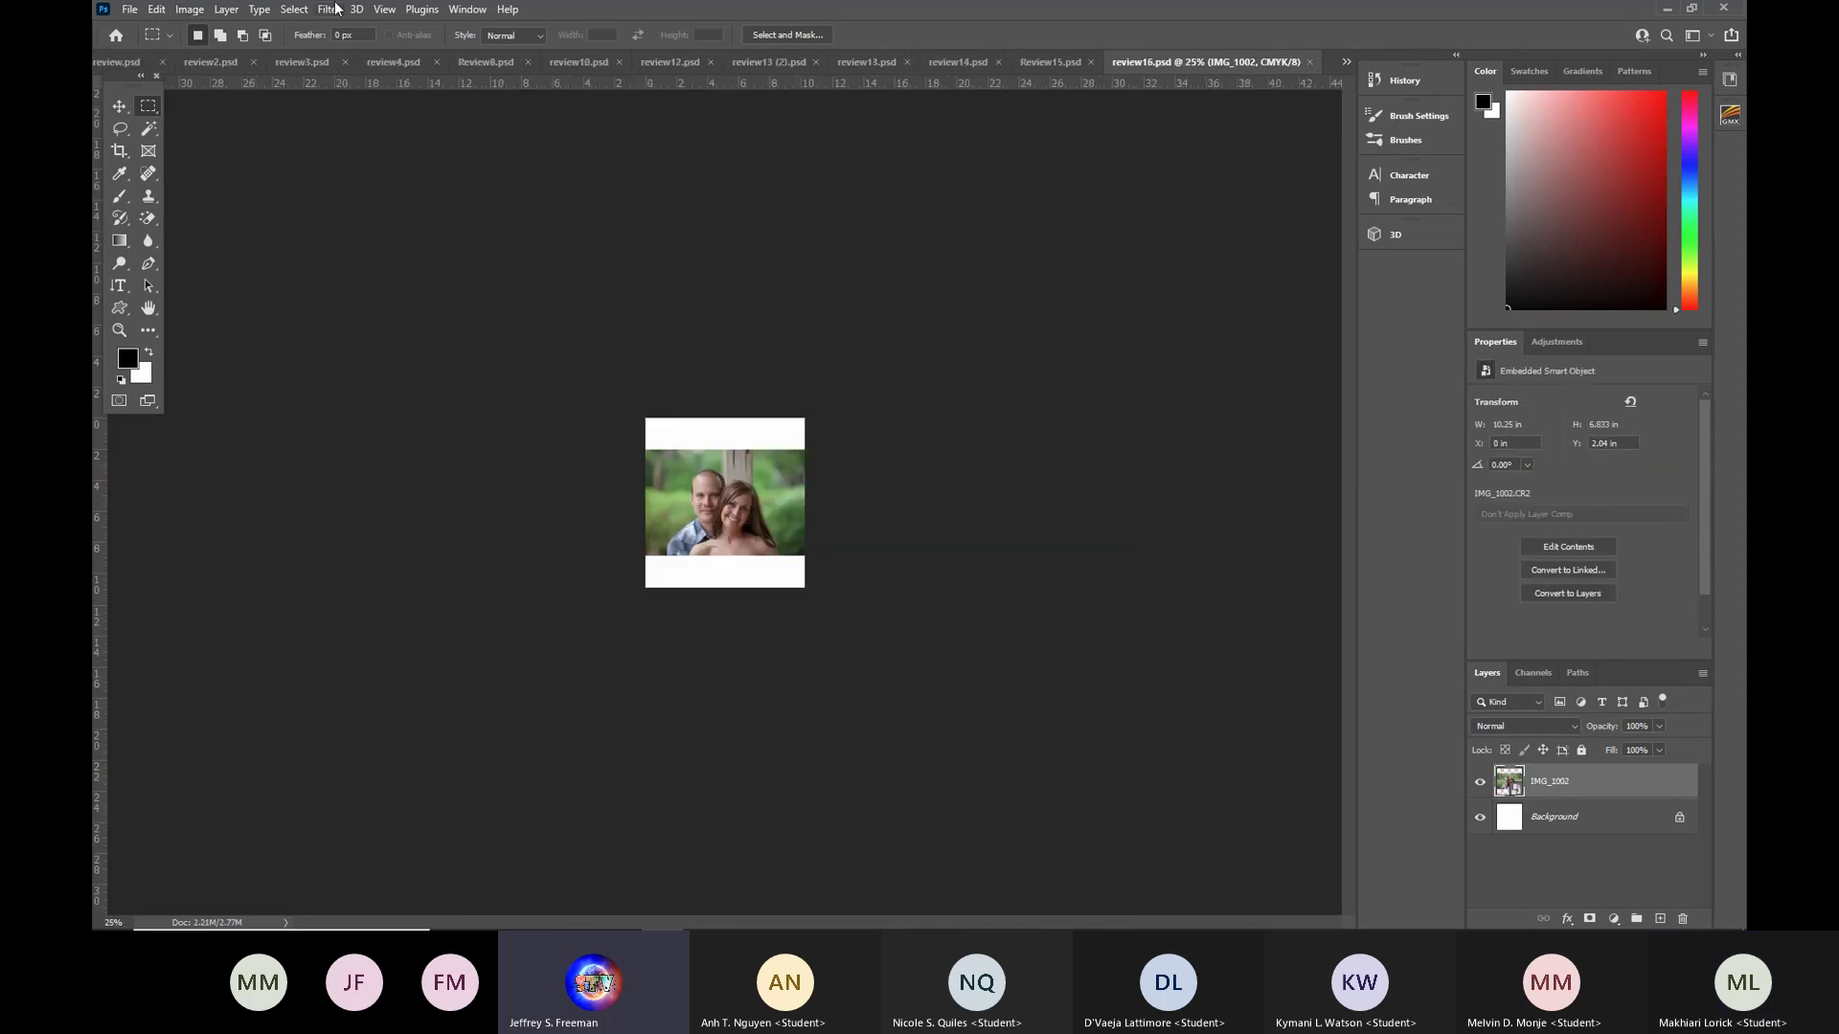
# Try to convert review16.psd to RGB Color without flattening, cancel the mode change, and close the document.
pyautogui.click(384, 9)
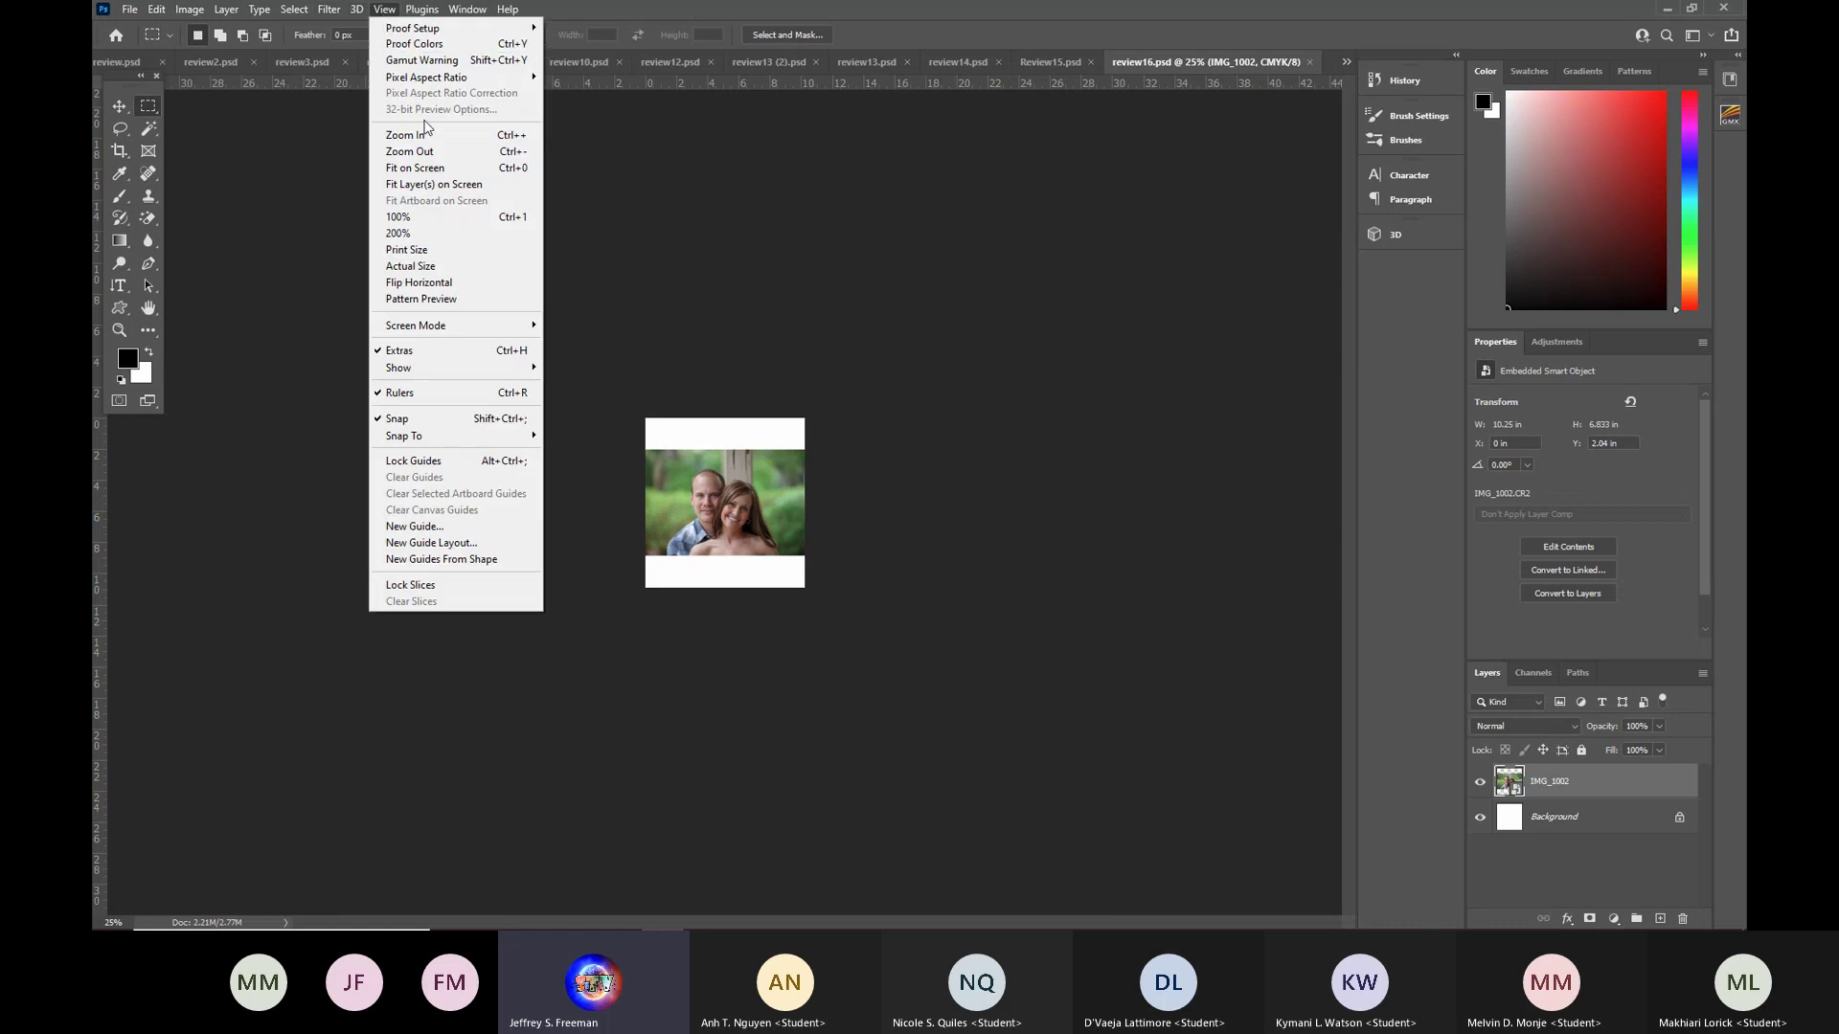
pyautogui.click(414, 167)
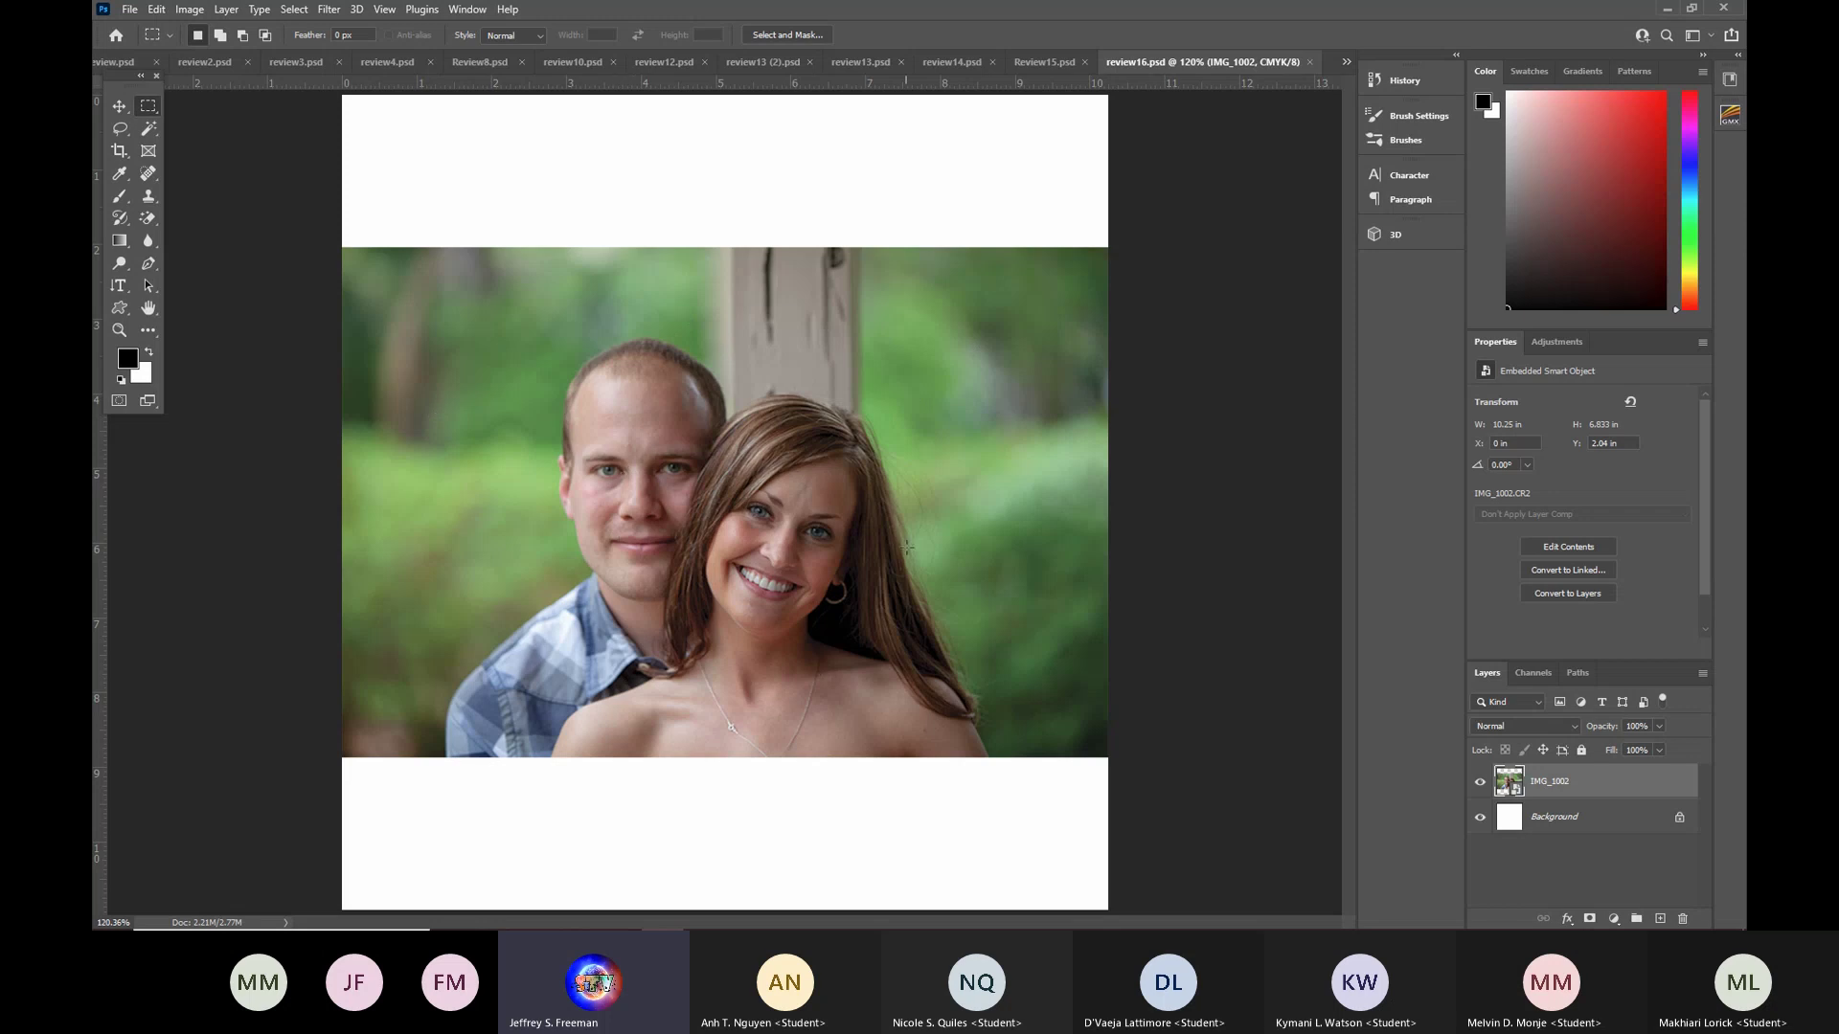
pyautogui.click(189, 11)
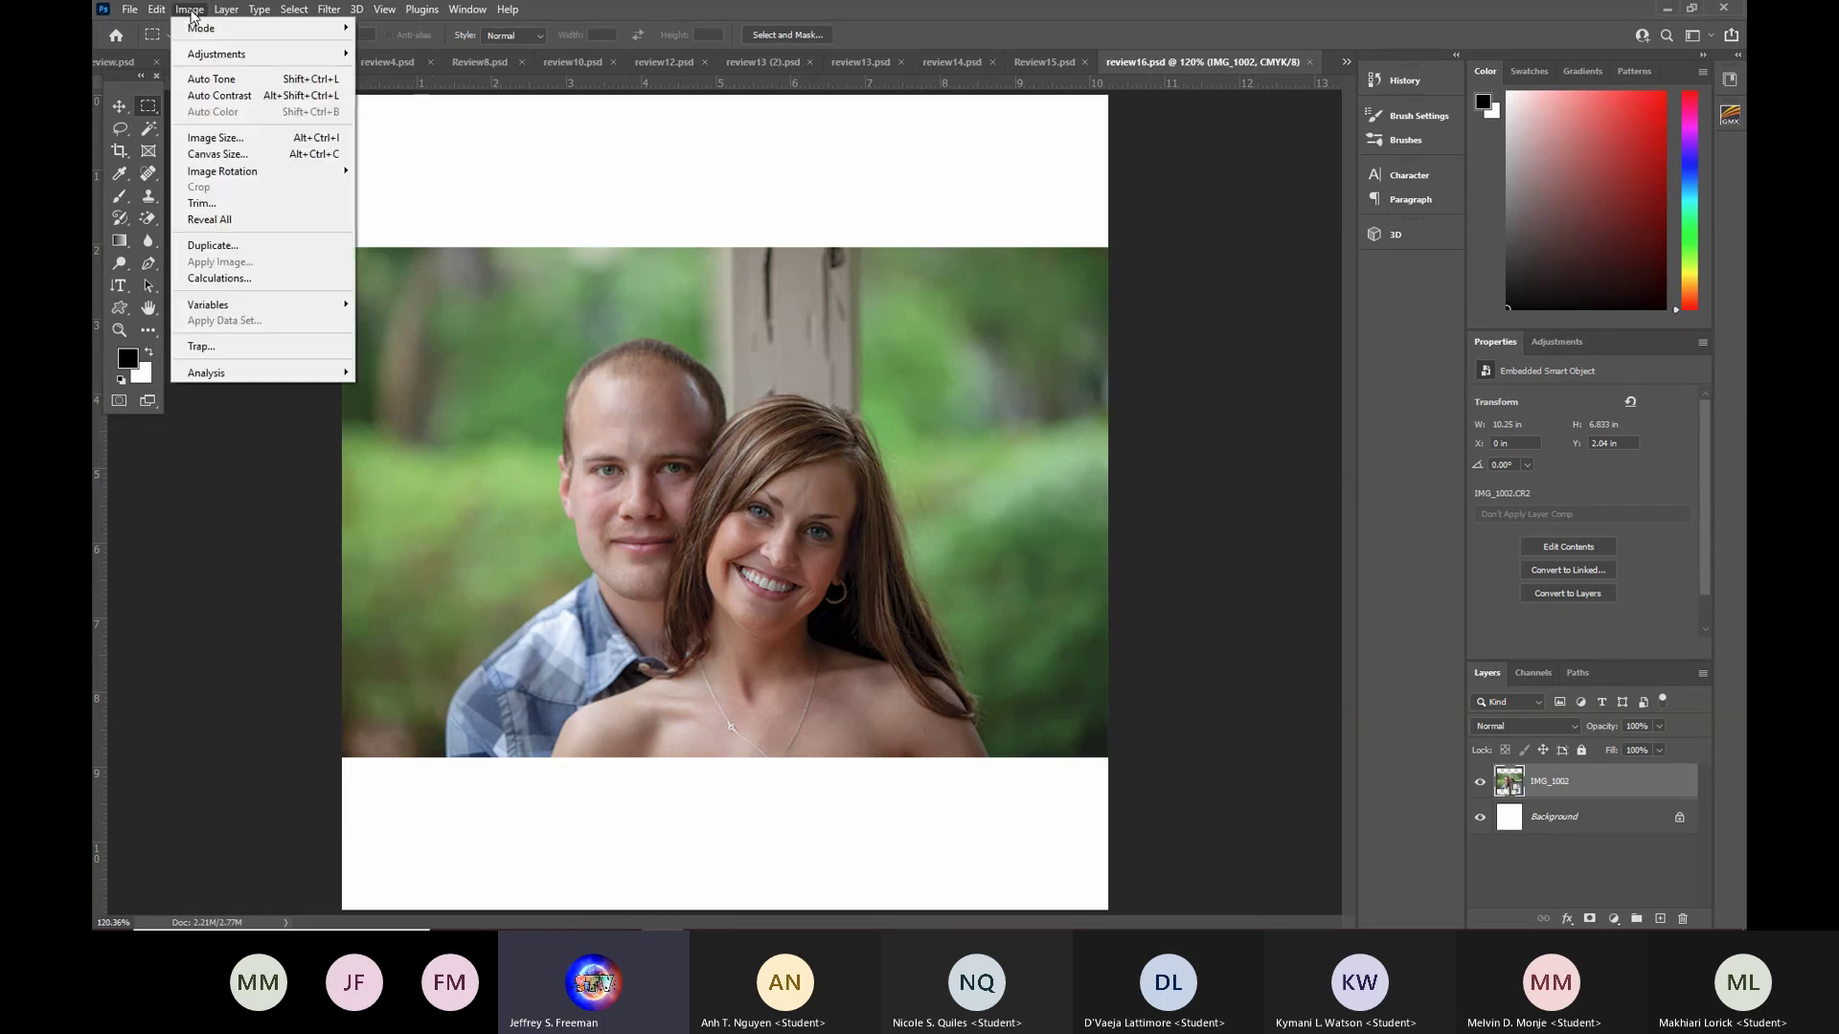
pyautogui.moveTo(201, 29)
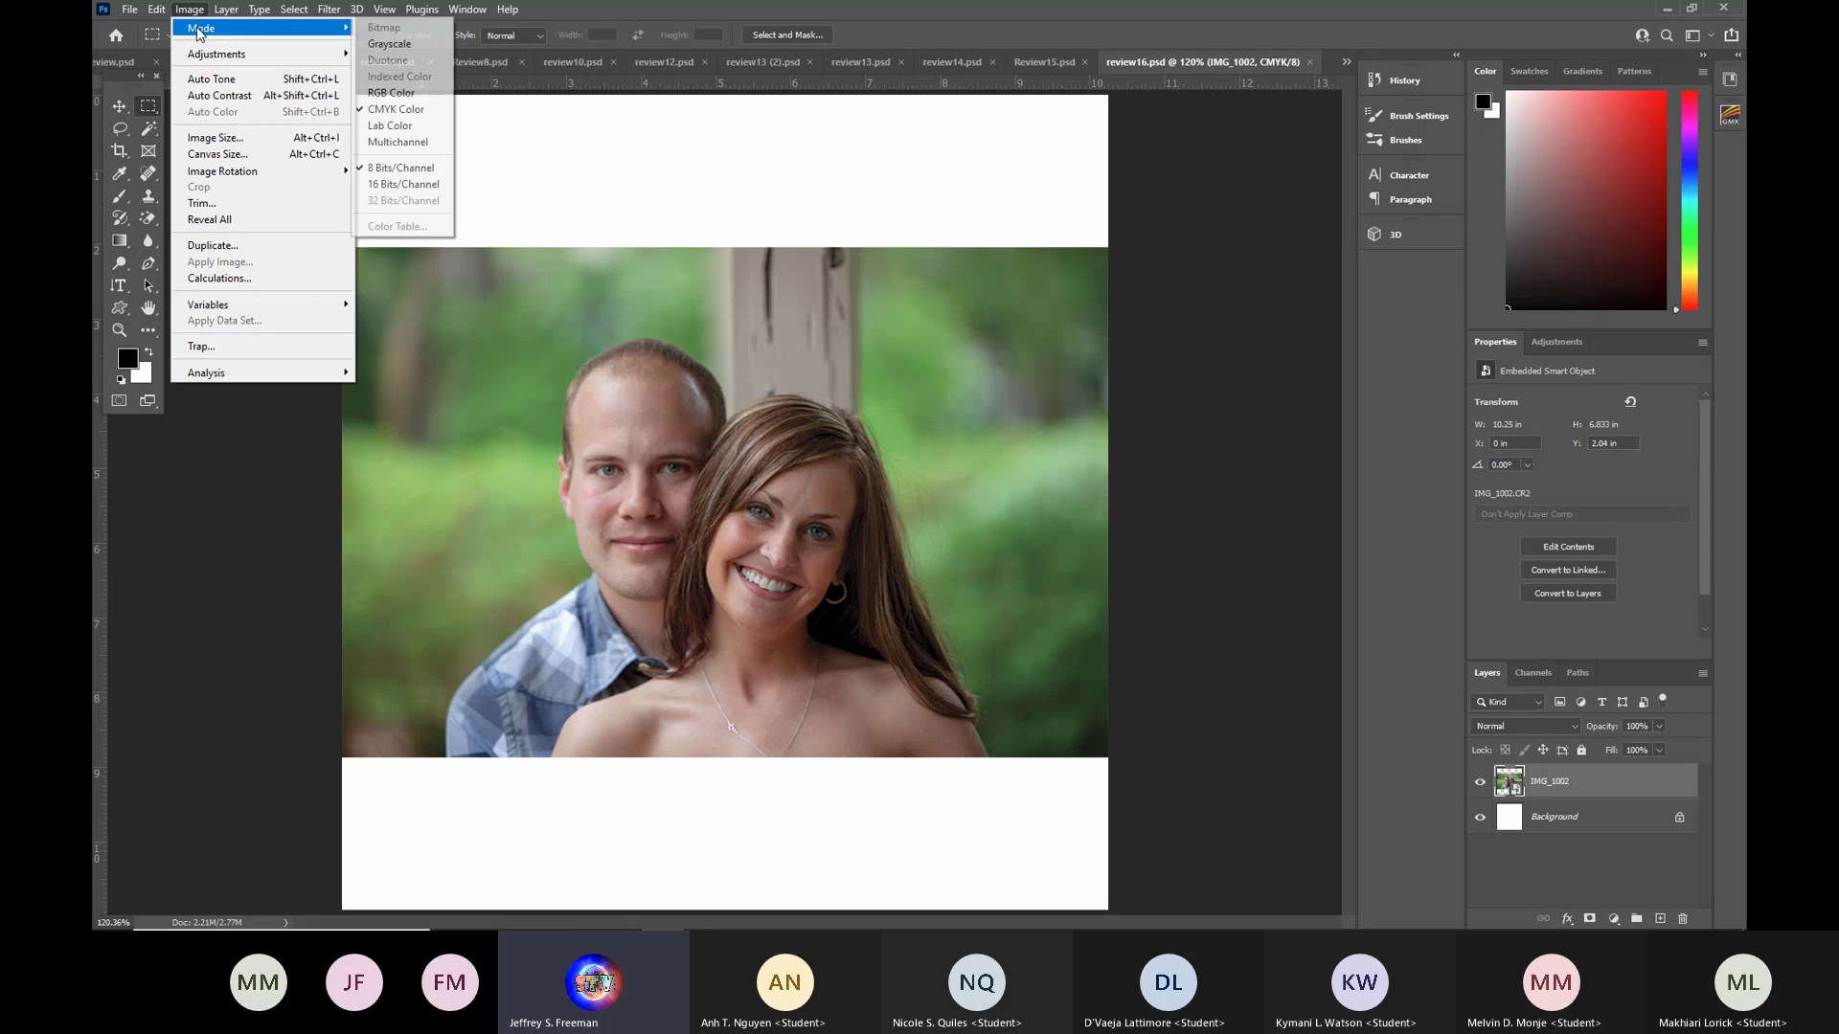
pyautogui.click(390, 95)
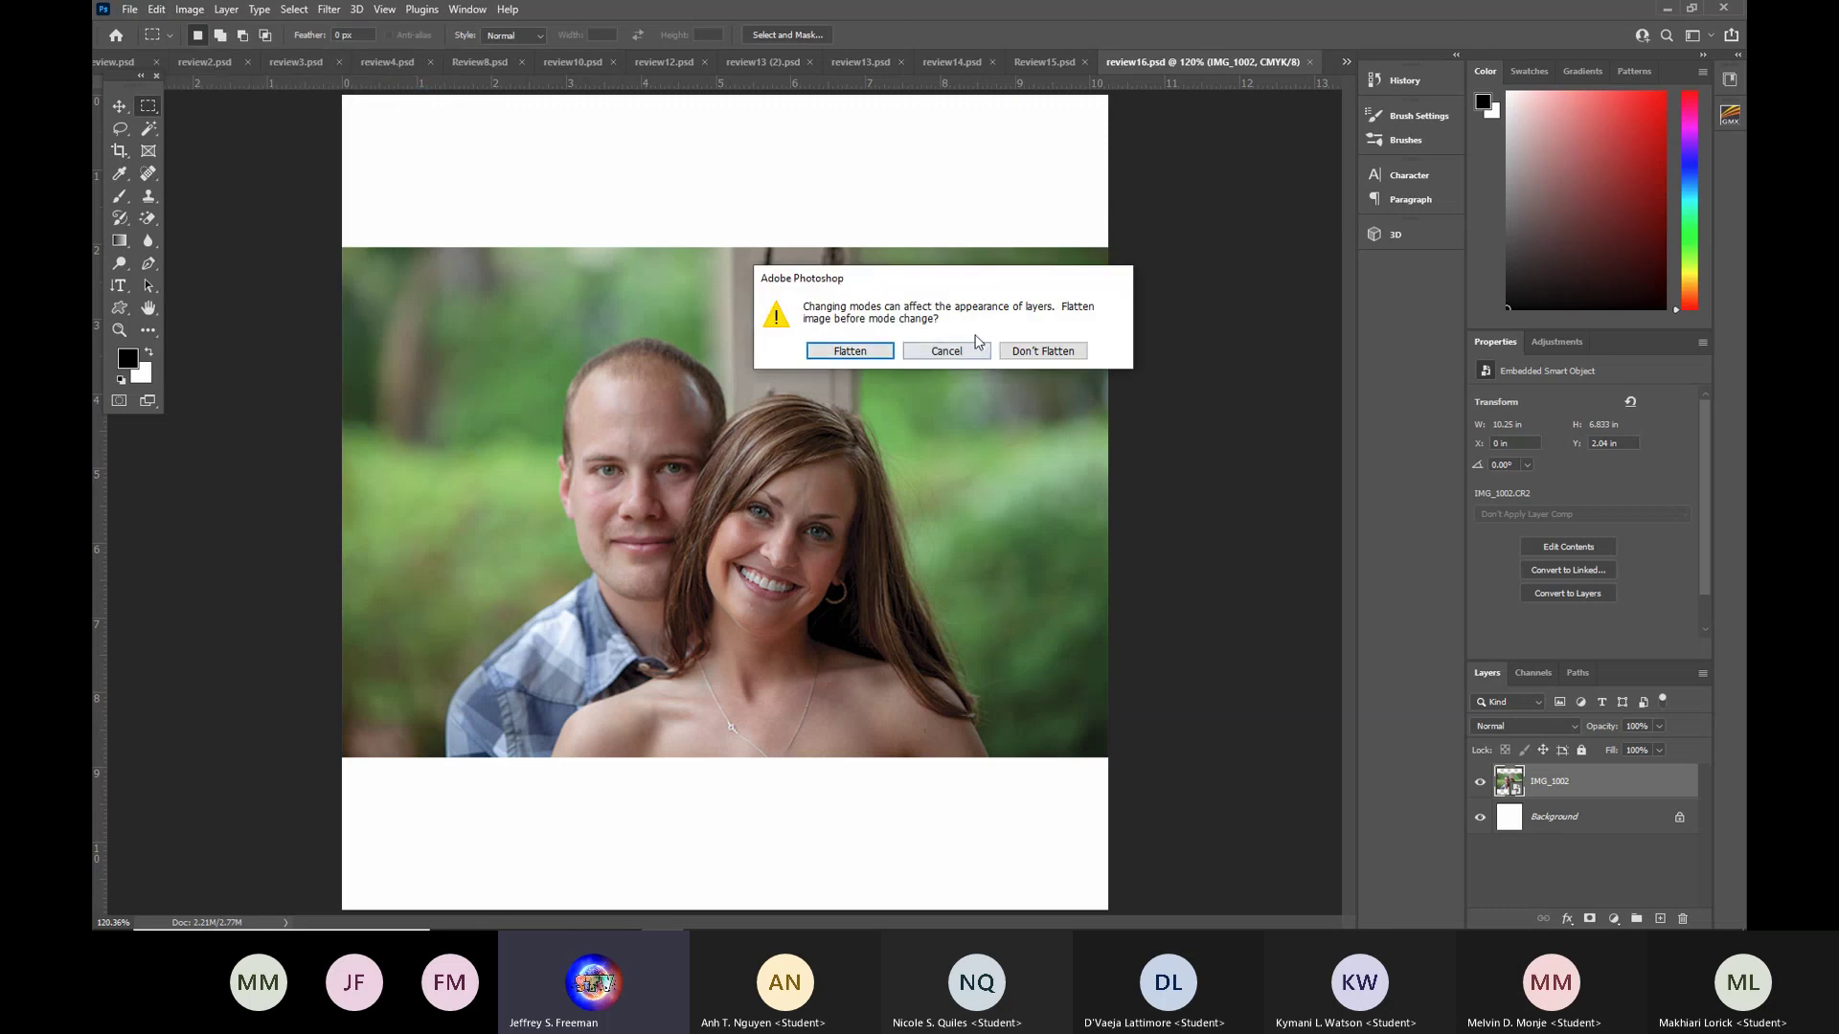
pyautogui.click(1039, 351)
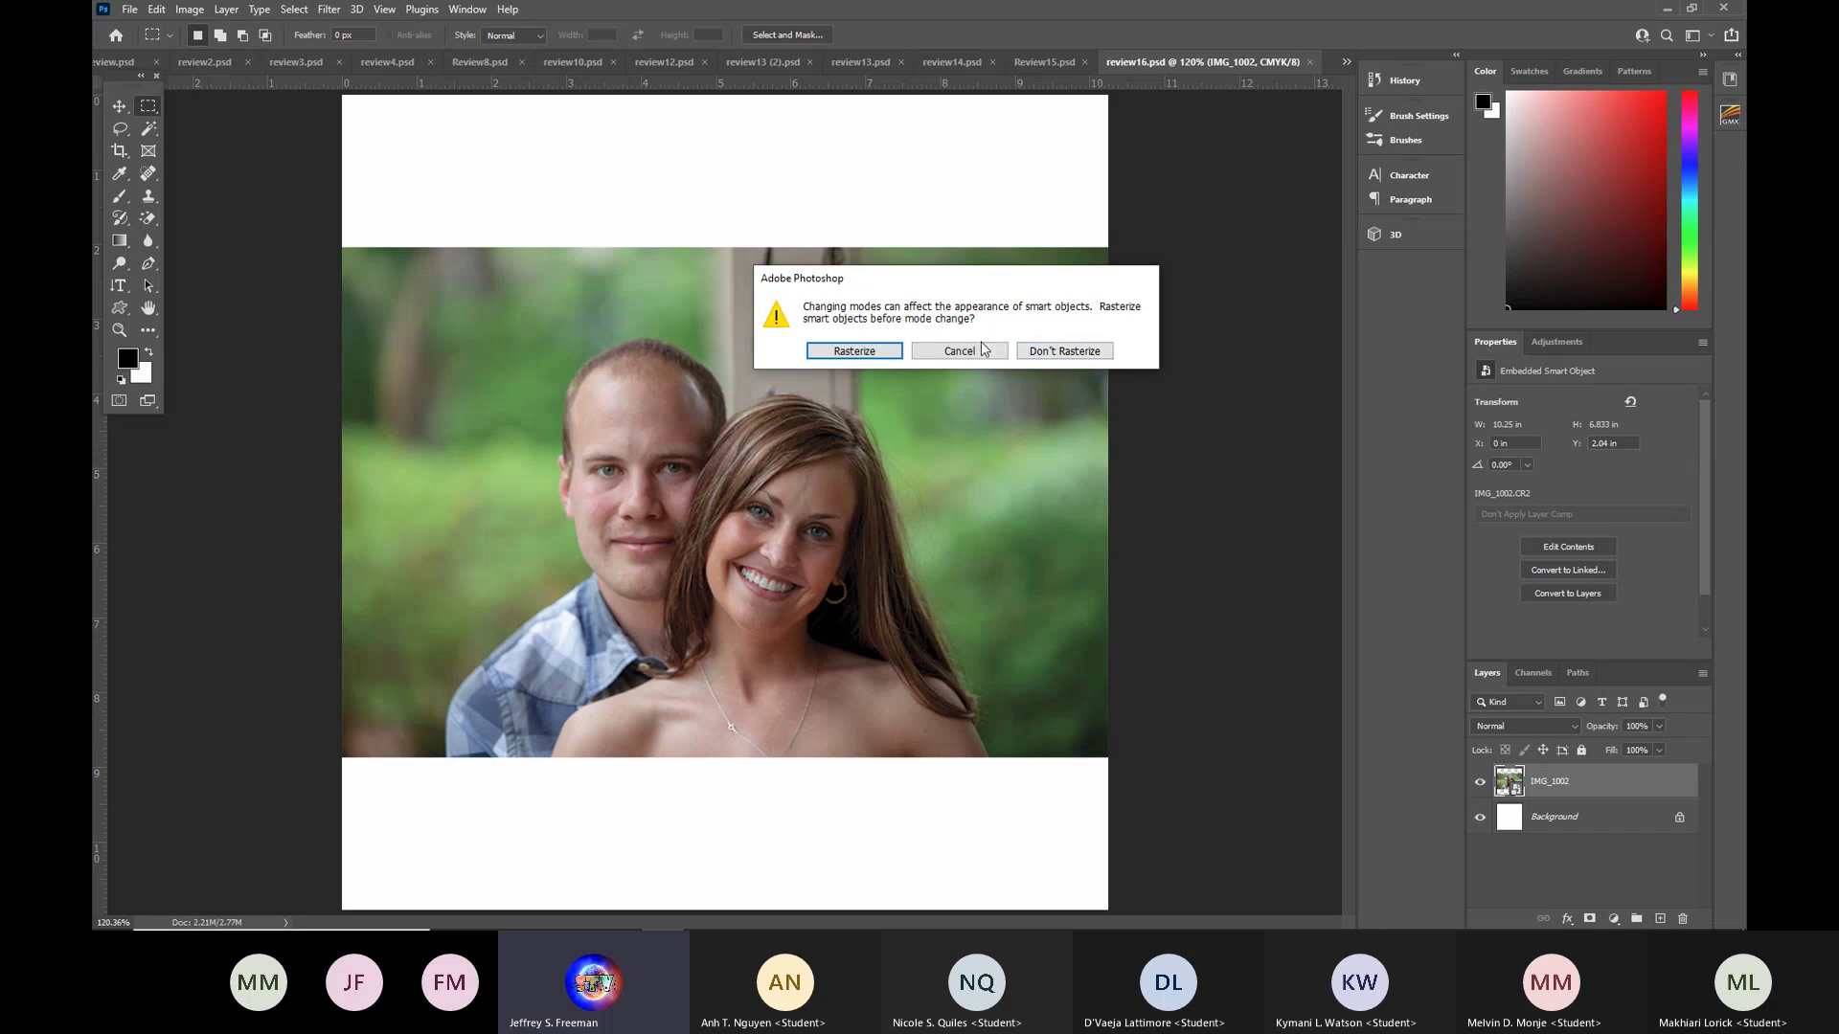
pyautogui.click(952, 352)
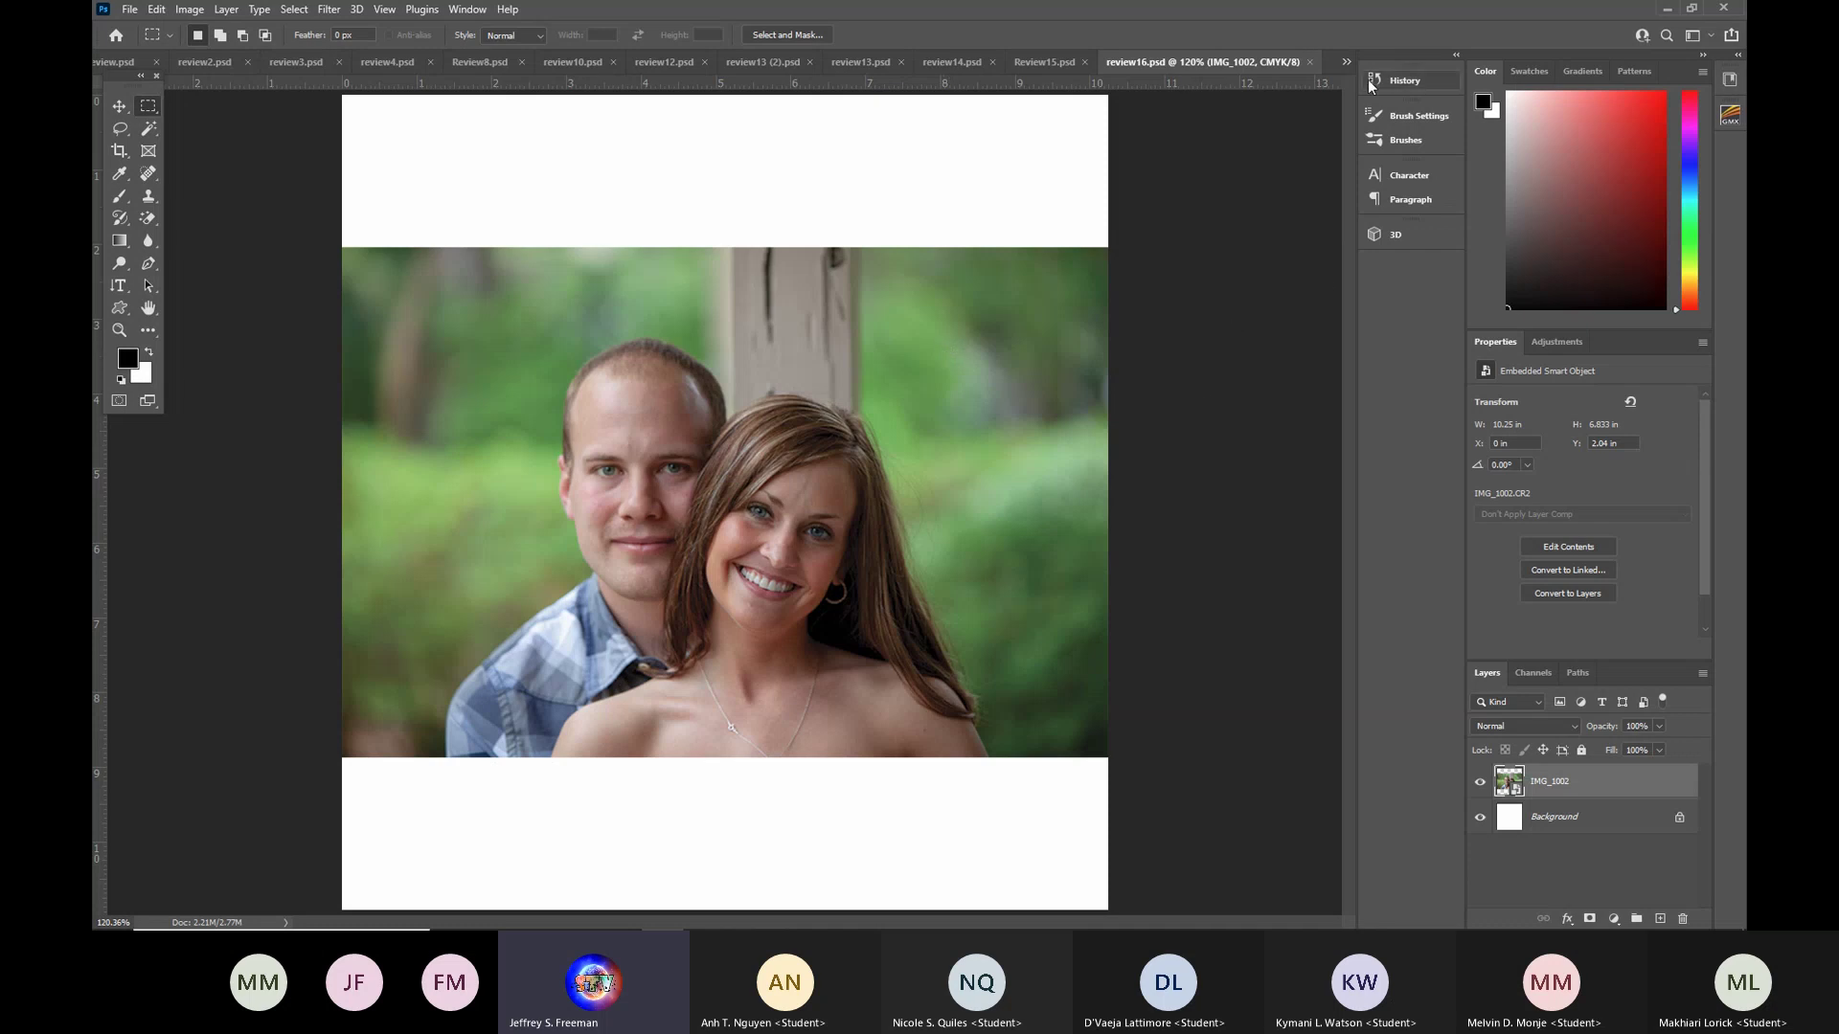
pyautogui.click(1312, 60)
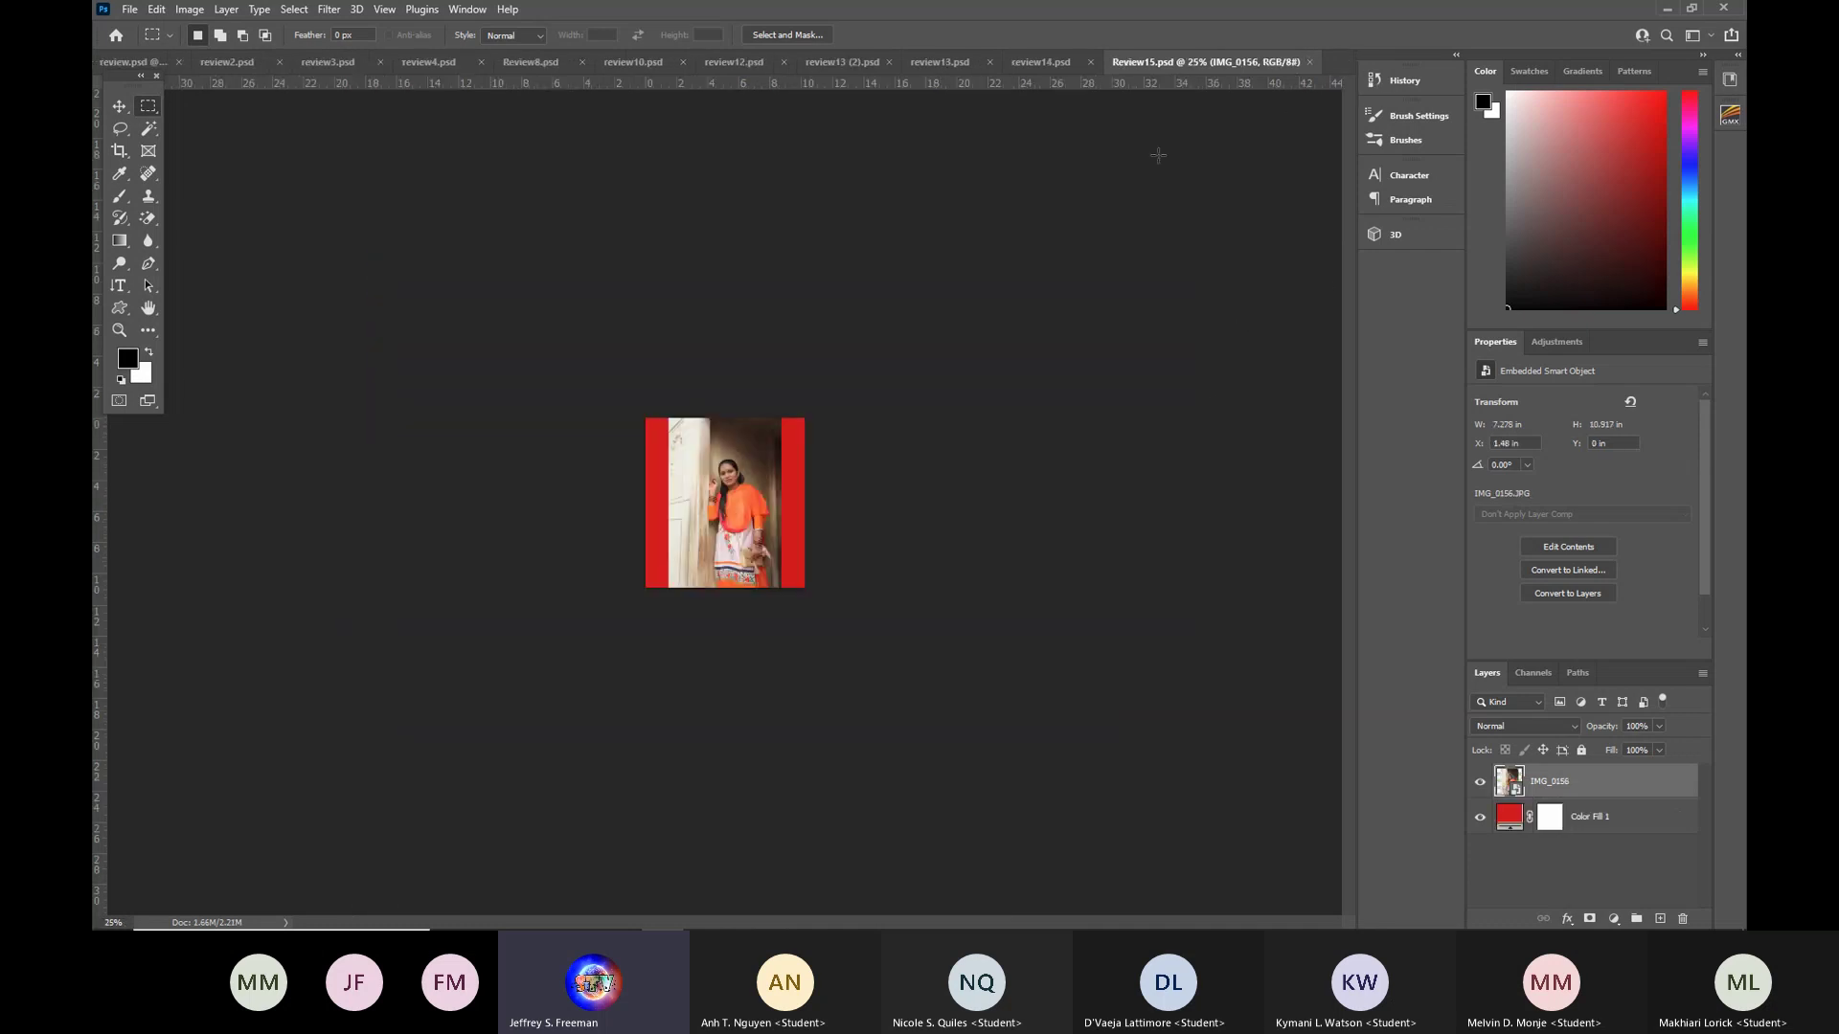
# Set the IMG_0156 layer in Review15.psd to the Screen blend mode with 75% opacity.
pyautogui.click(385, 12)
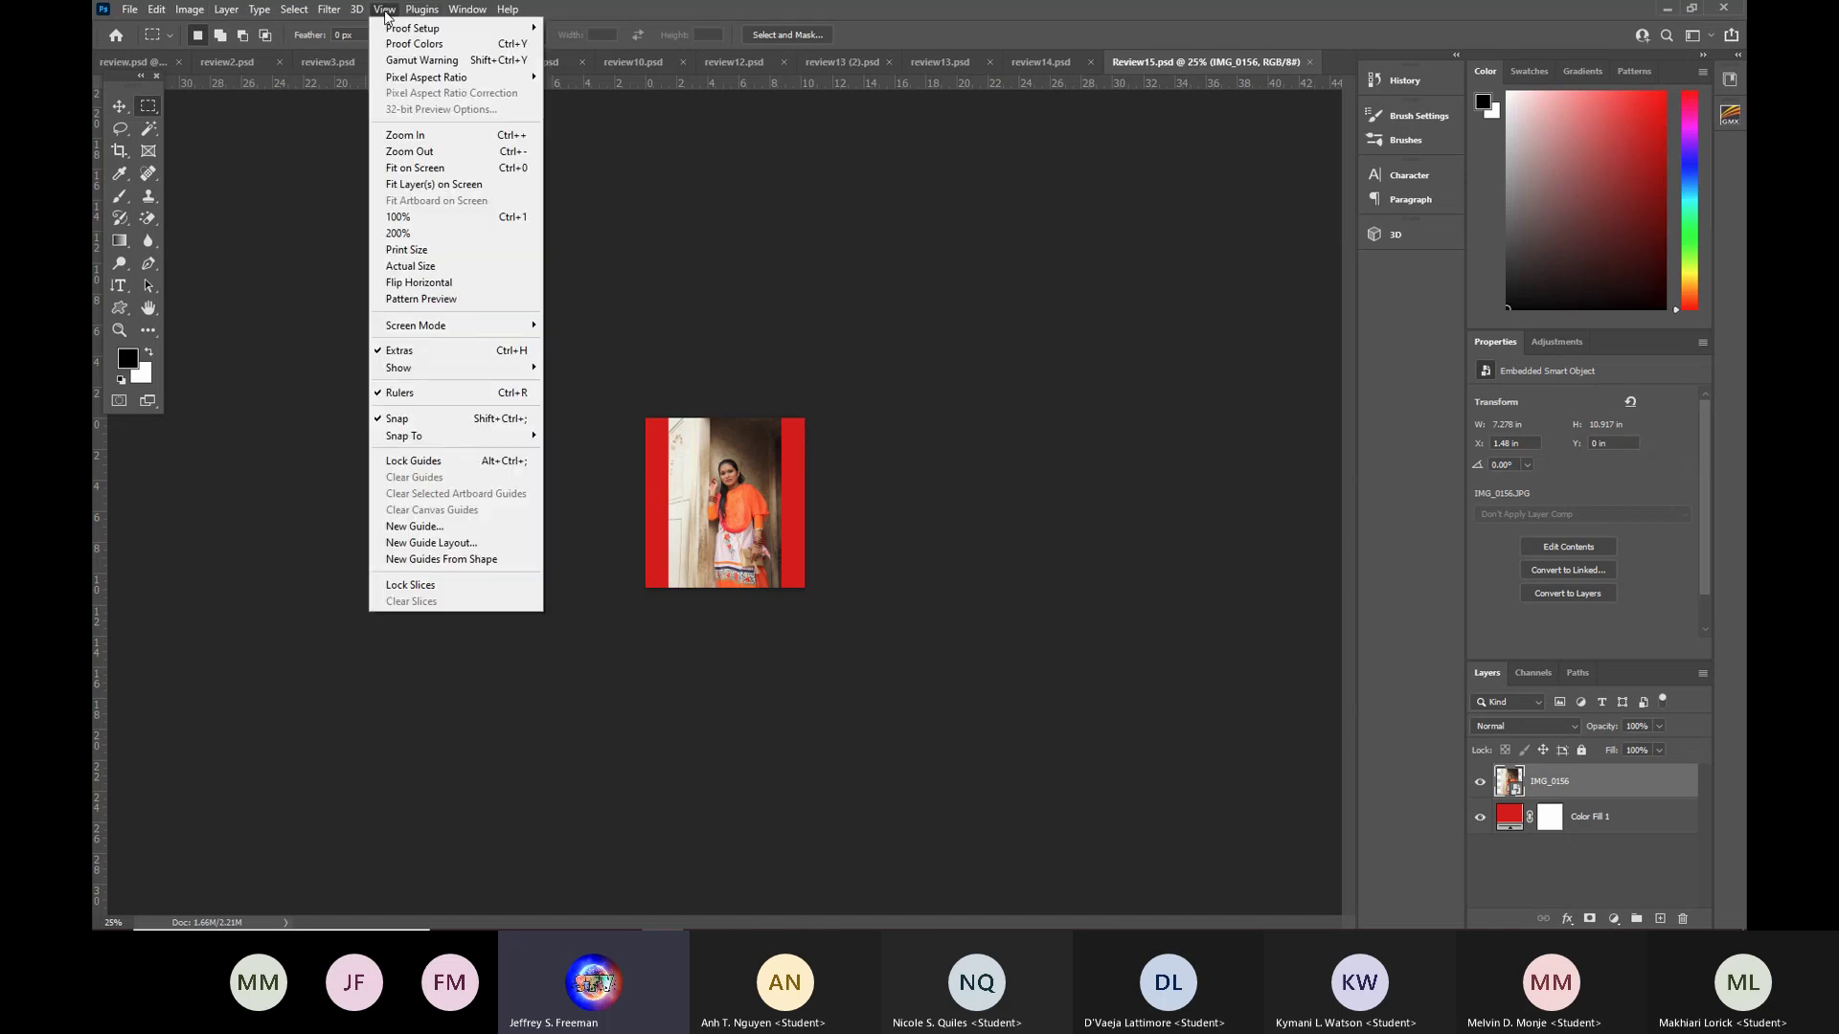
pyautogui.click(417, 173)
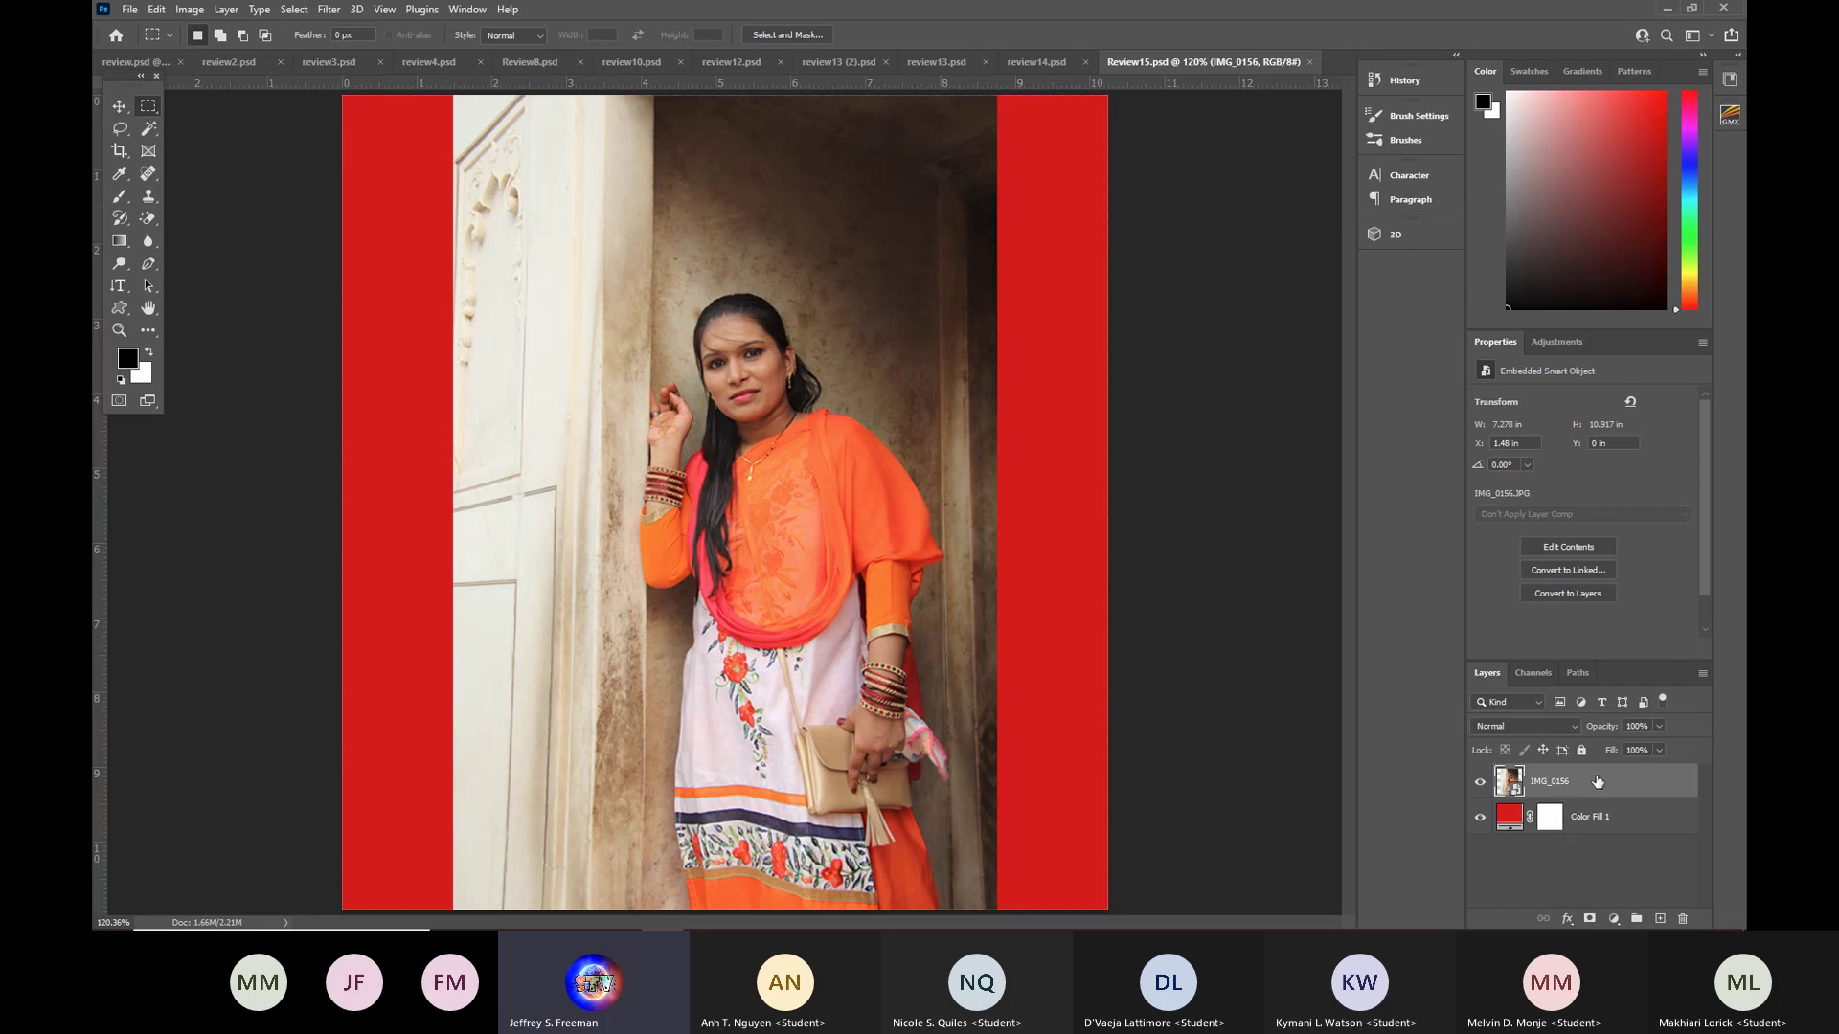
pyautogui.click(1575, 728)
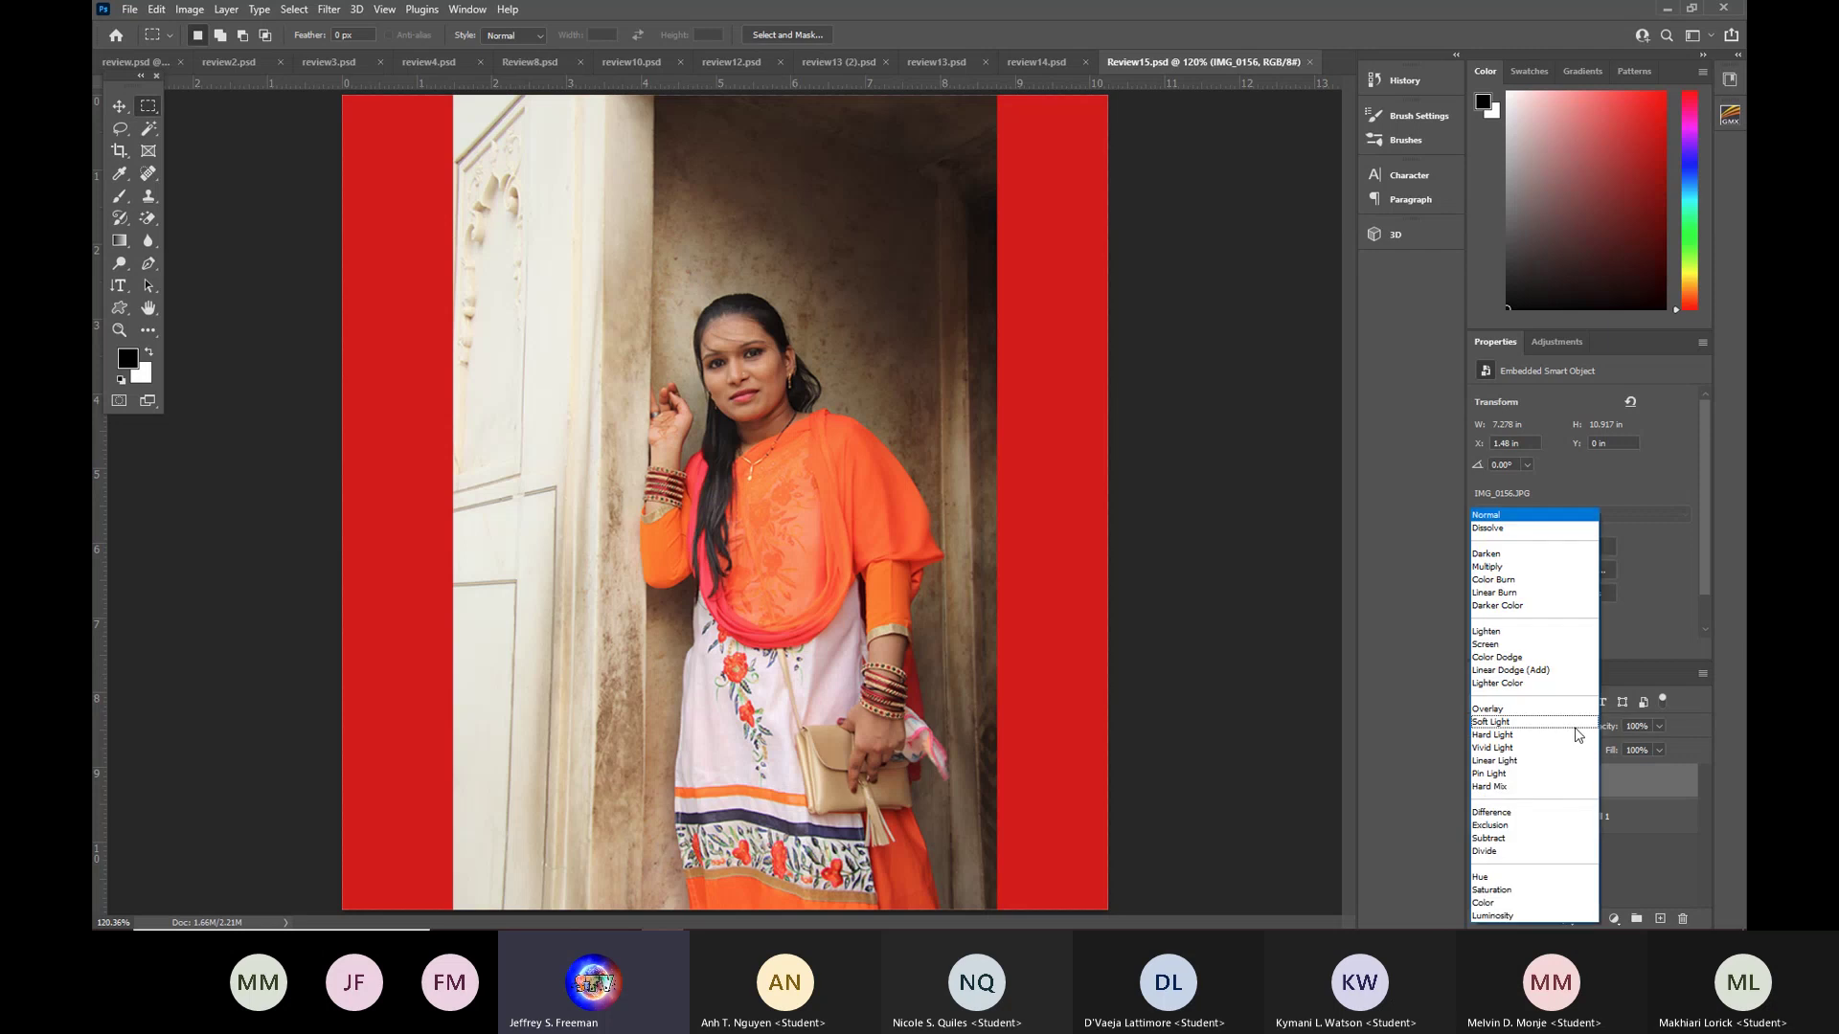
pyautogui.click(1504, 645)
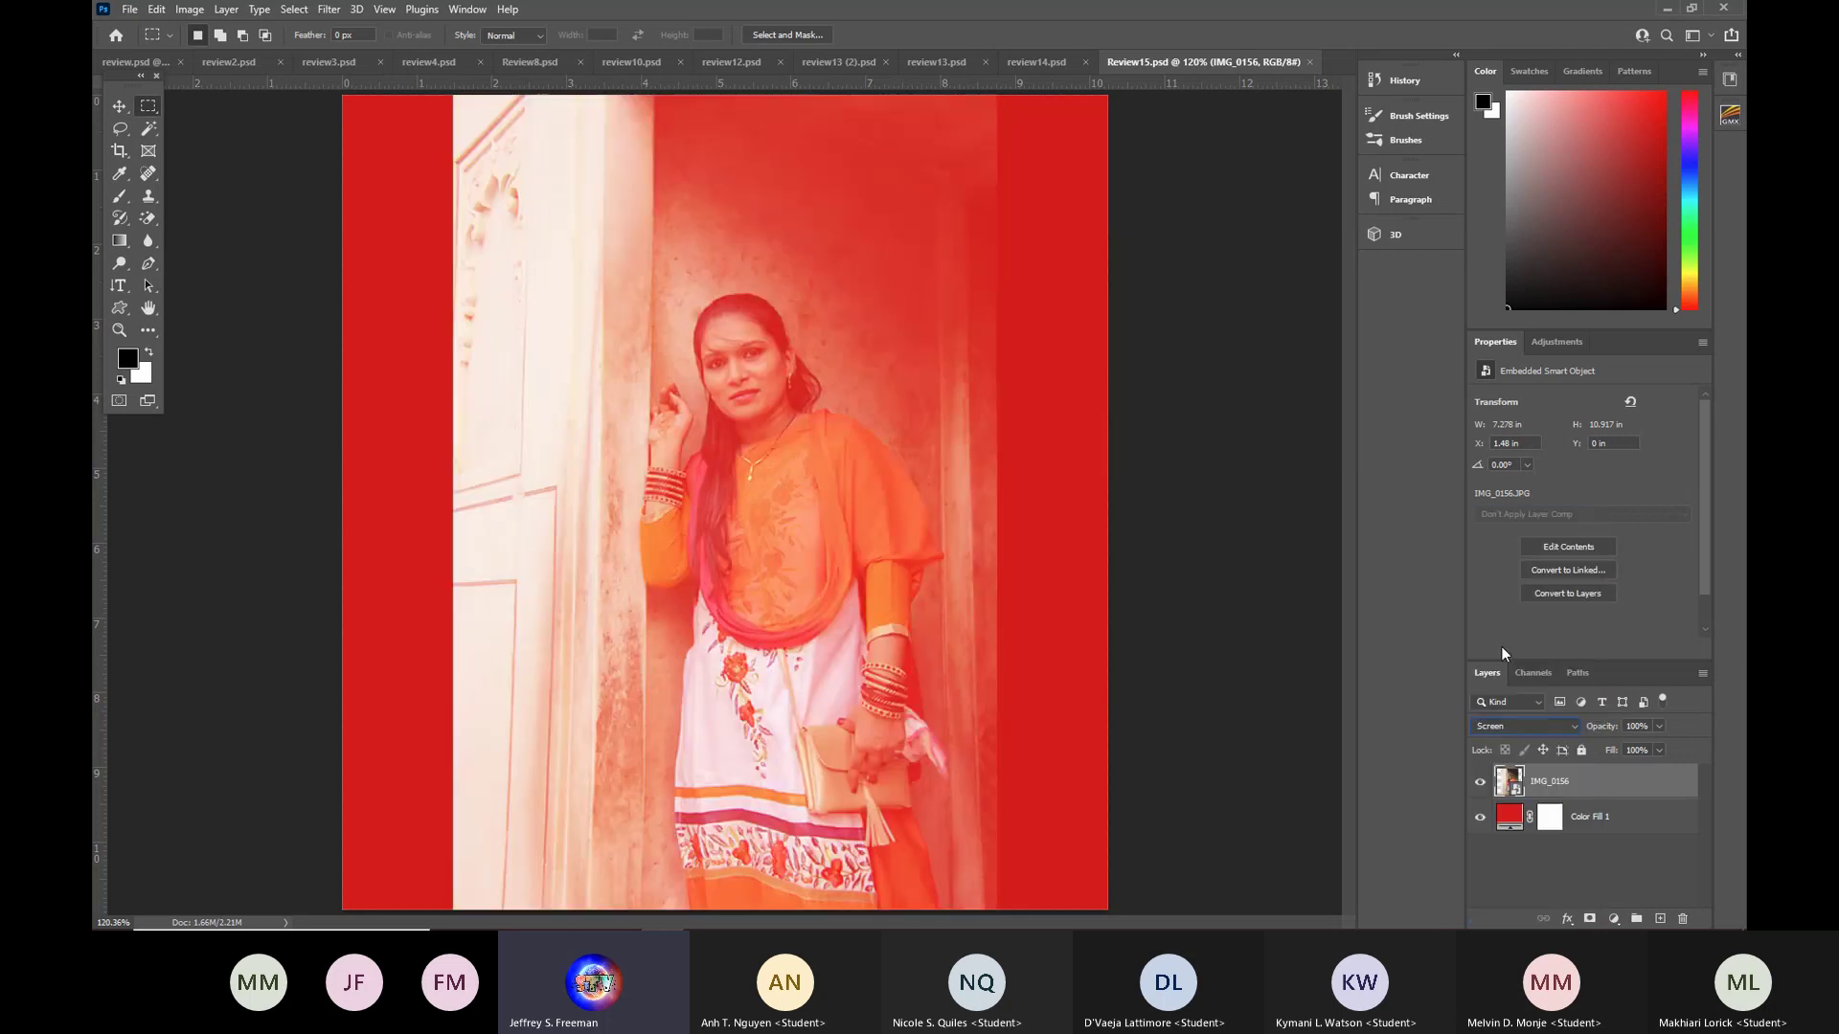
pyautogui.click(1631, 728)
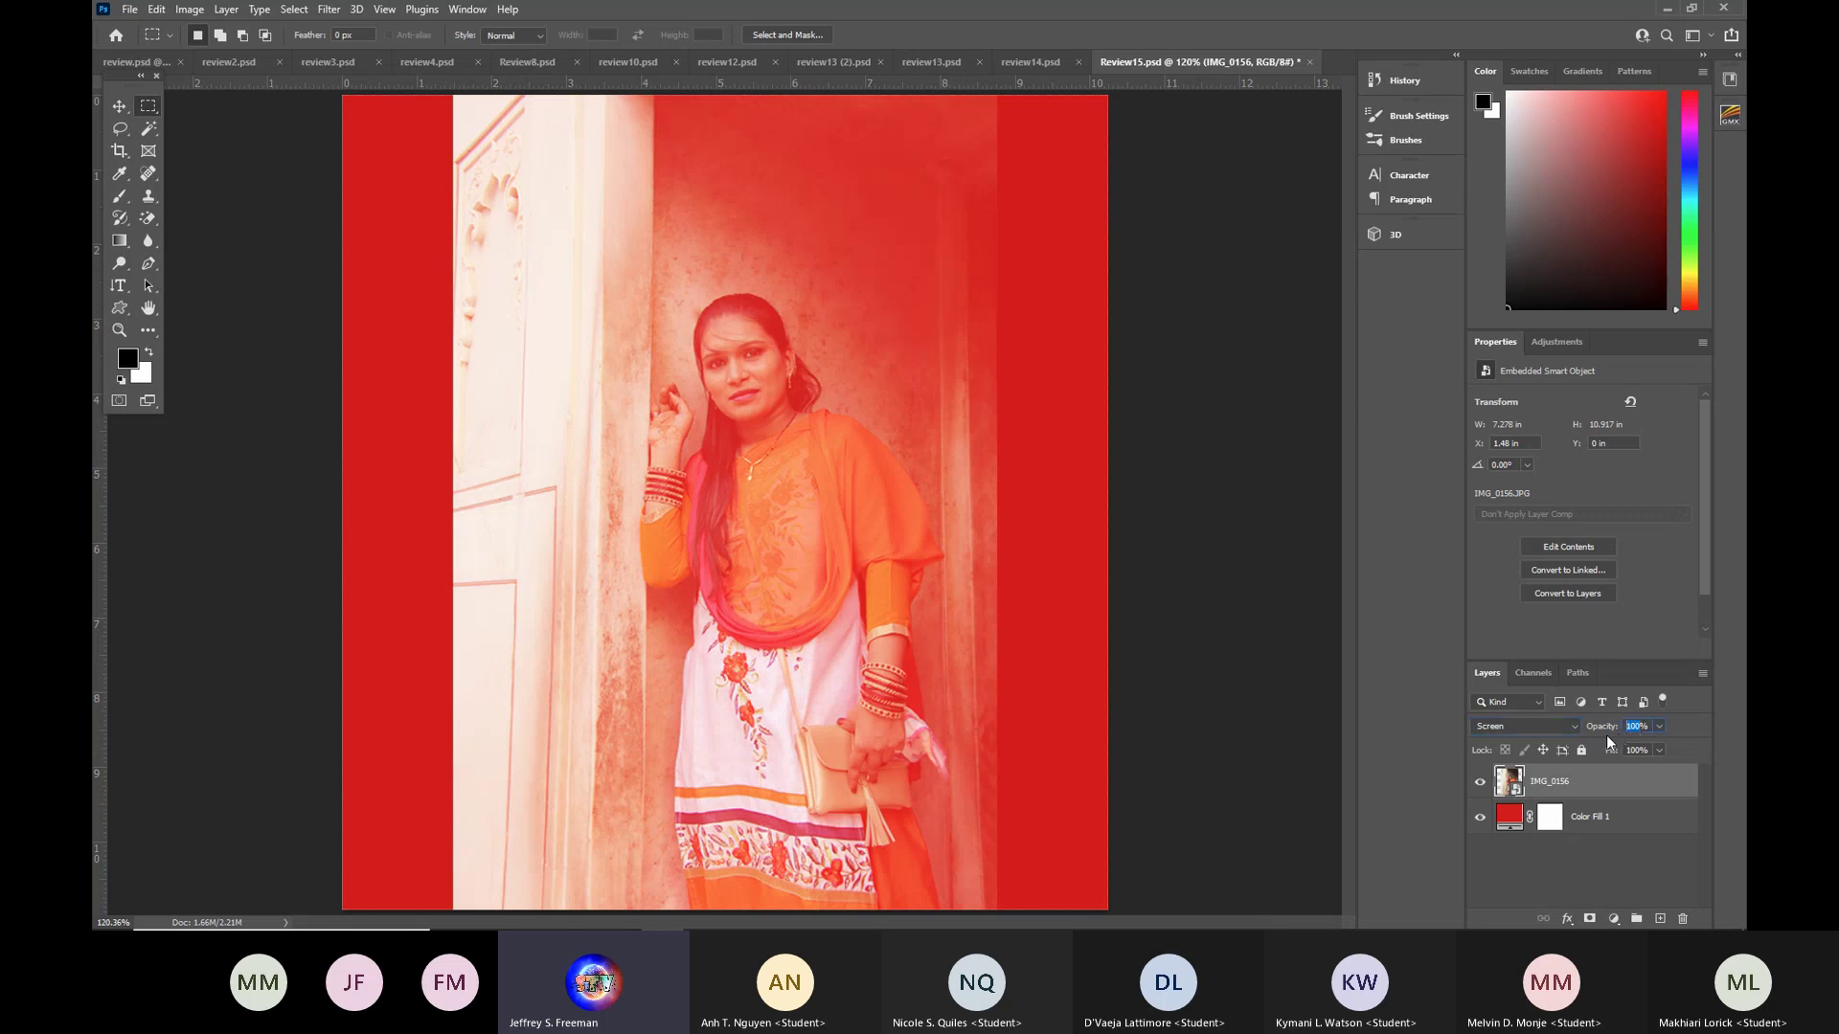
pyautogui.write('75')
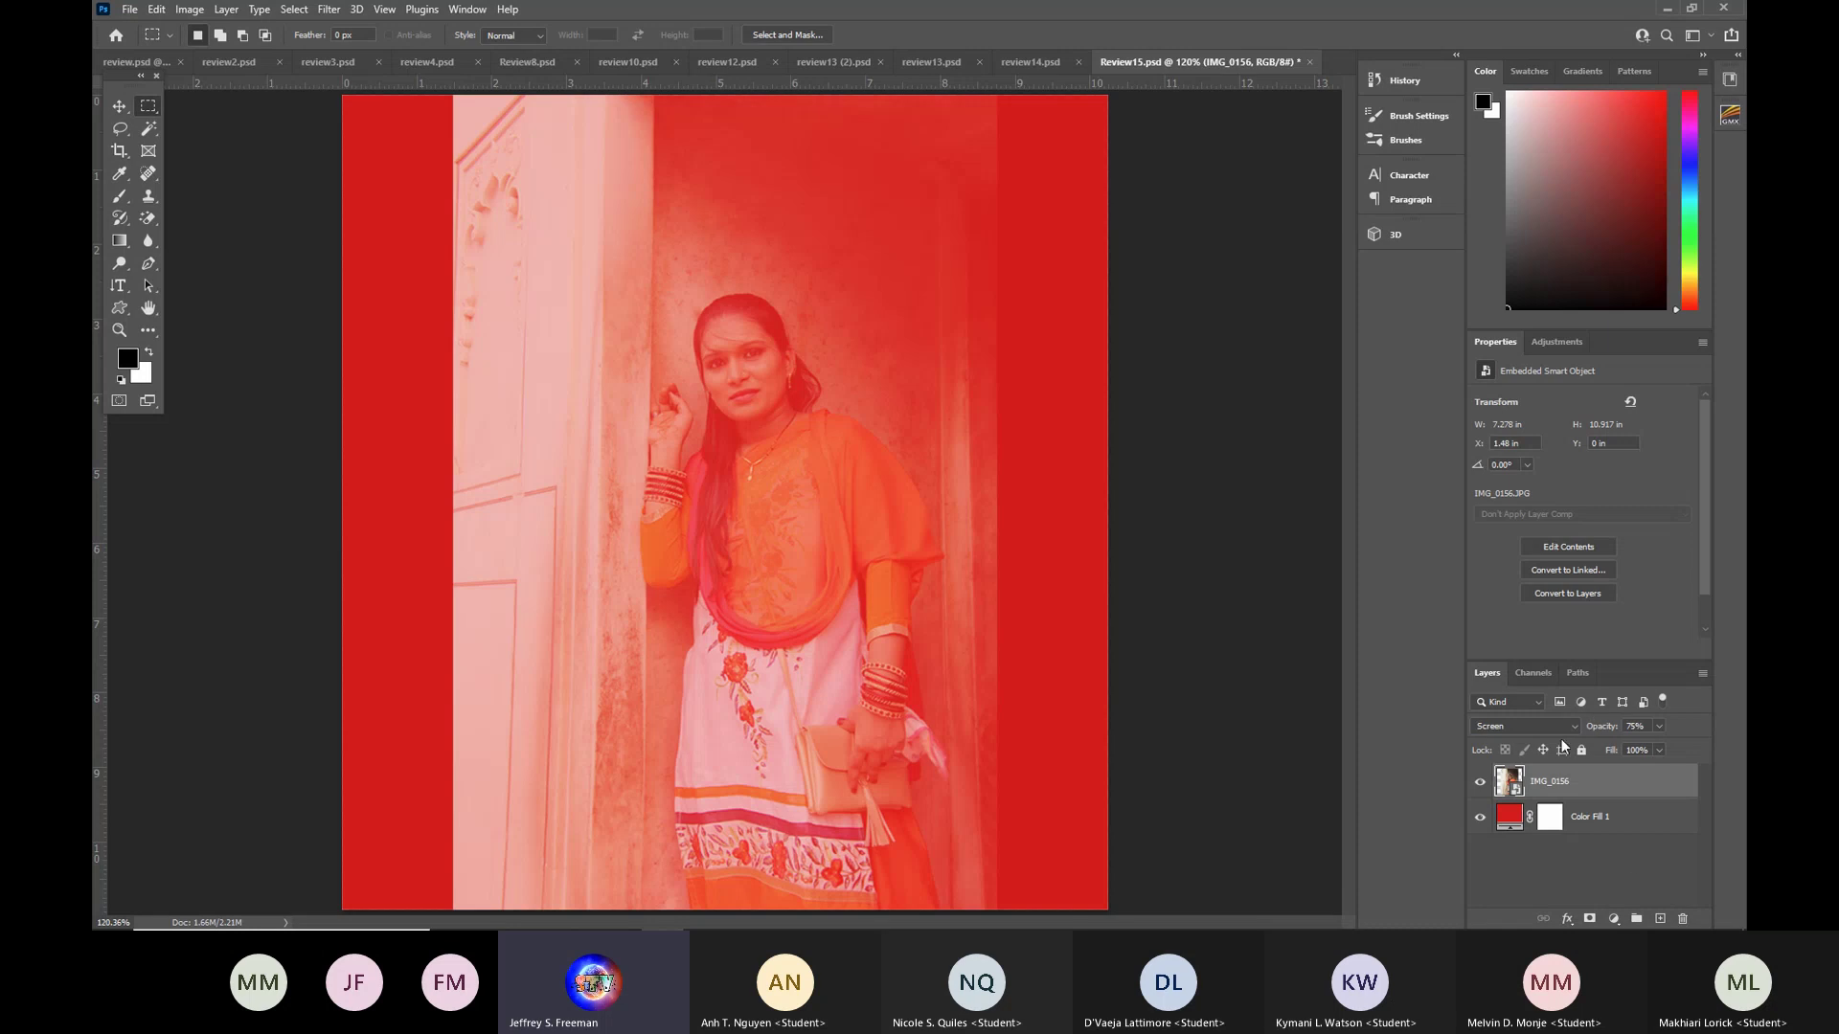
# Preview other blend modes for the IMG_0156 layer, keep Screen, and close Review15.psd without saving.
pyautogui.click(1578, 725)
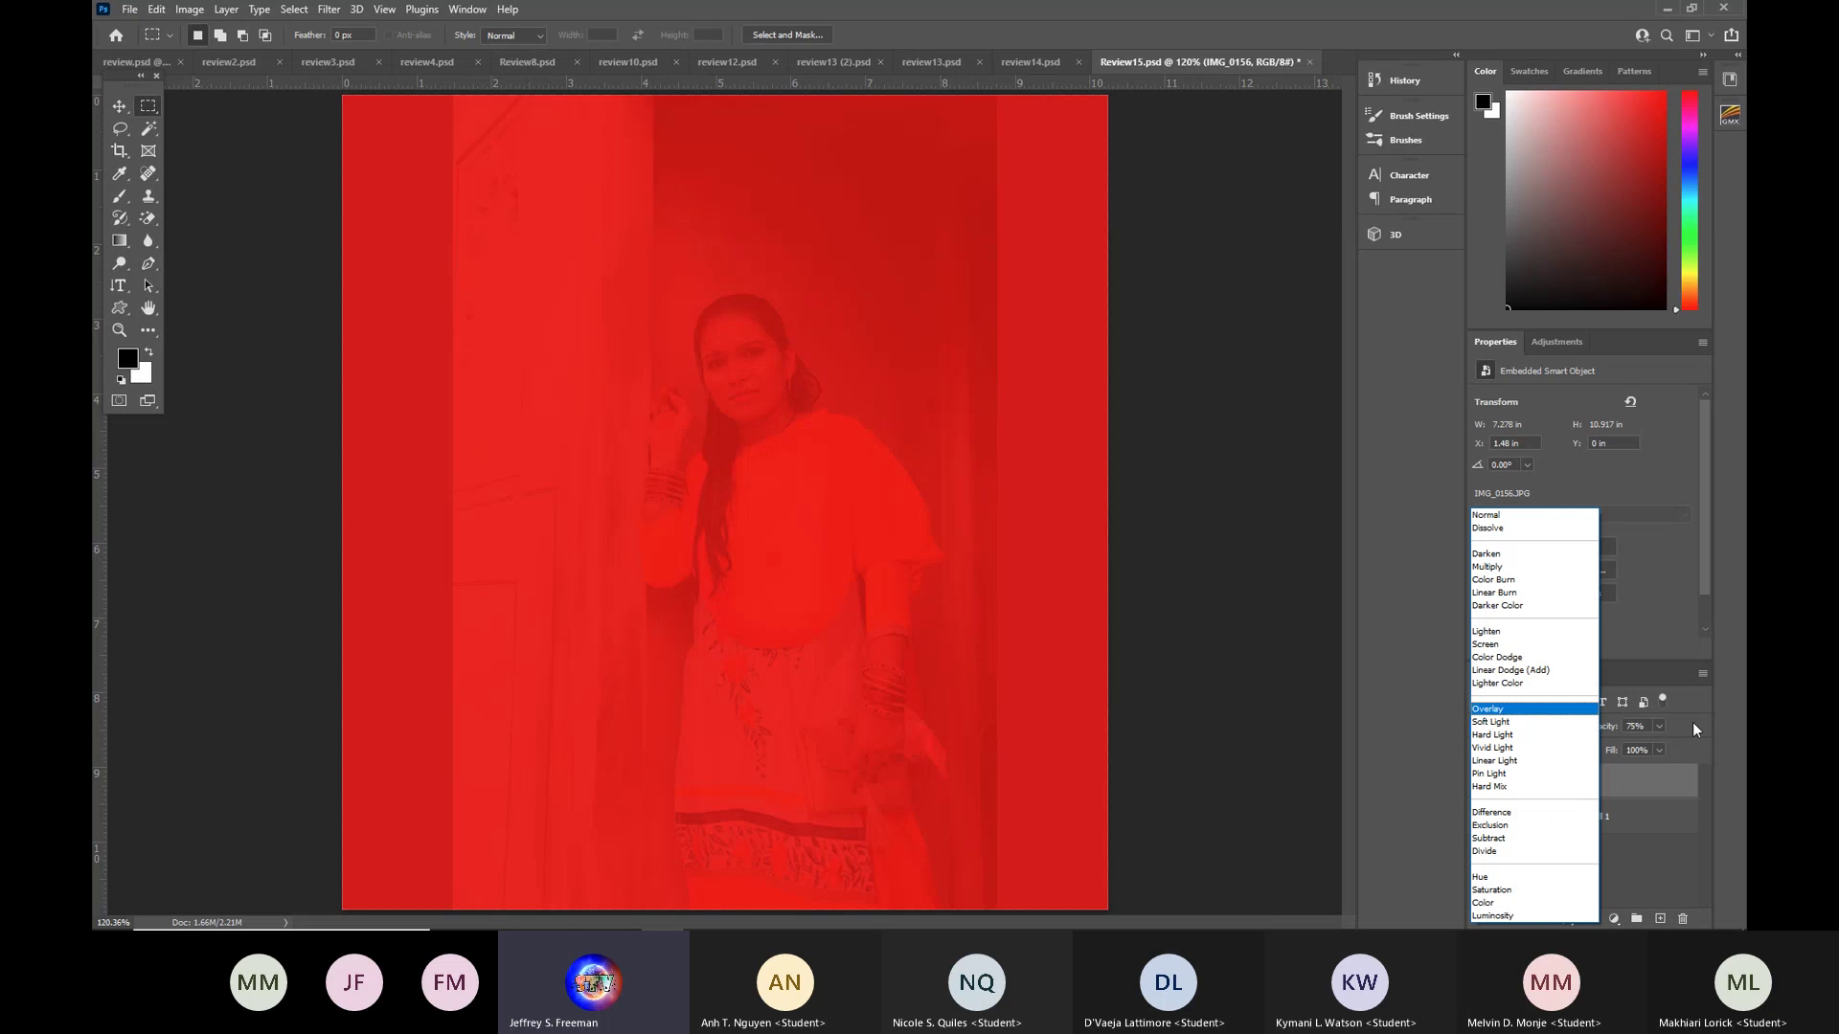
pyautogui.click(1676, 737)
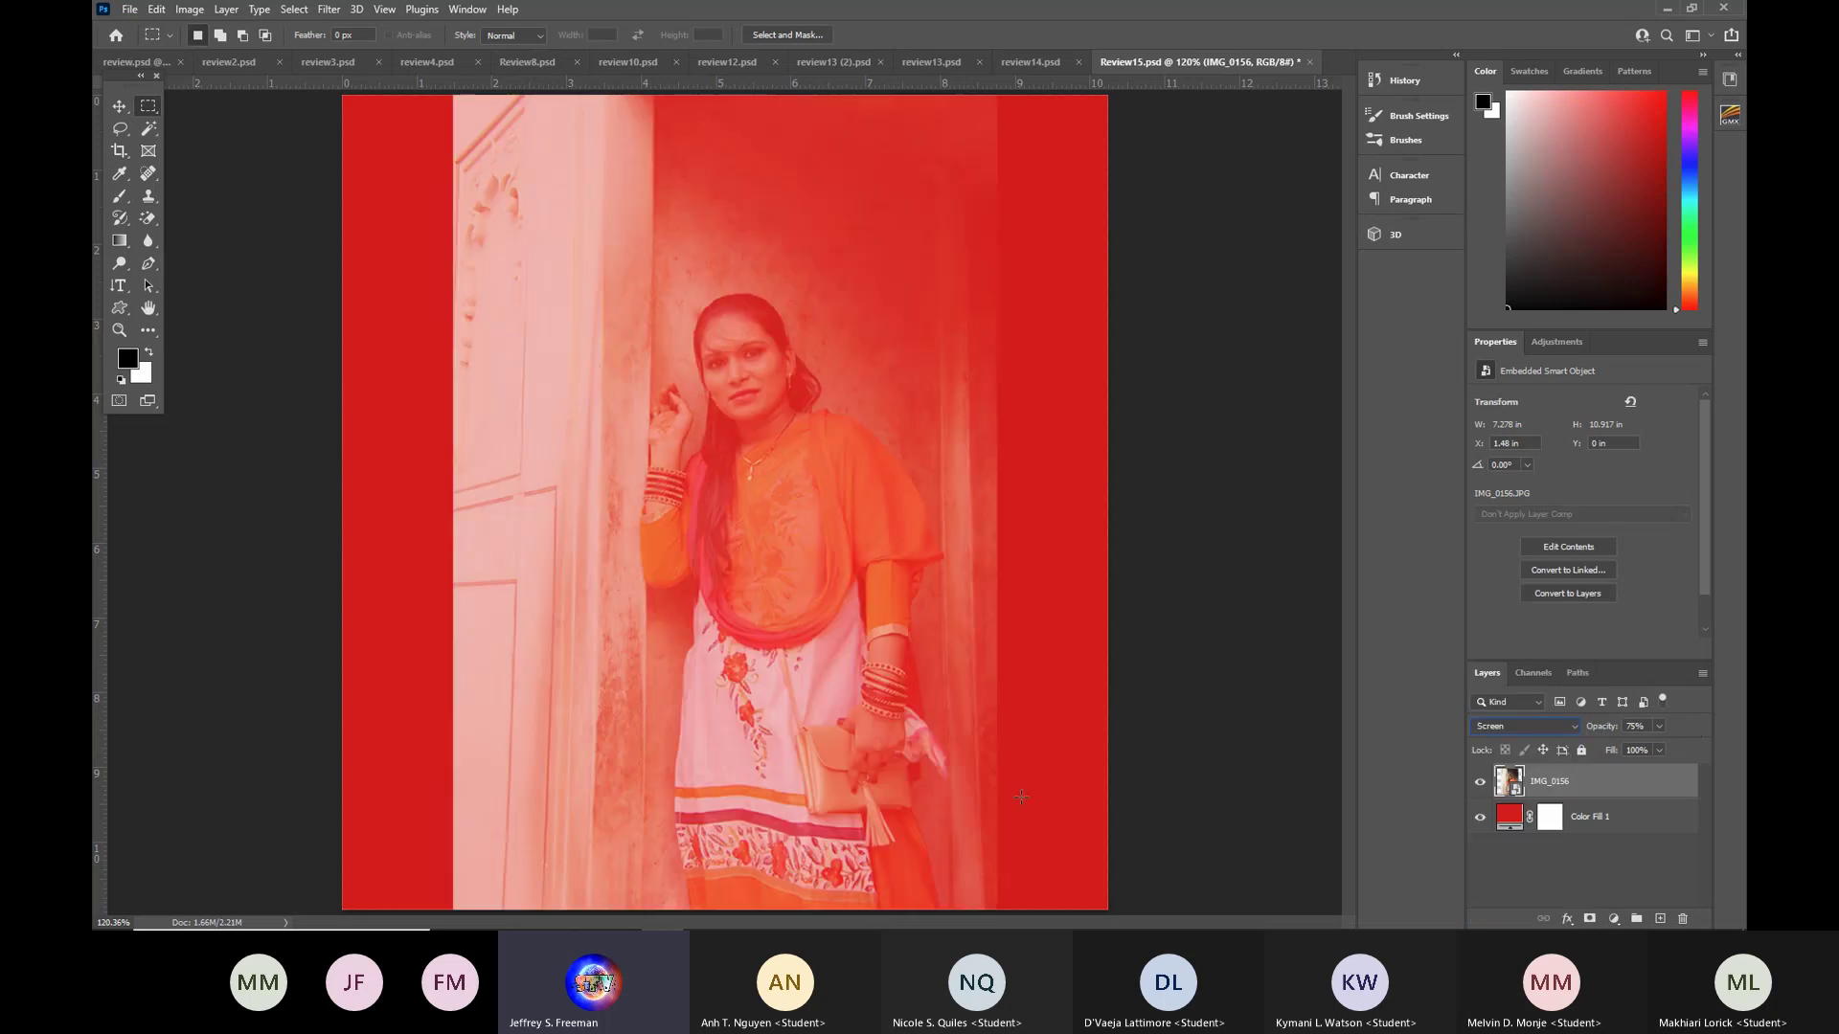
pyautogui.click(1310, 62)
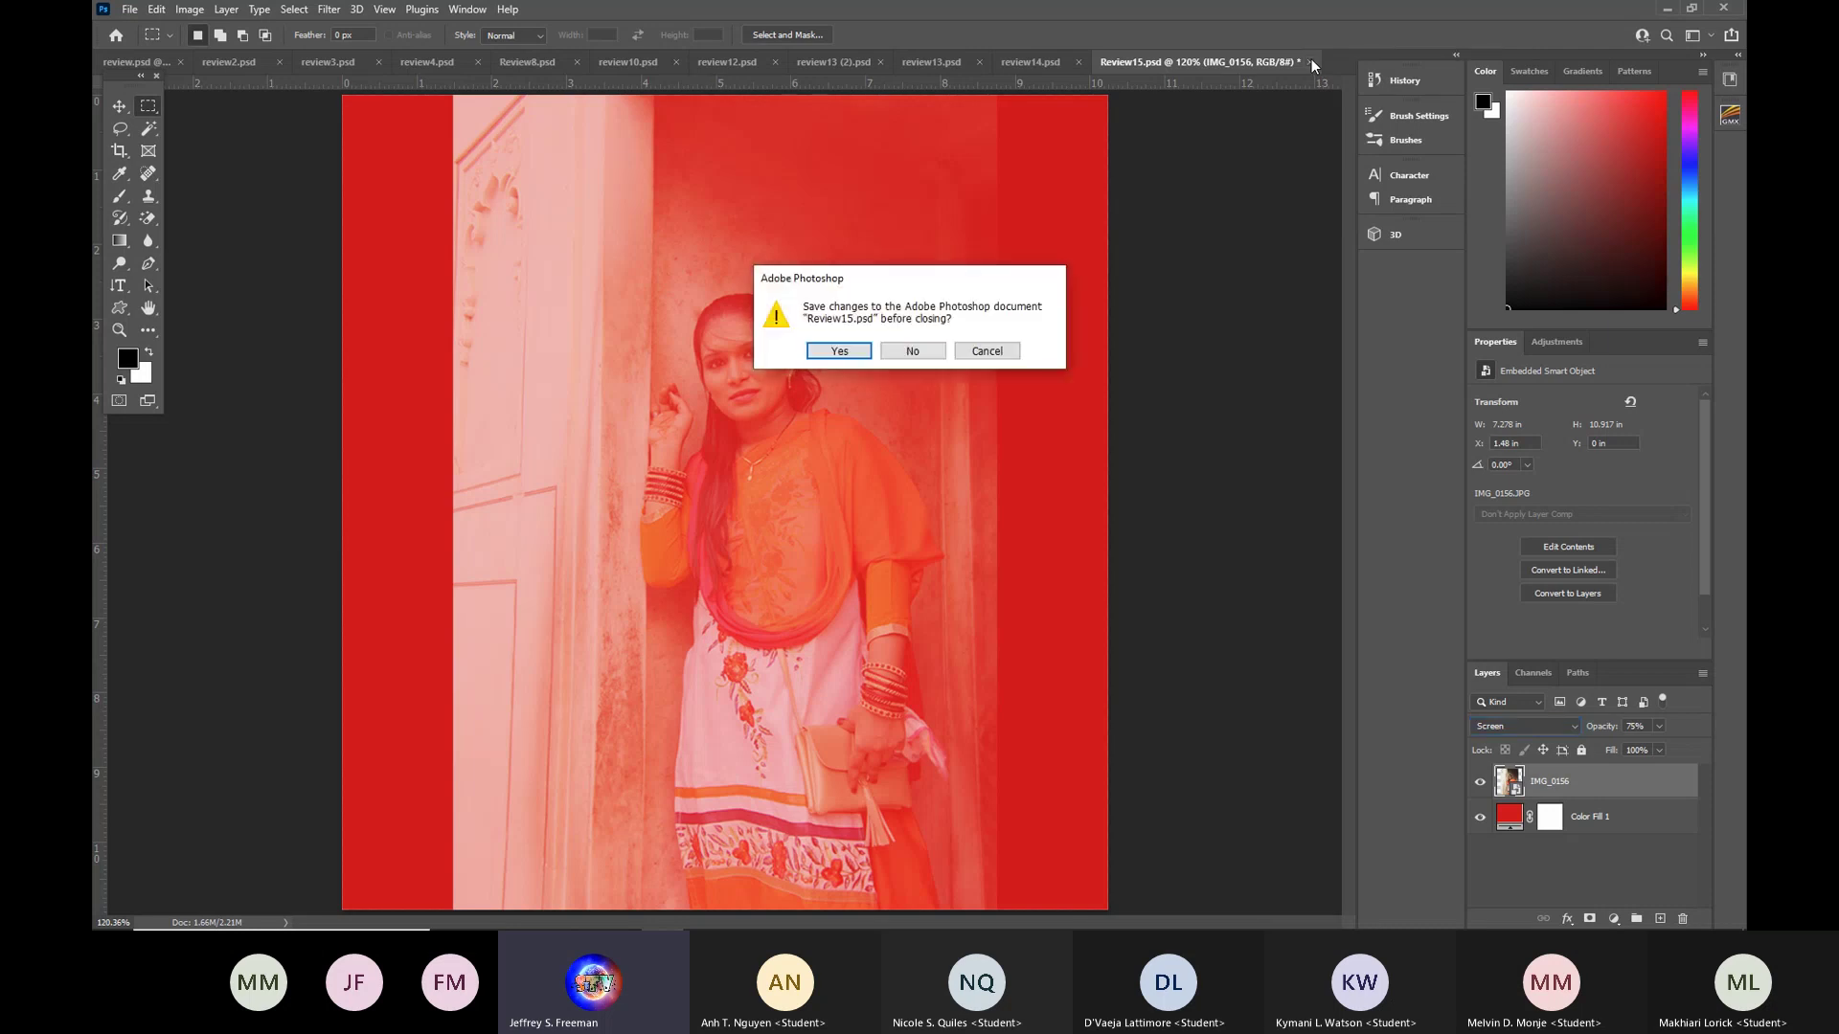
pyautogui.click(912, 351)
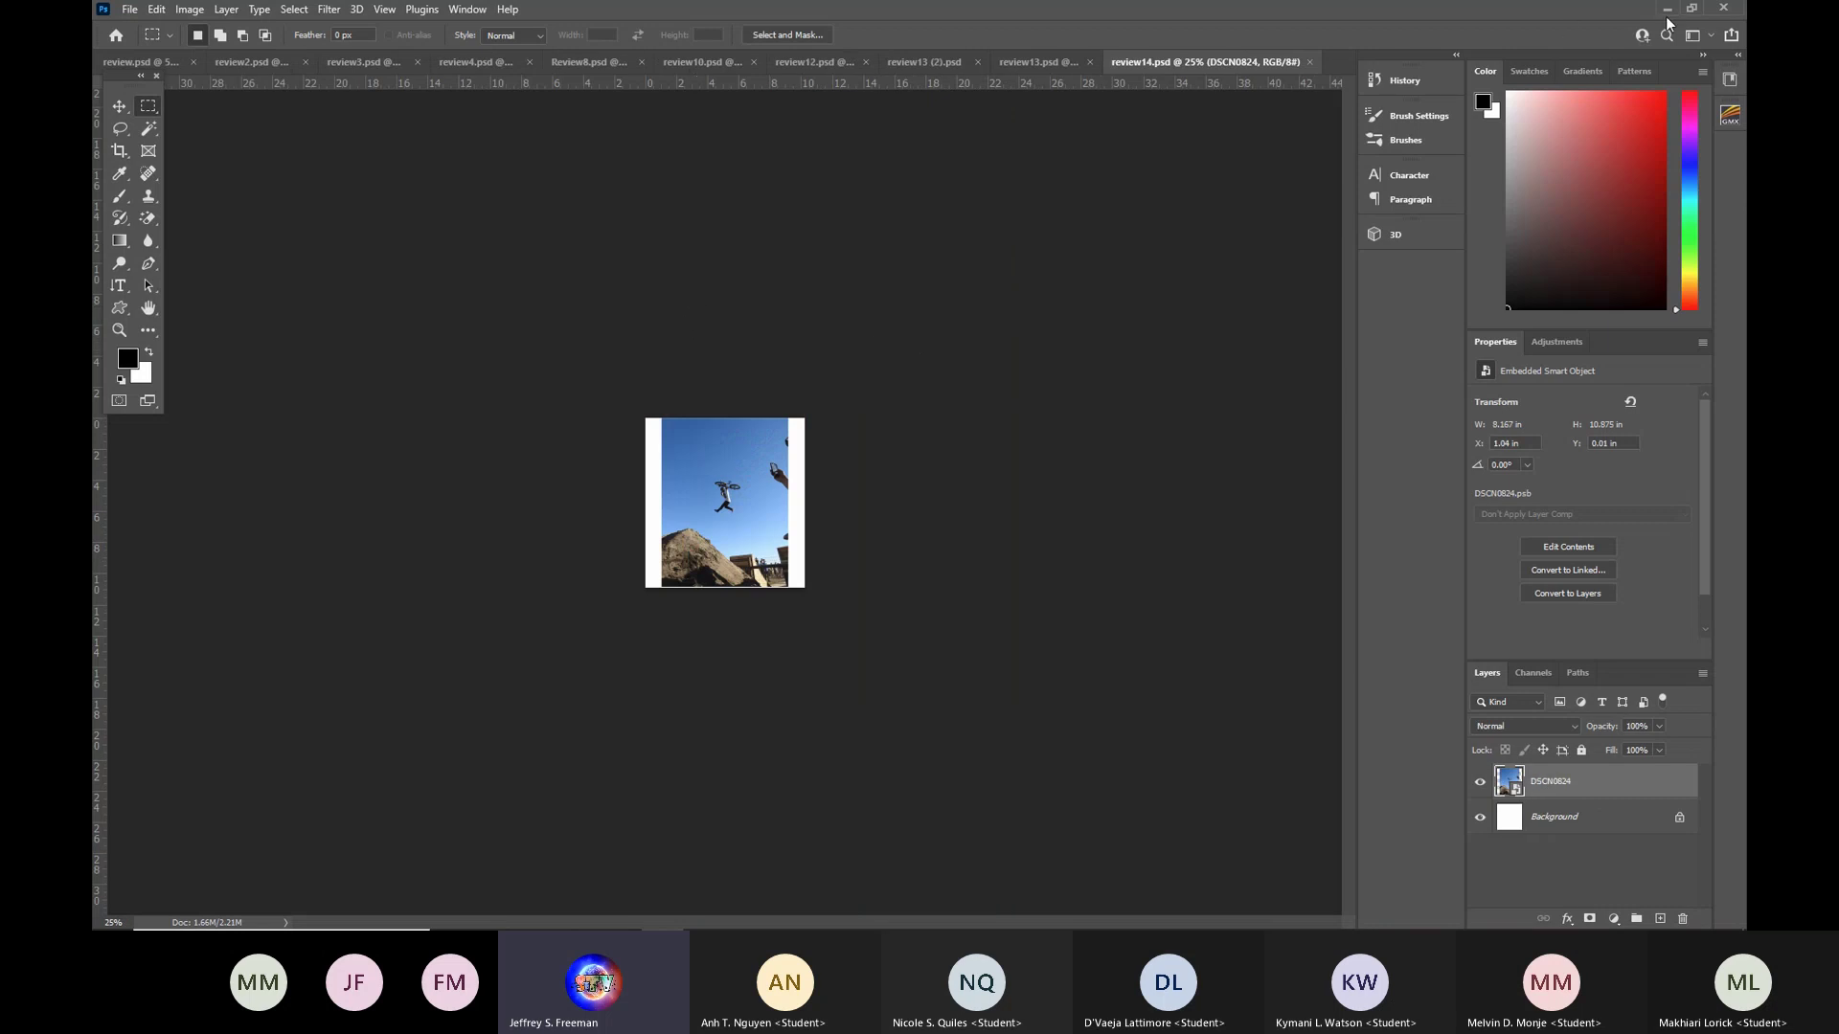
pyautogui.click(466, 10)
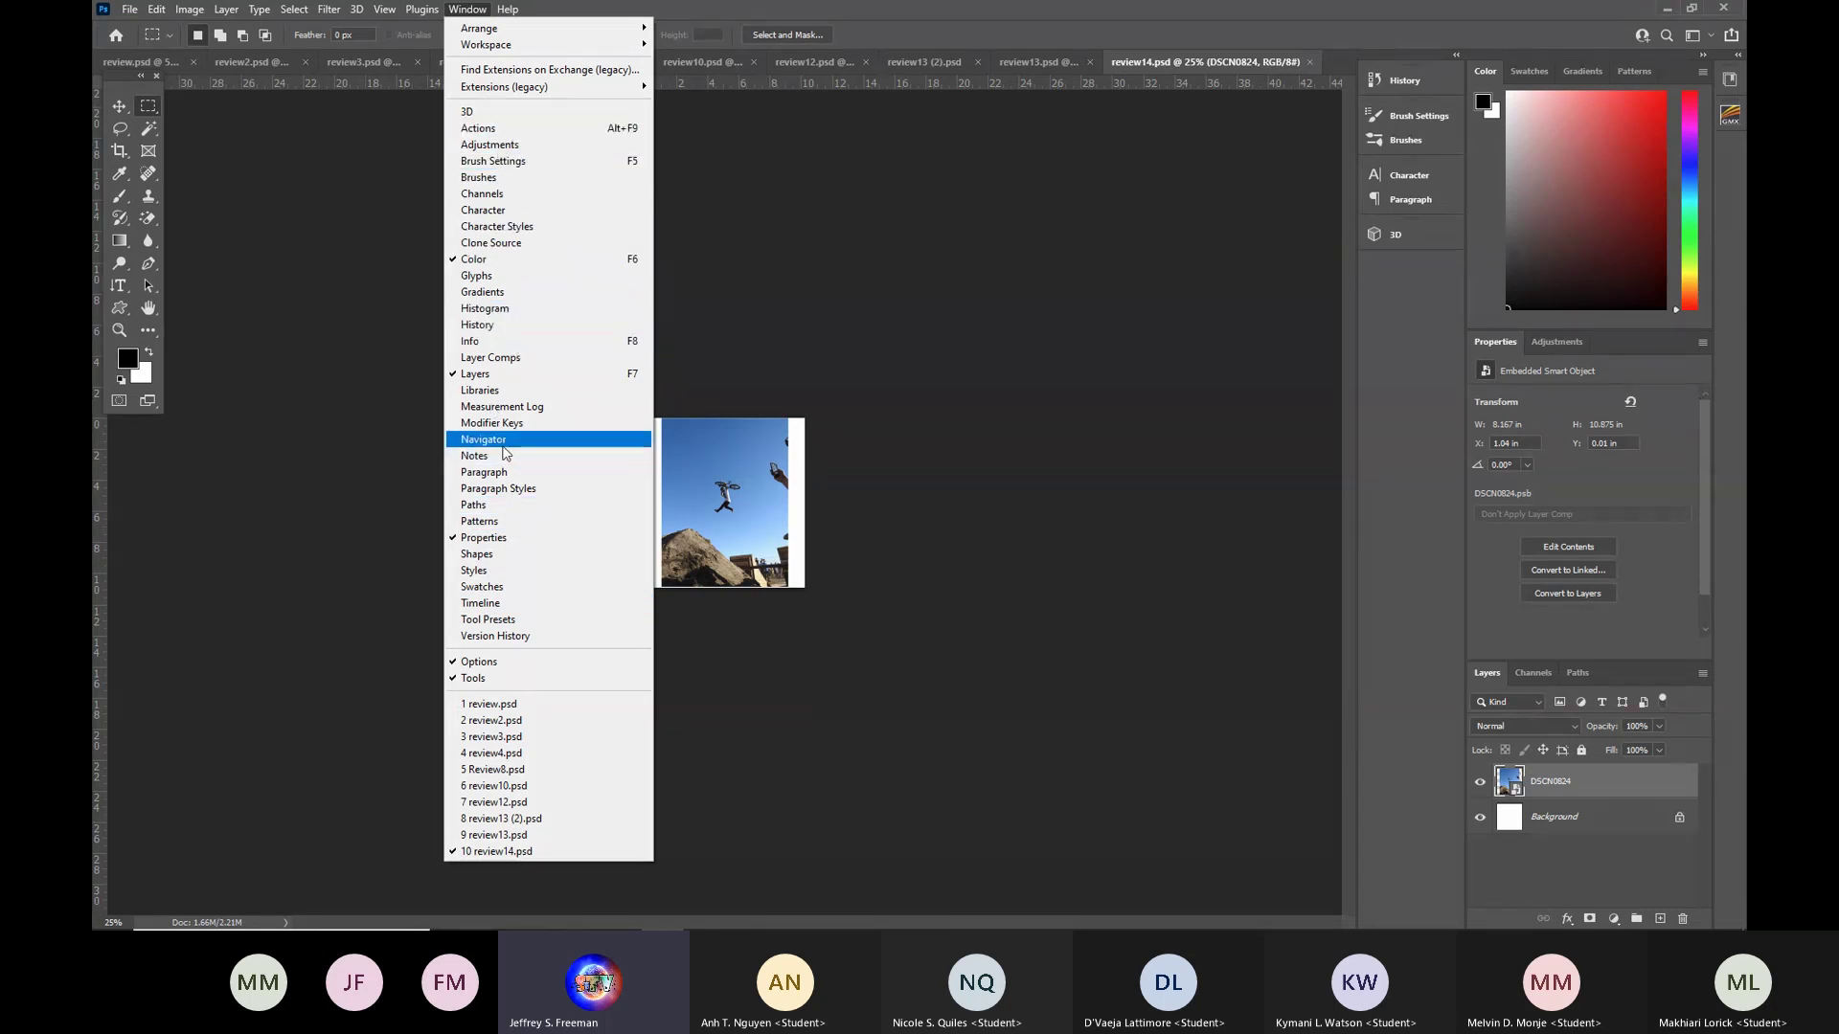
pyautogui.moveTo(259, 8)
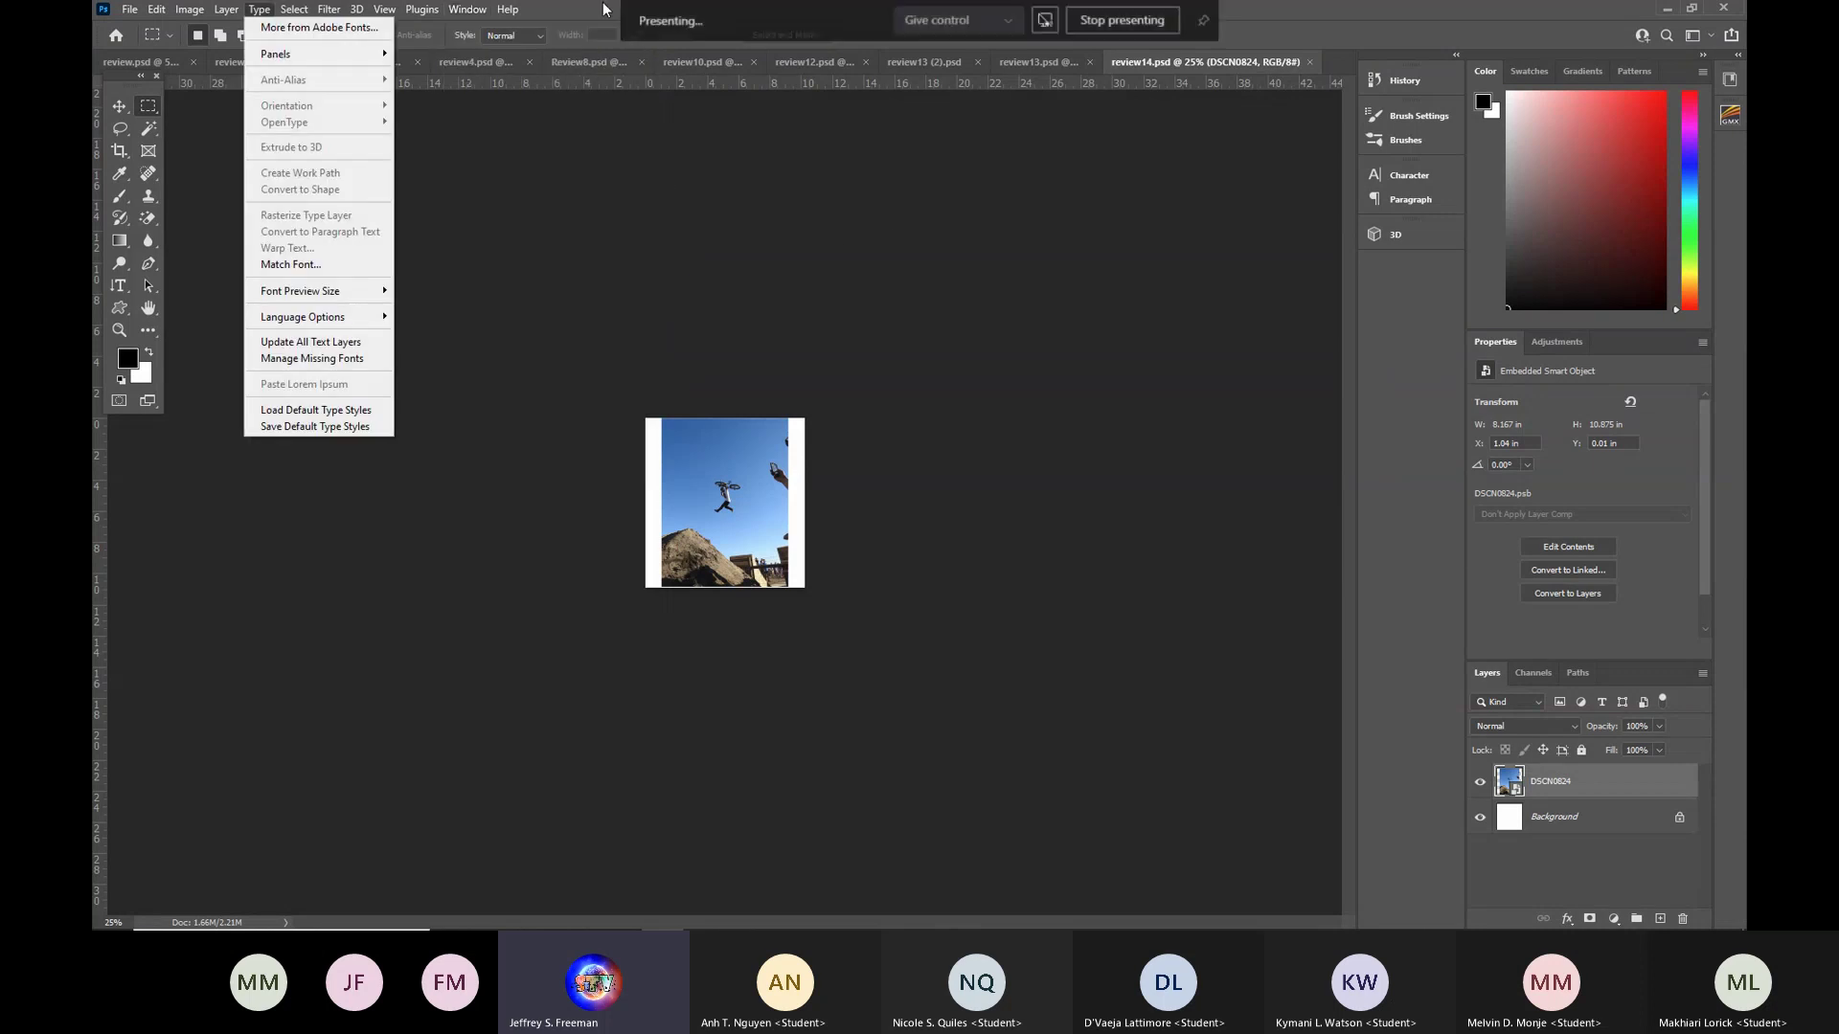
pyautogui.click(562, 343)
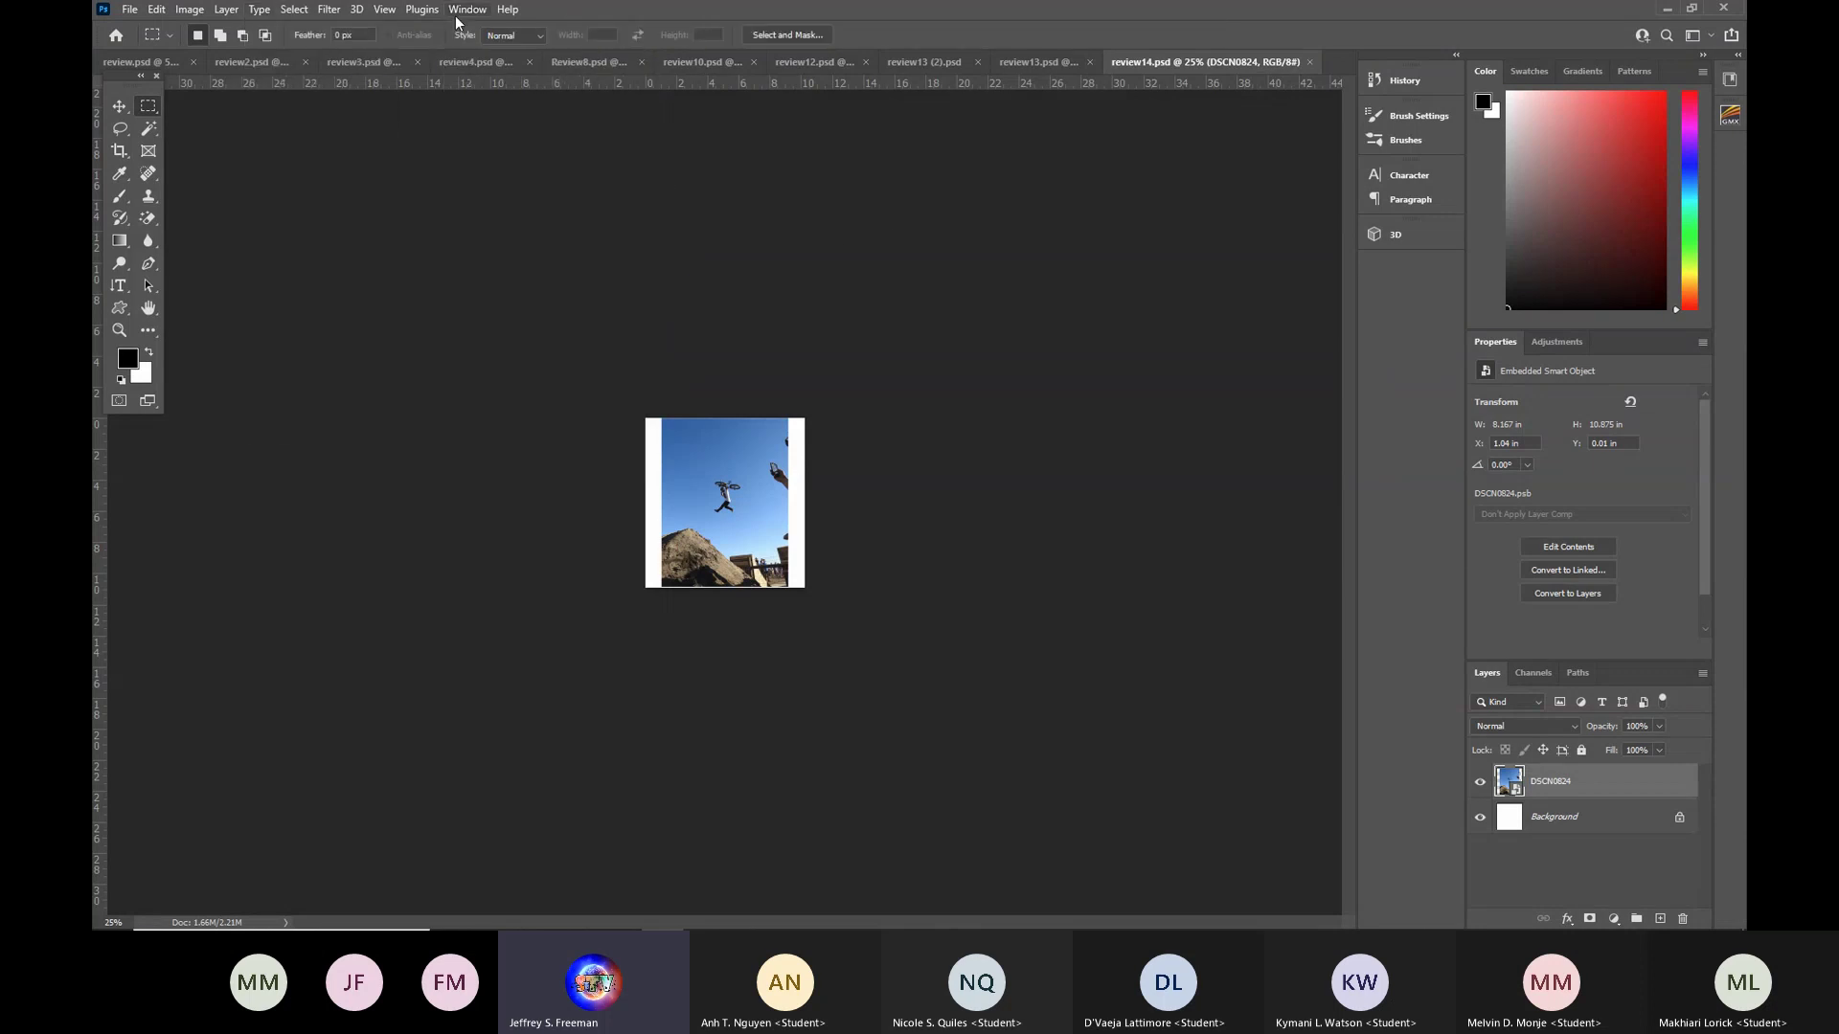
# Draw a freehand lasso selection of about 2.33 by 2.51 in around the airborne biker in review14.psd.
pyautogui.click(385, 9)
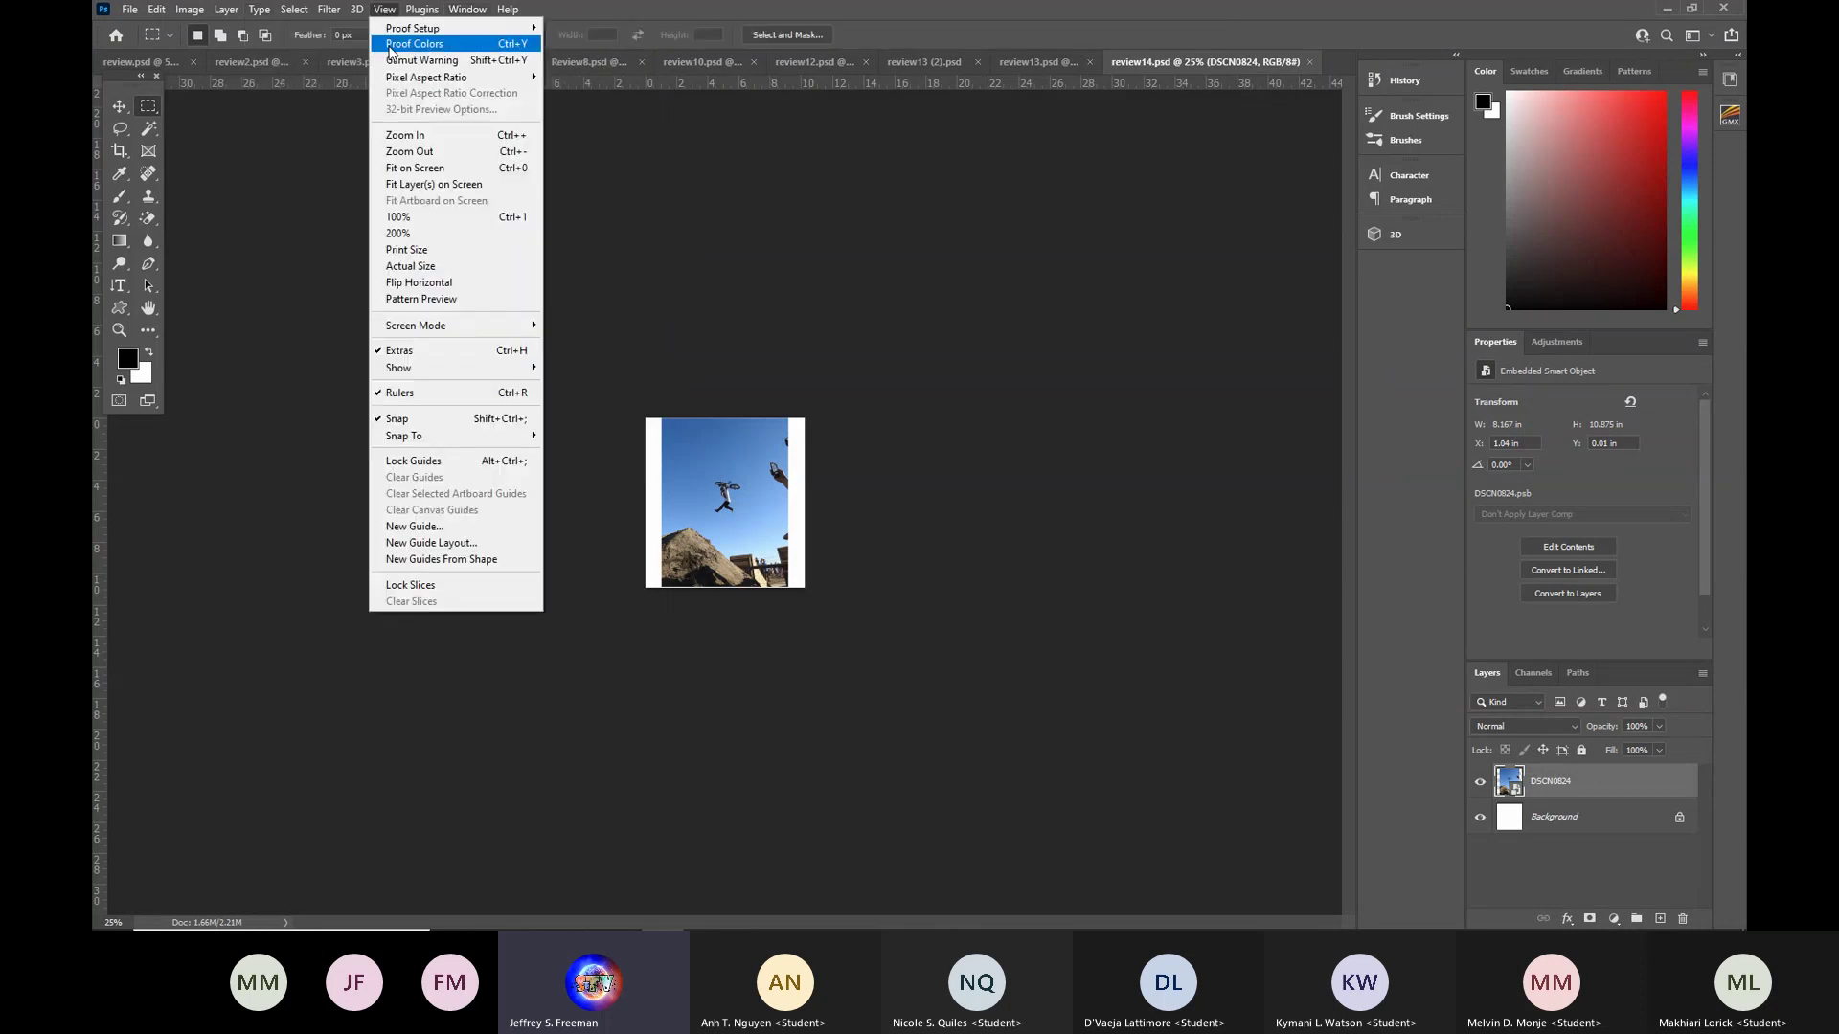
pyautogui.click(404, 184)
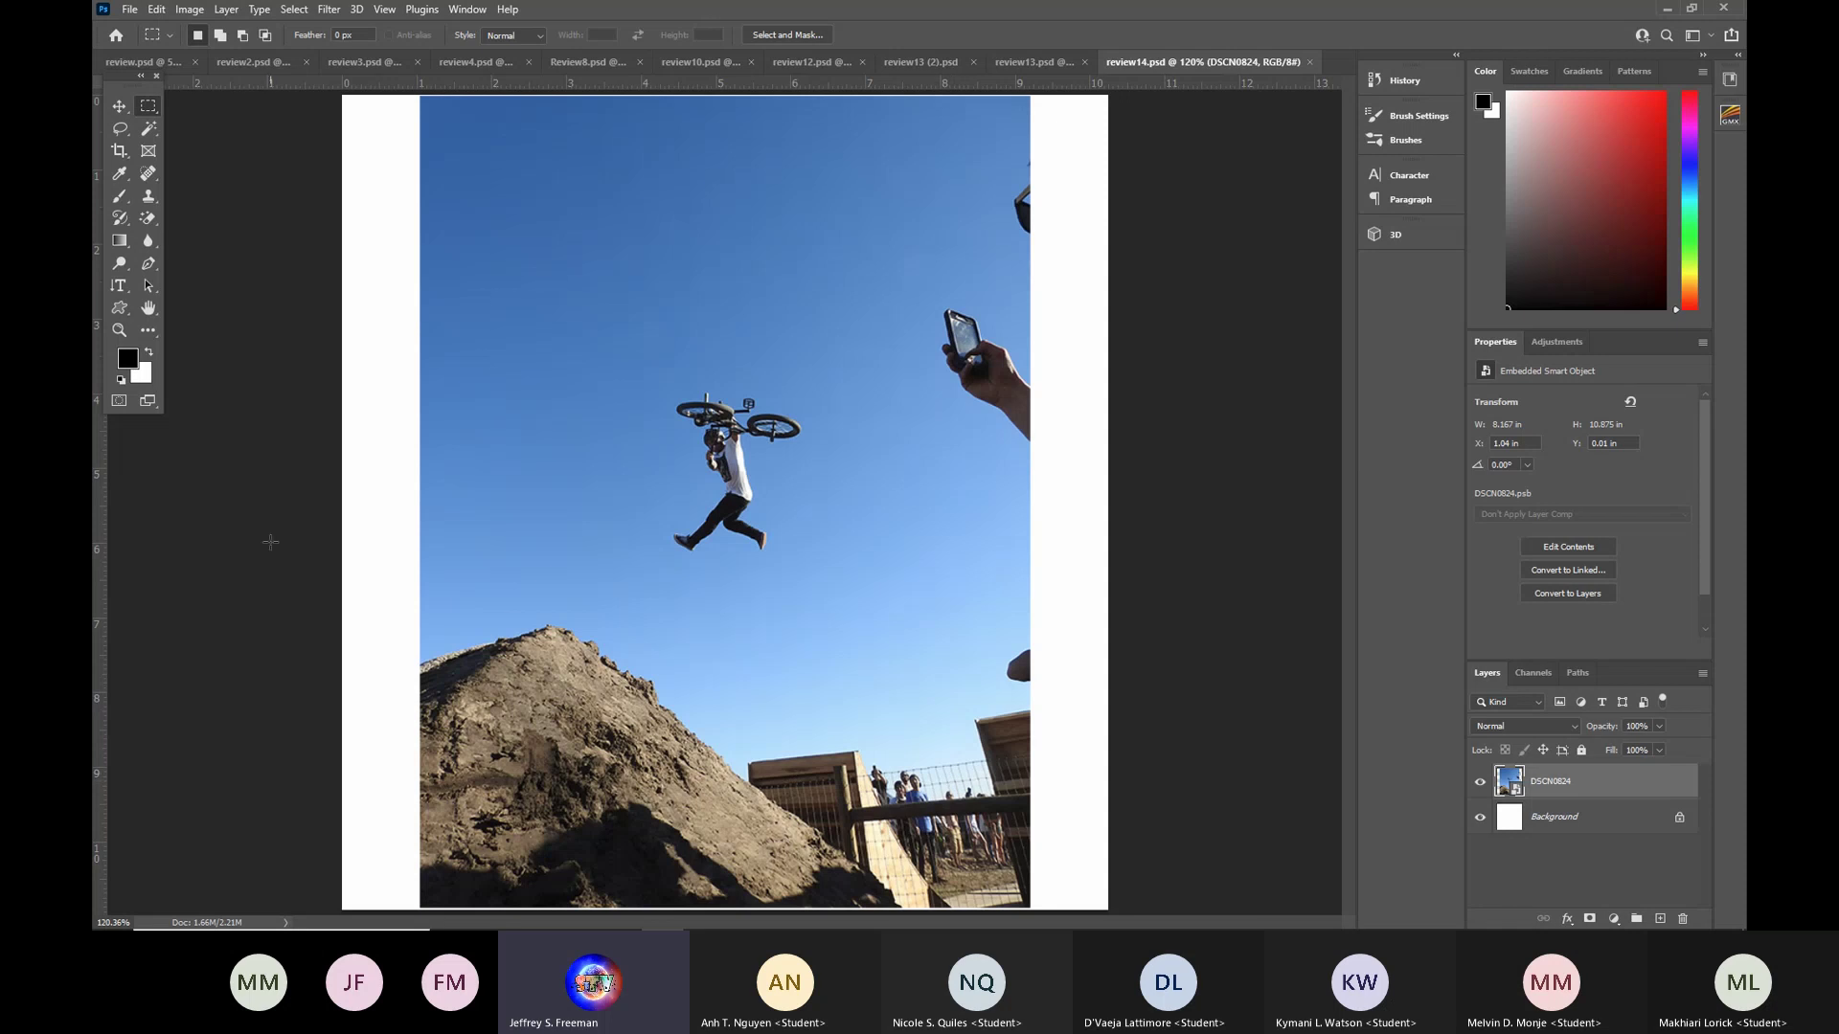
pyautogui.click(118, 127)
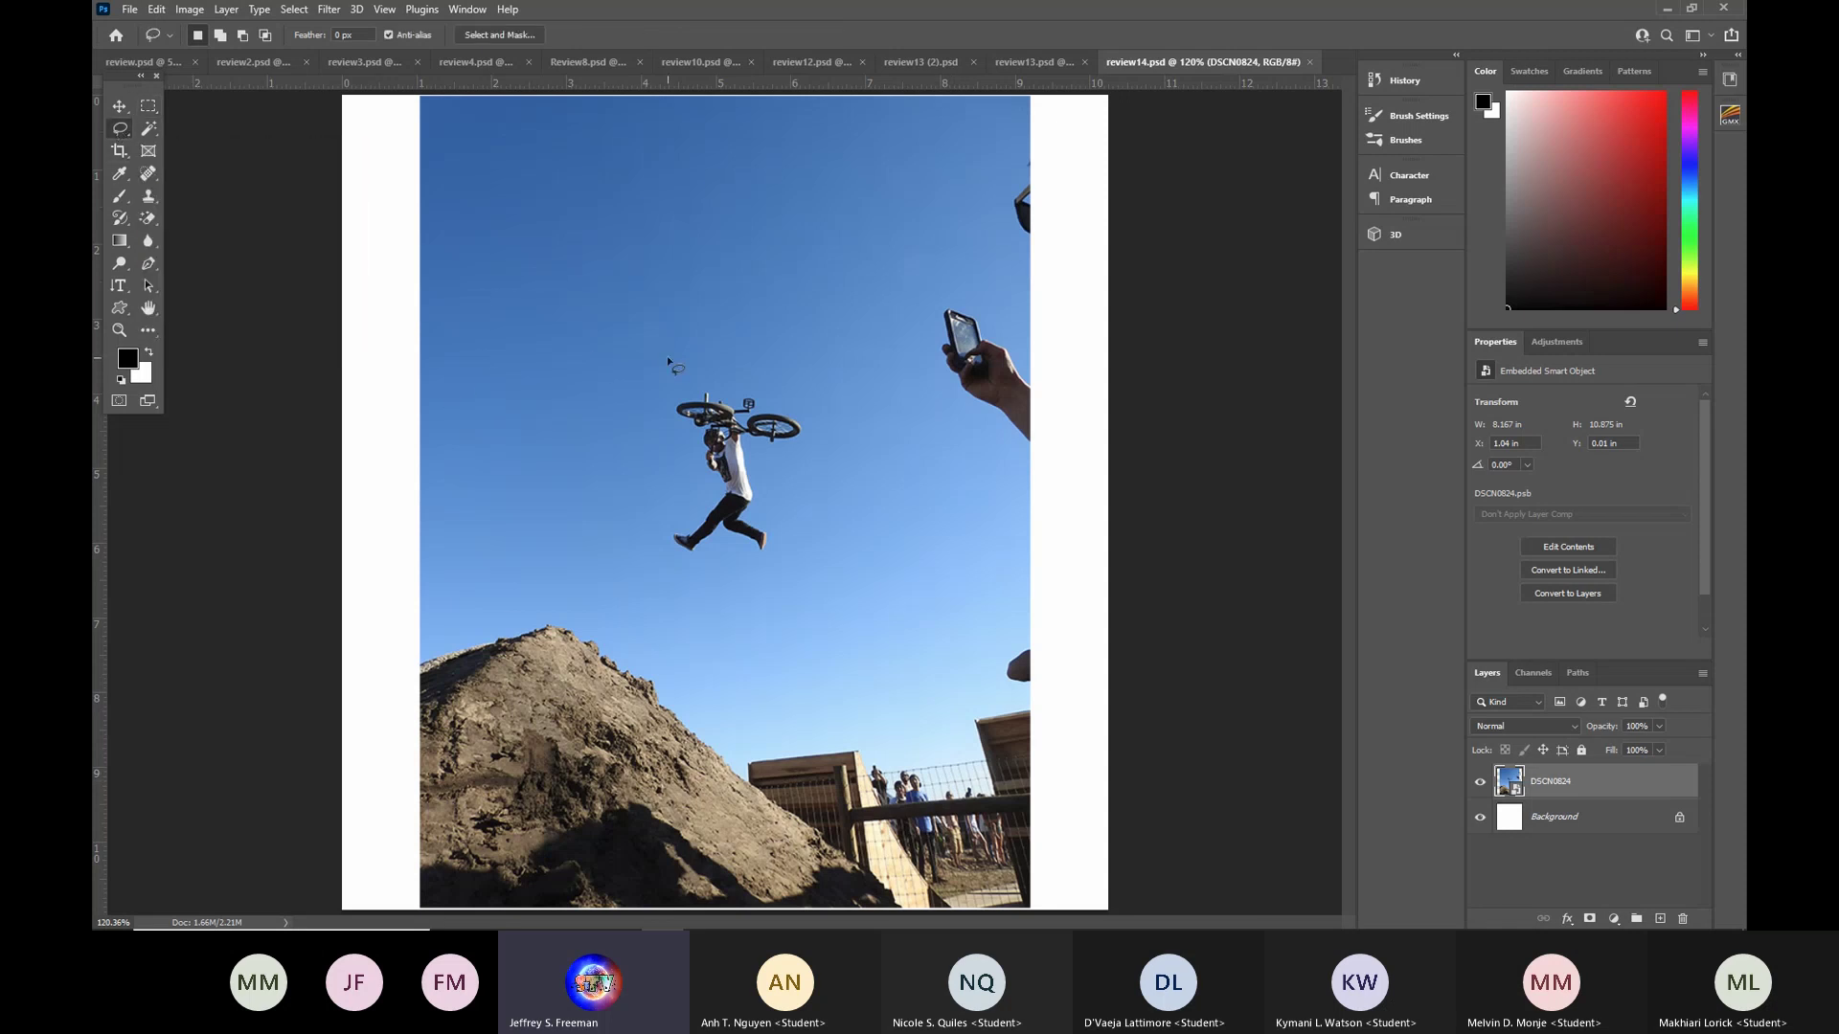
pyautogui.moveTo(657, 381)
pyautogui.mouseDown()
pyautogui.moveTo(658, 556)
pyautogui.moveTo(764, 564)
pyautogui.moveTo(804, 519)
pyautogui.moveTo(811, 416)
pyautogui.moveTo(752, 384)
pyautogui.moveTo(659, 388)
pyautogui.mouseUp()
# Rasterize the DSCN0824 smart object layer, keeping the selection around the biker.
pyautogui.click(157, 10)
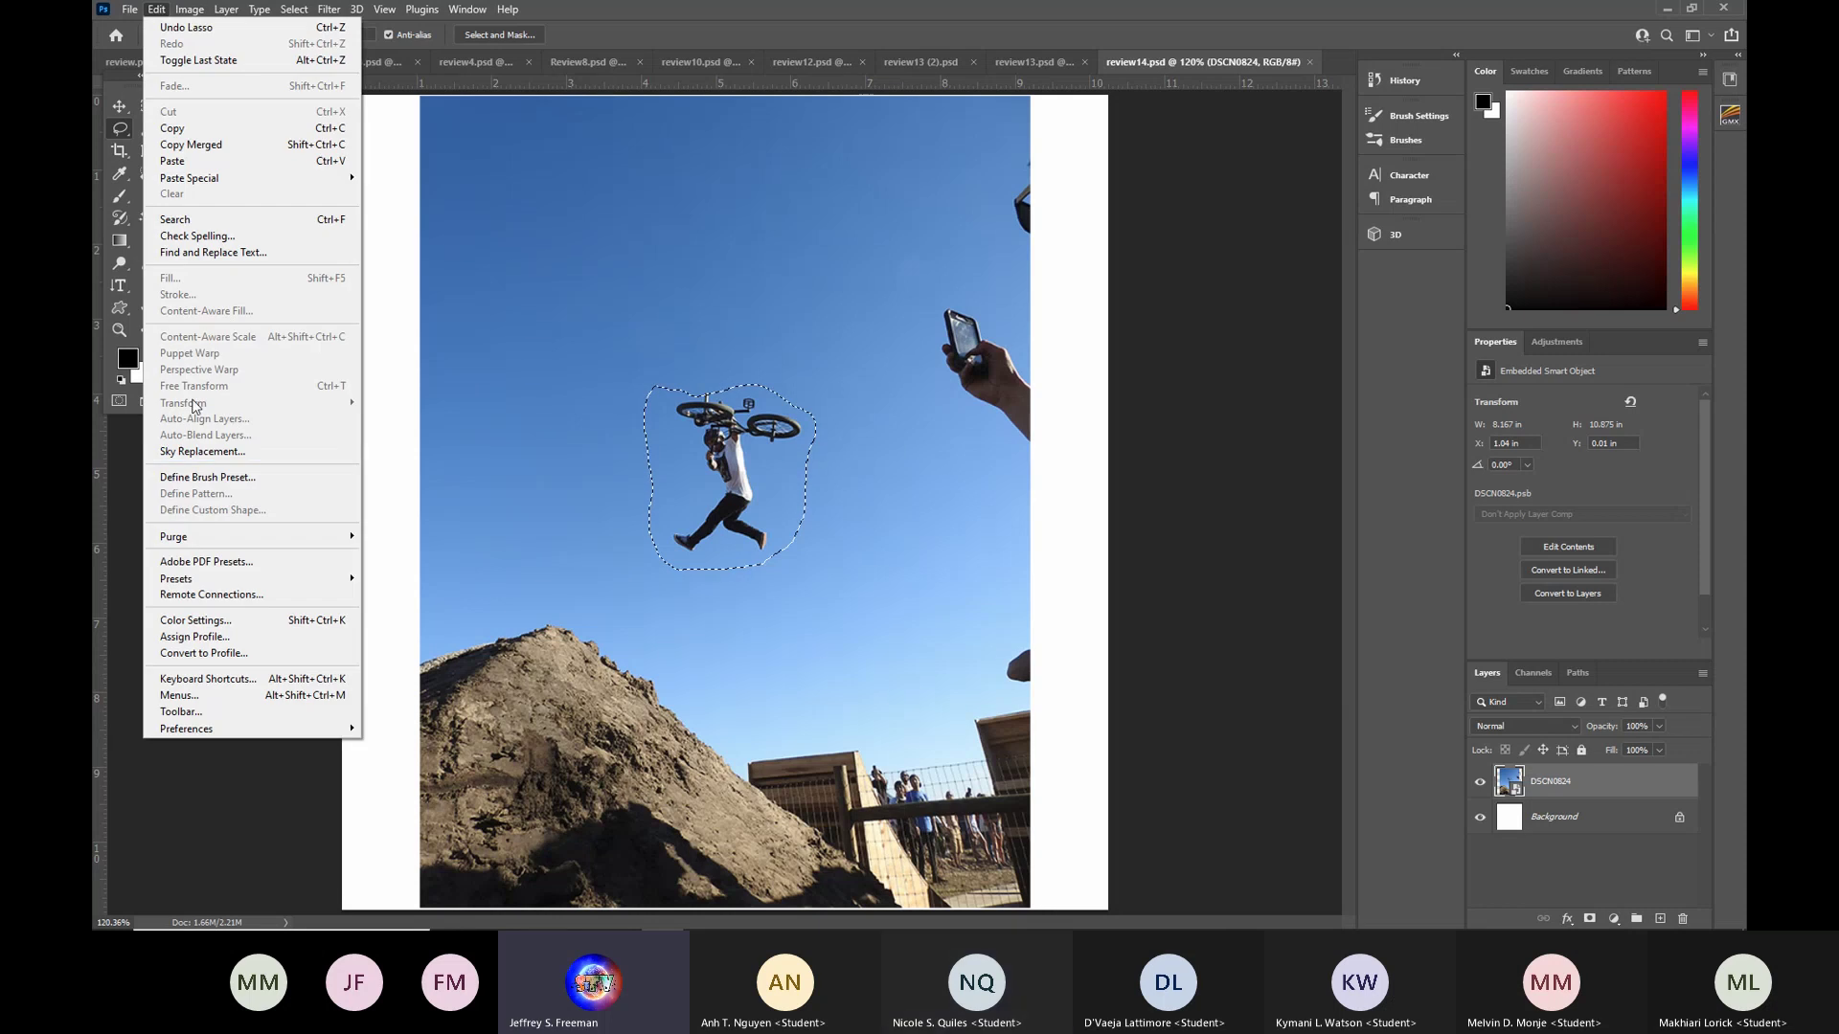
pyautogui.click(661, 183)
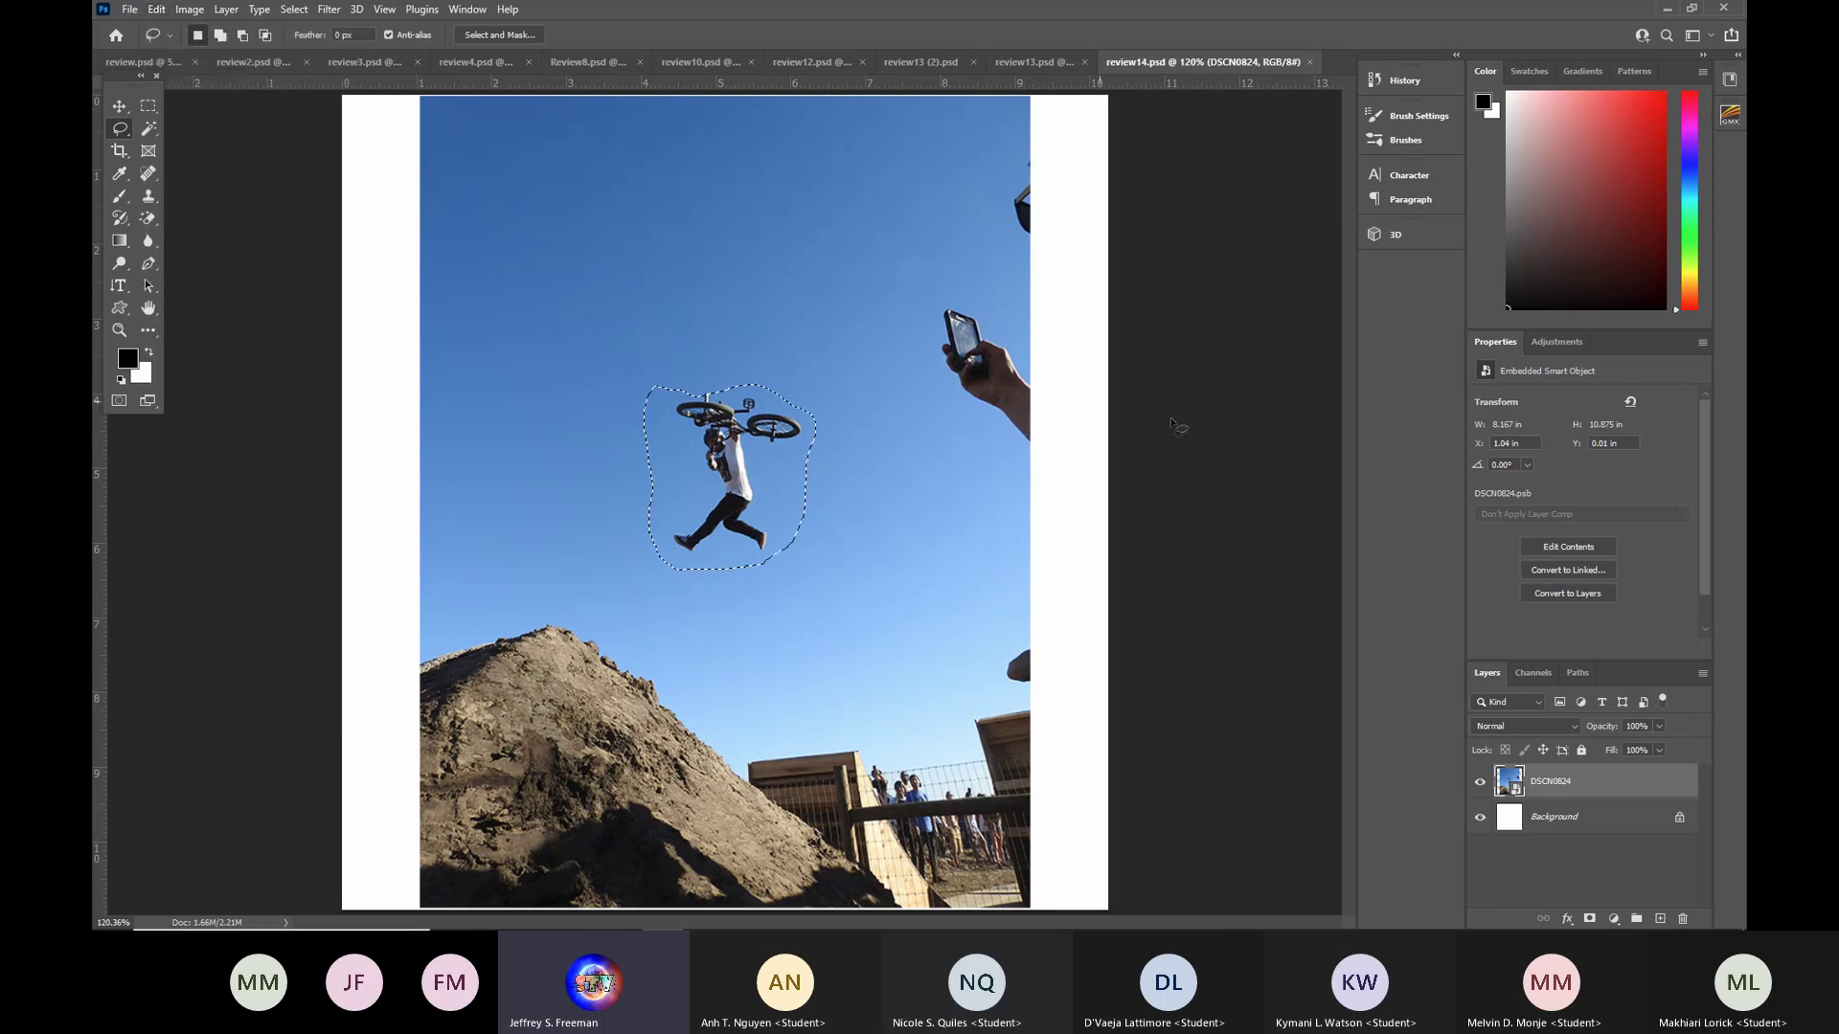
pyautogui.rightClick(1641, 785)
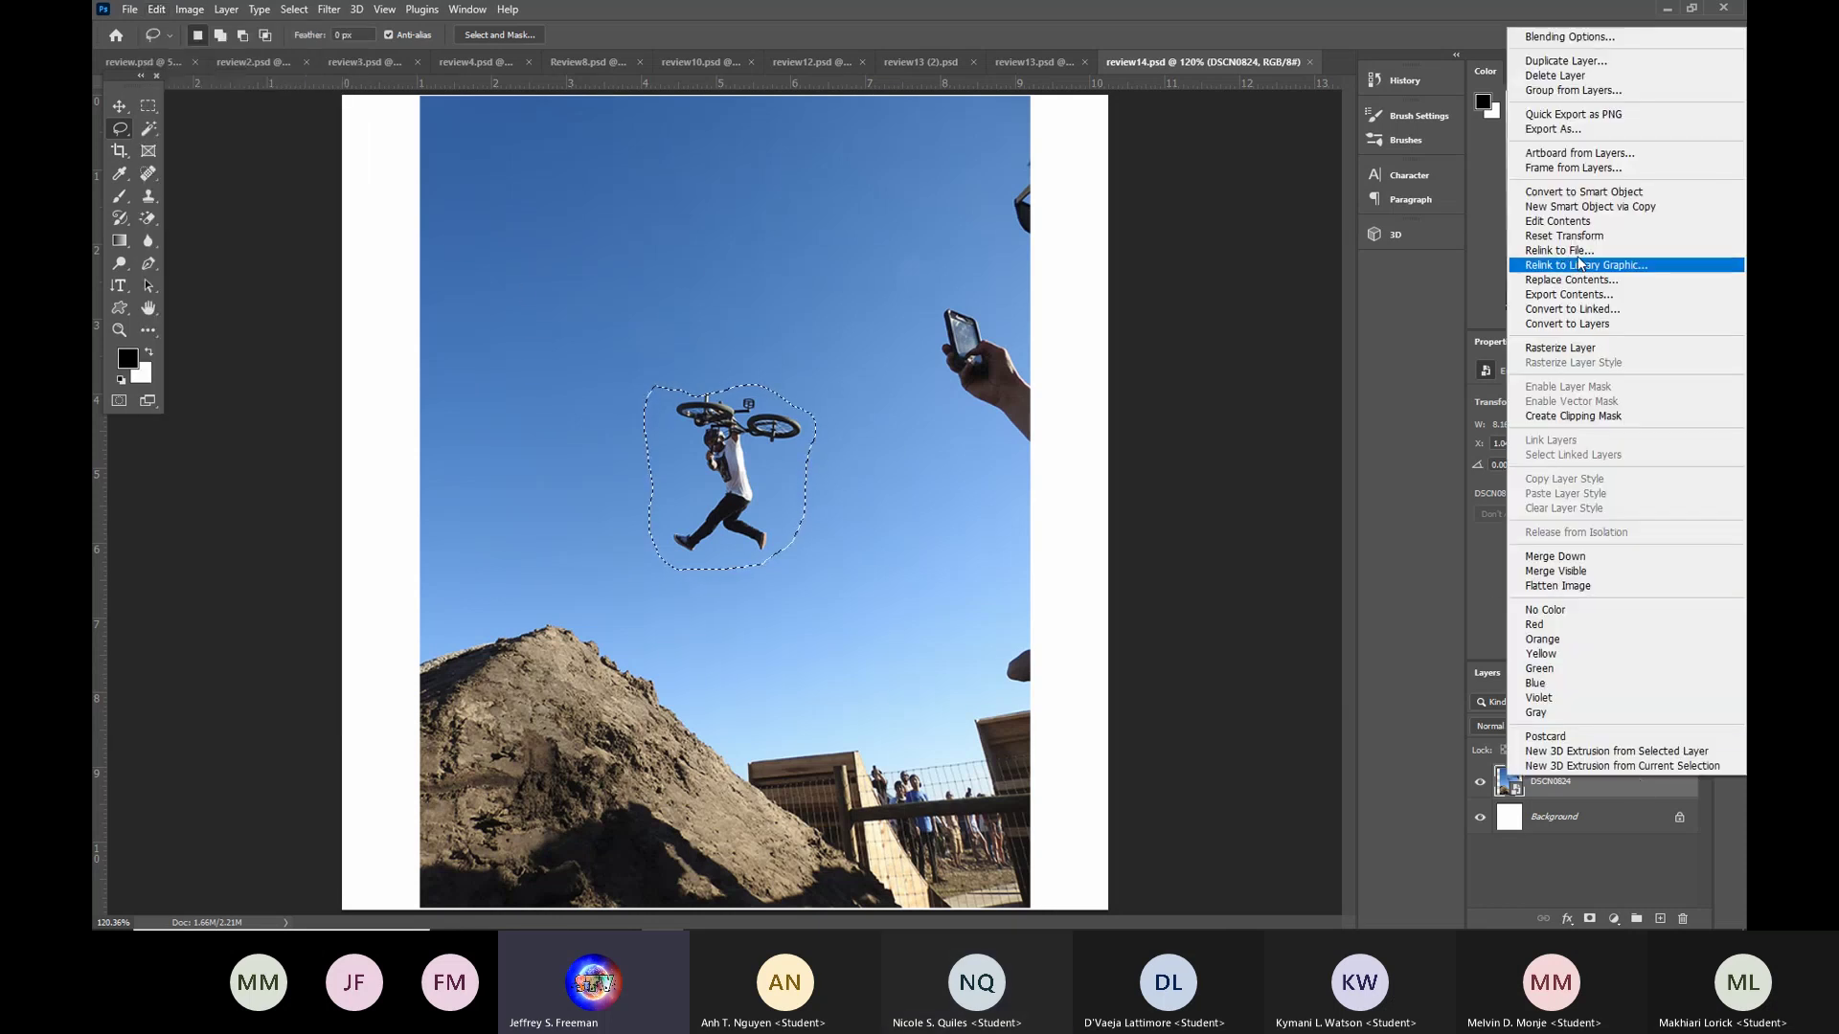
pyautogui.click(1577, 349)
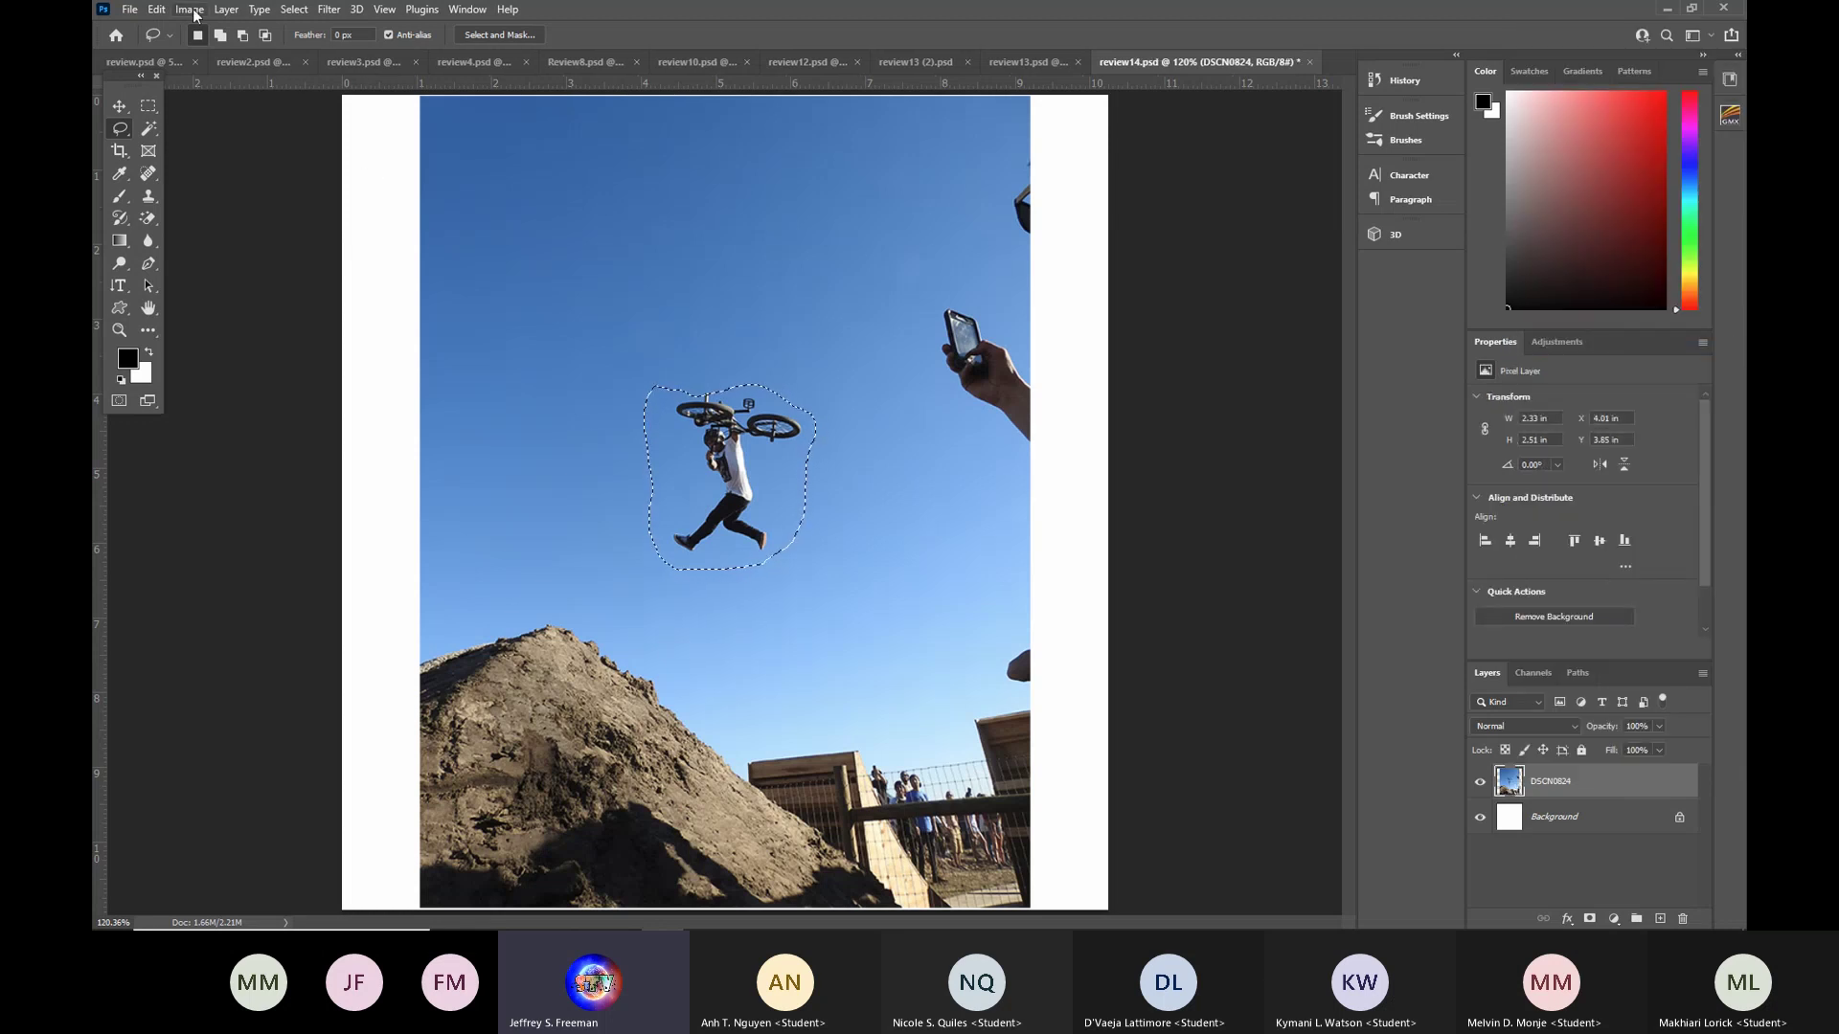
# Fill the selected biker area with Content-Aware contents and Color Adaptation at 100% opacity, and close review14.psd without saving.
pyautogui.click(156, 9)
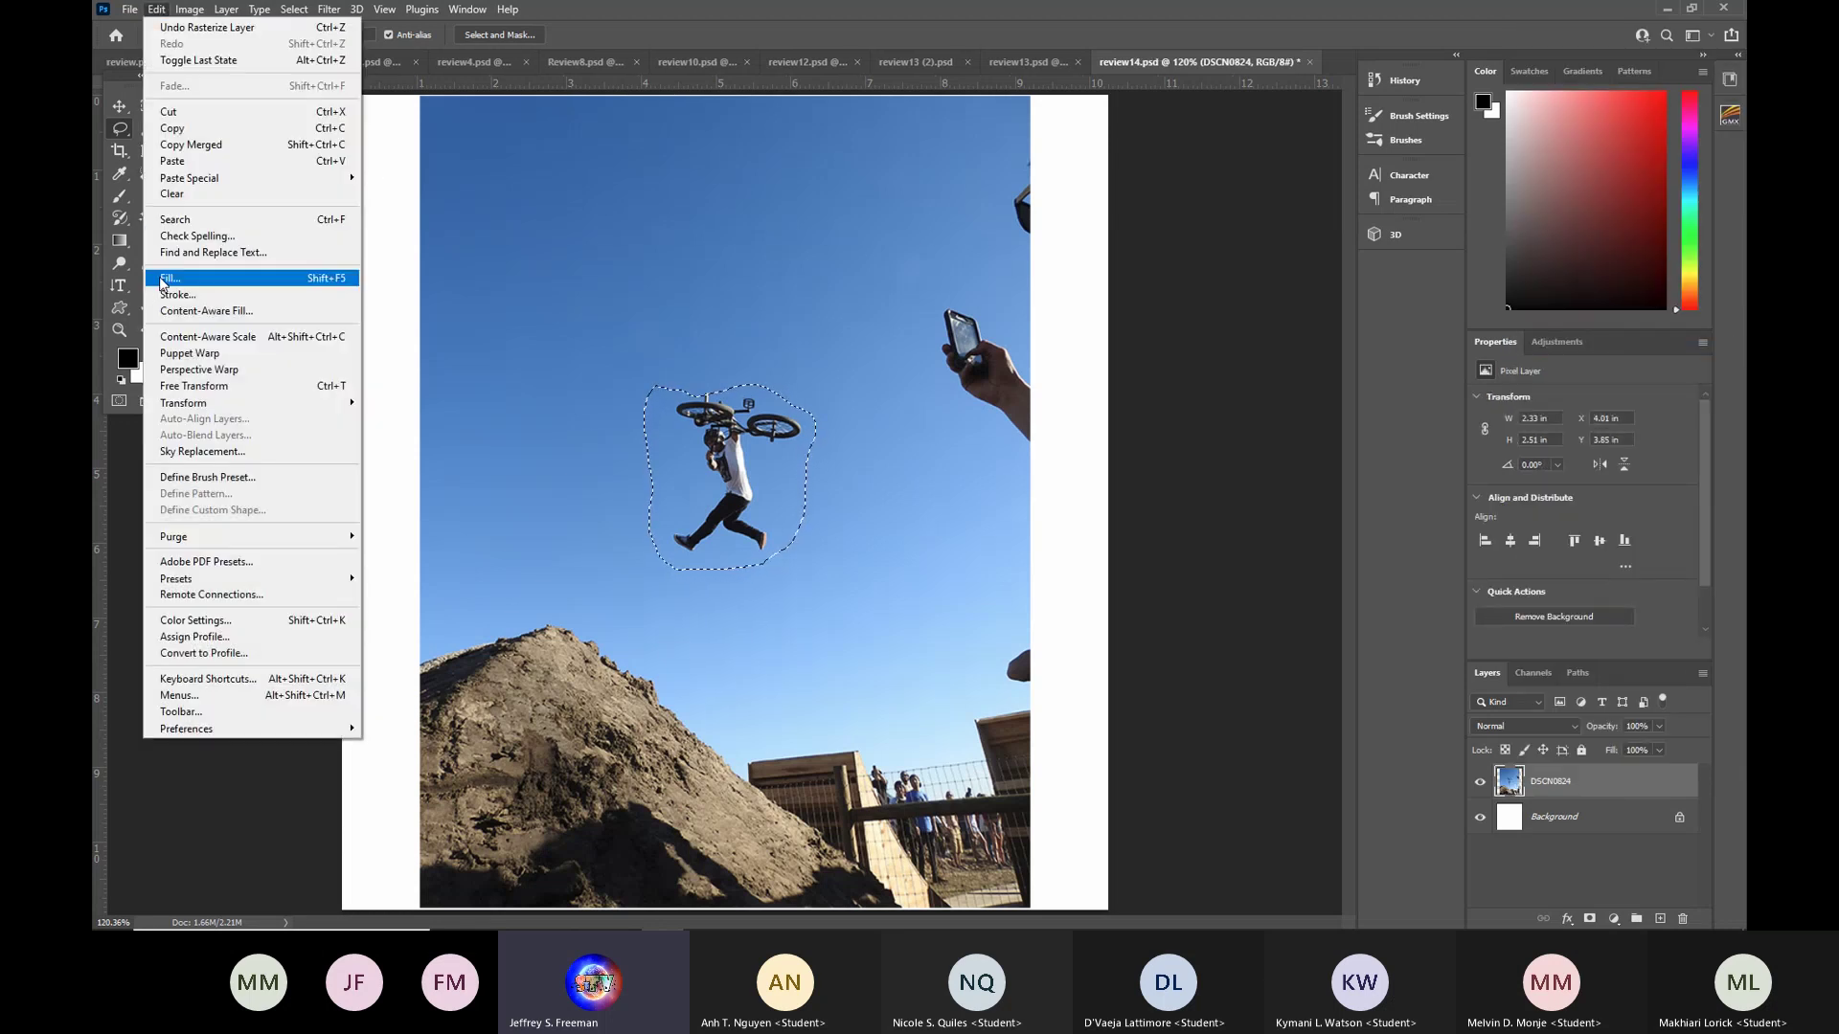
pyautogui.click(161, 280)
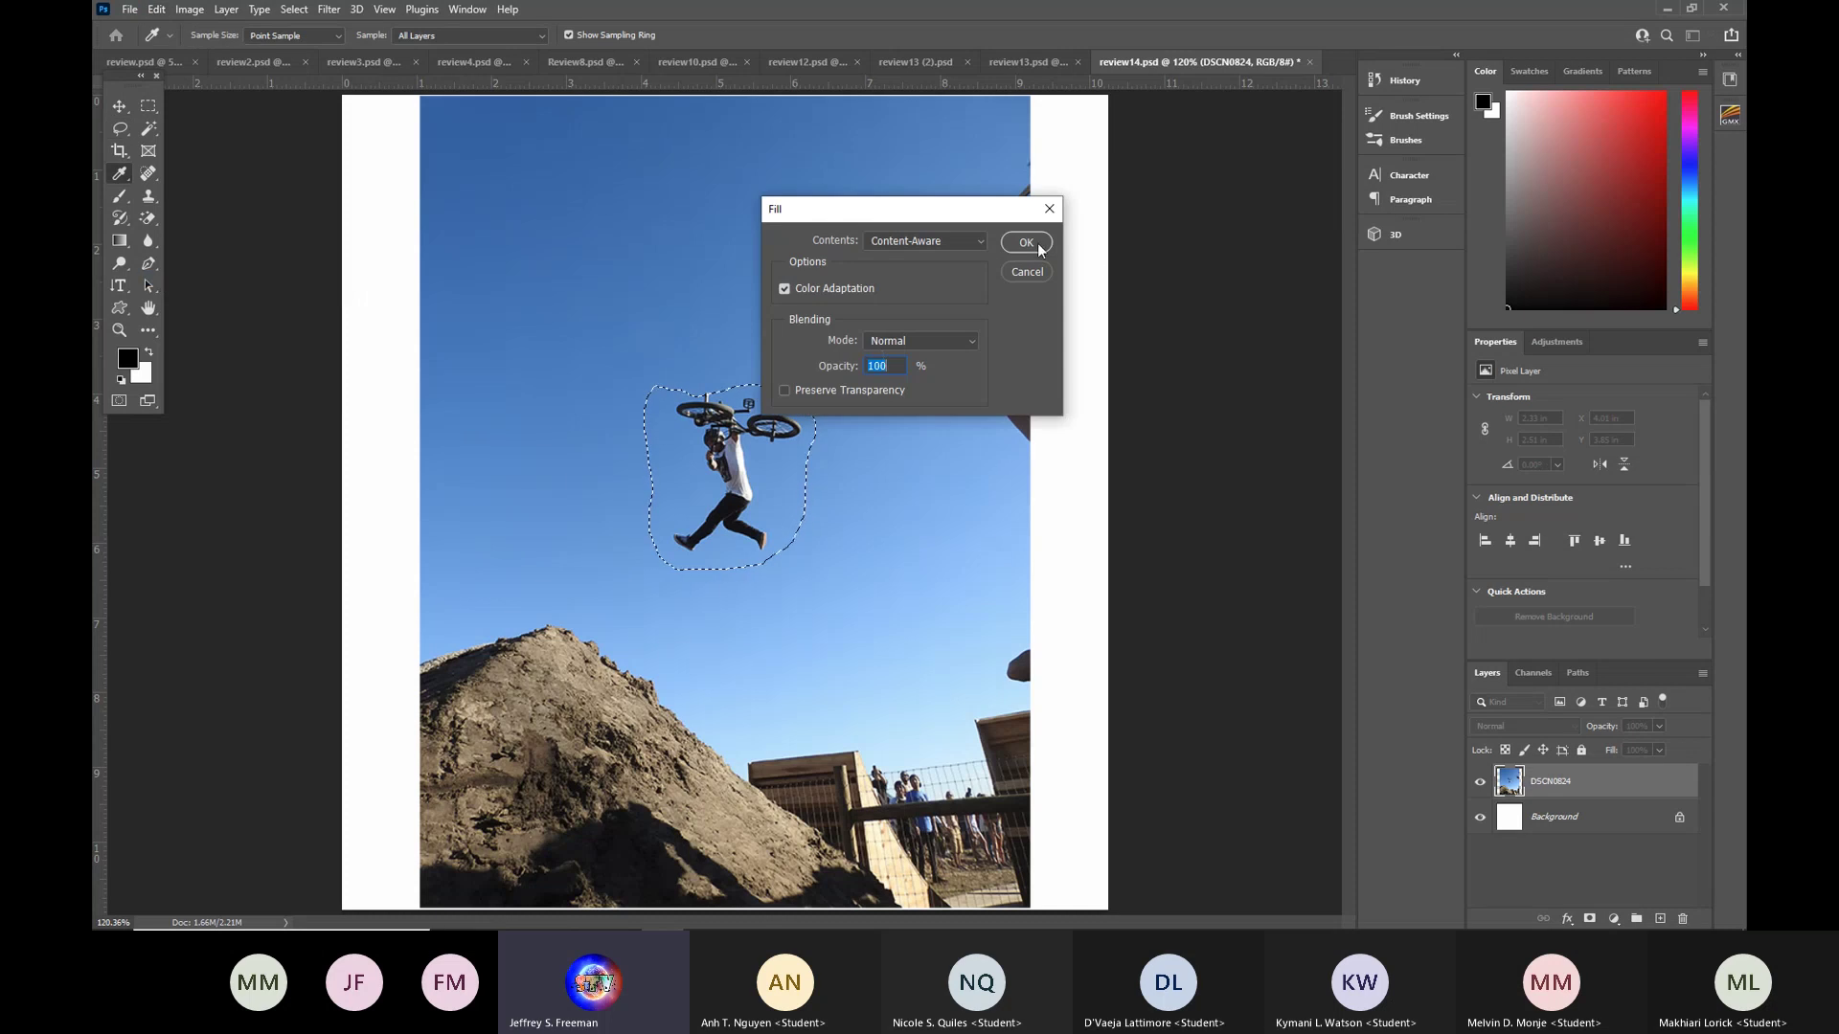
pyautogui.click(1026, 243)
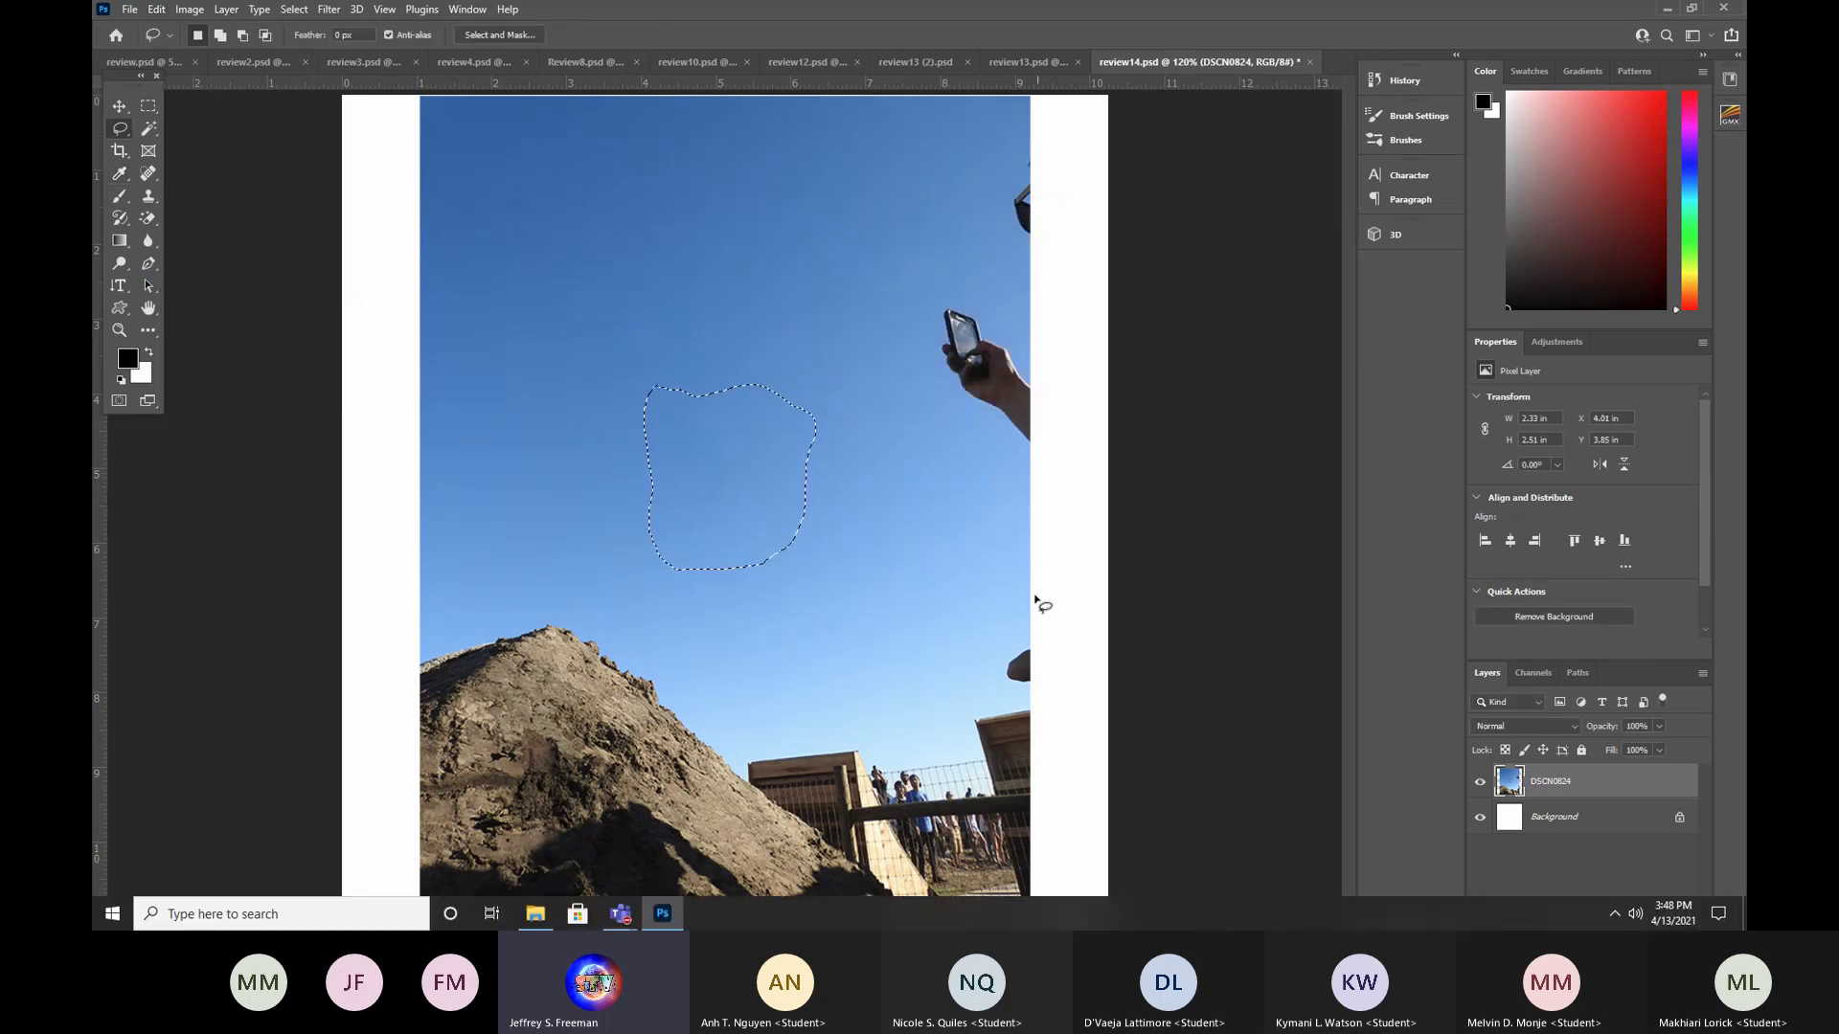
pyautogui.click(1310, 61)
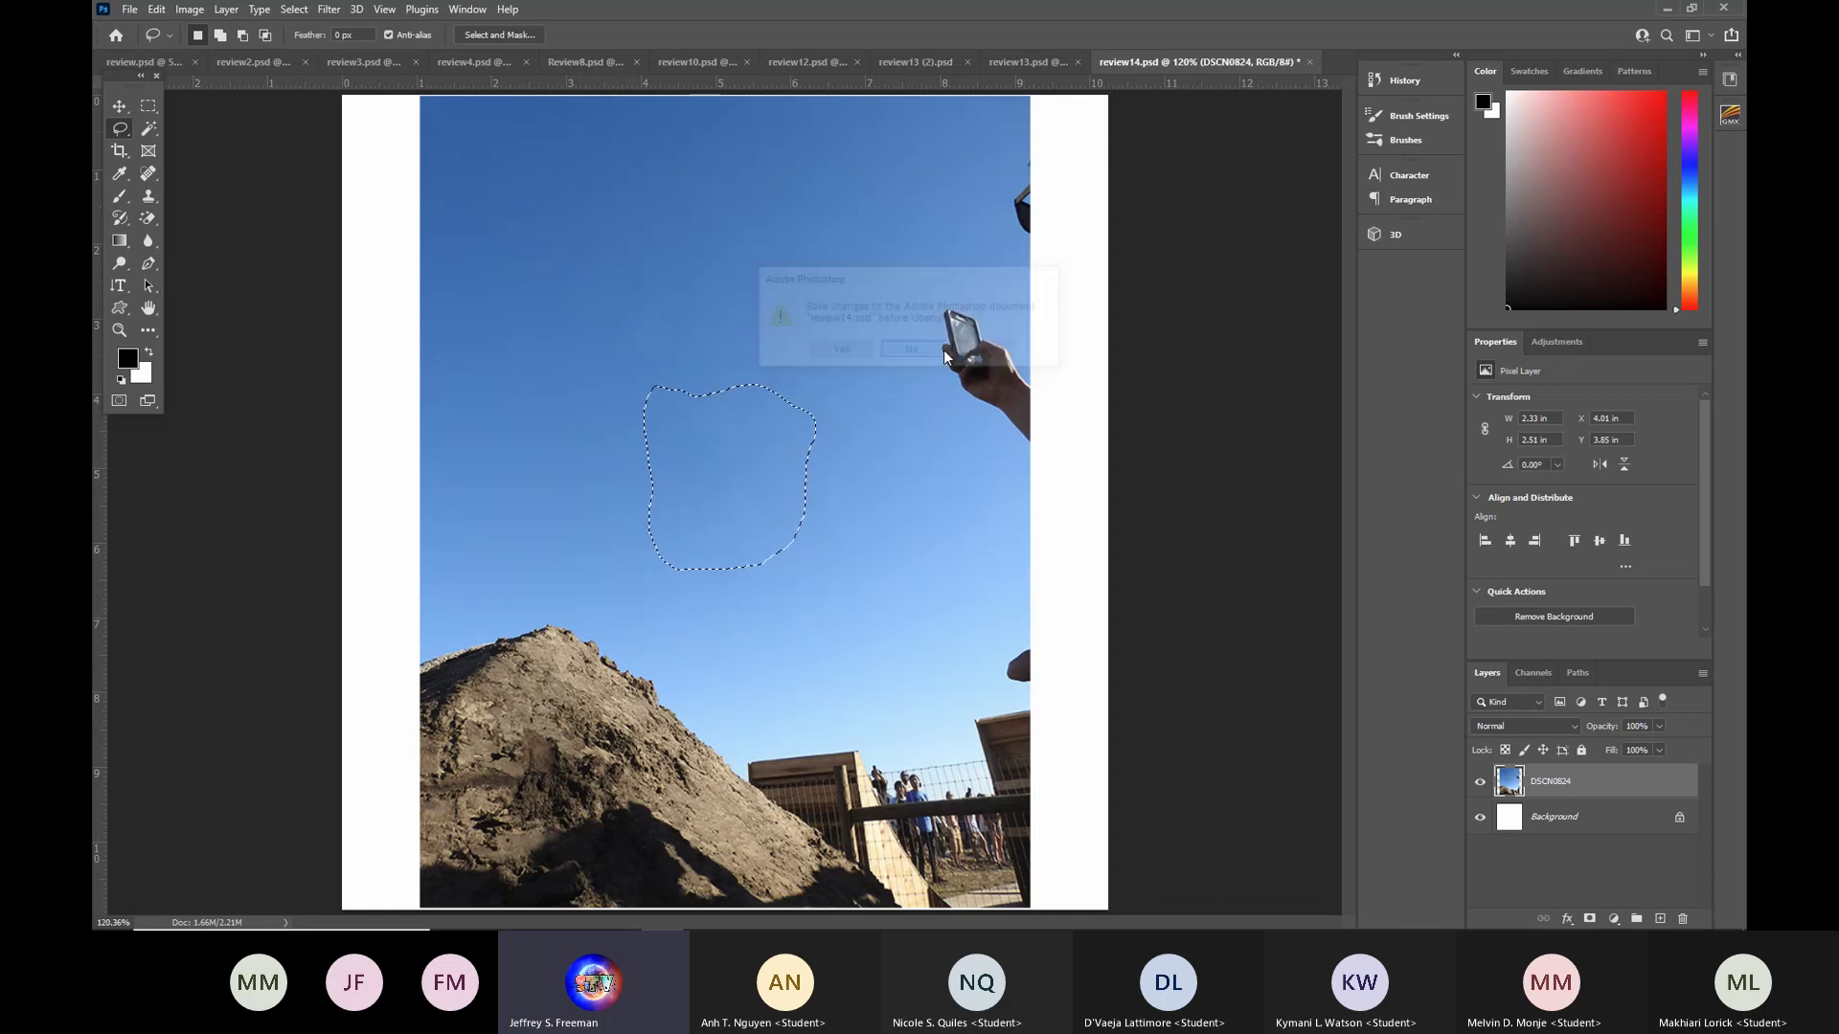
pyautogui.click(951, 350)
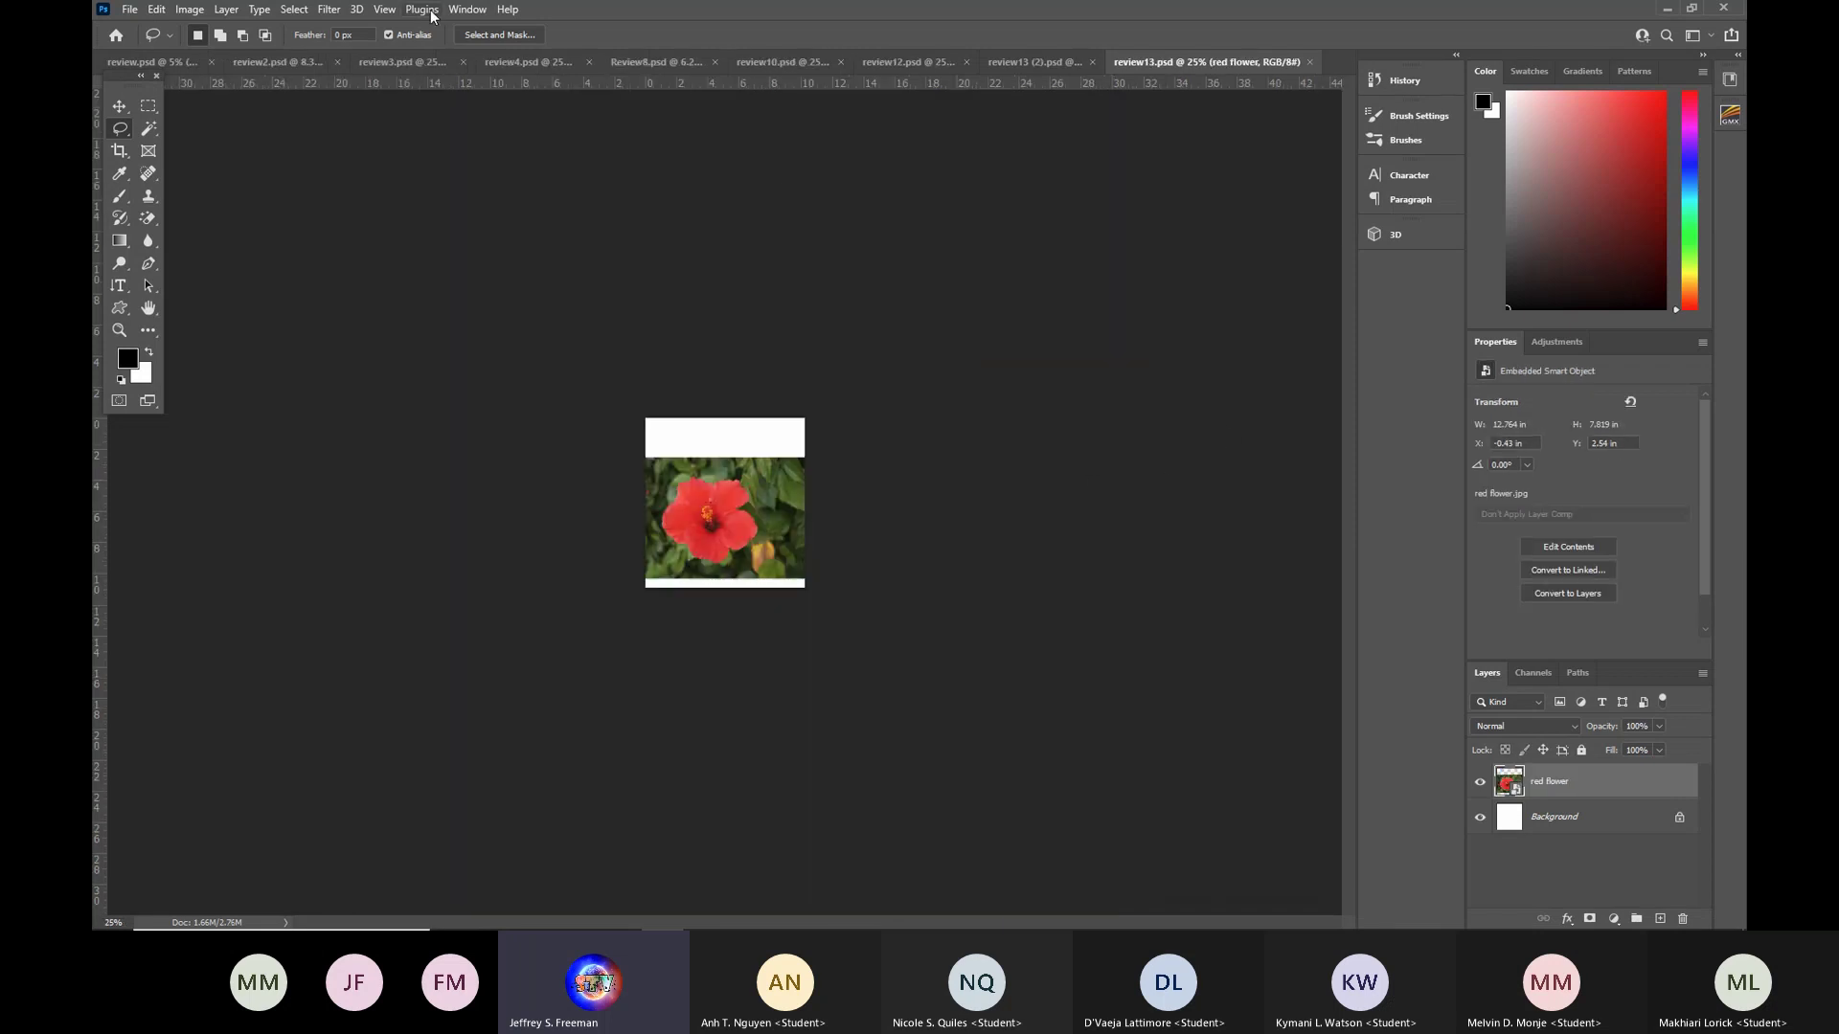
# Select the red hibiscus flower in review13.psd with the Quick Selection tool.
pyautogui.click(383, 11)
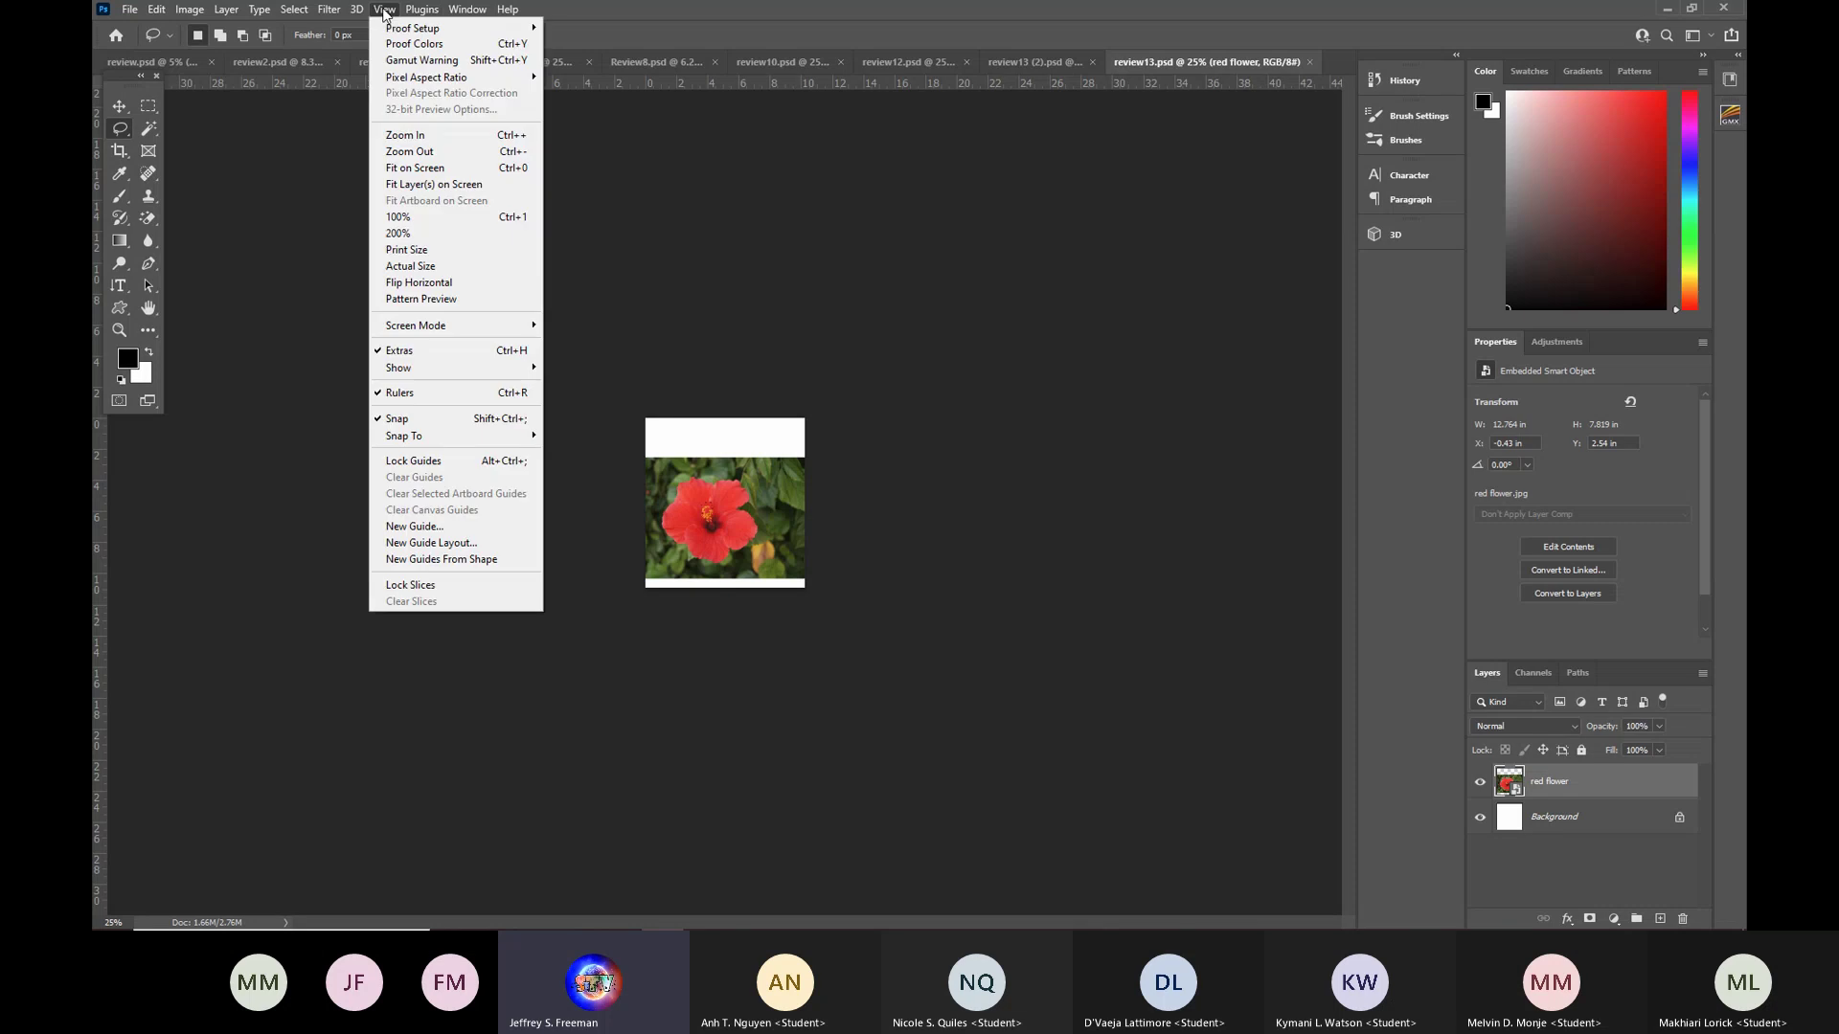
pyautogui.click(404, 168)
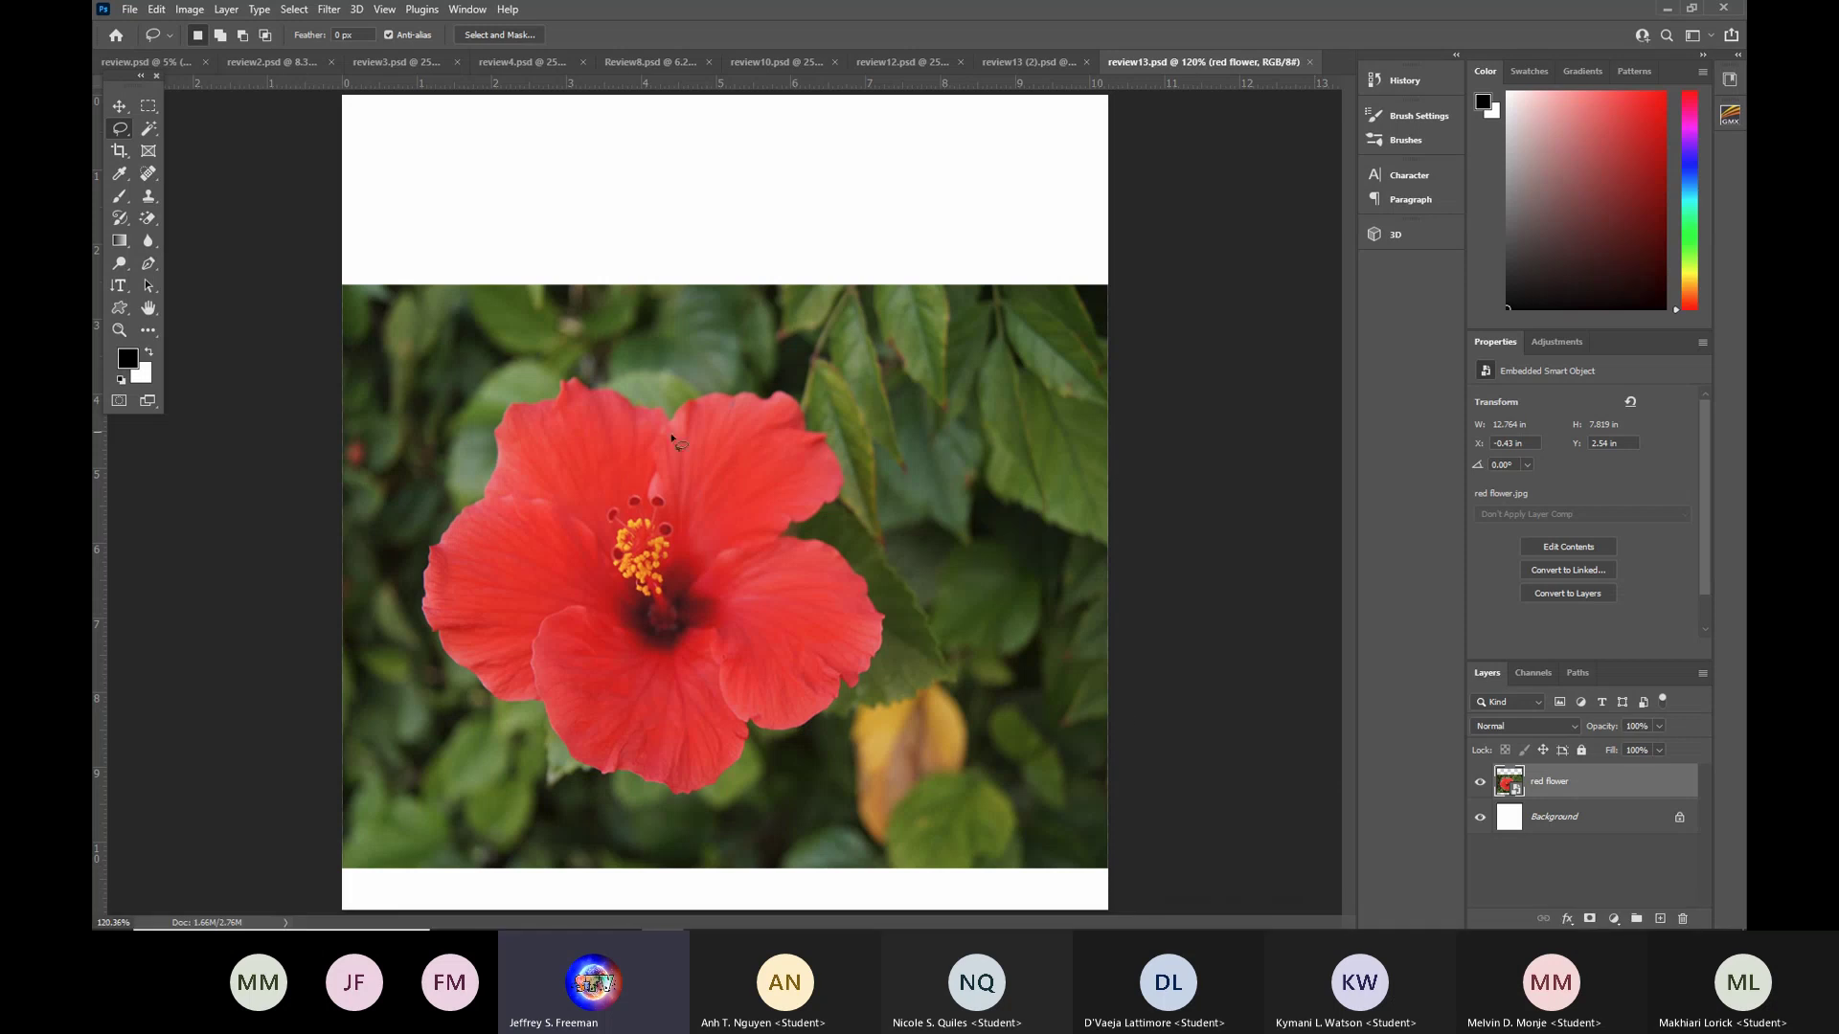
pyautogui.click(149, 132)
pyautogui.rightClick(149, 134)
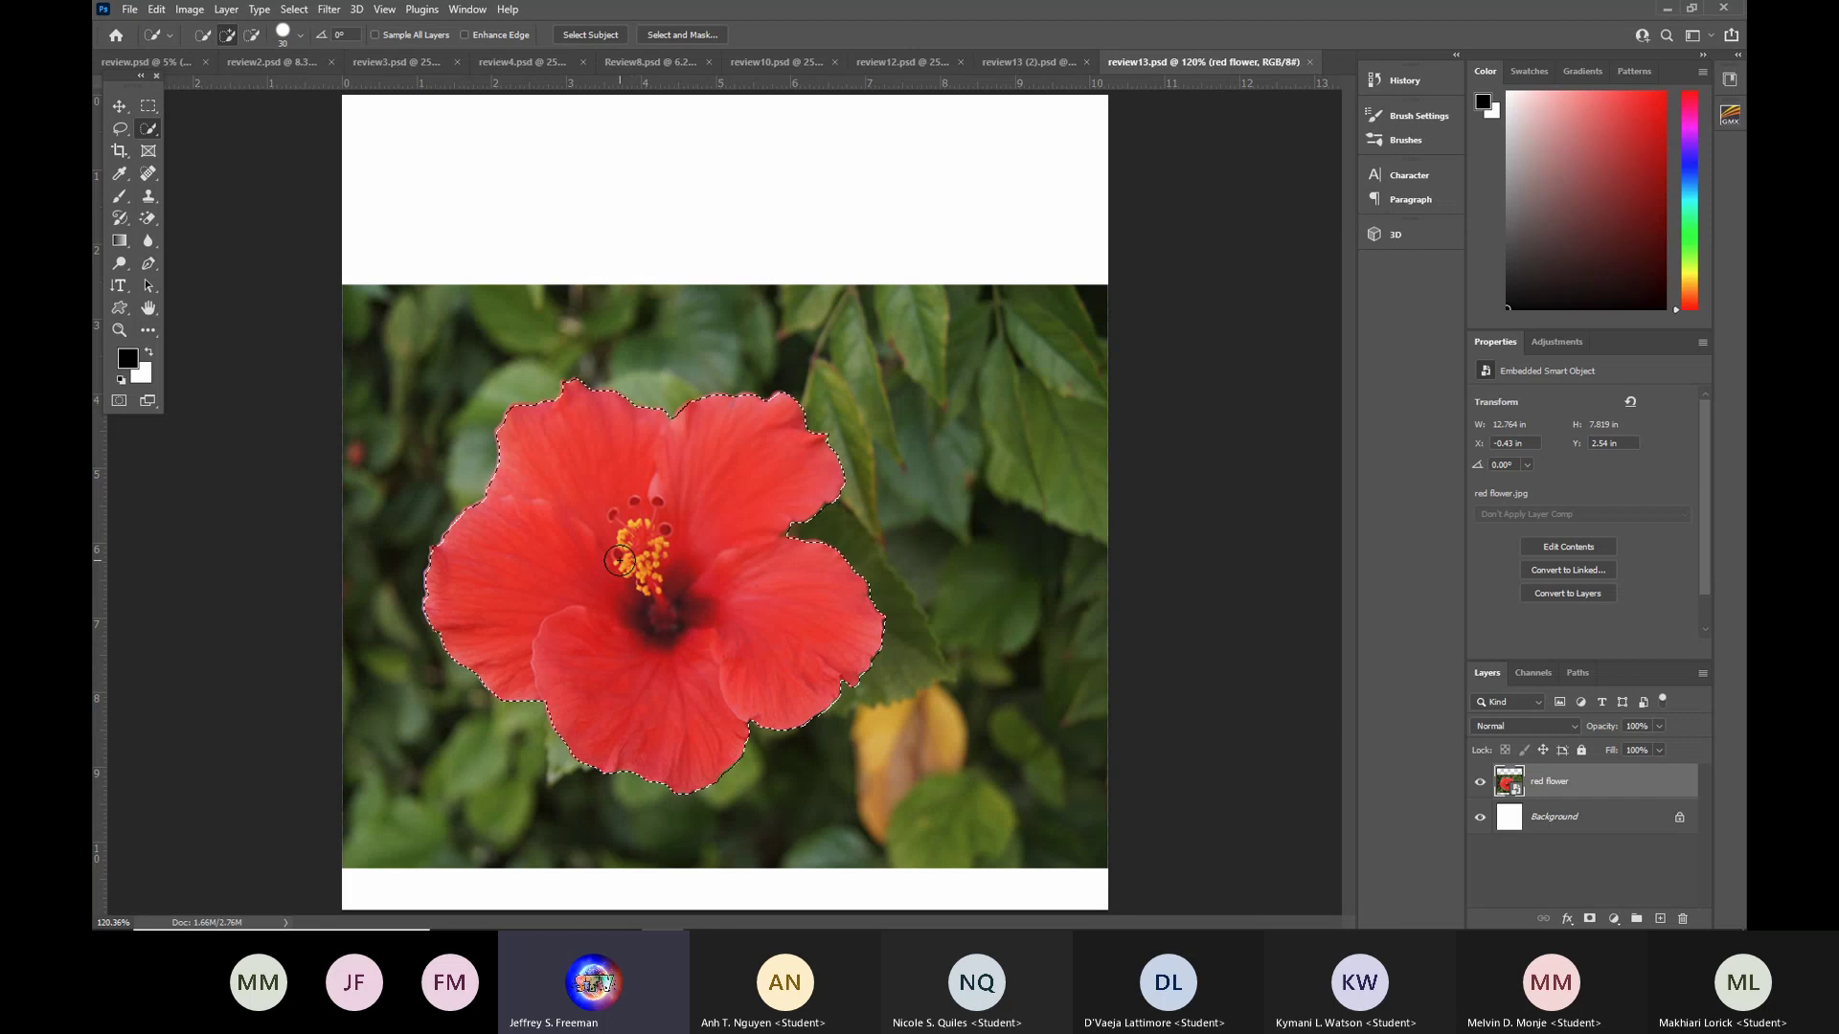
pyautogui.press('c')
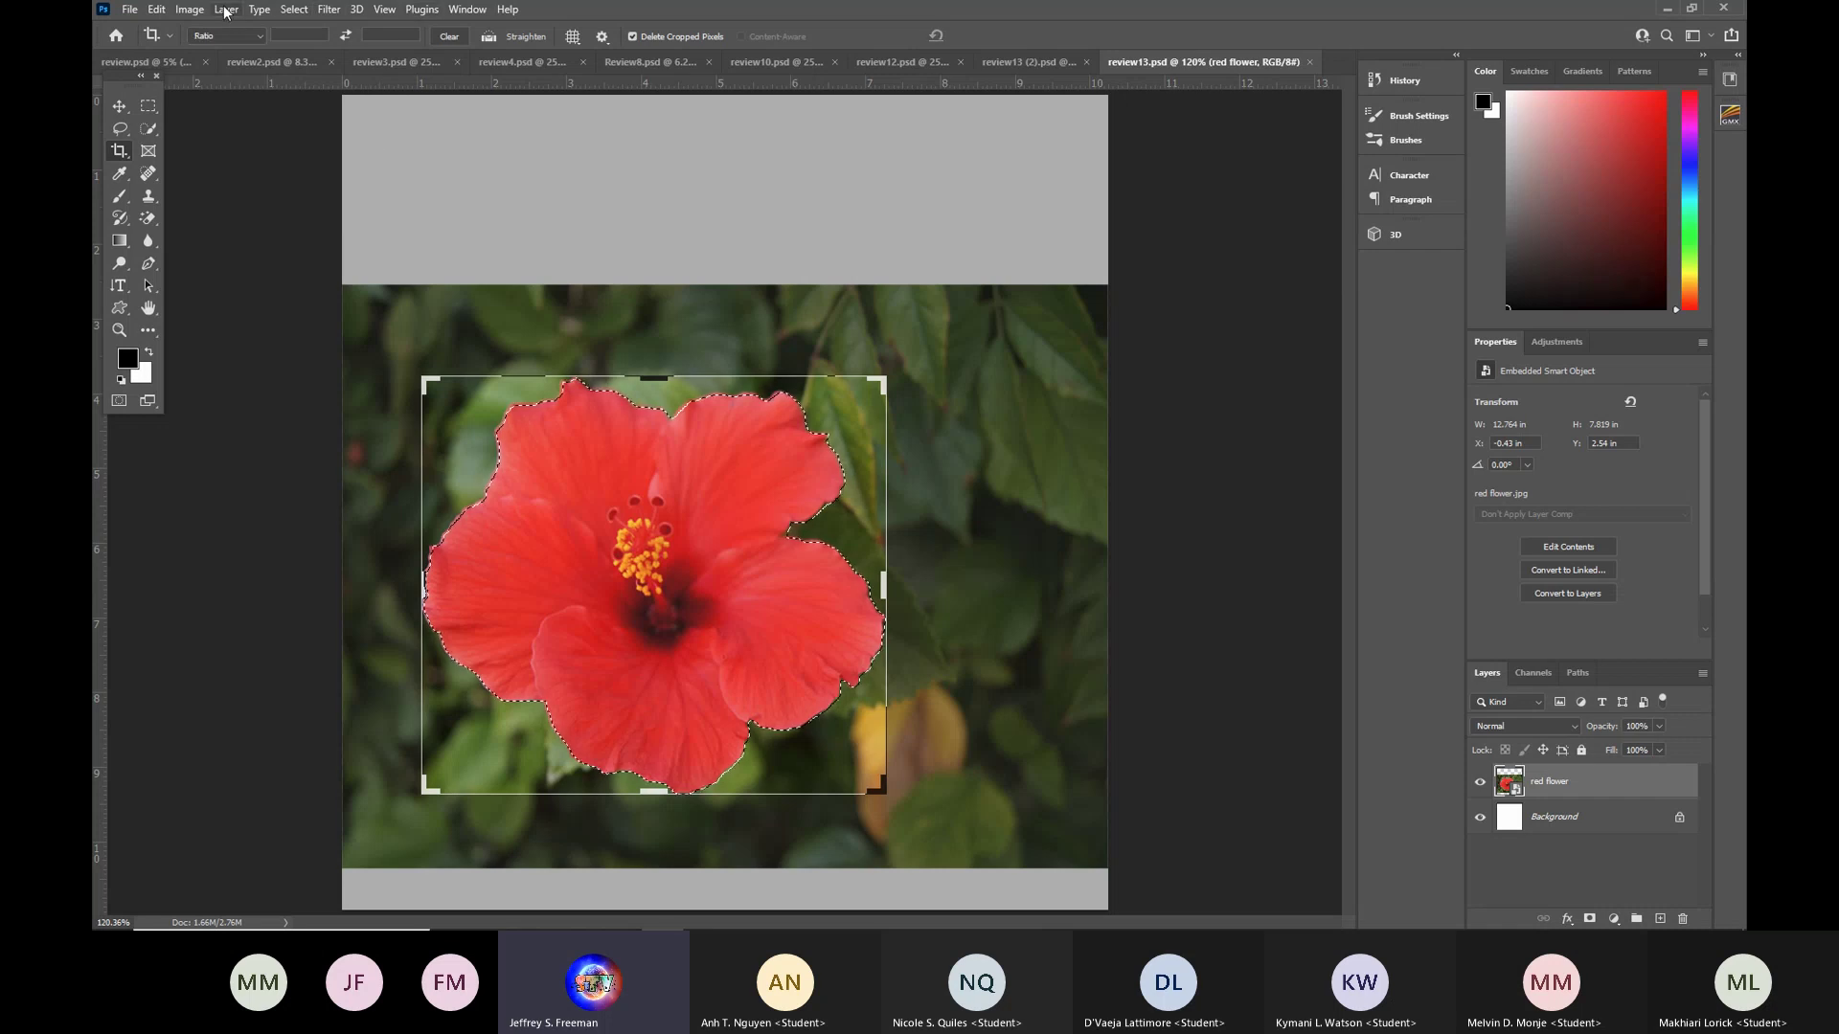
pyautogui.press('Escape')
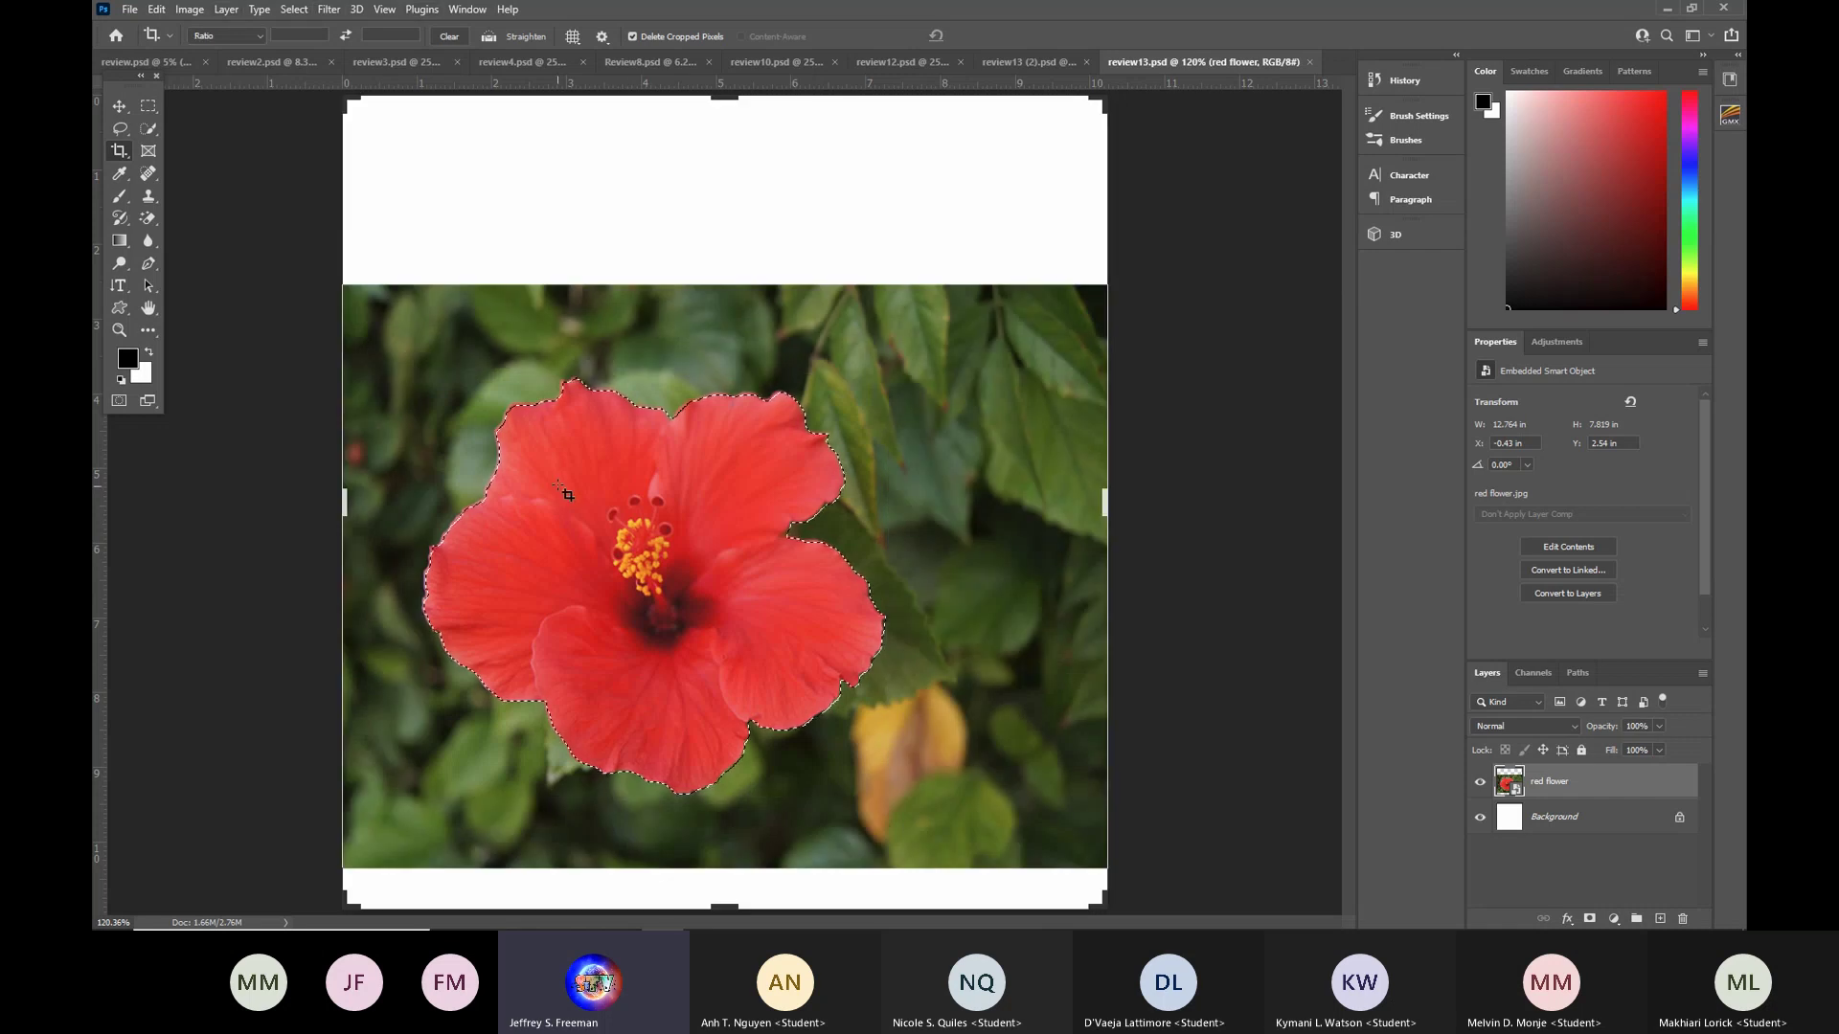
# Copy the selected flower onto a new layer and hide the red flower layer.
pyautogui.press('ctrl')
pyautogui.click(1662, 920)
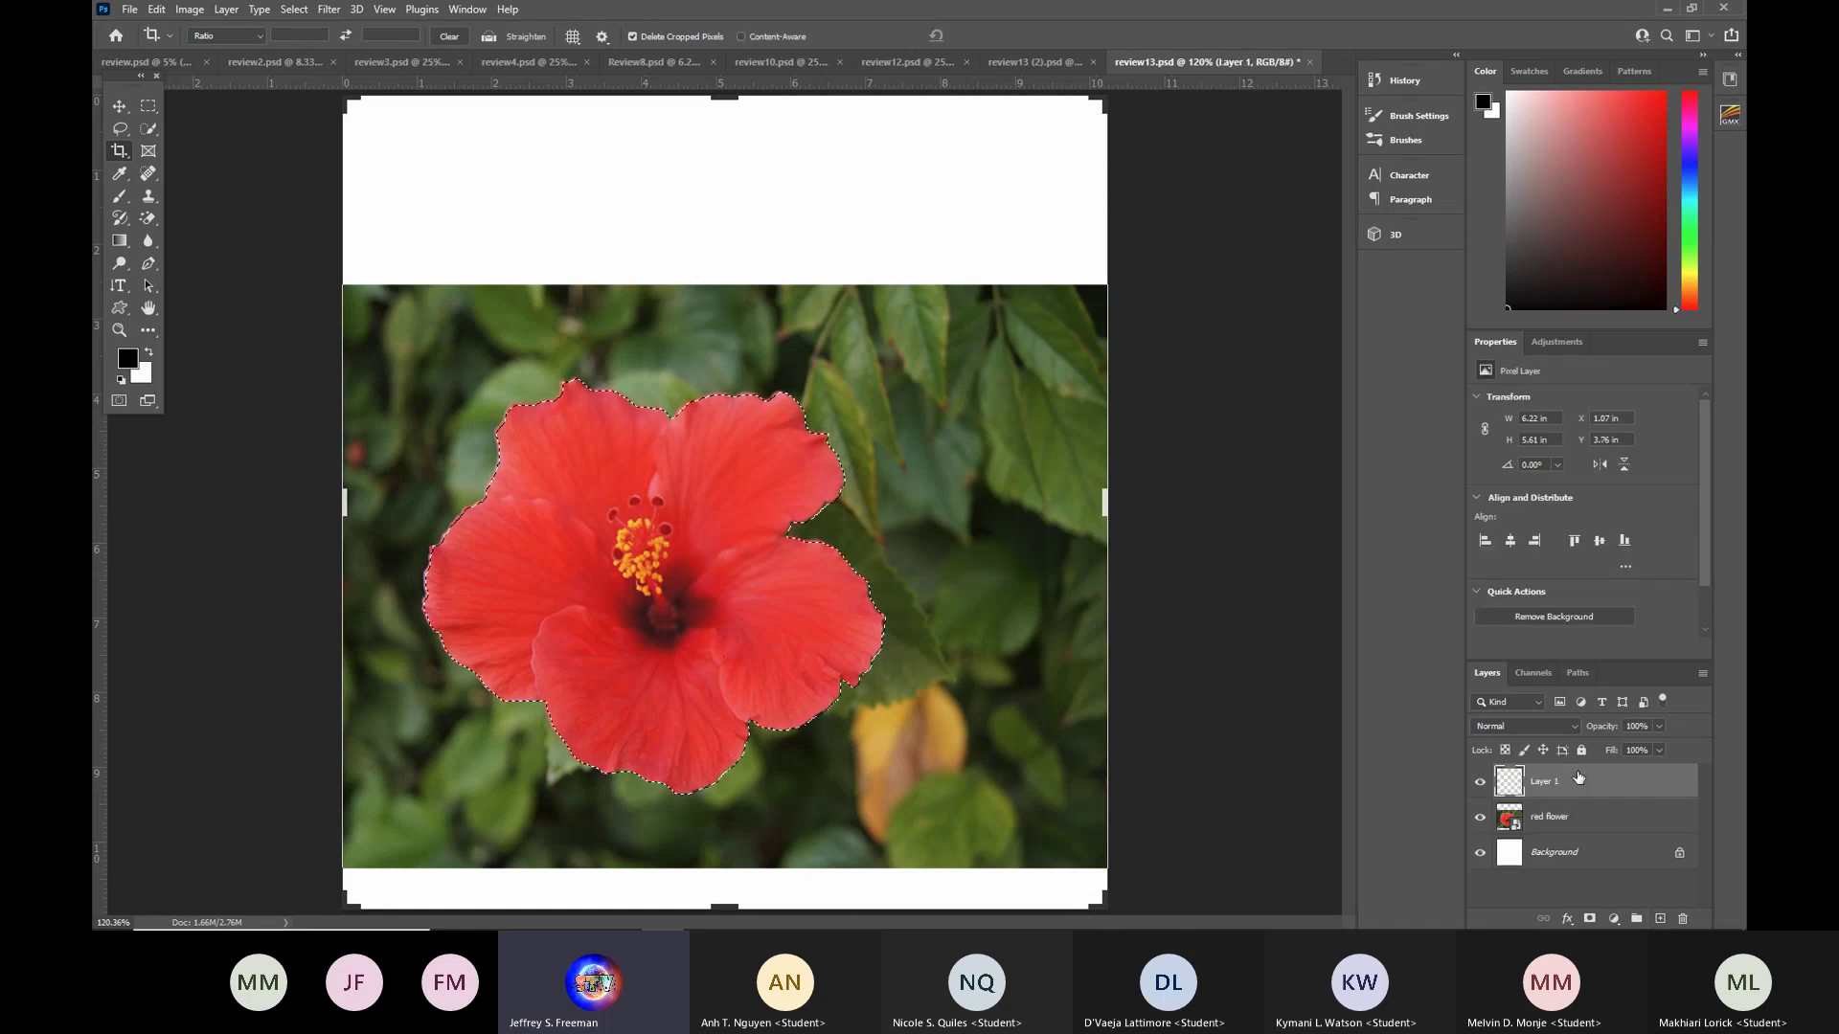
pyautogui.hotkey('ctrl', 'v')
pyautogui.click(1479, 817)
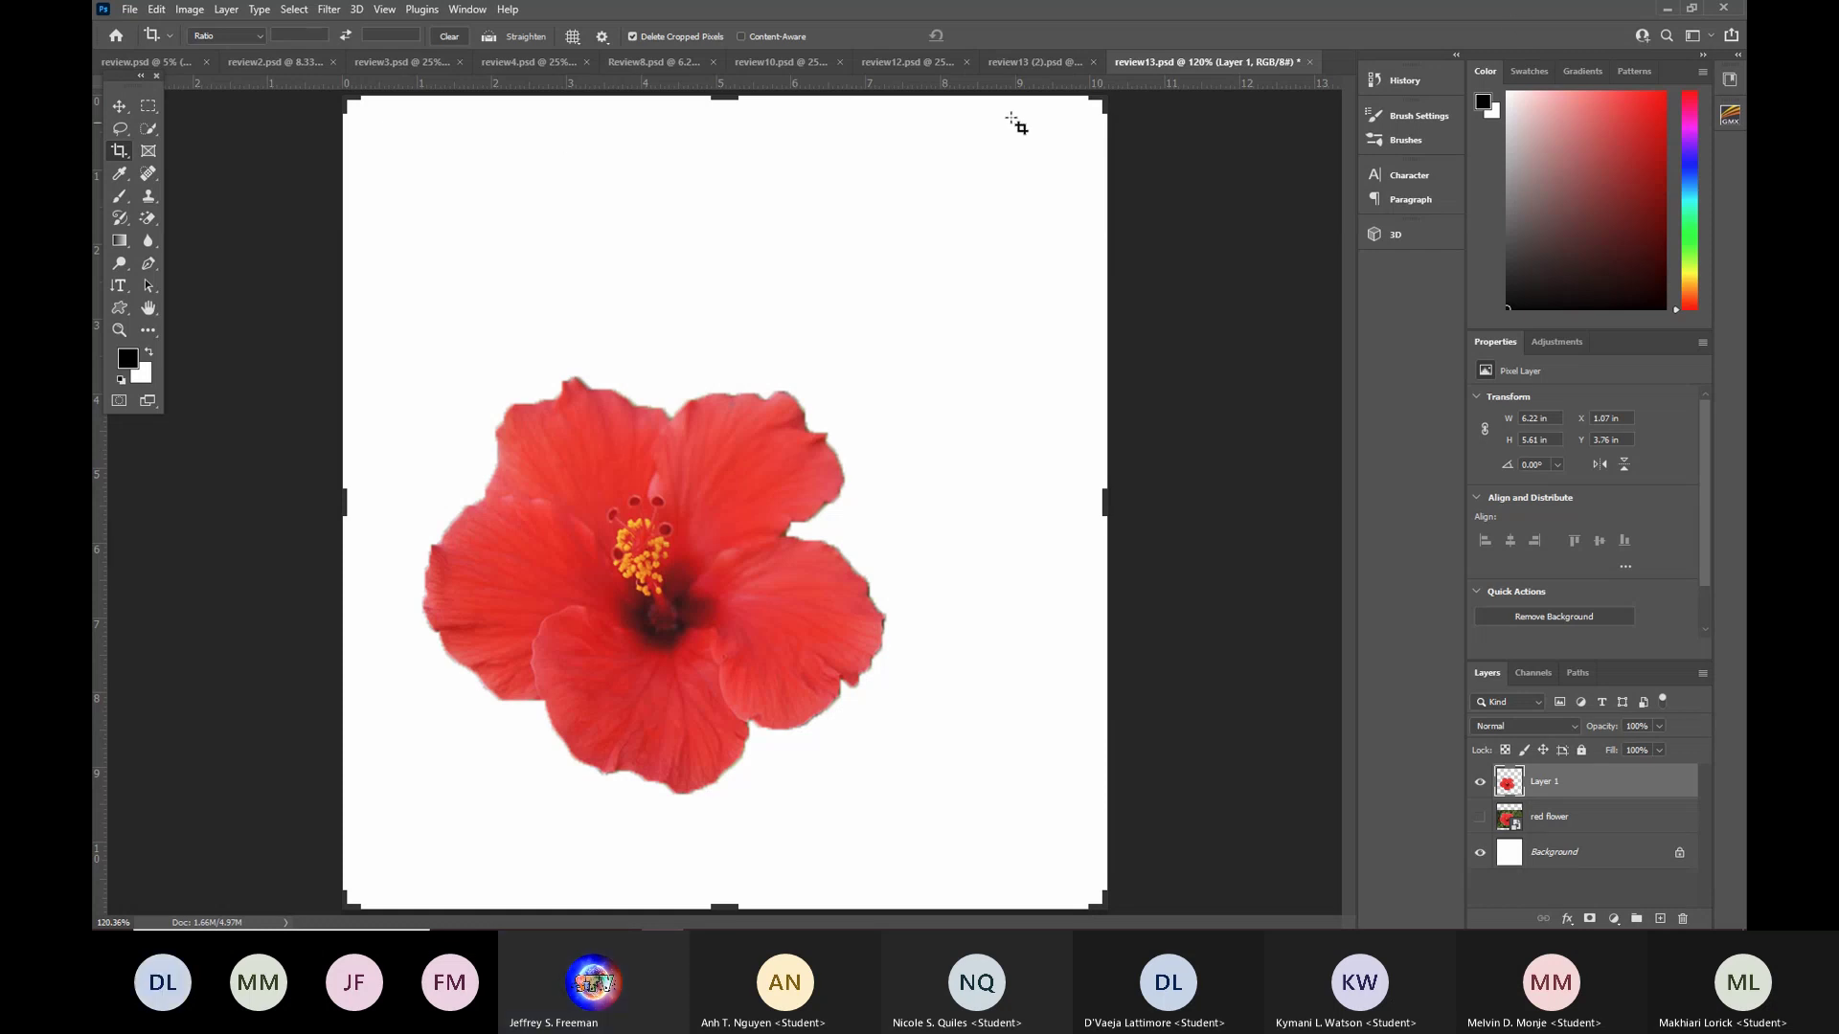
# Close review13.psd without saving, and close the duplicate file review13 (2).psd as well.
pyautogui.click(1311, 62)
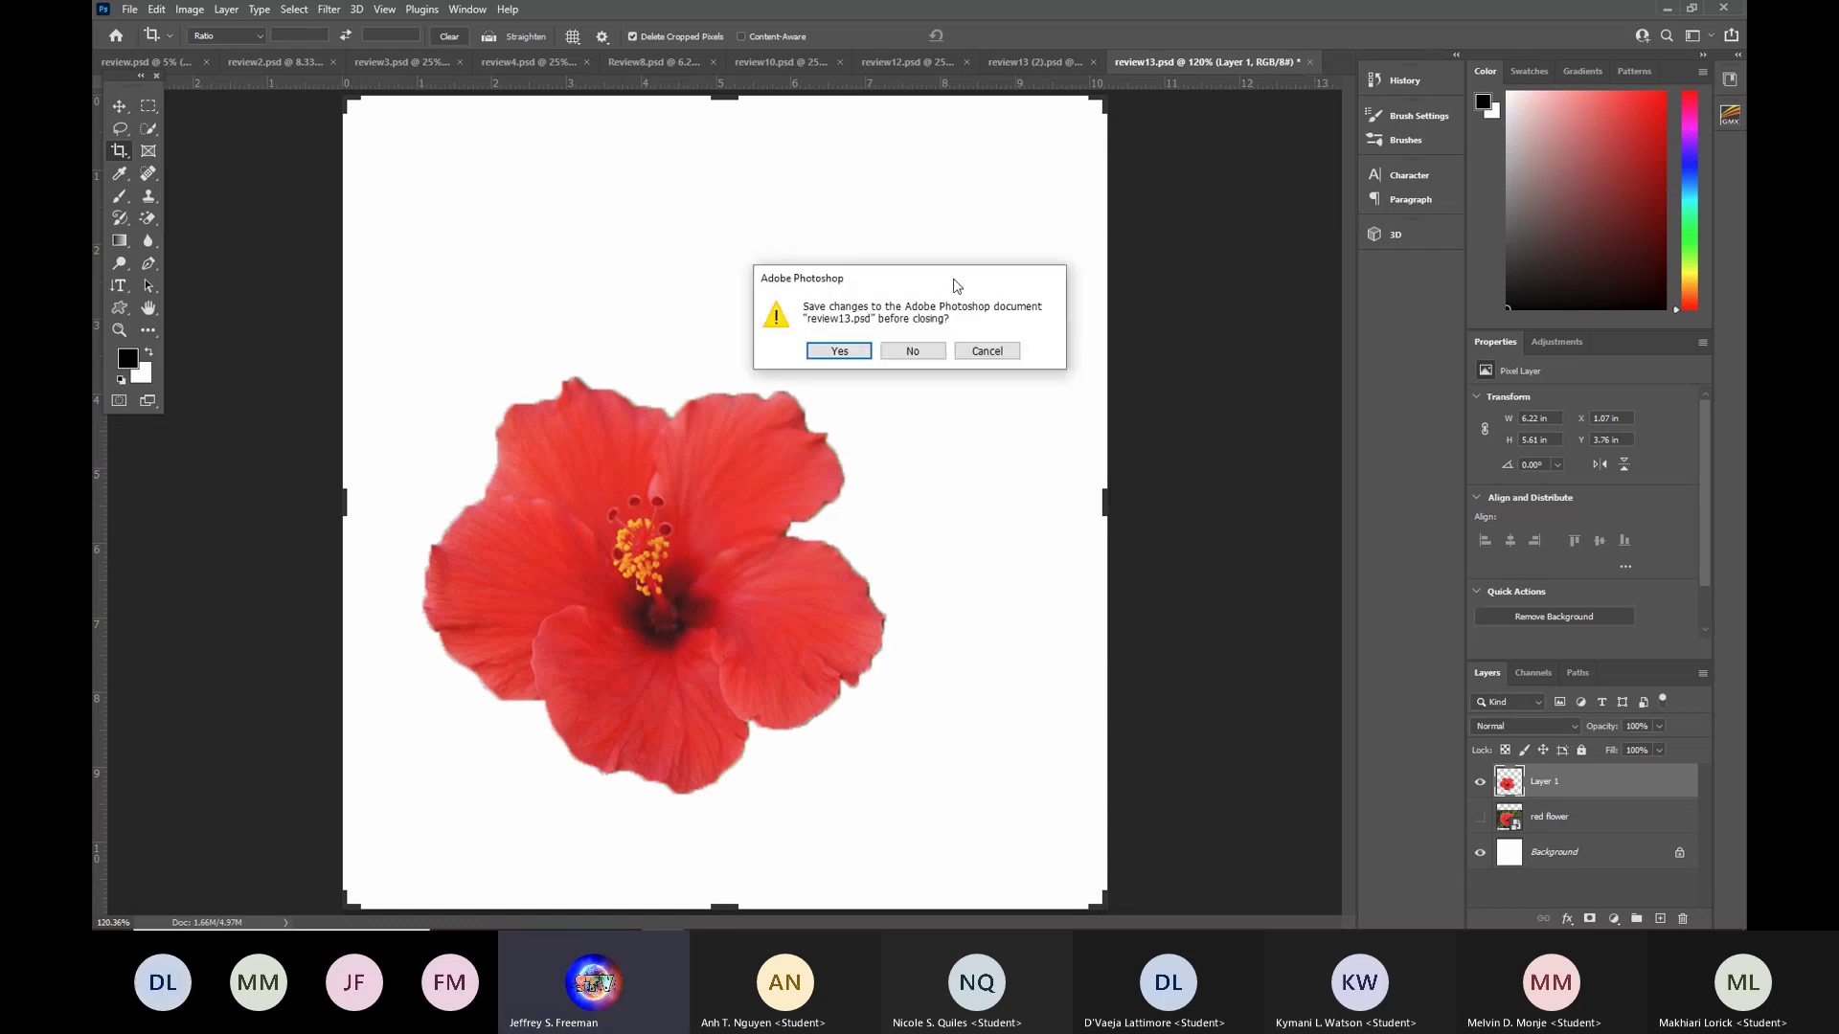
pyautogui.click(910, 352)
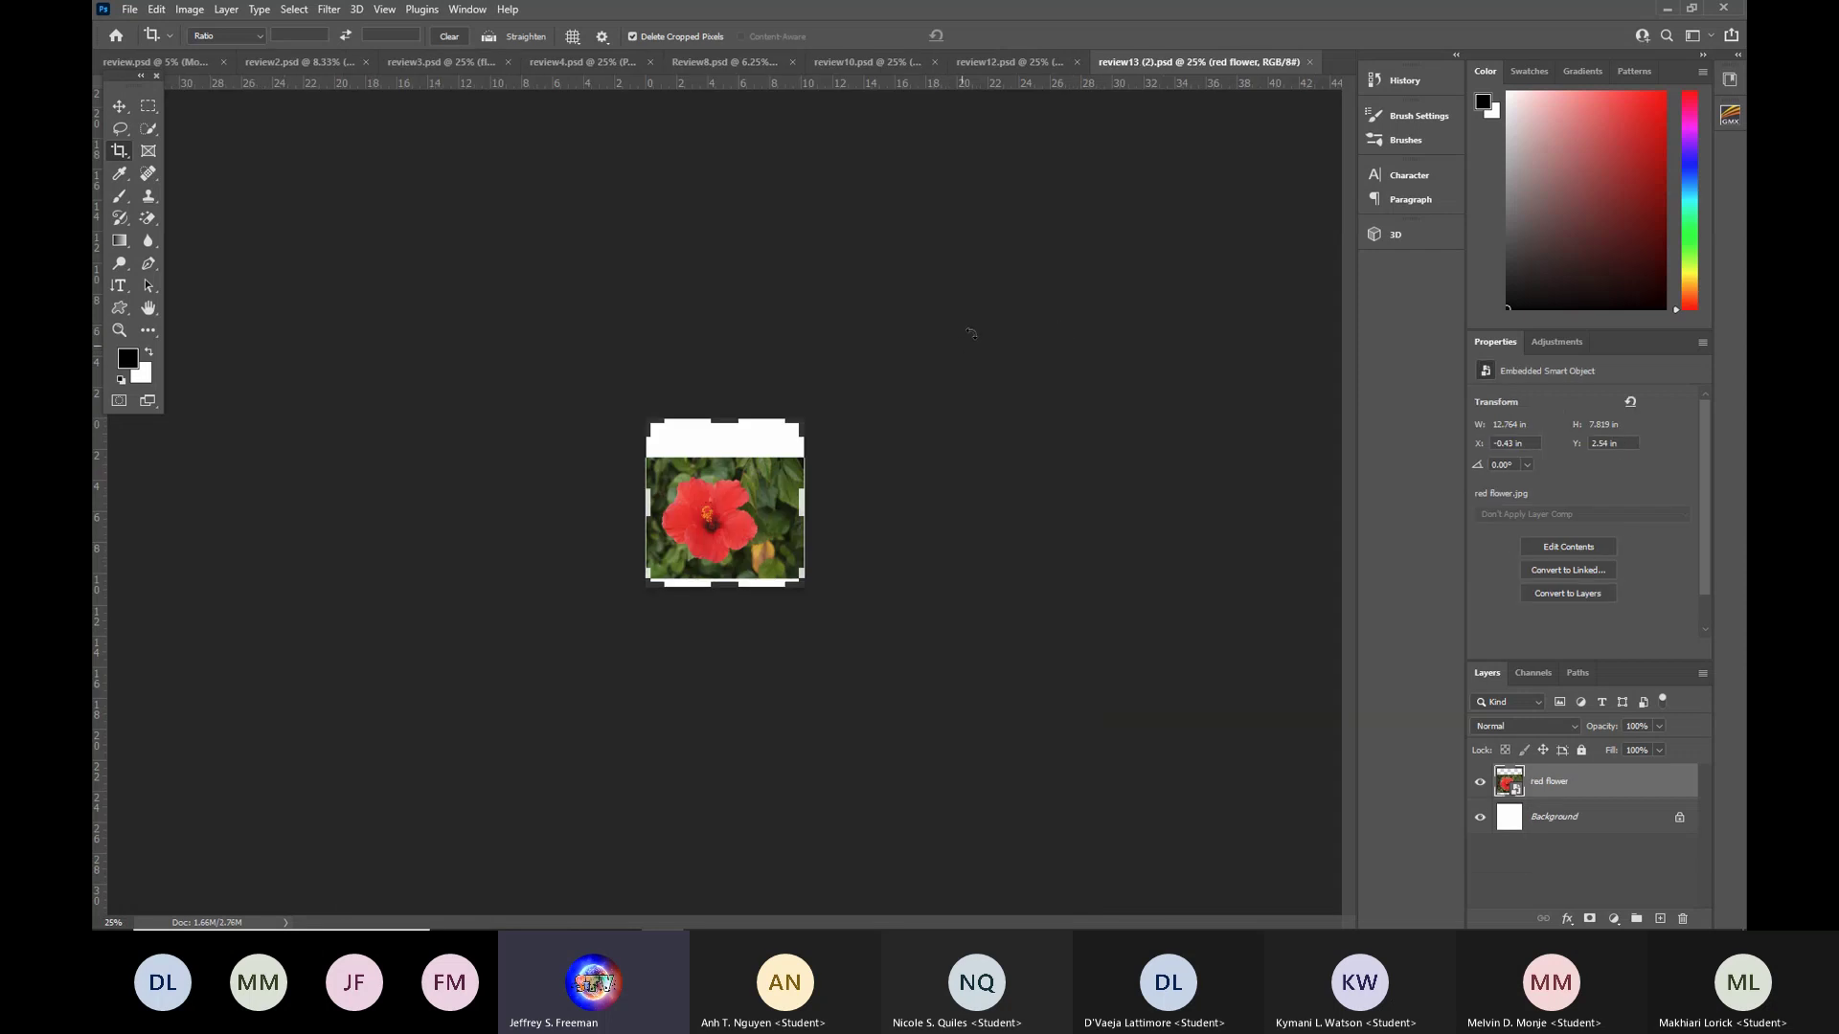
pyautogui.click(1309, 62)
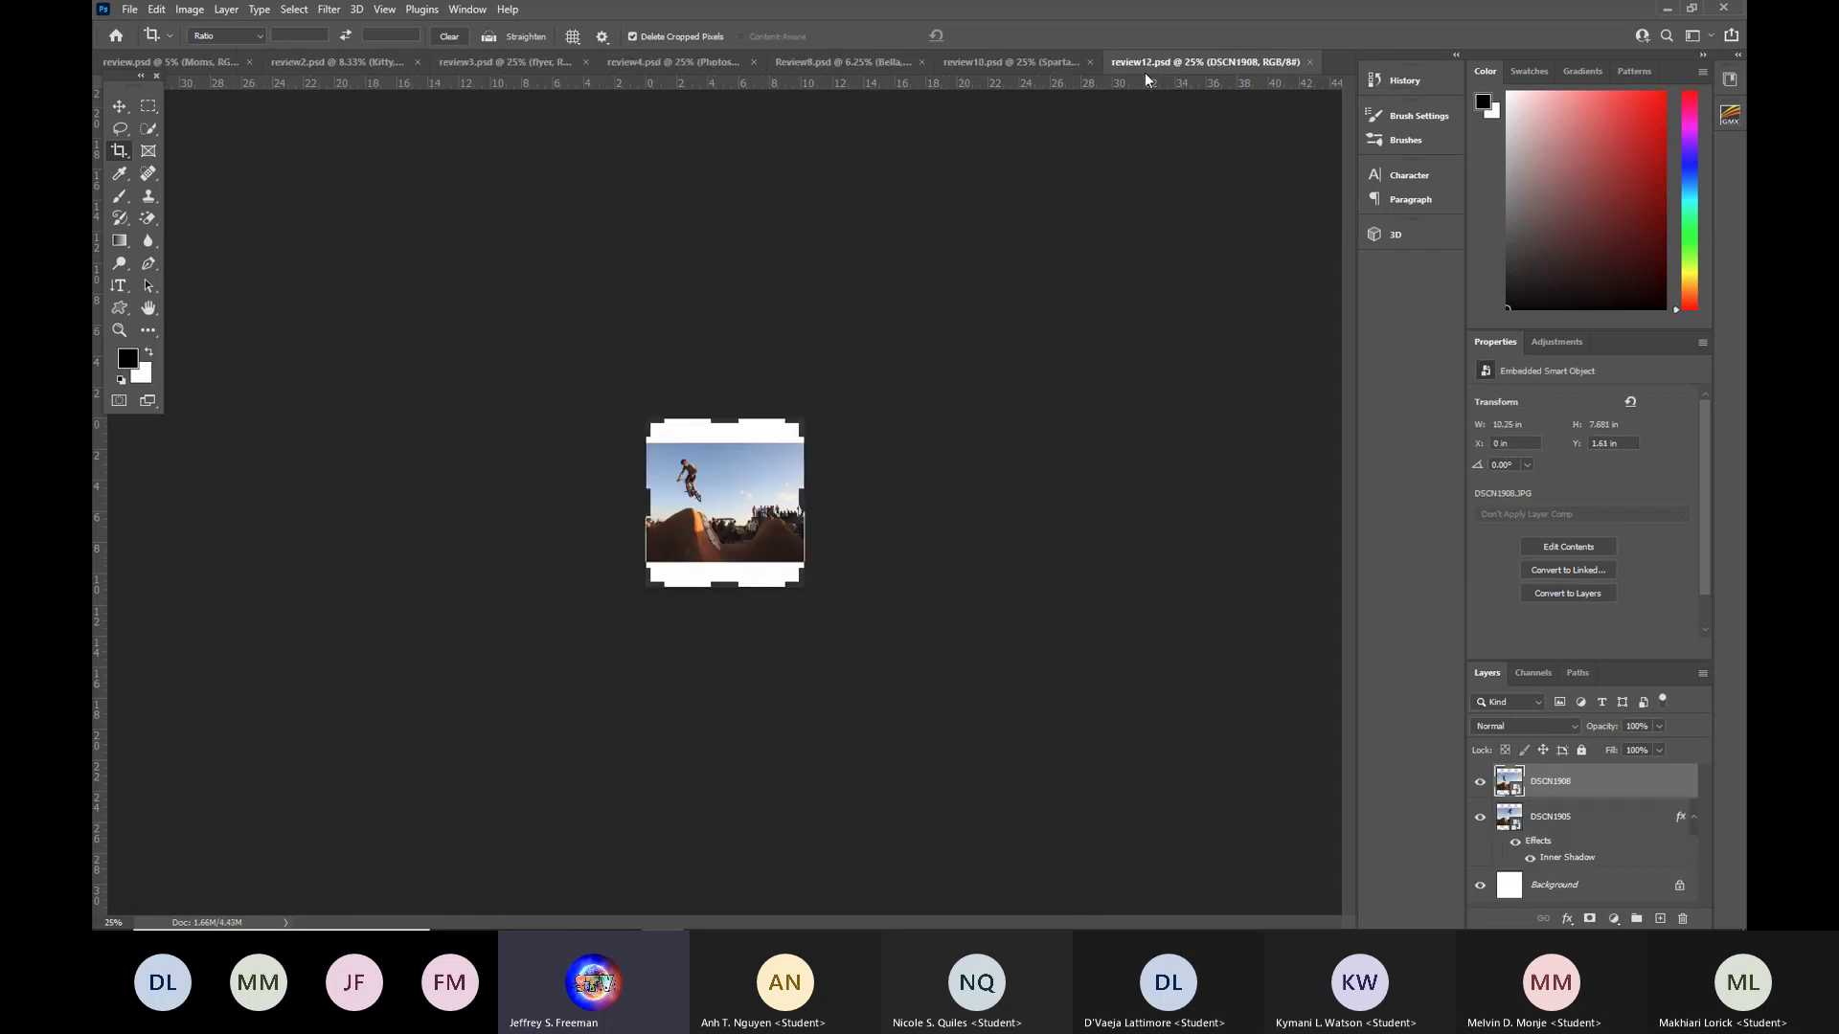
pyautogui.click(725, 479)
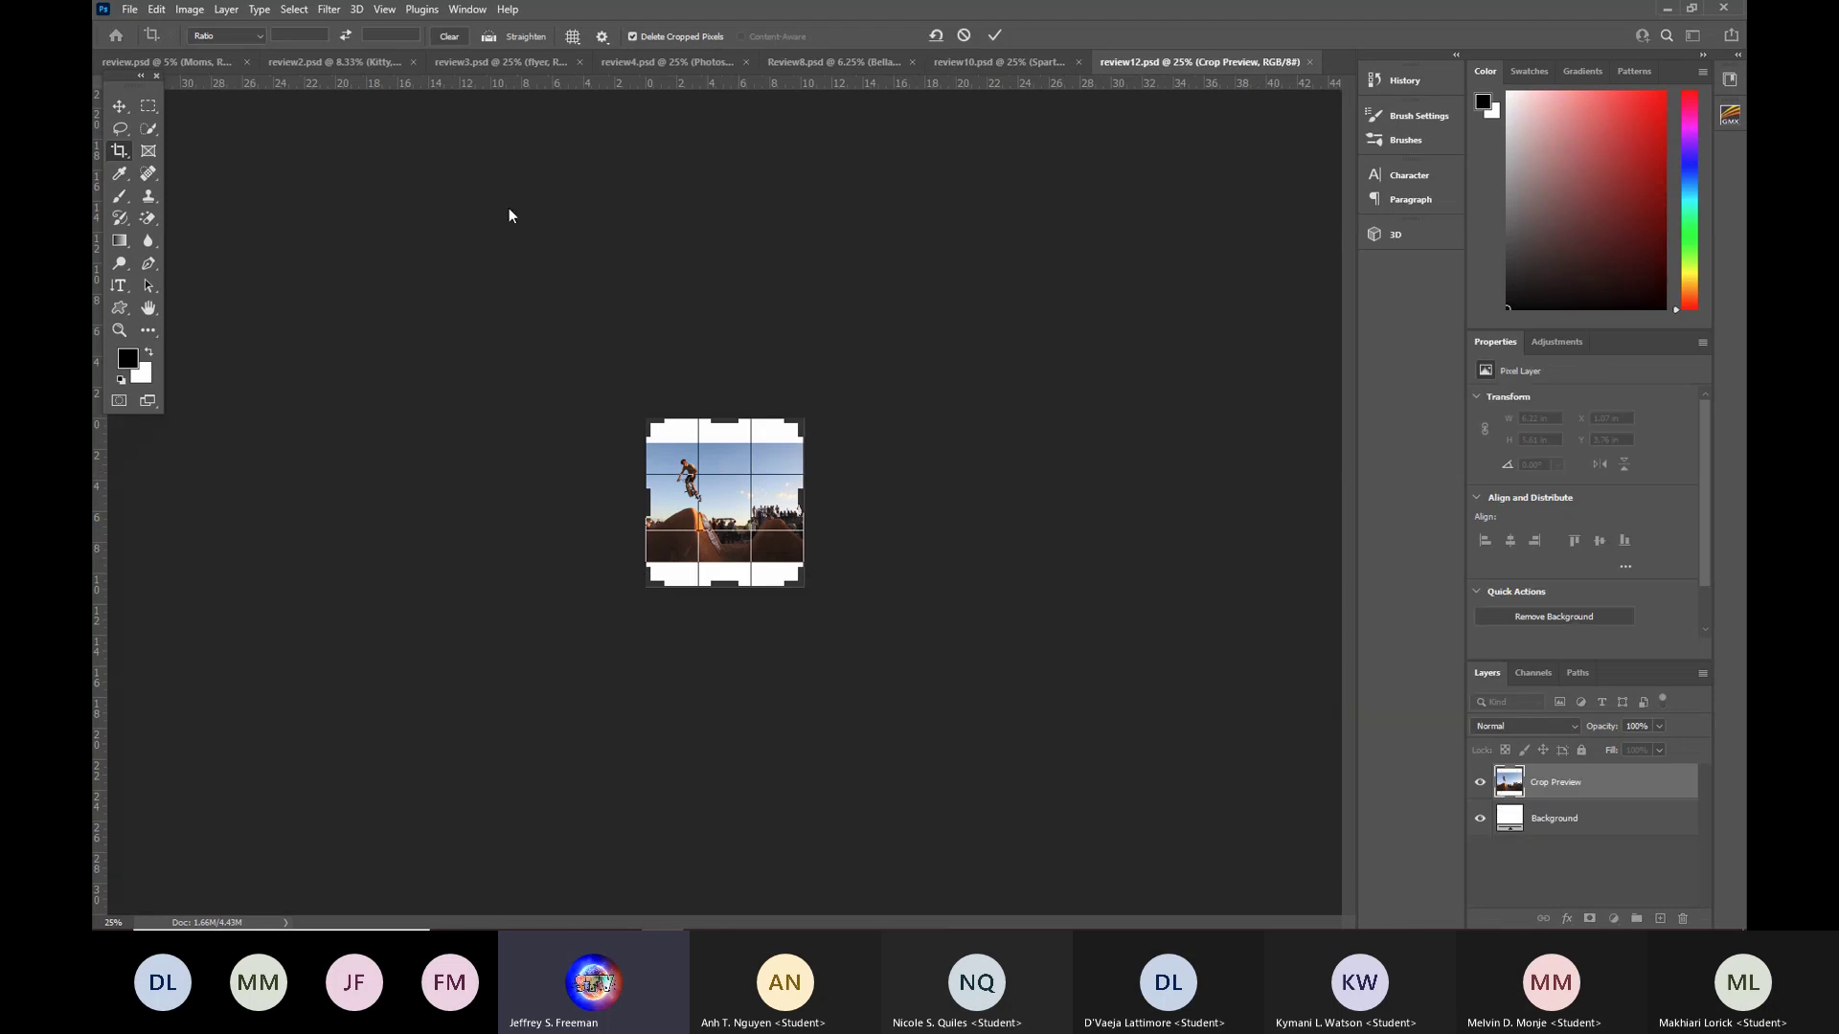
pyautogui.click(156, 10)
pyautogui.press('Escape')
pyautogui.click(387, 14)
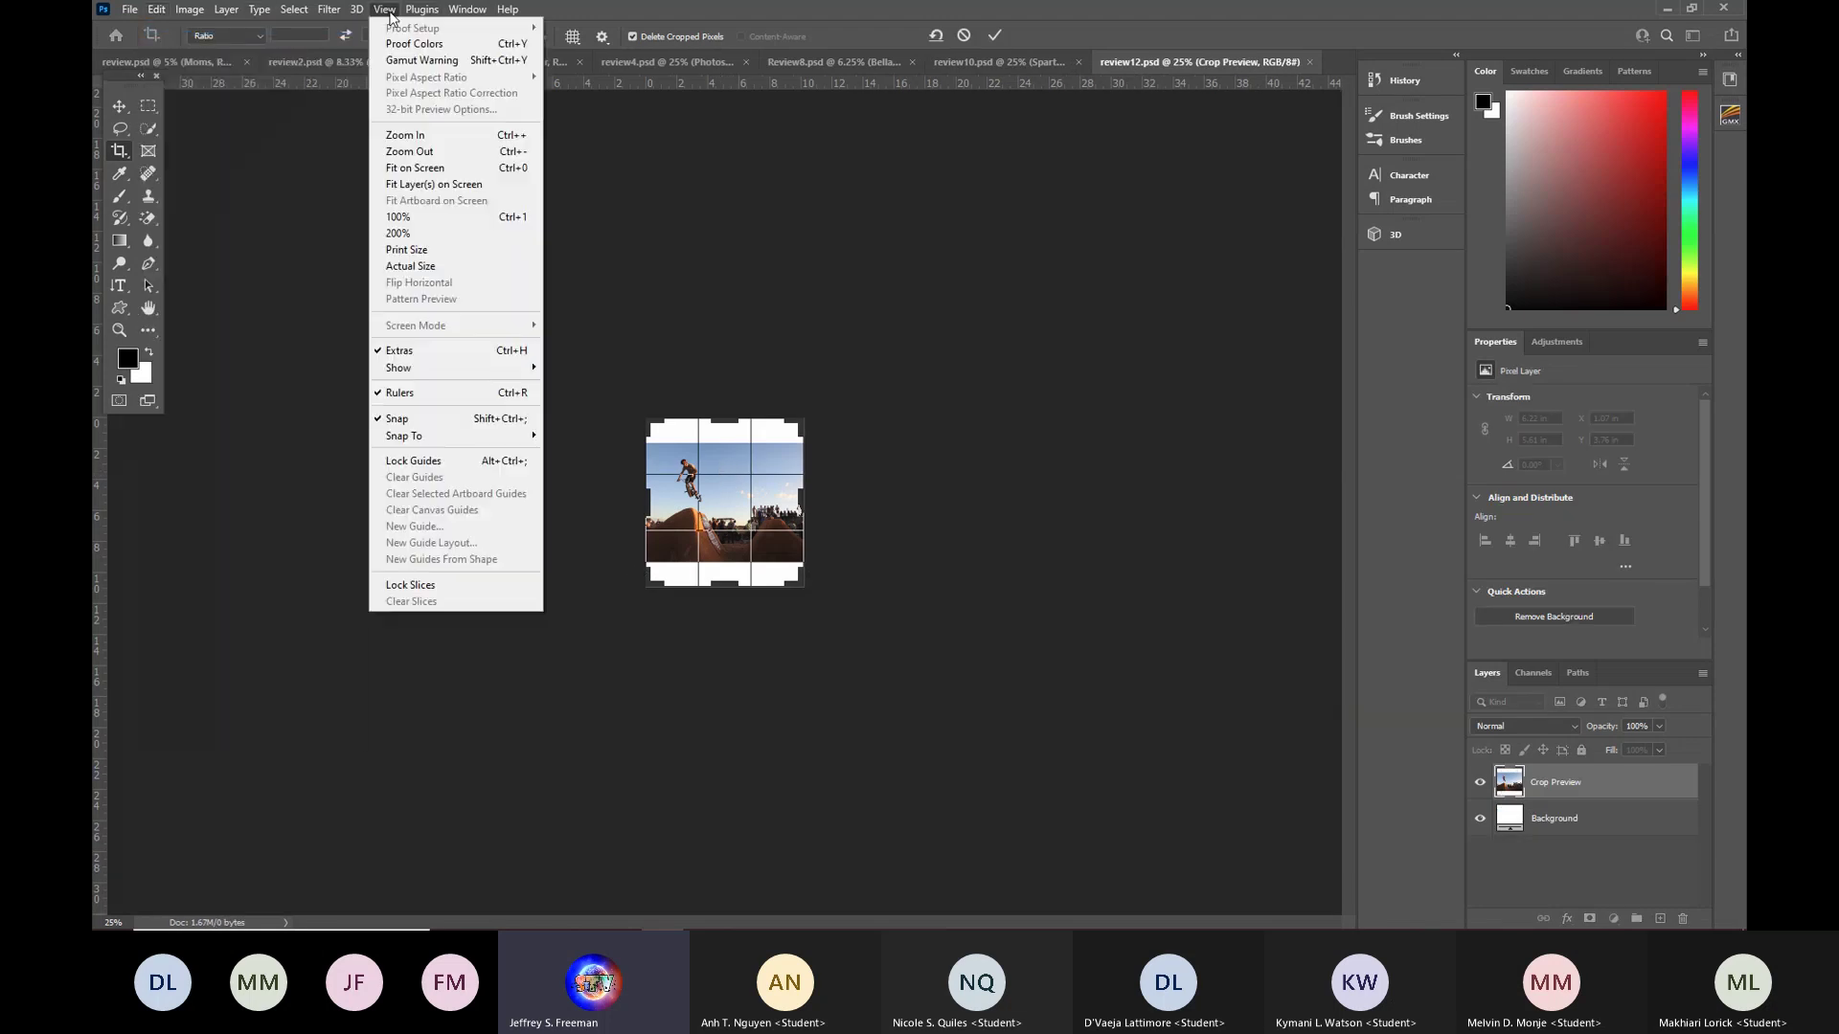
pyautogui.click(406, 138)
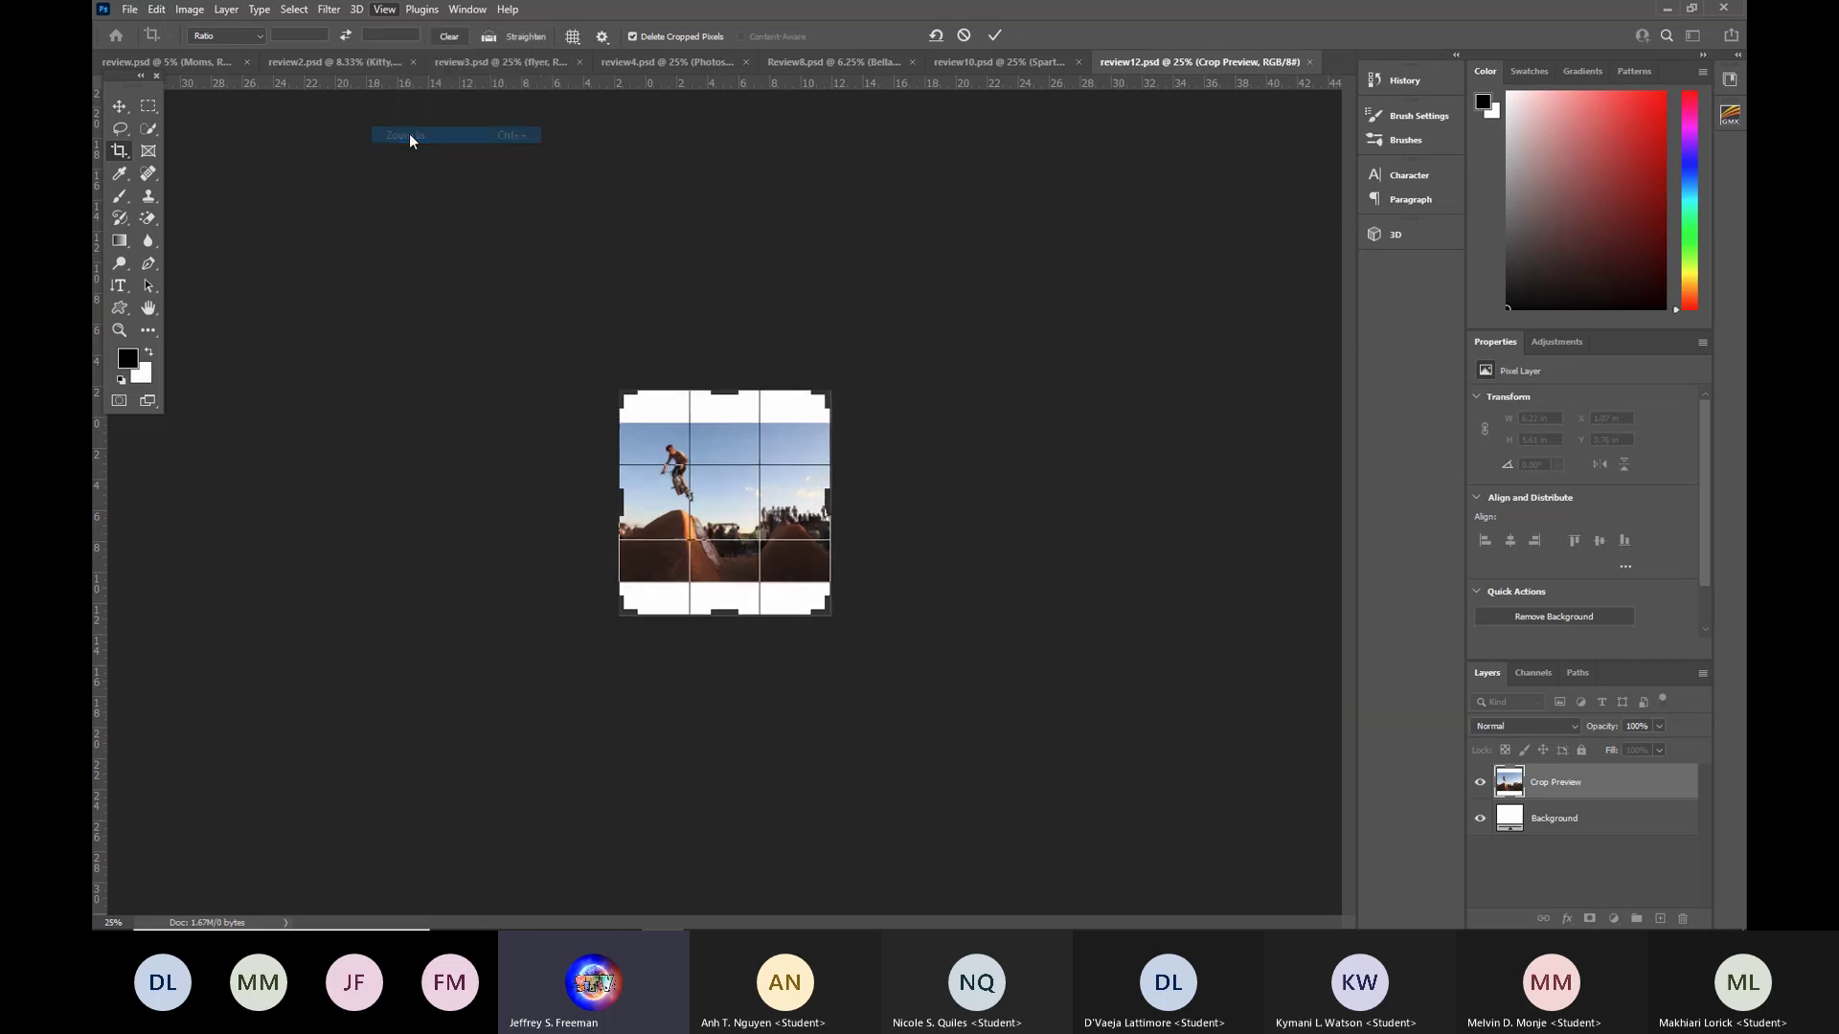
pyautogui.click(384, 12)
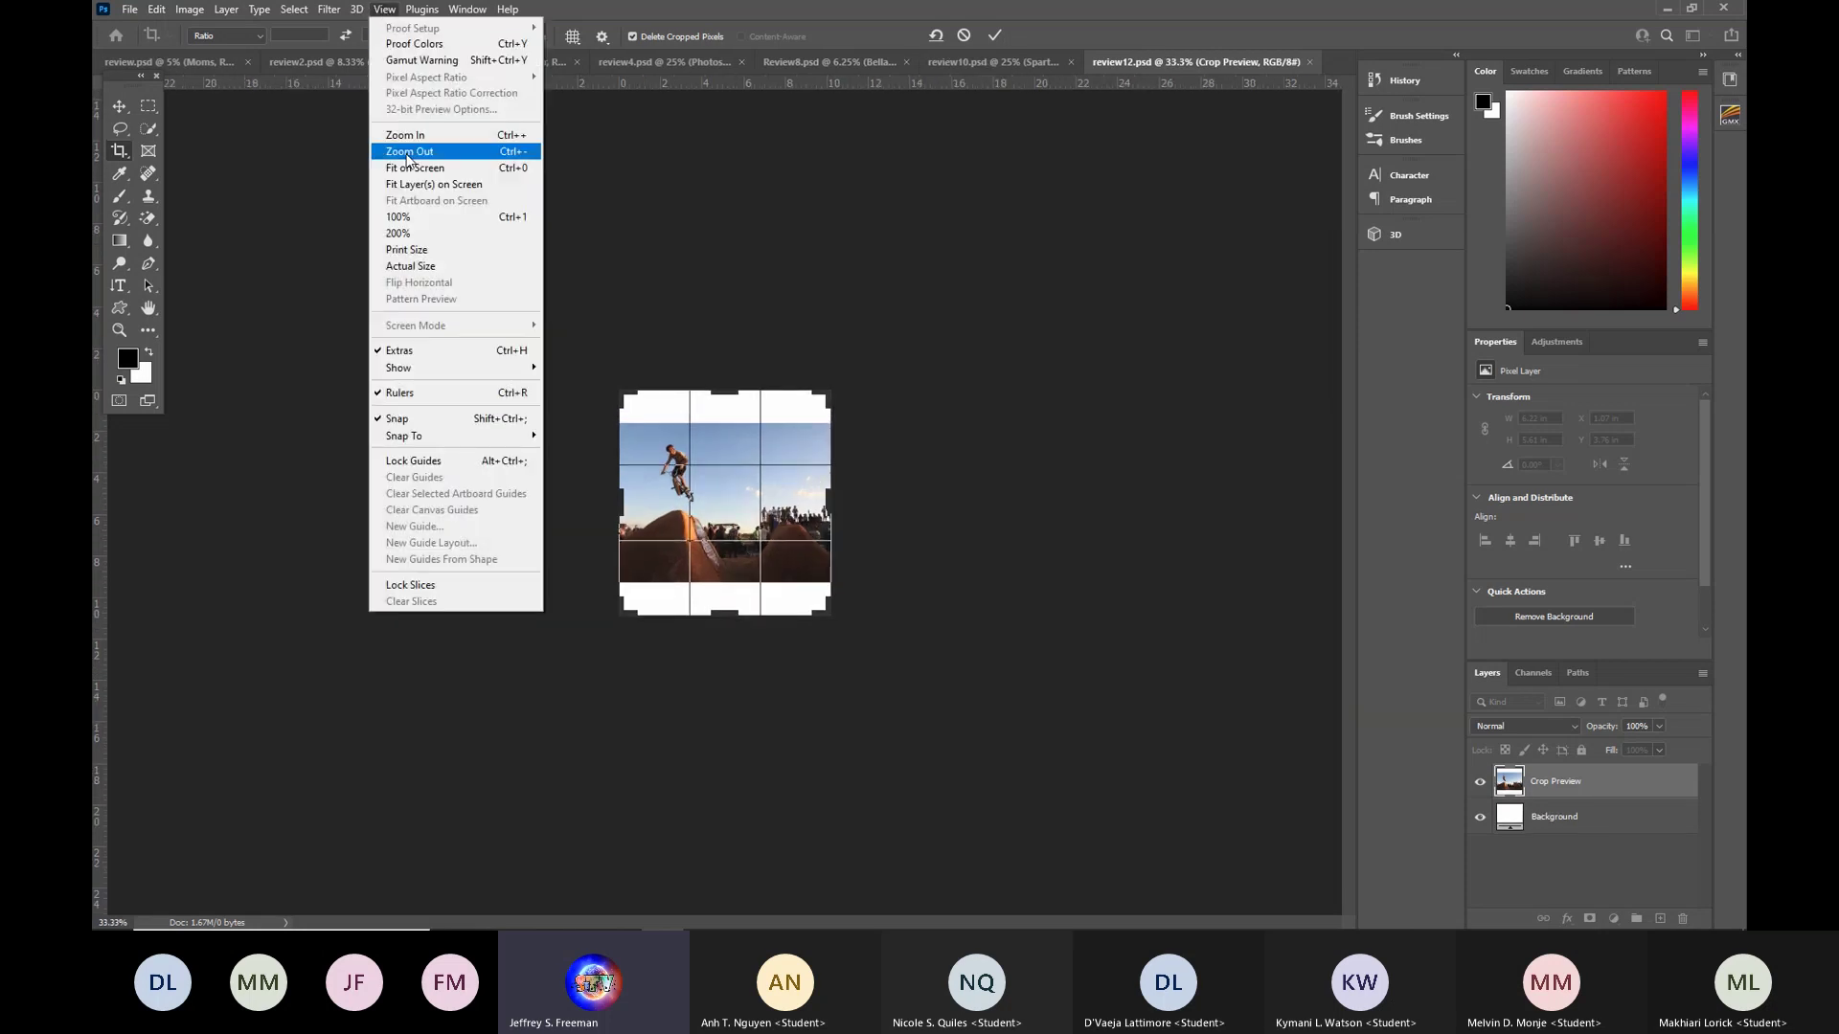
pyautogui.click(409, 169)
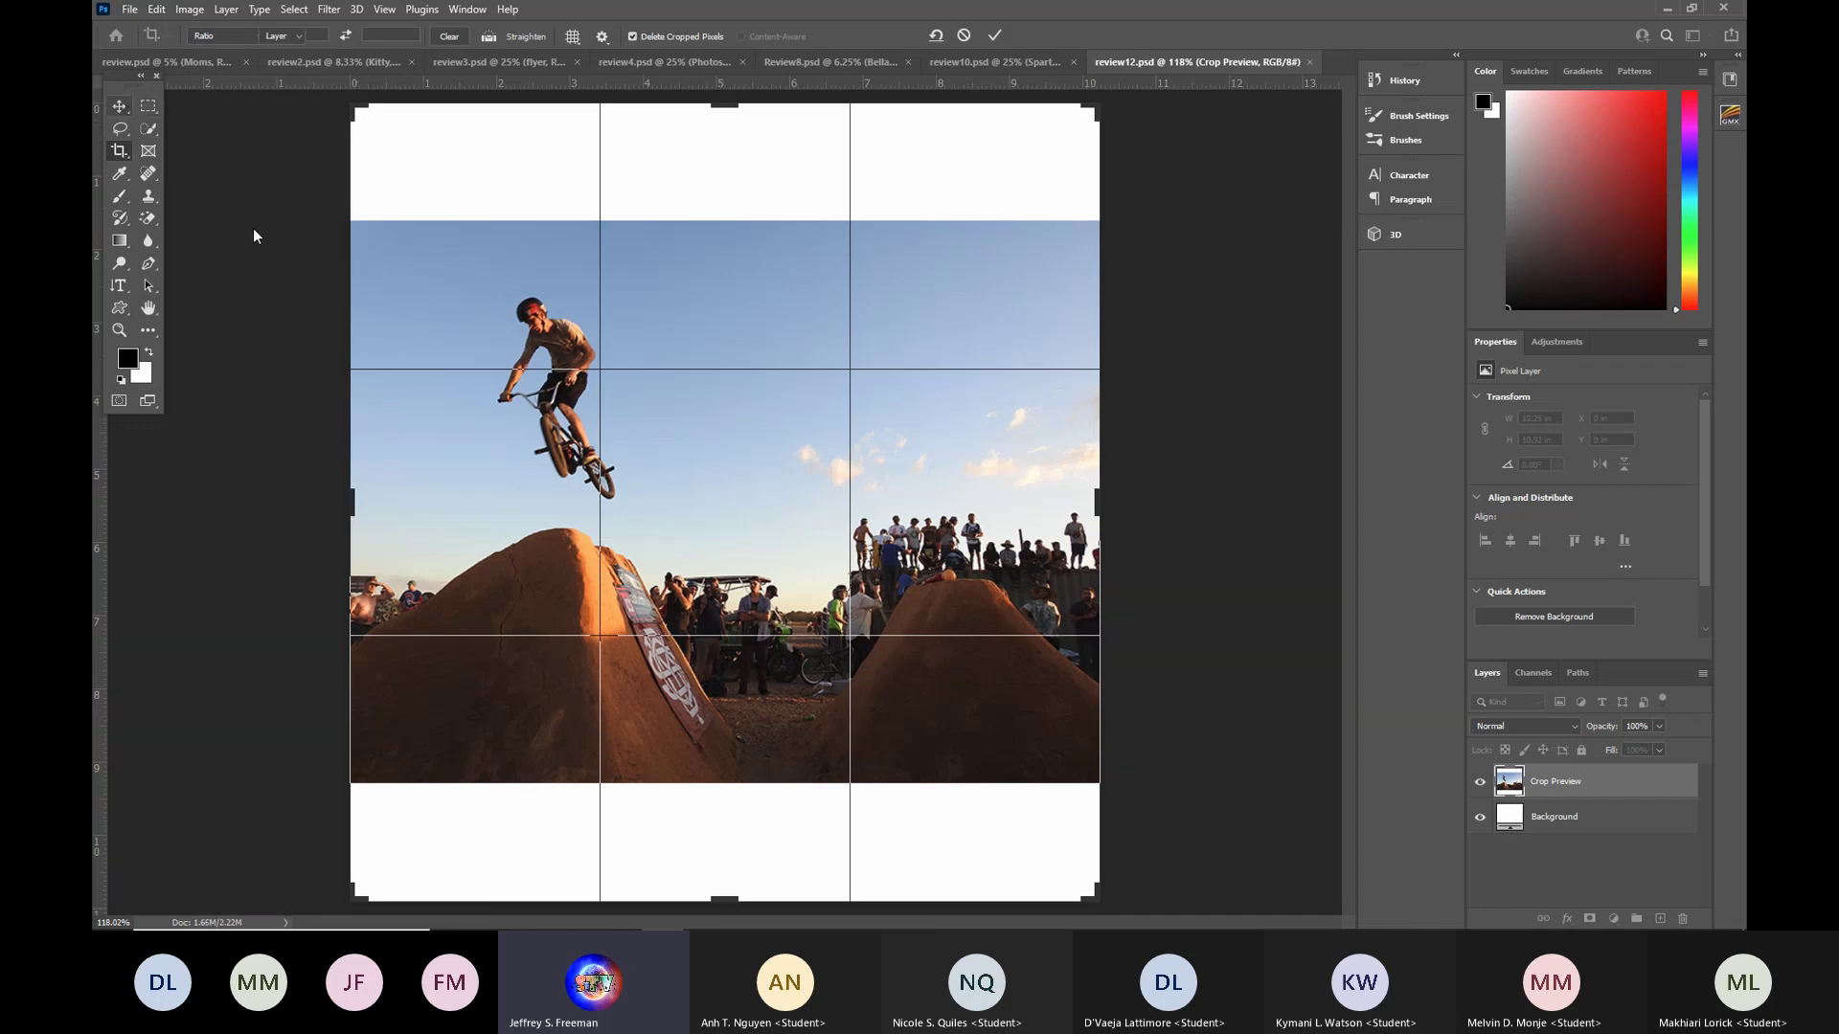
pyautogui.press('v')
pyautogui.rightClick(278, 257)
pyautogui.click(254, 199)
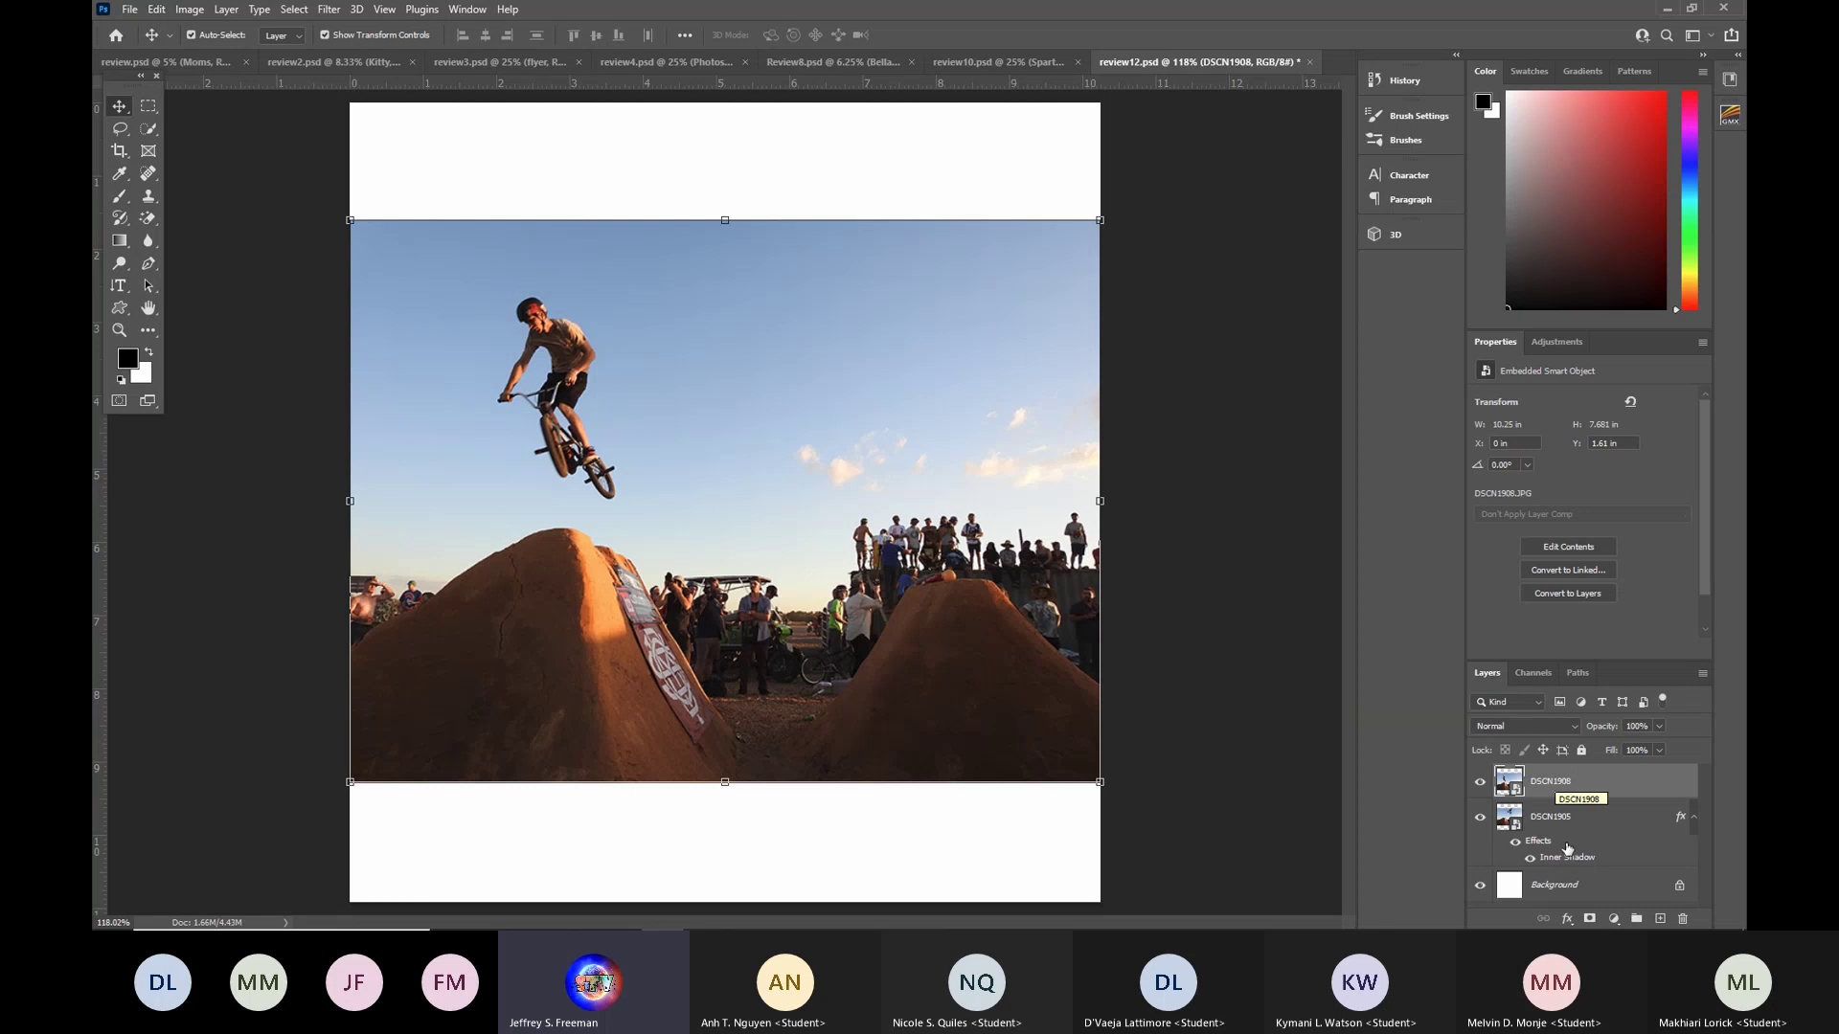
# Copy the Inner Shadow layer style from the DSCN1905 layer and paste it onto the DSCN1908 layer.
pyautogui.click(1547, 819)
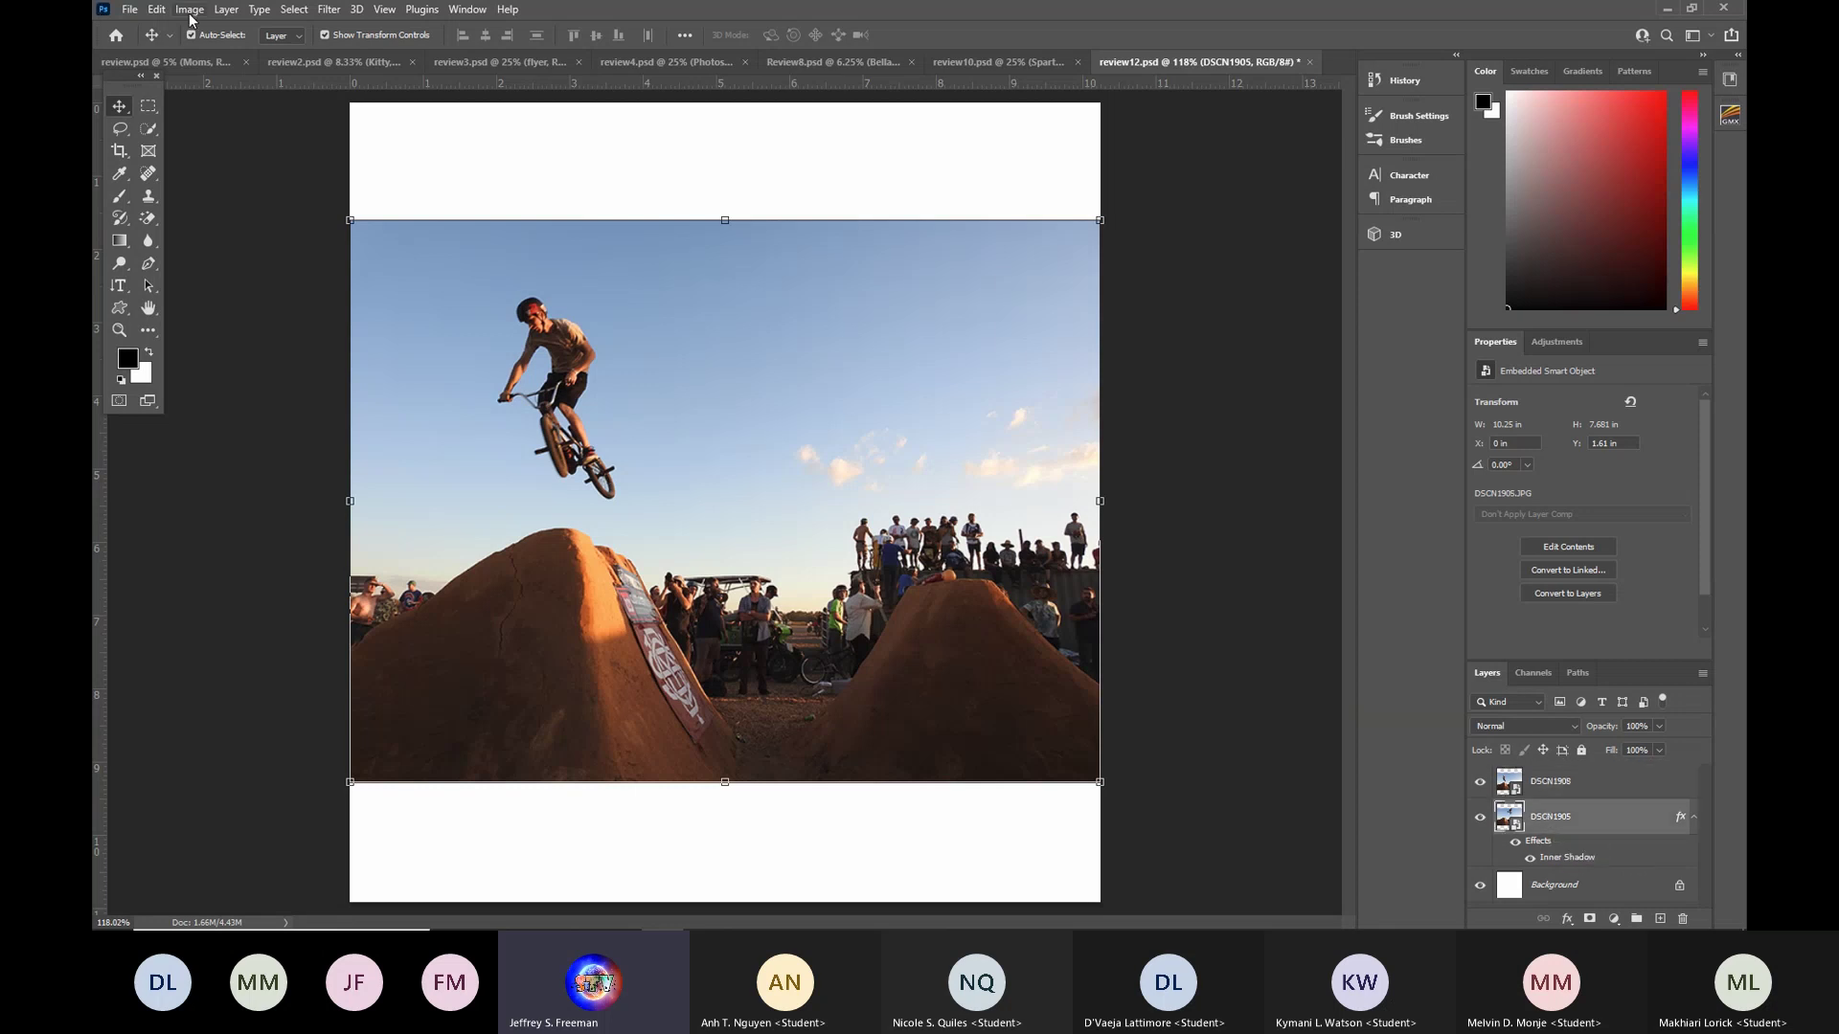
pyautogui.click(224, 10)
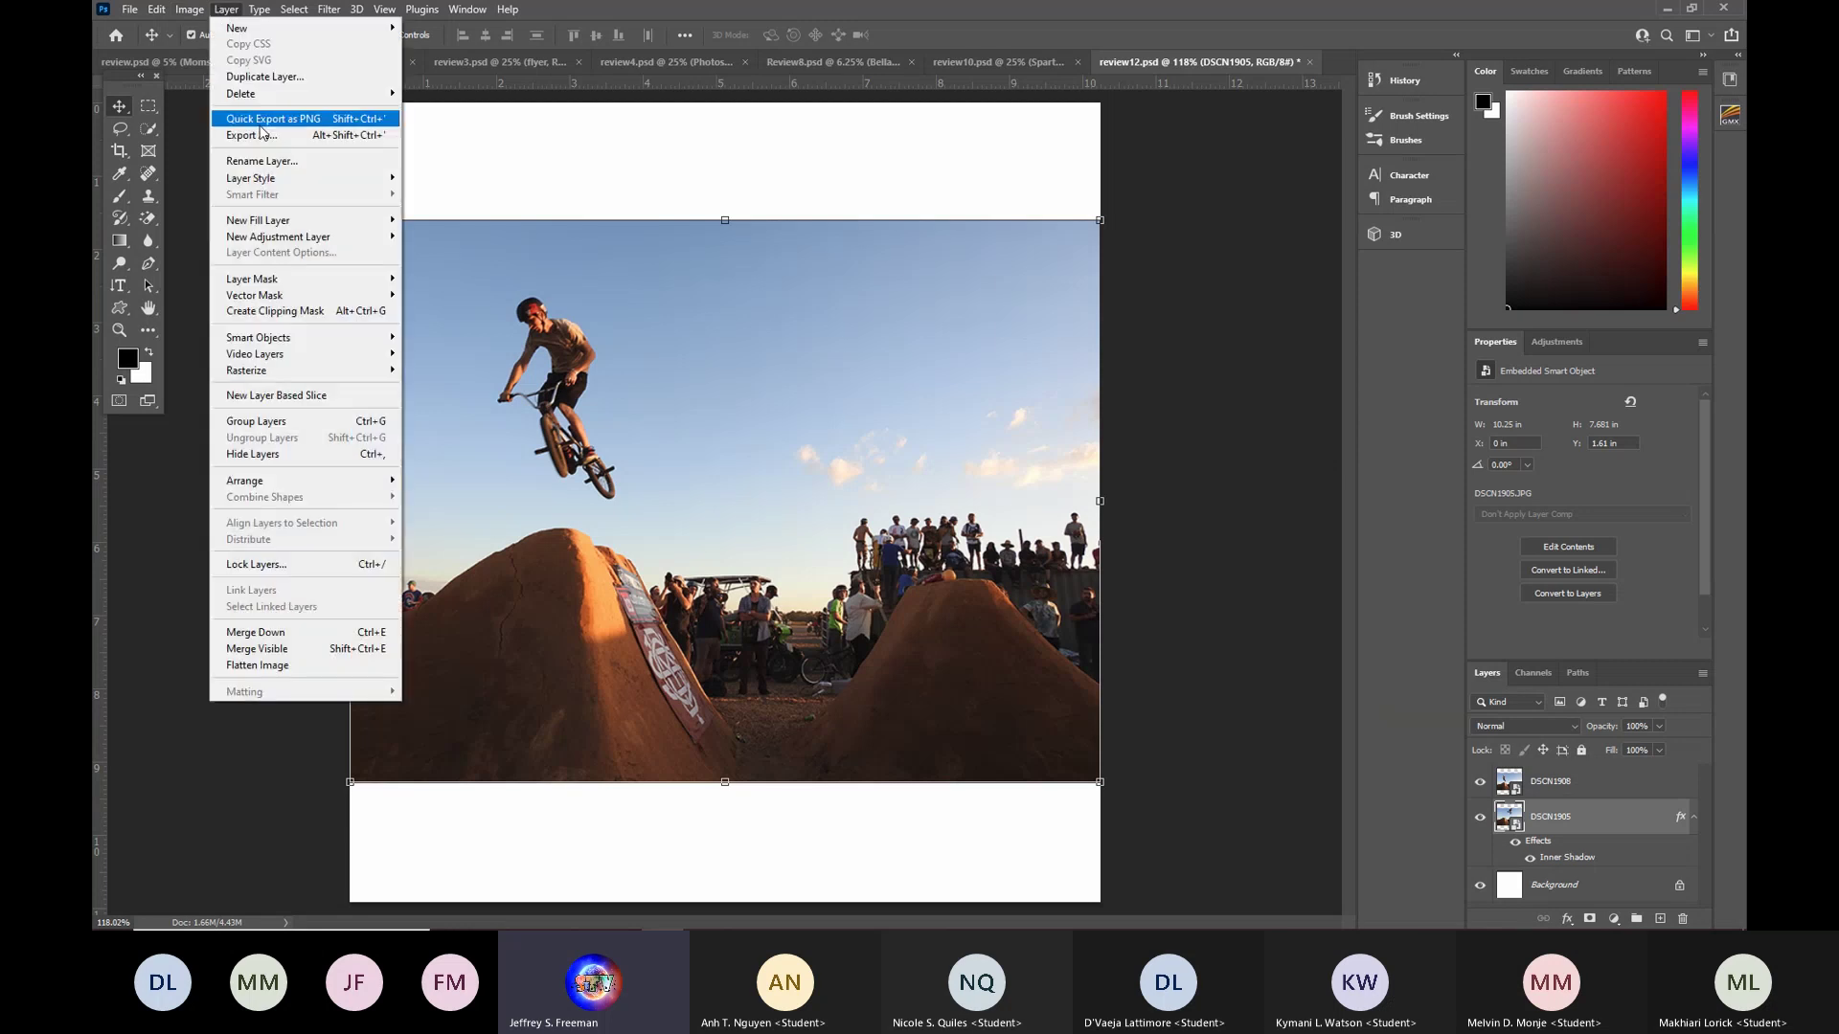
pyautogui.moveTo(264, 185)
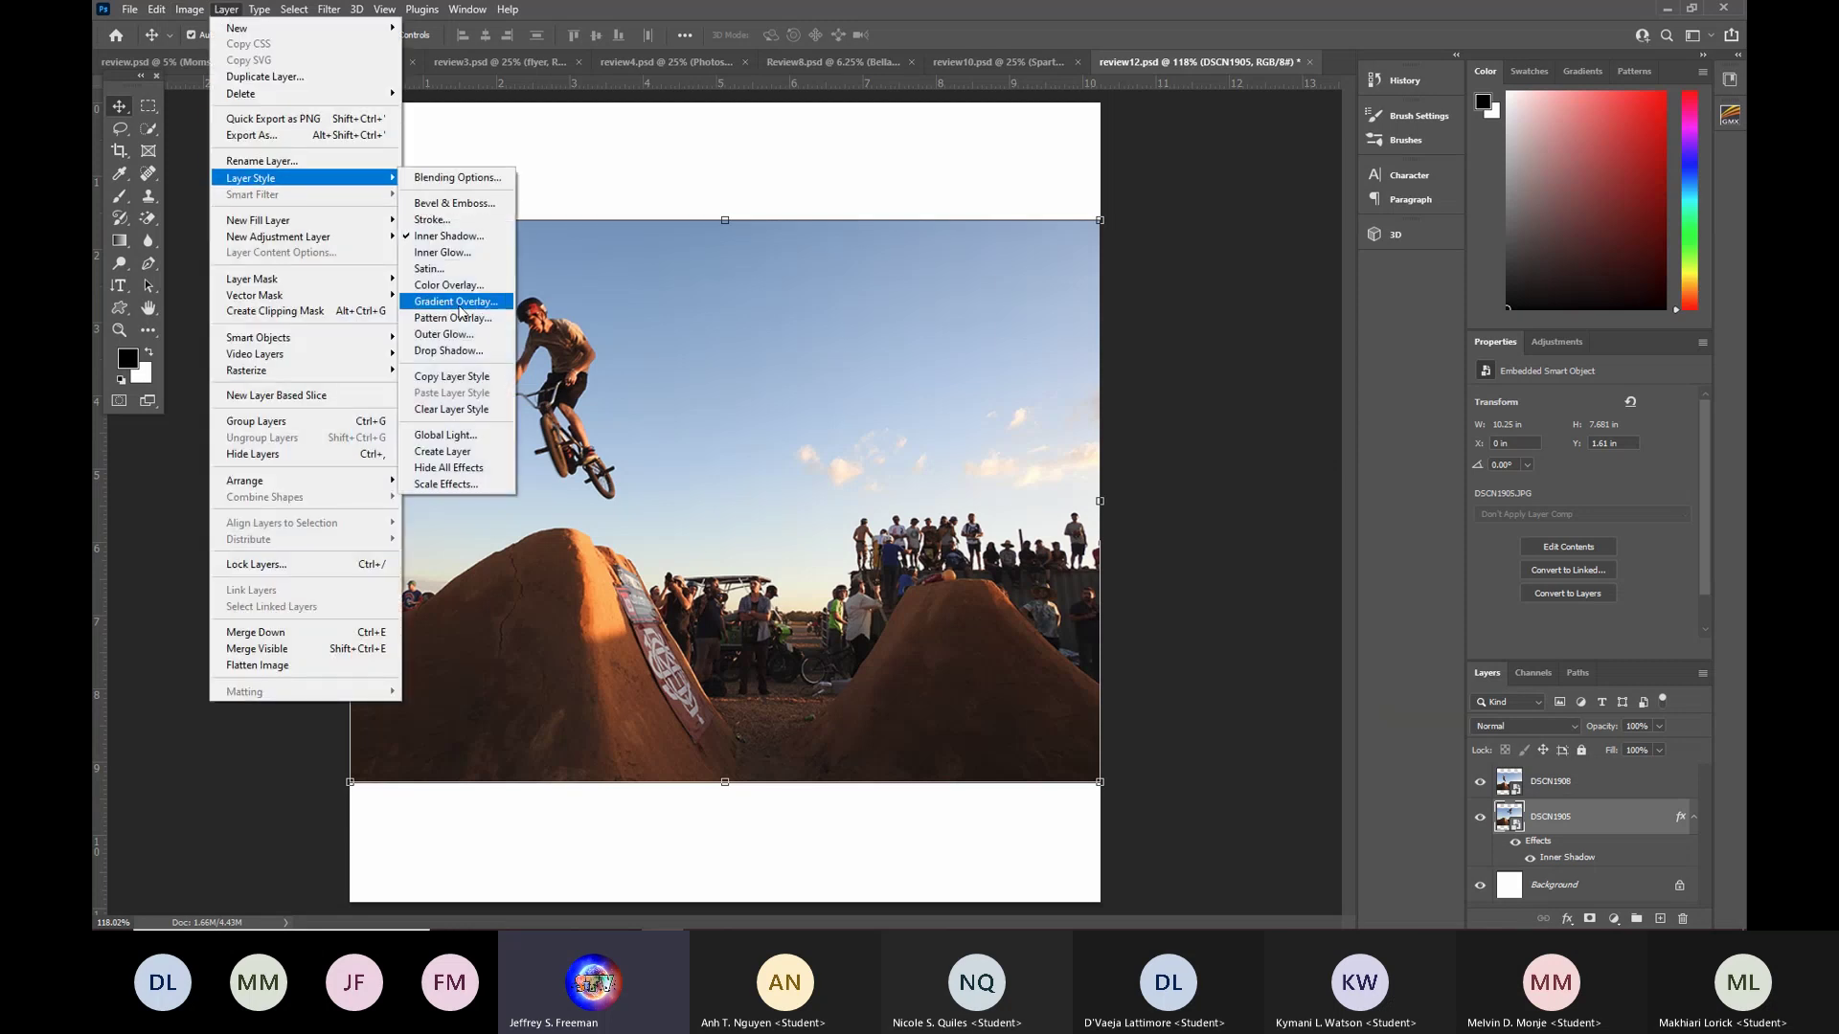
pyautogui.click(449, 377)
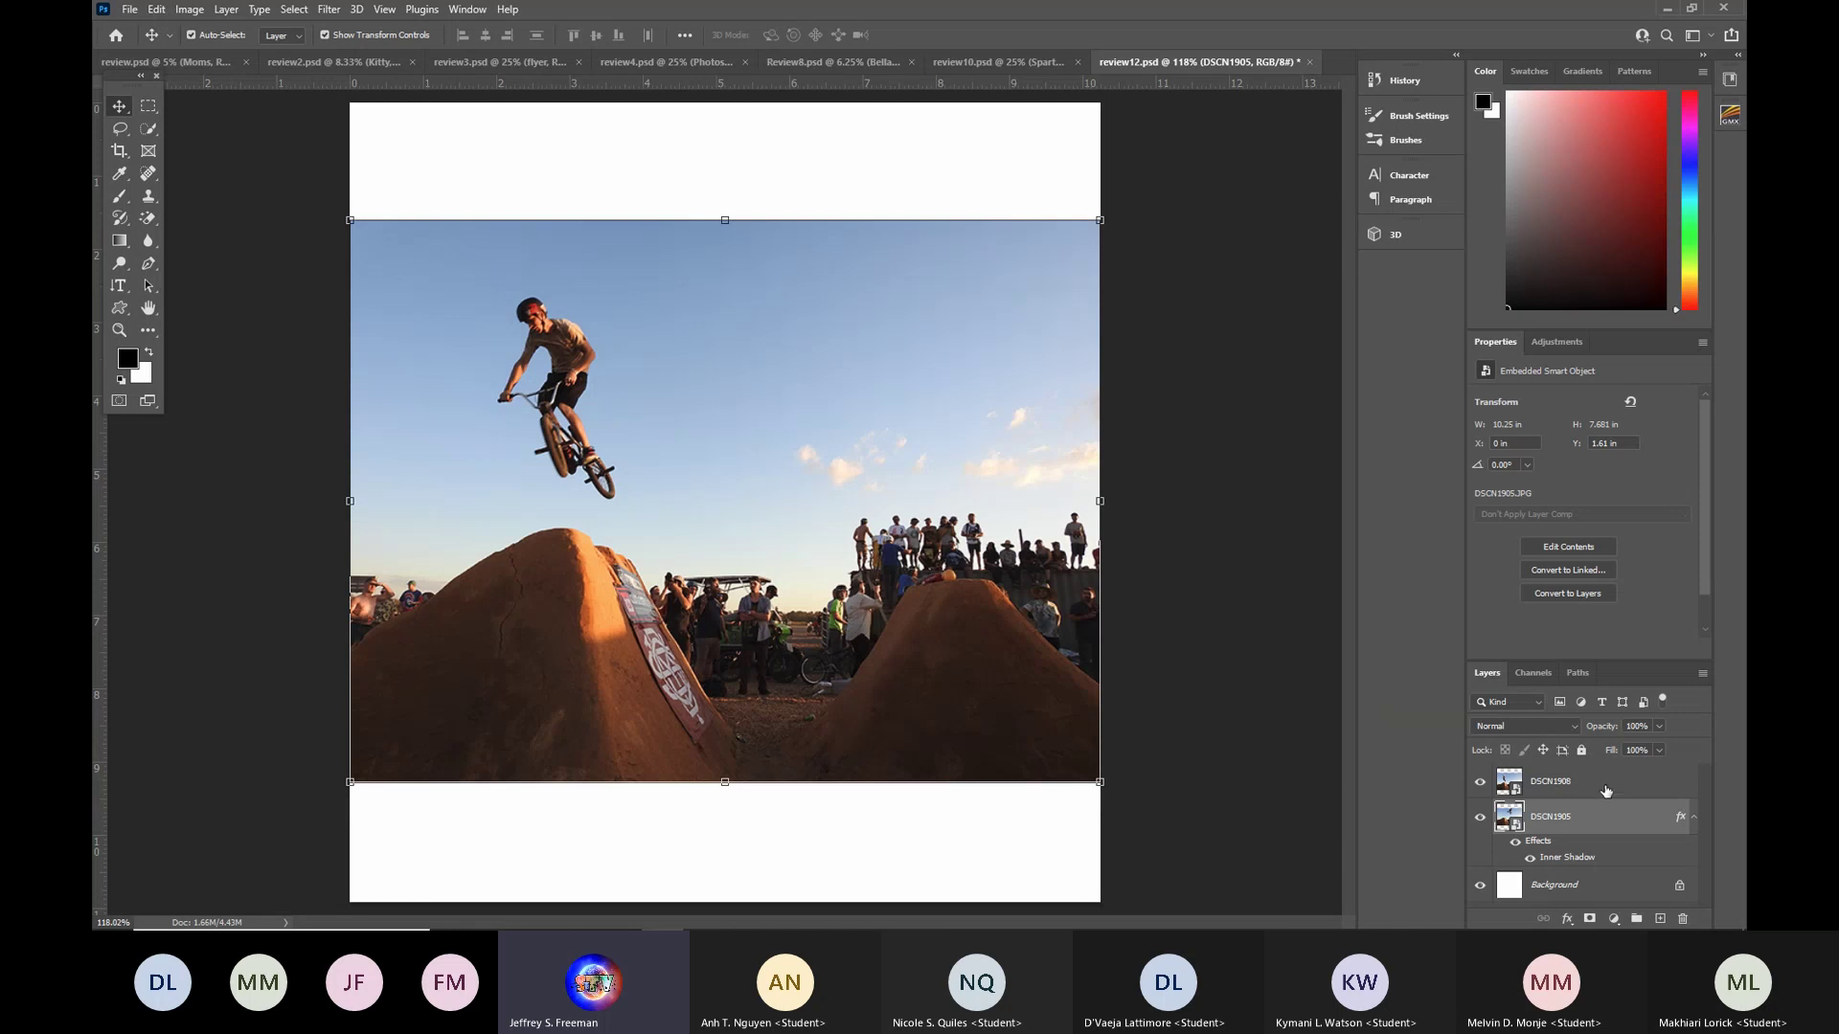
pyautogui.click(1609, 788)
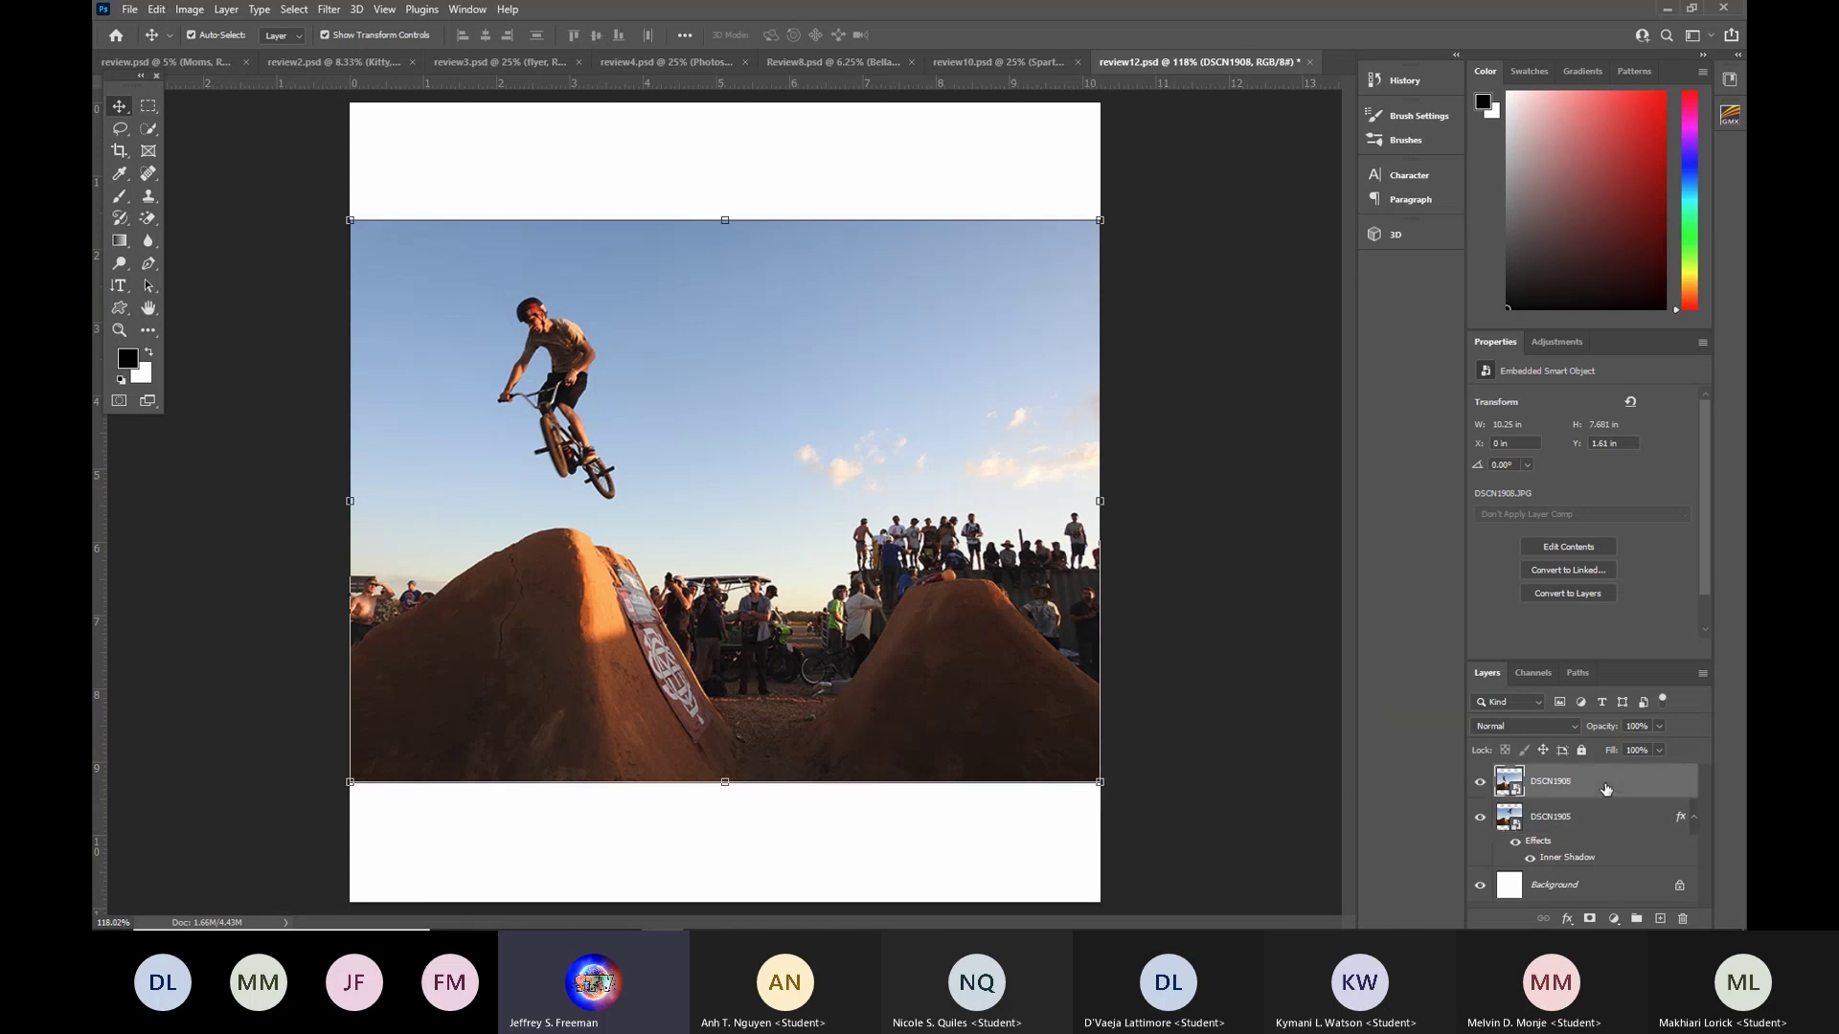
pyautogui.click(226, 12)
pyautogui.moveTo(247, 183)
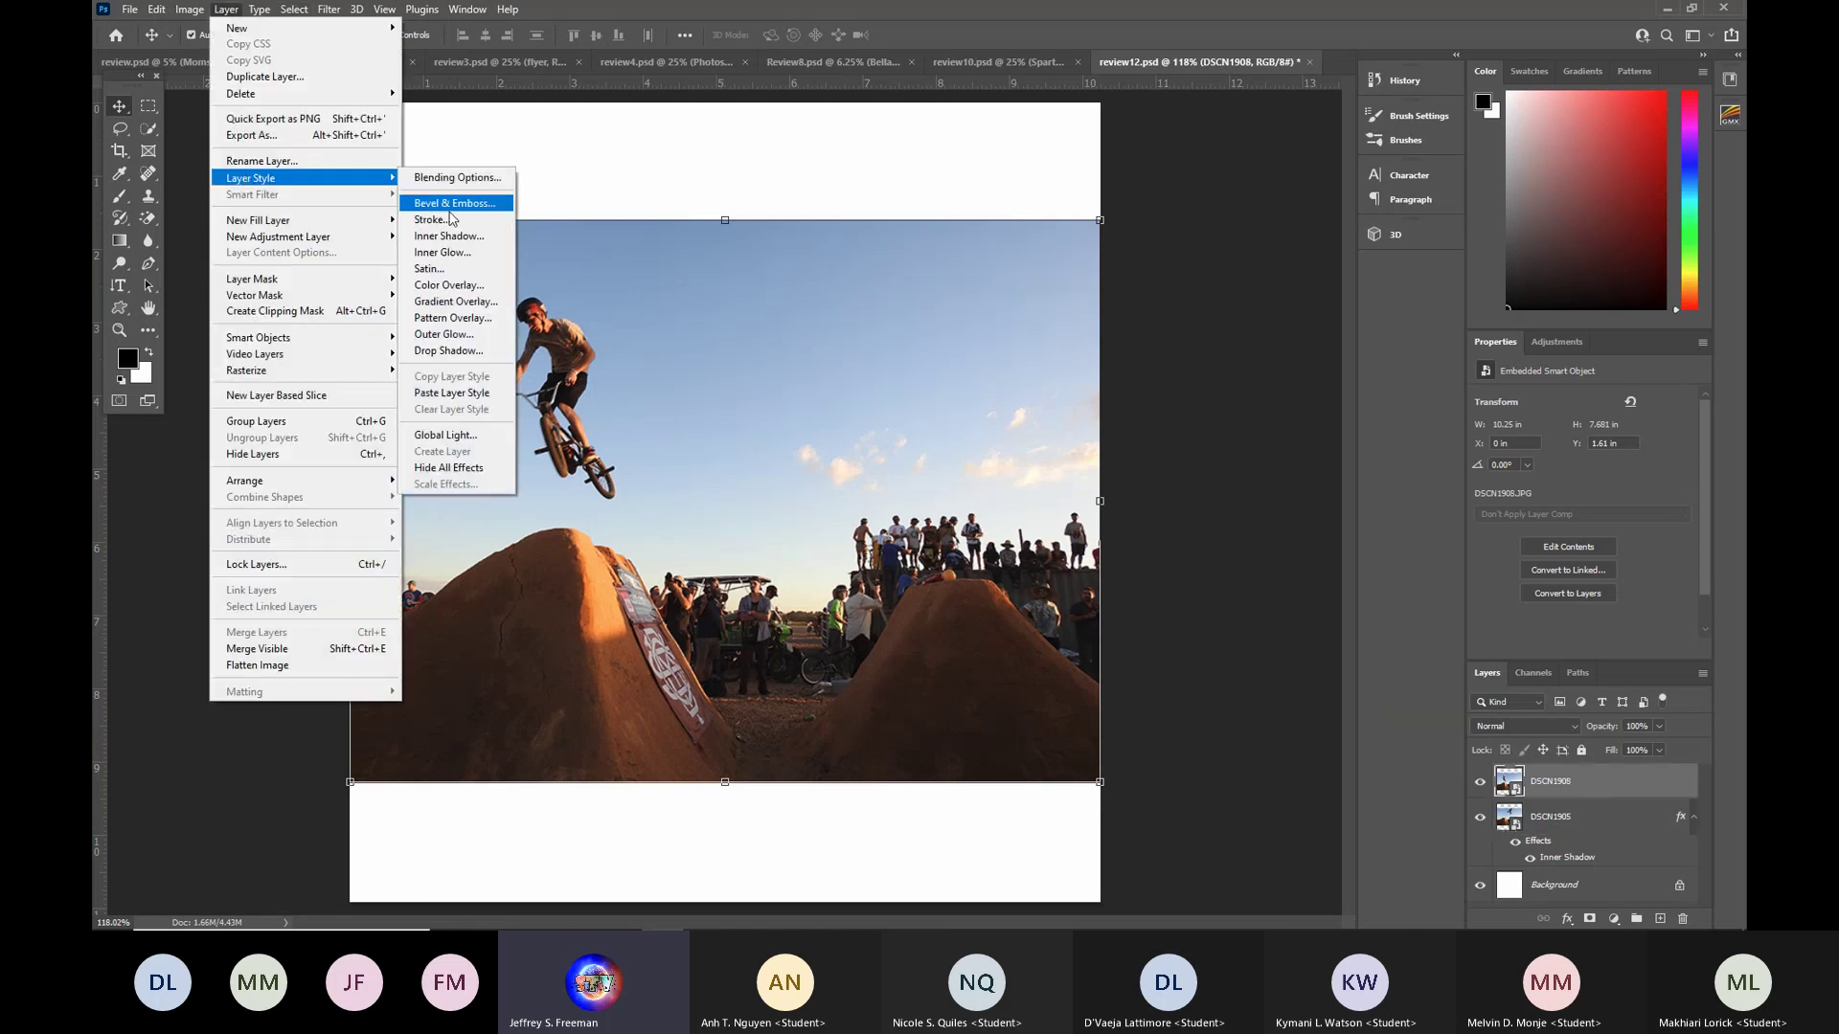
pyautogui.click(454, 401)
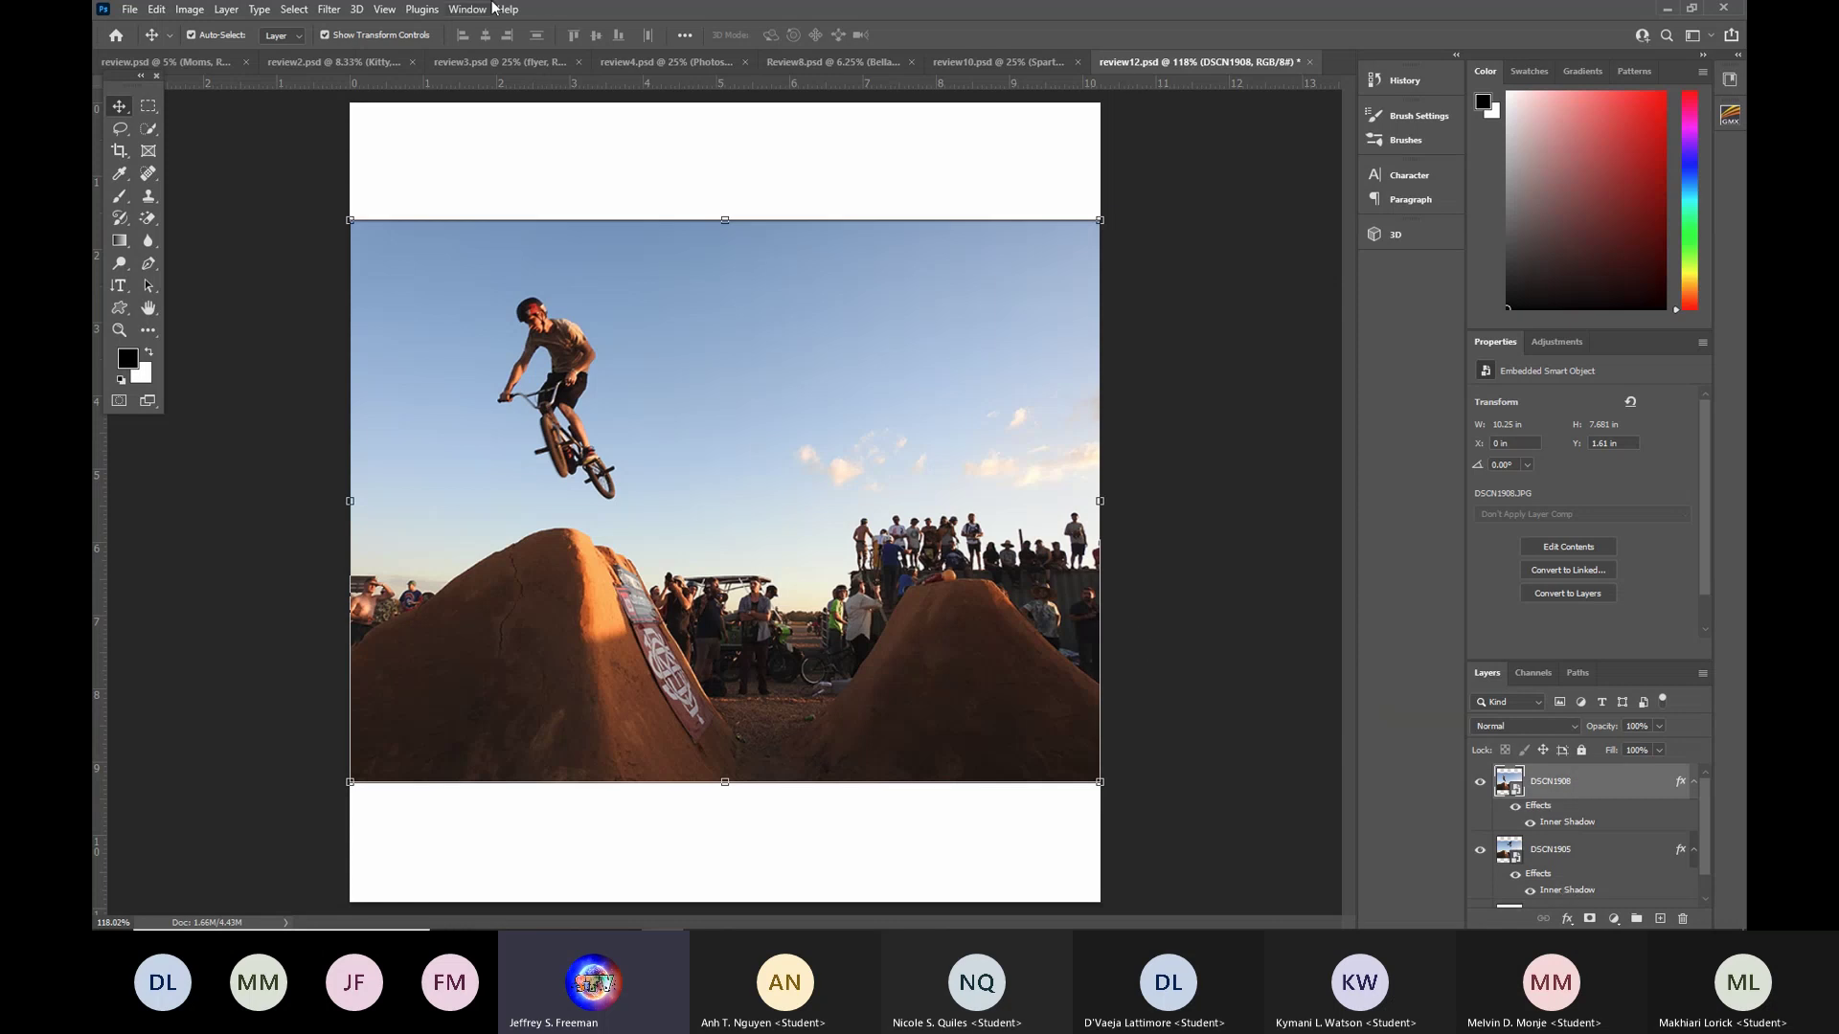
# Close review12.psd without saving, and close review10.psd too.
pyautogui.click(1310, 64)
pyautogui.click(913, 351)
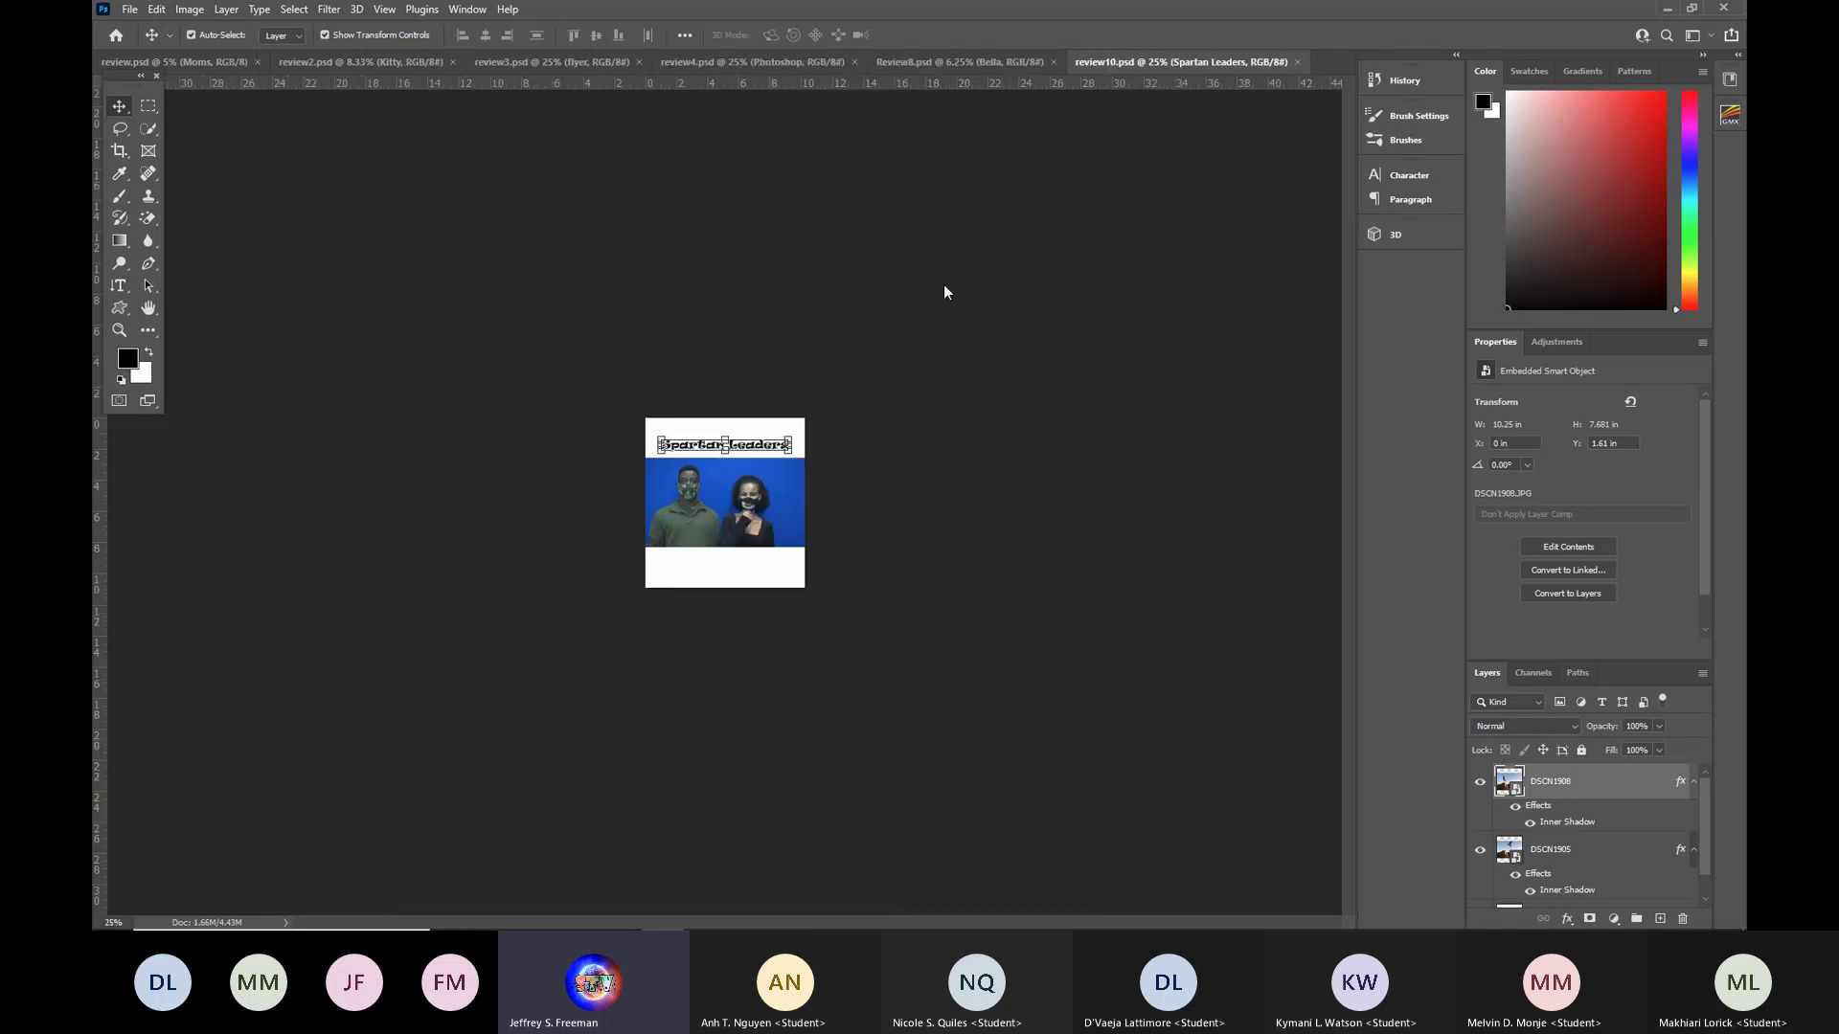
pyautogui.click(1299, 62)
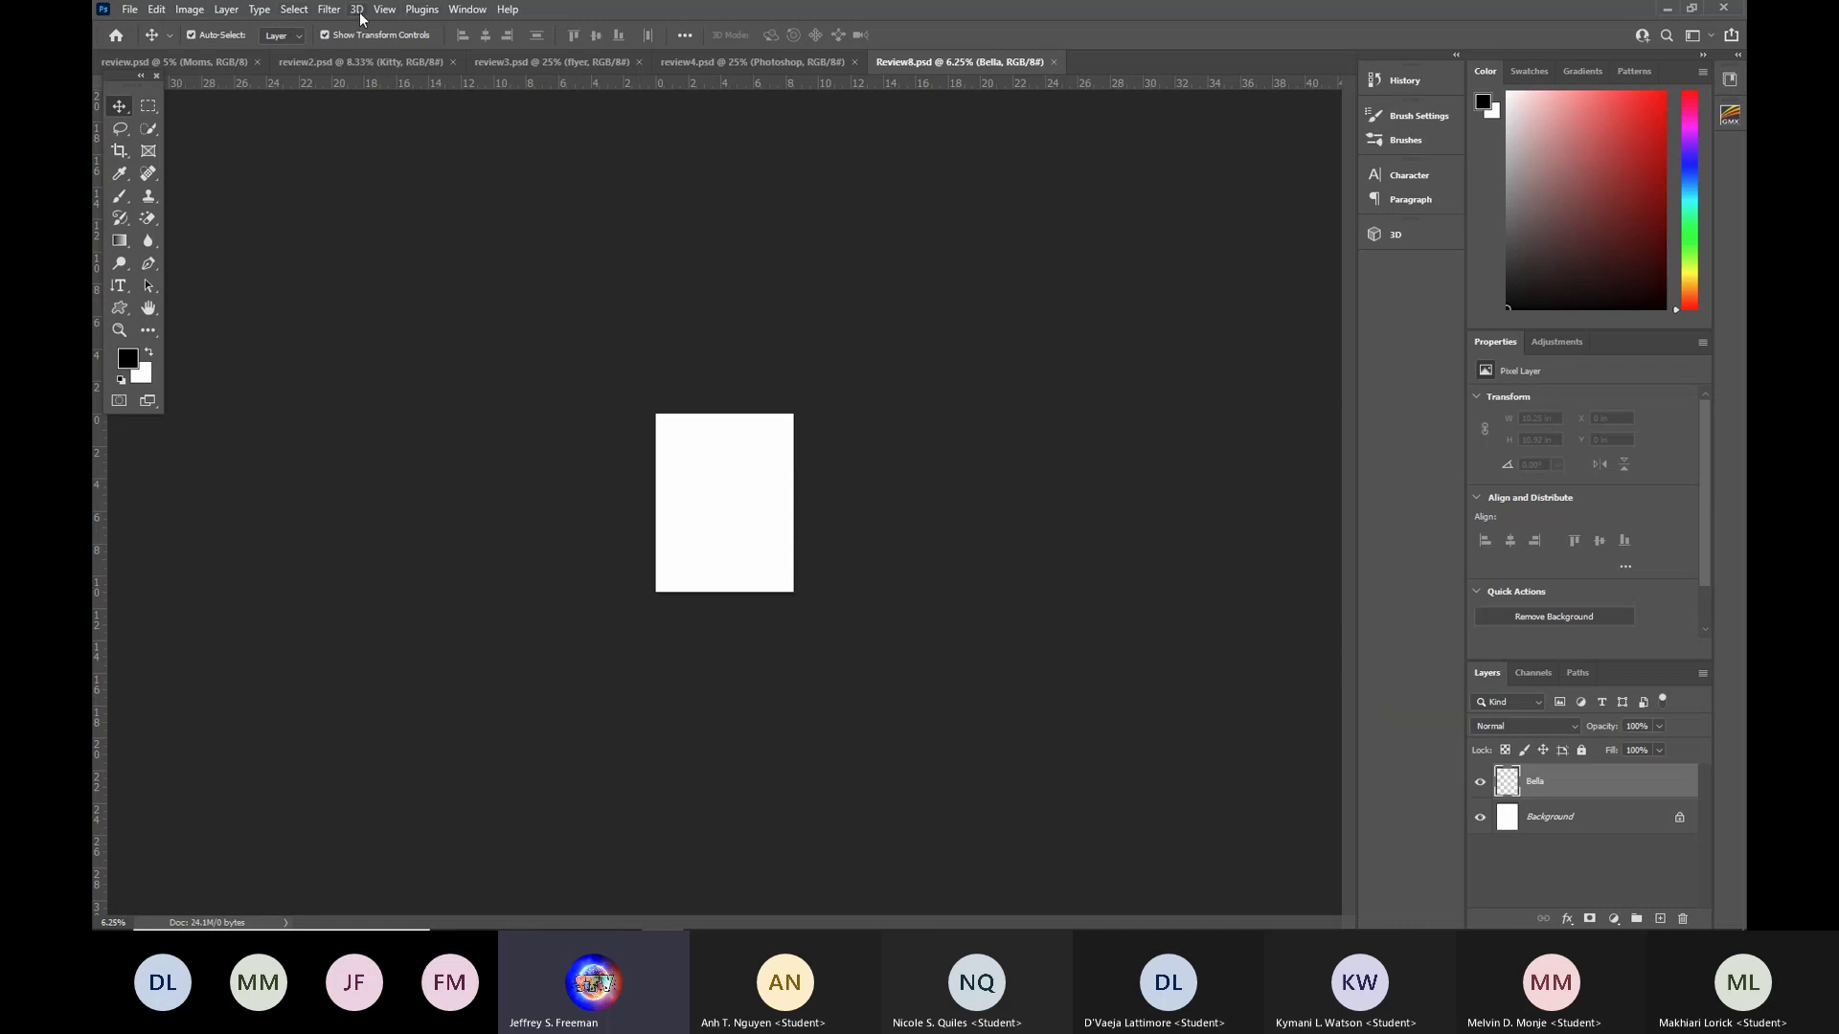
# Draw a rectangle shape about 4.03 by 6.43 in on the Bella layer of Review8.psd with the Rectangle tool.
pyautogui.click(383, 9)
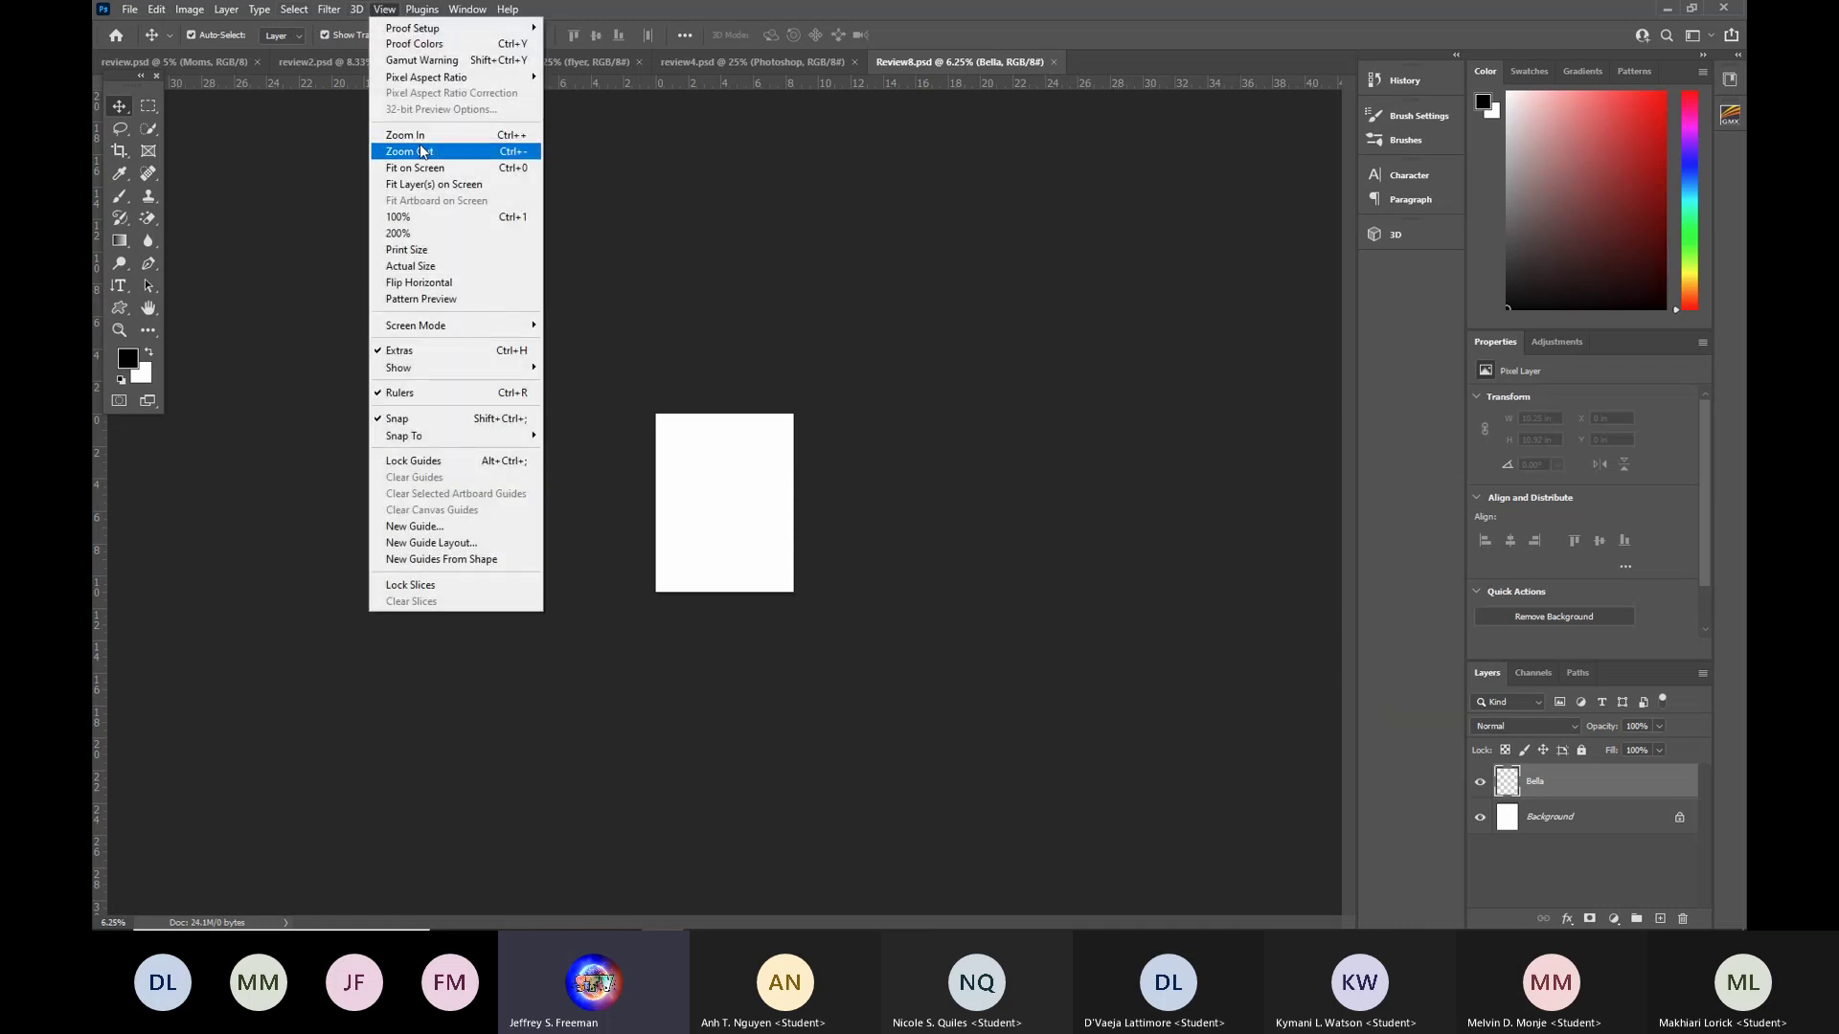
pyautogui.click(416, 167)
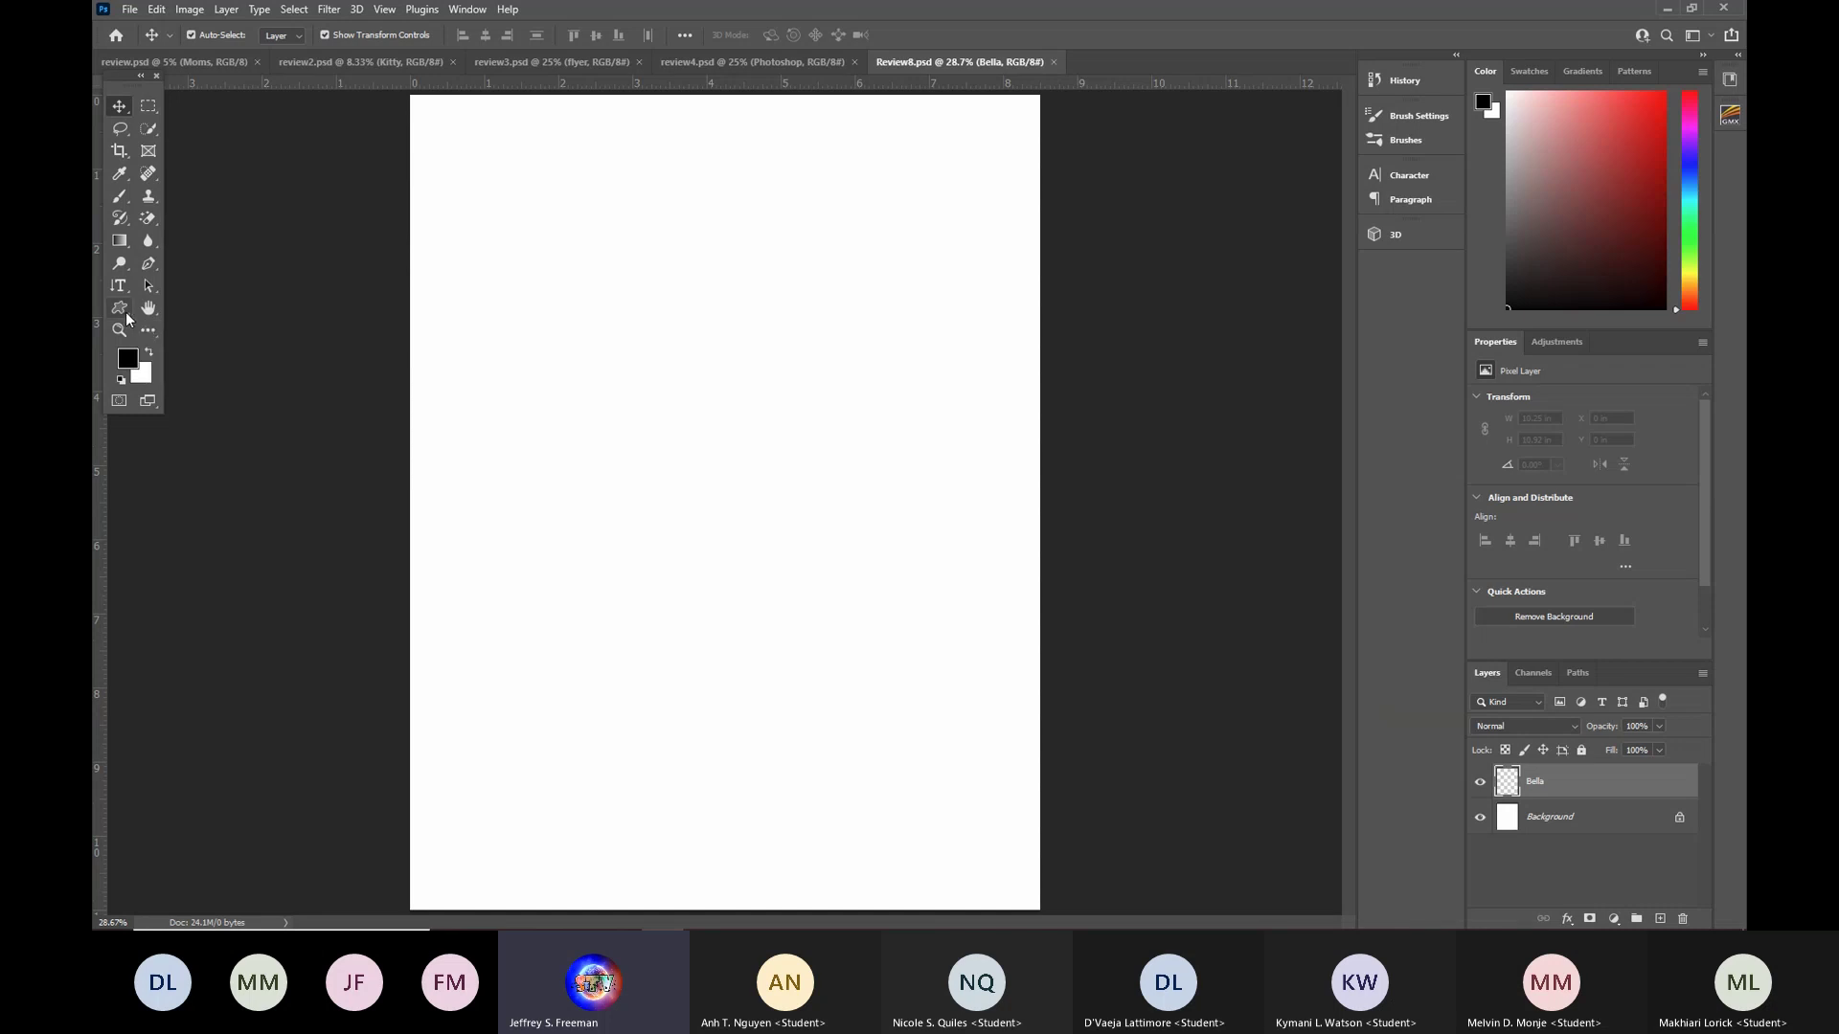
pyautogui.click(123, 312)
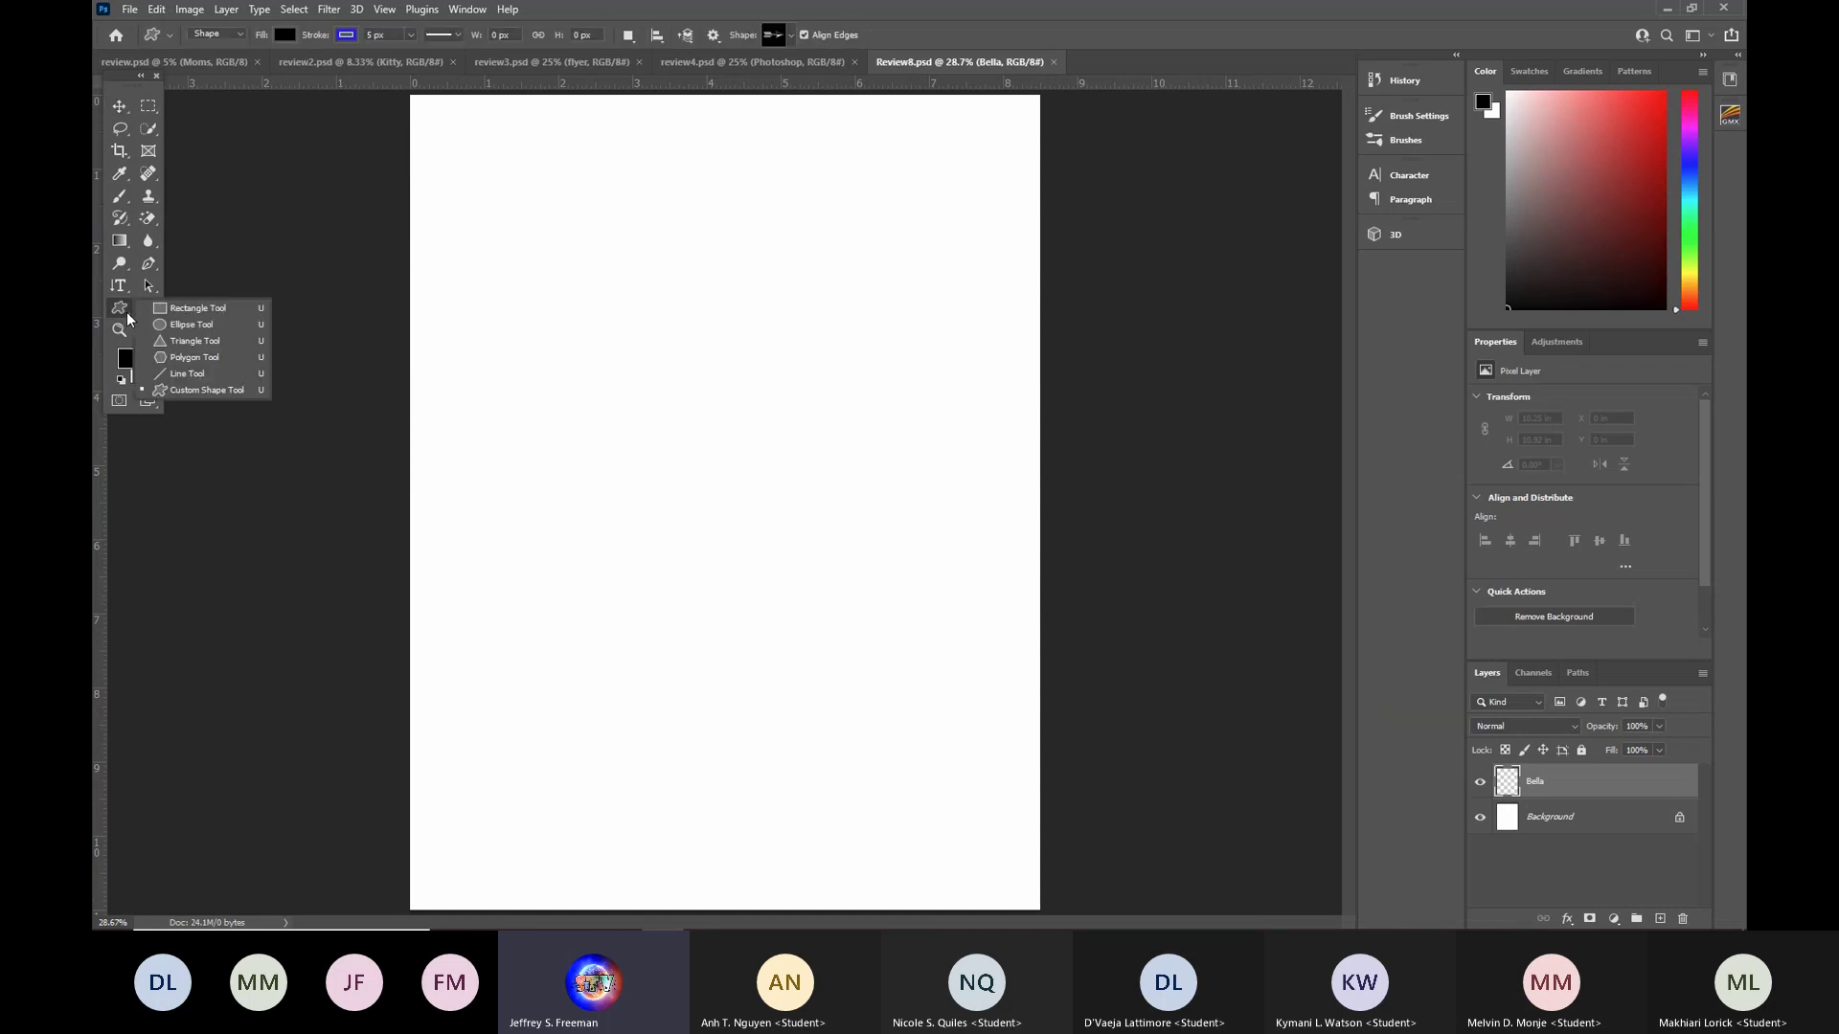
pyautogui.click(192, 310)
pyautogui.moveTo(572, 233); pyautogui.dragTo(869, 710)
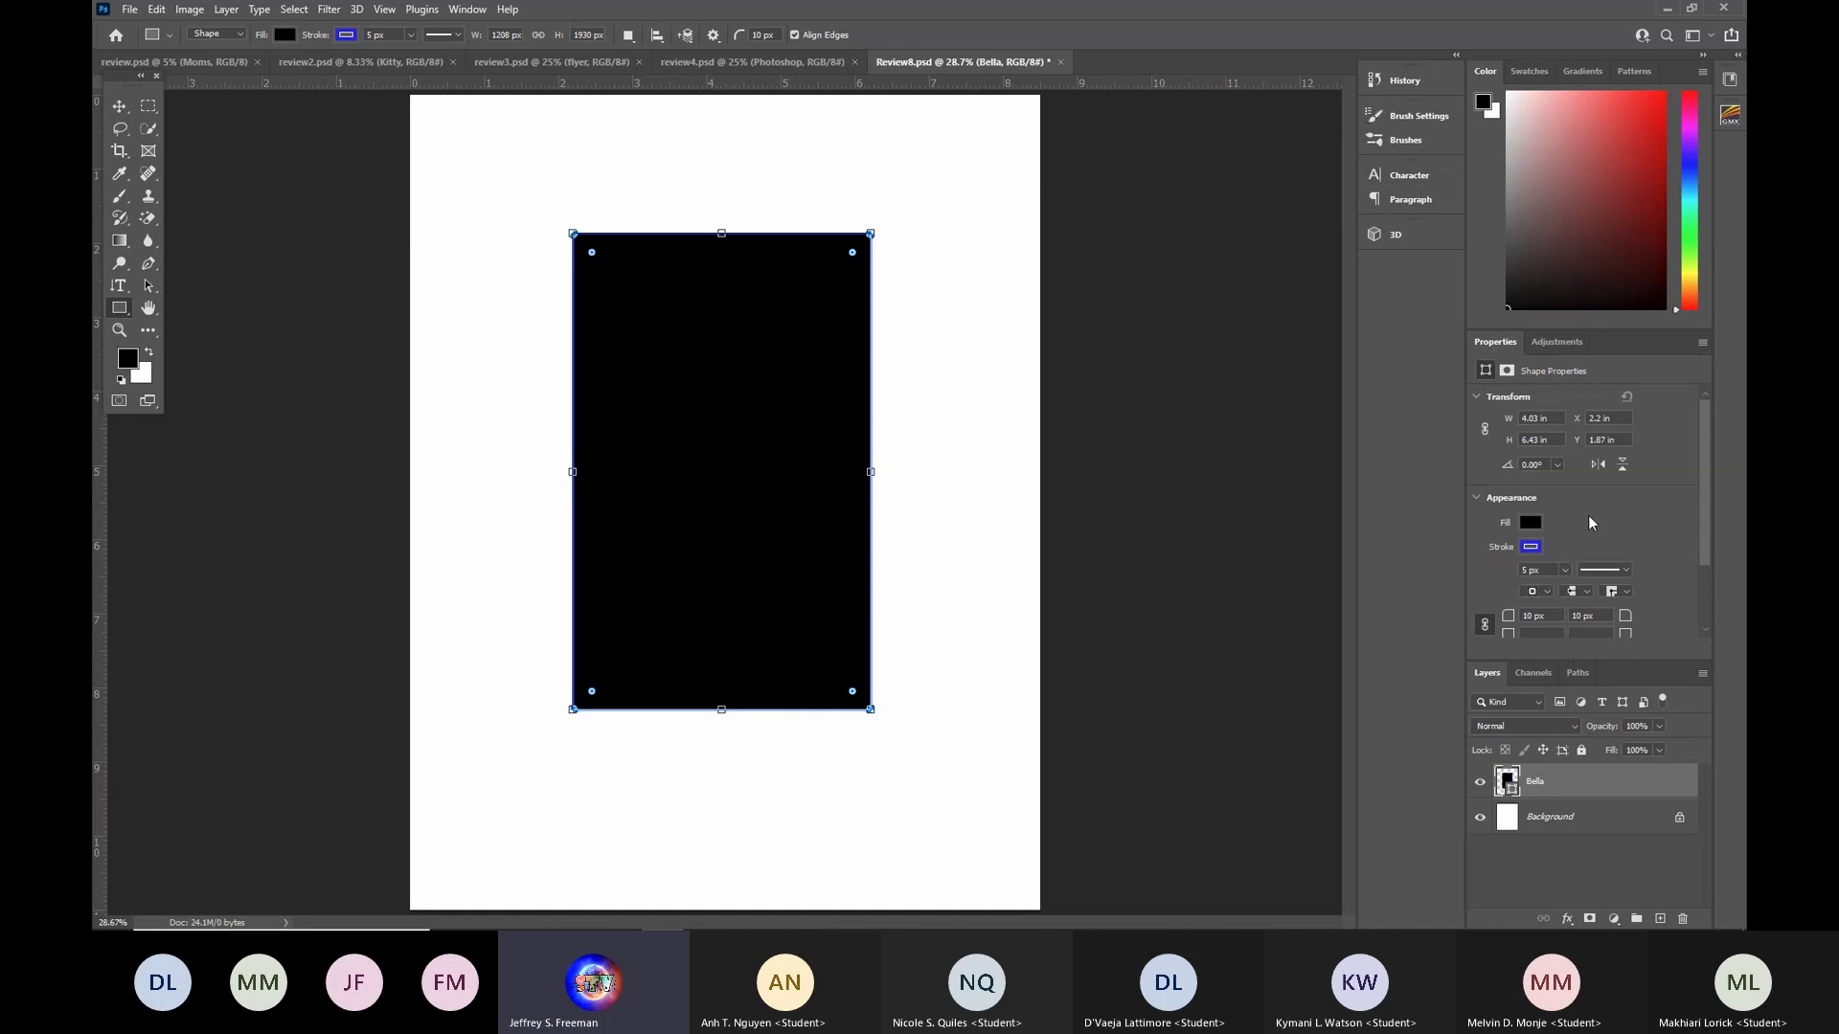
# Set the rectangle's fill to orange and its stroke to black using recently used colors.
pyautogui.click(1530, 522)
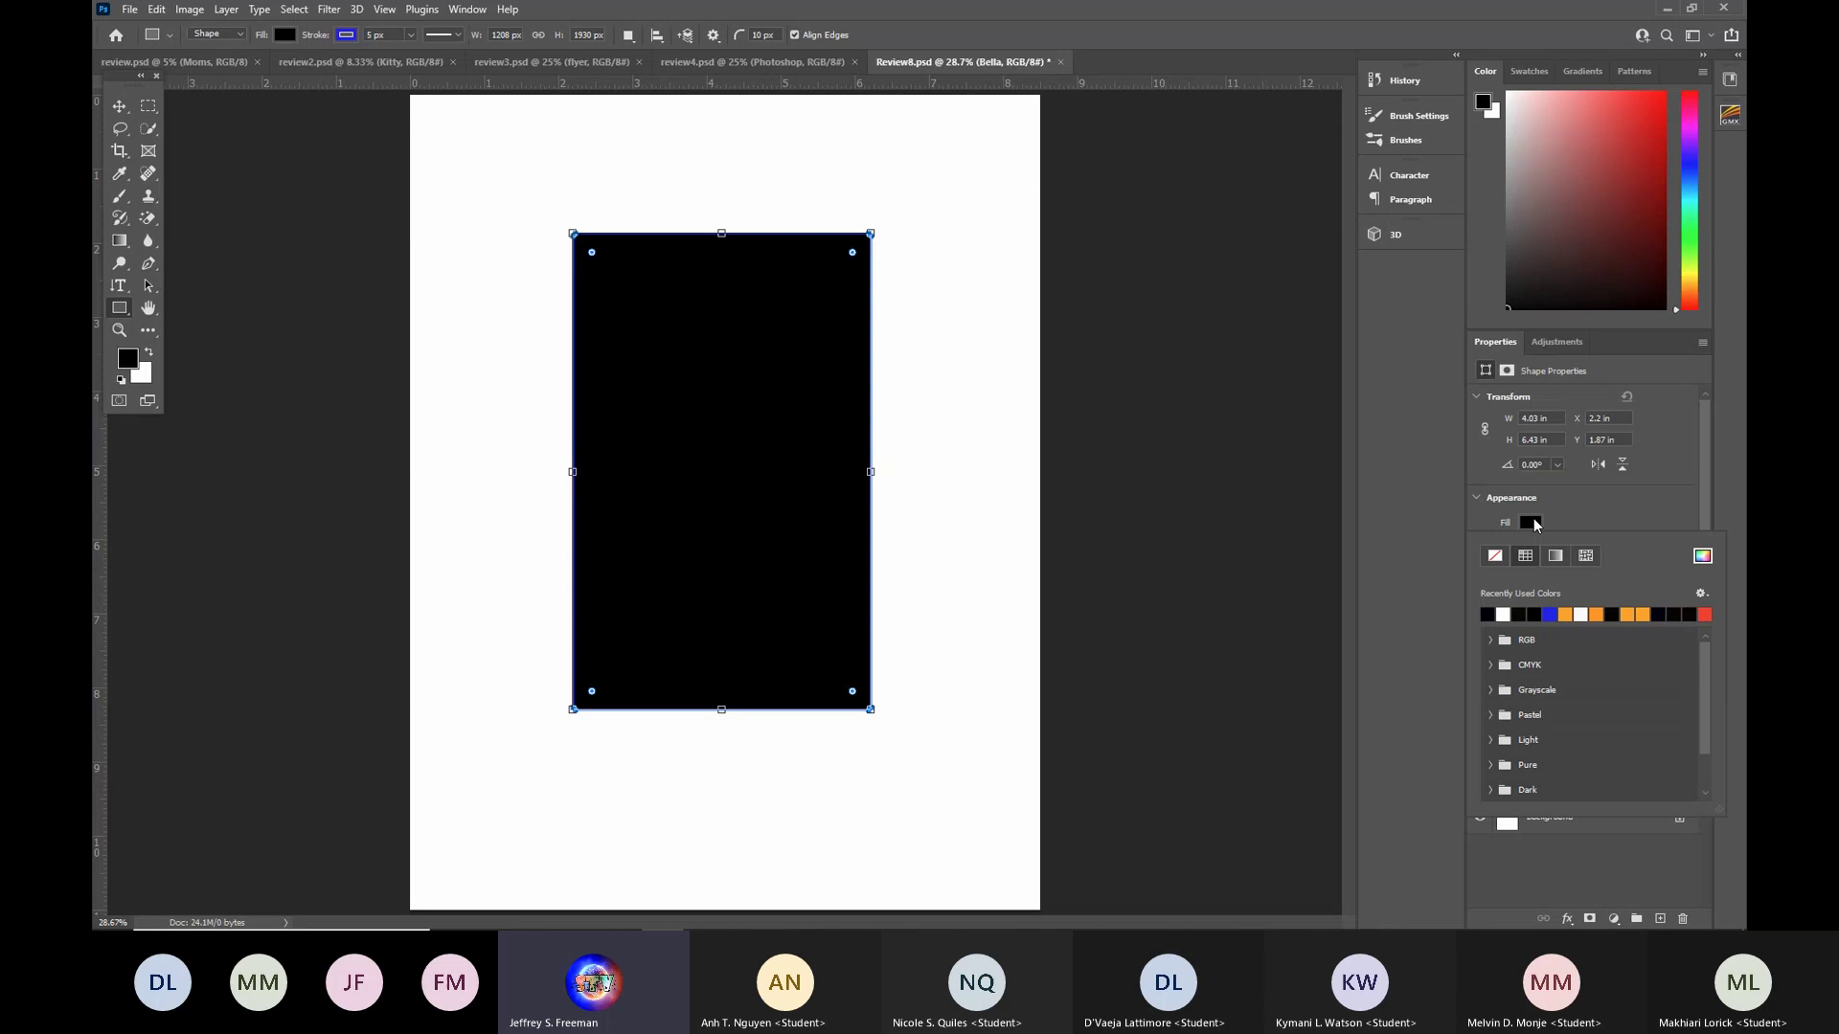
pyautogui.click(1566, 615)
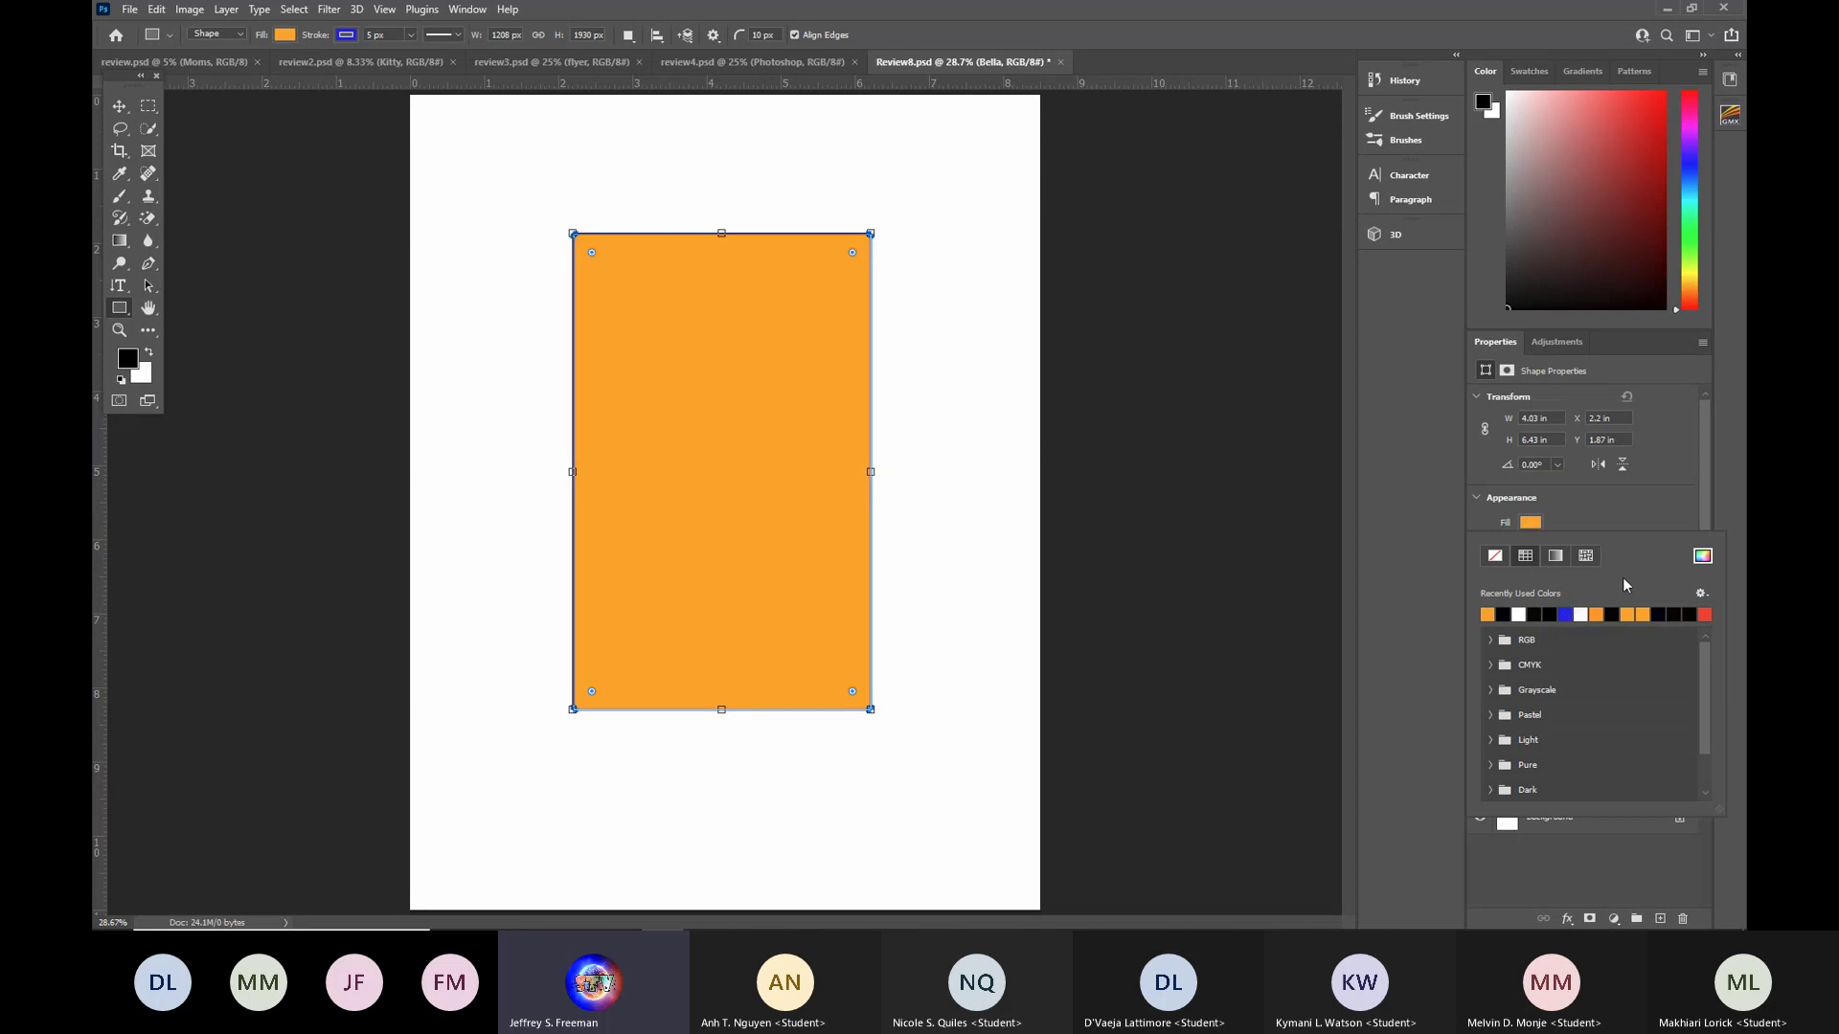
pyautogui.click(1664, 452)
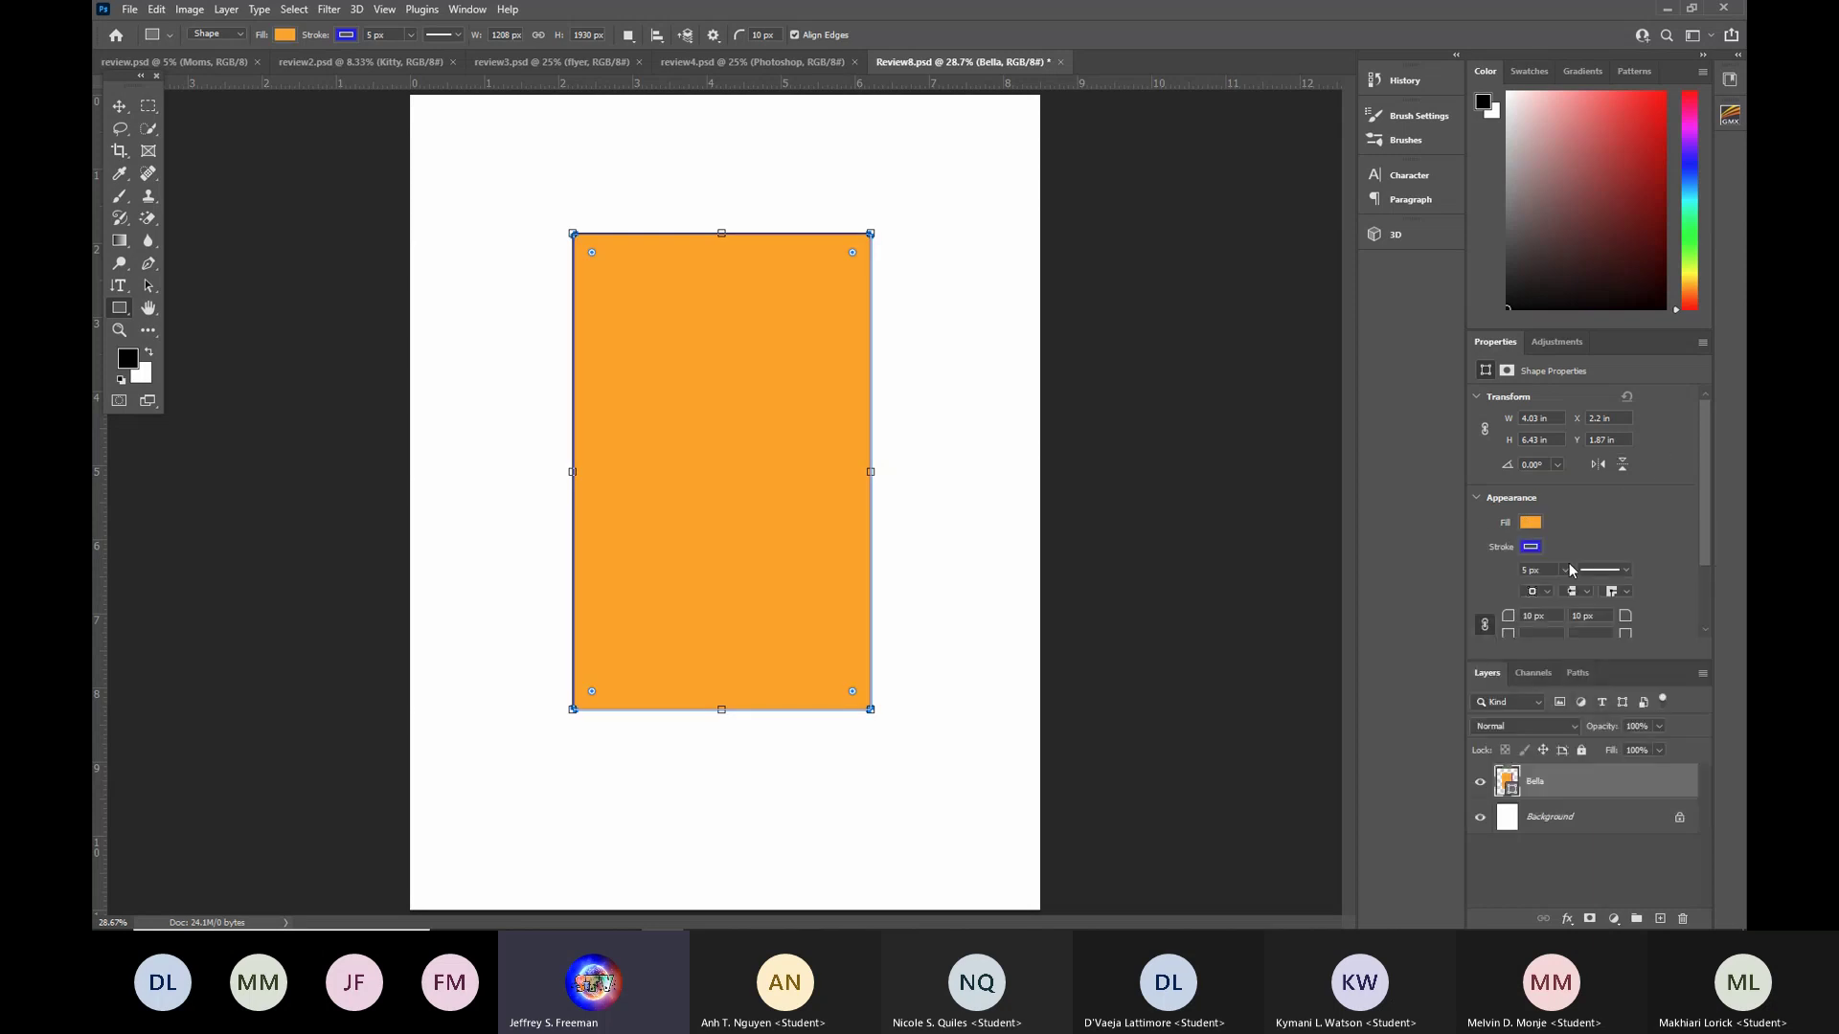
pyautogui.click(1532, 546)
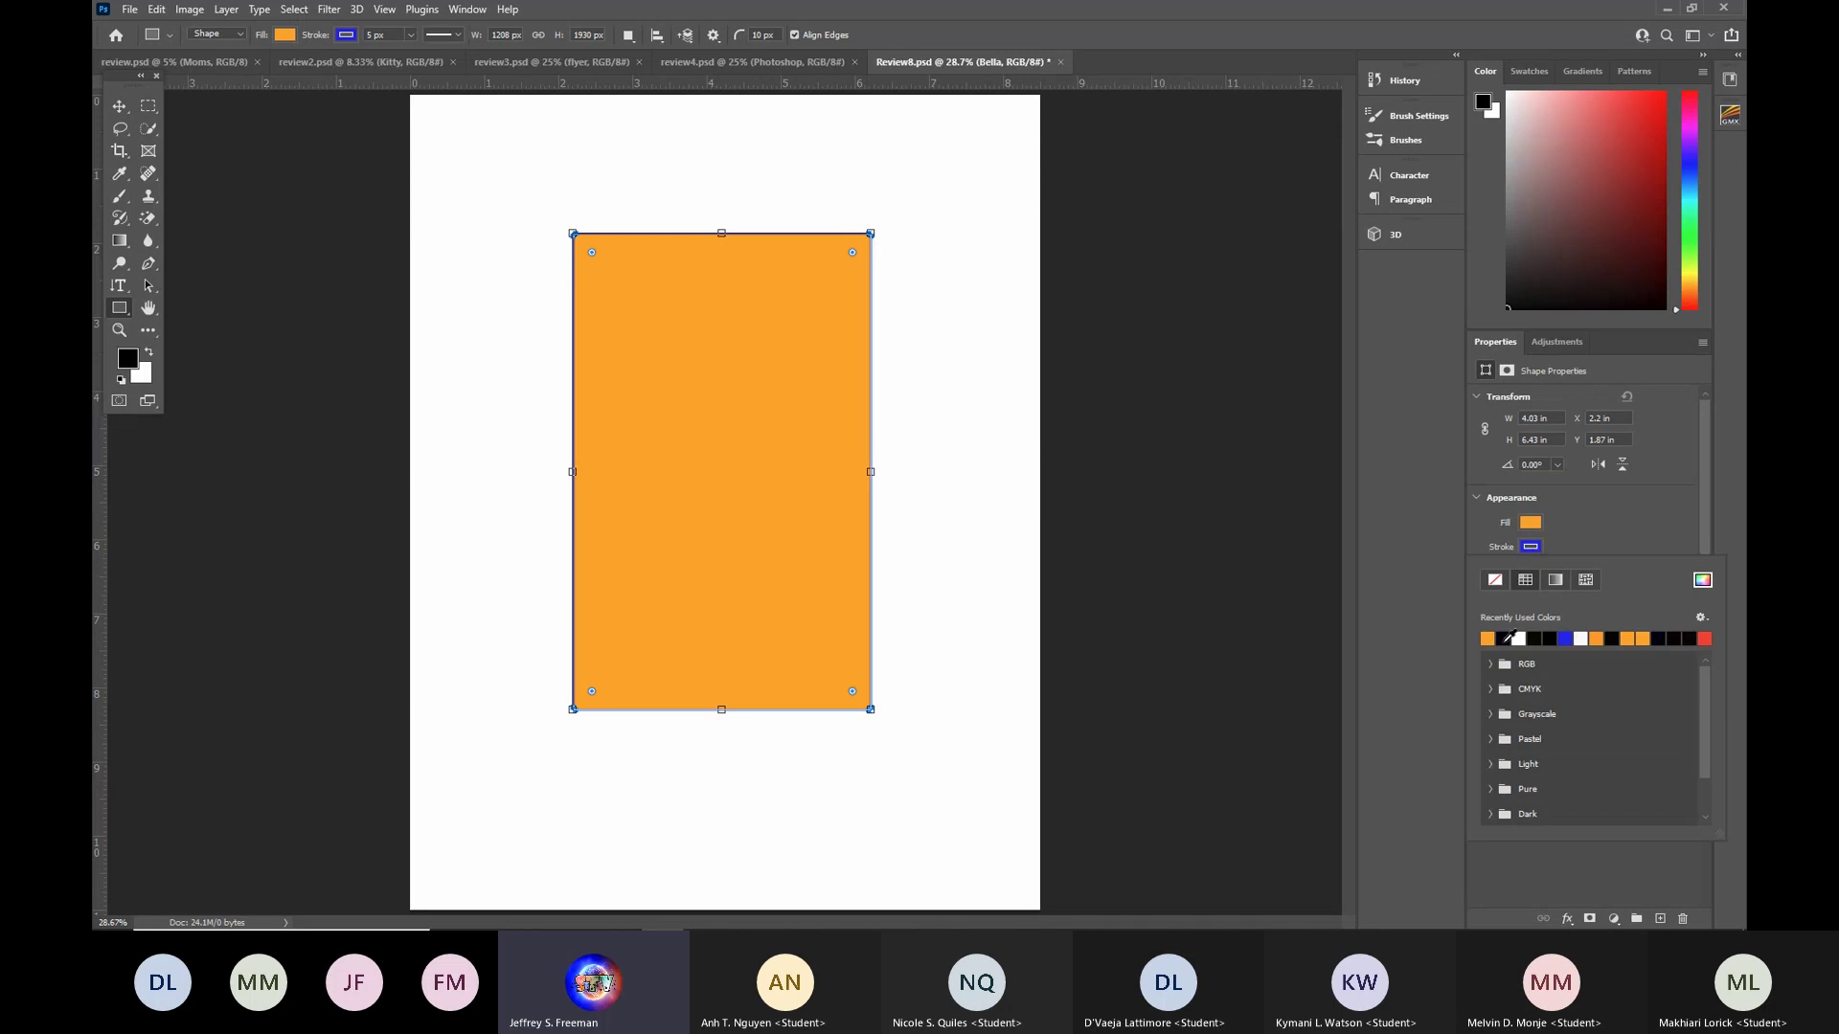
pyautogui.click(1507, 638)
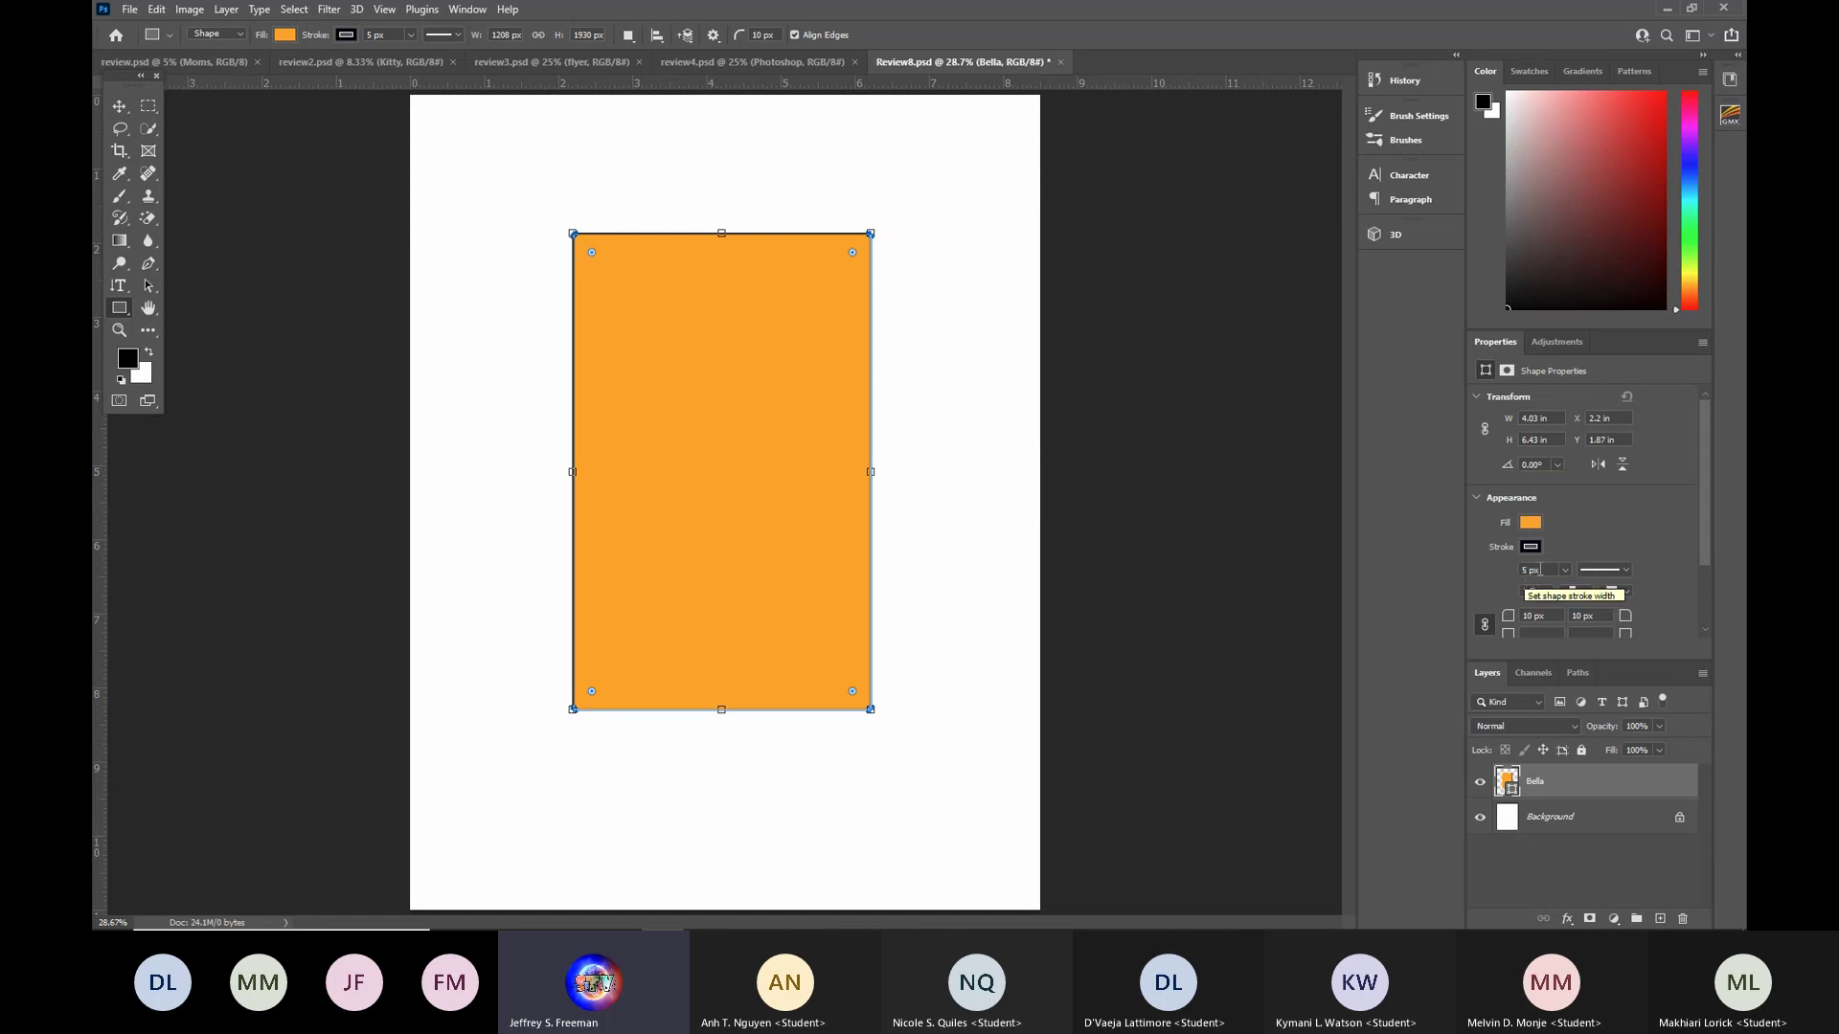
pyautogui.moveTo(1701, 542); pyautogui.dragTo(1707, 599)
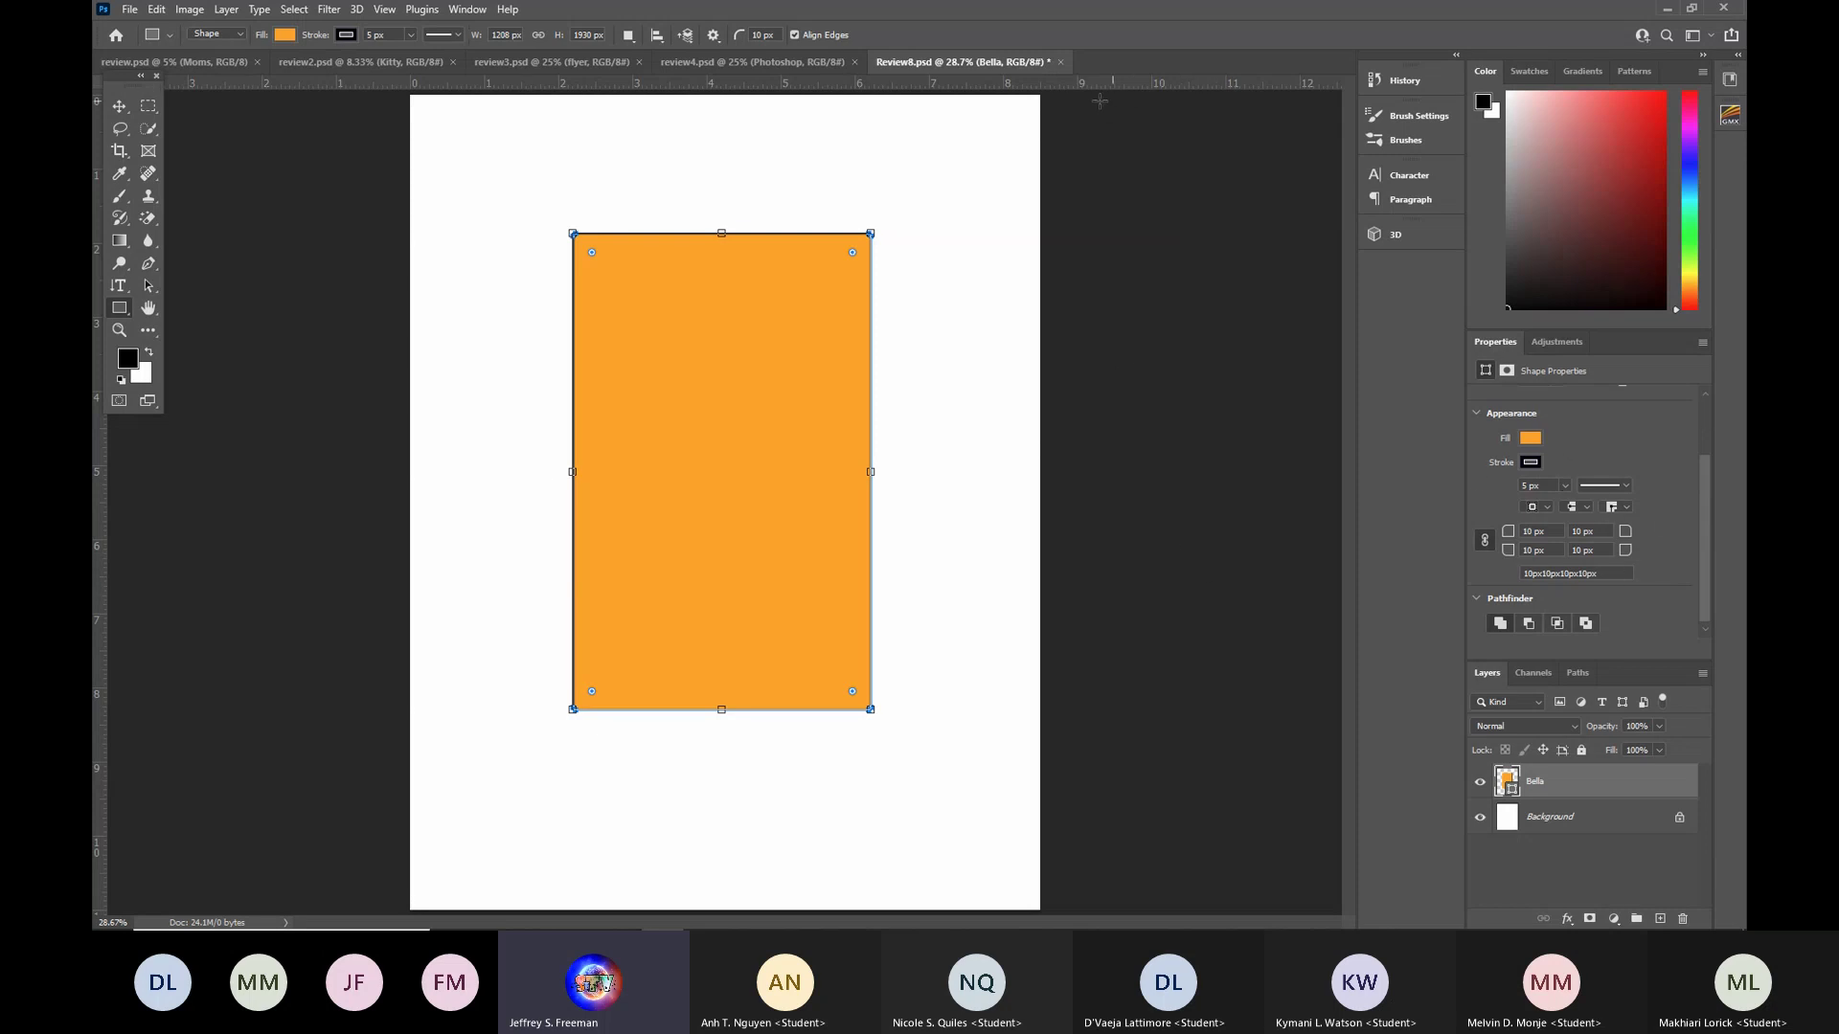
# Close Review8.psd without saving and fit review4.psd on screen.
pyautogui.click(1061, 64)
pyautogui.click(913, 354)
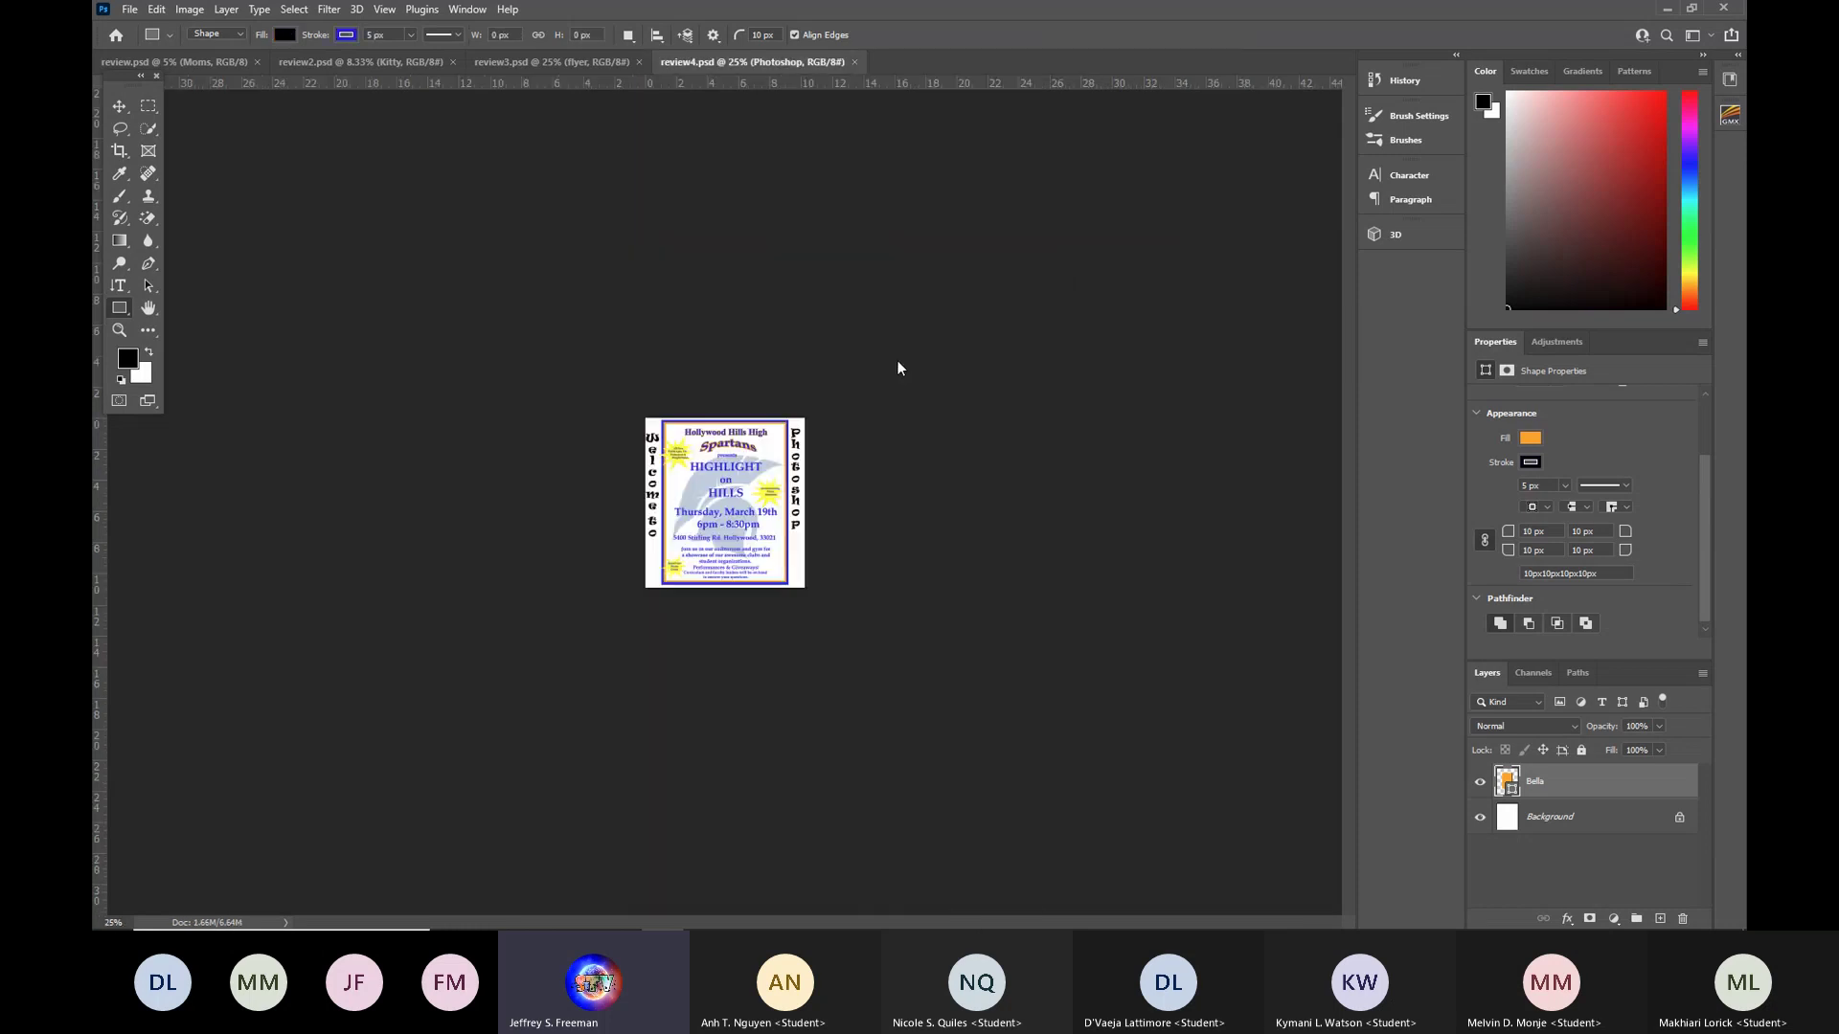
pyautogui.click(384, 9)
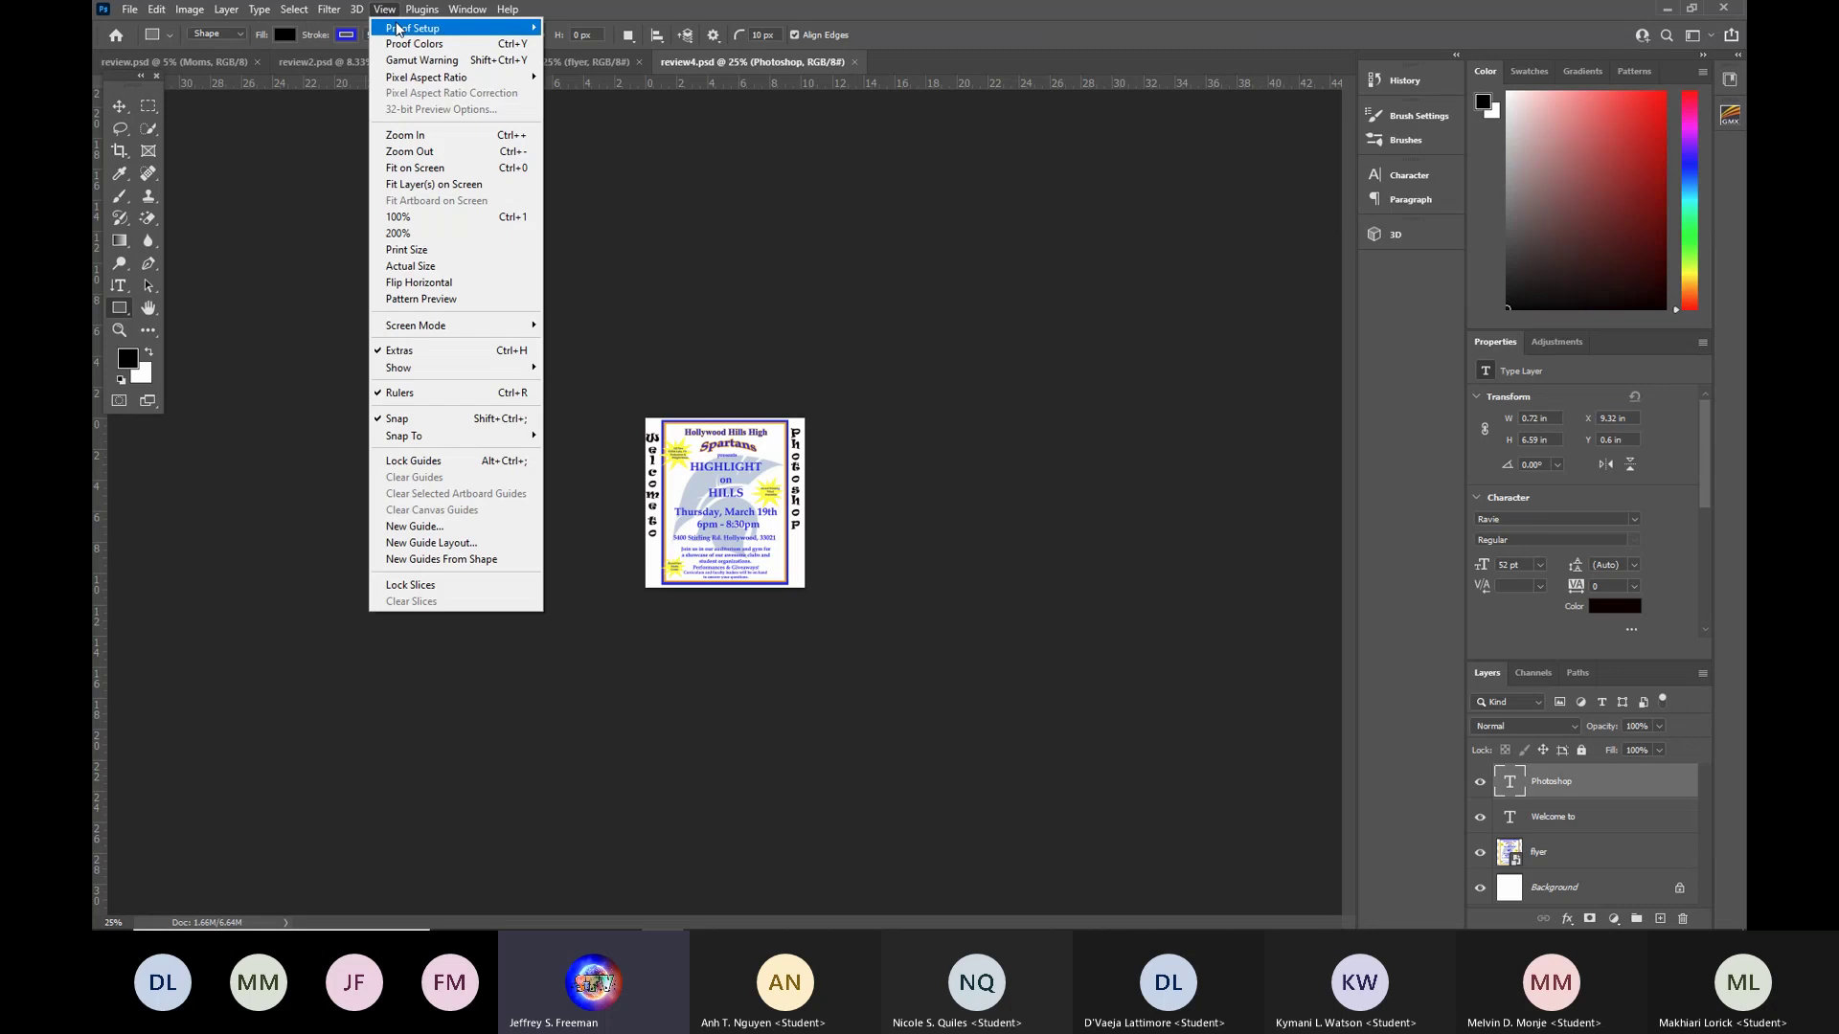
pyautogui.click(415, 169)
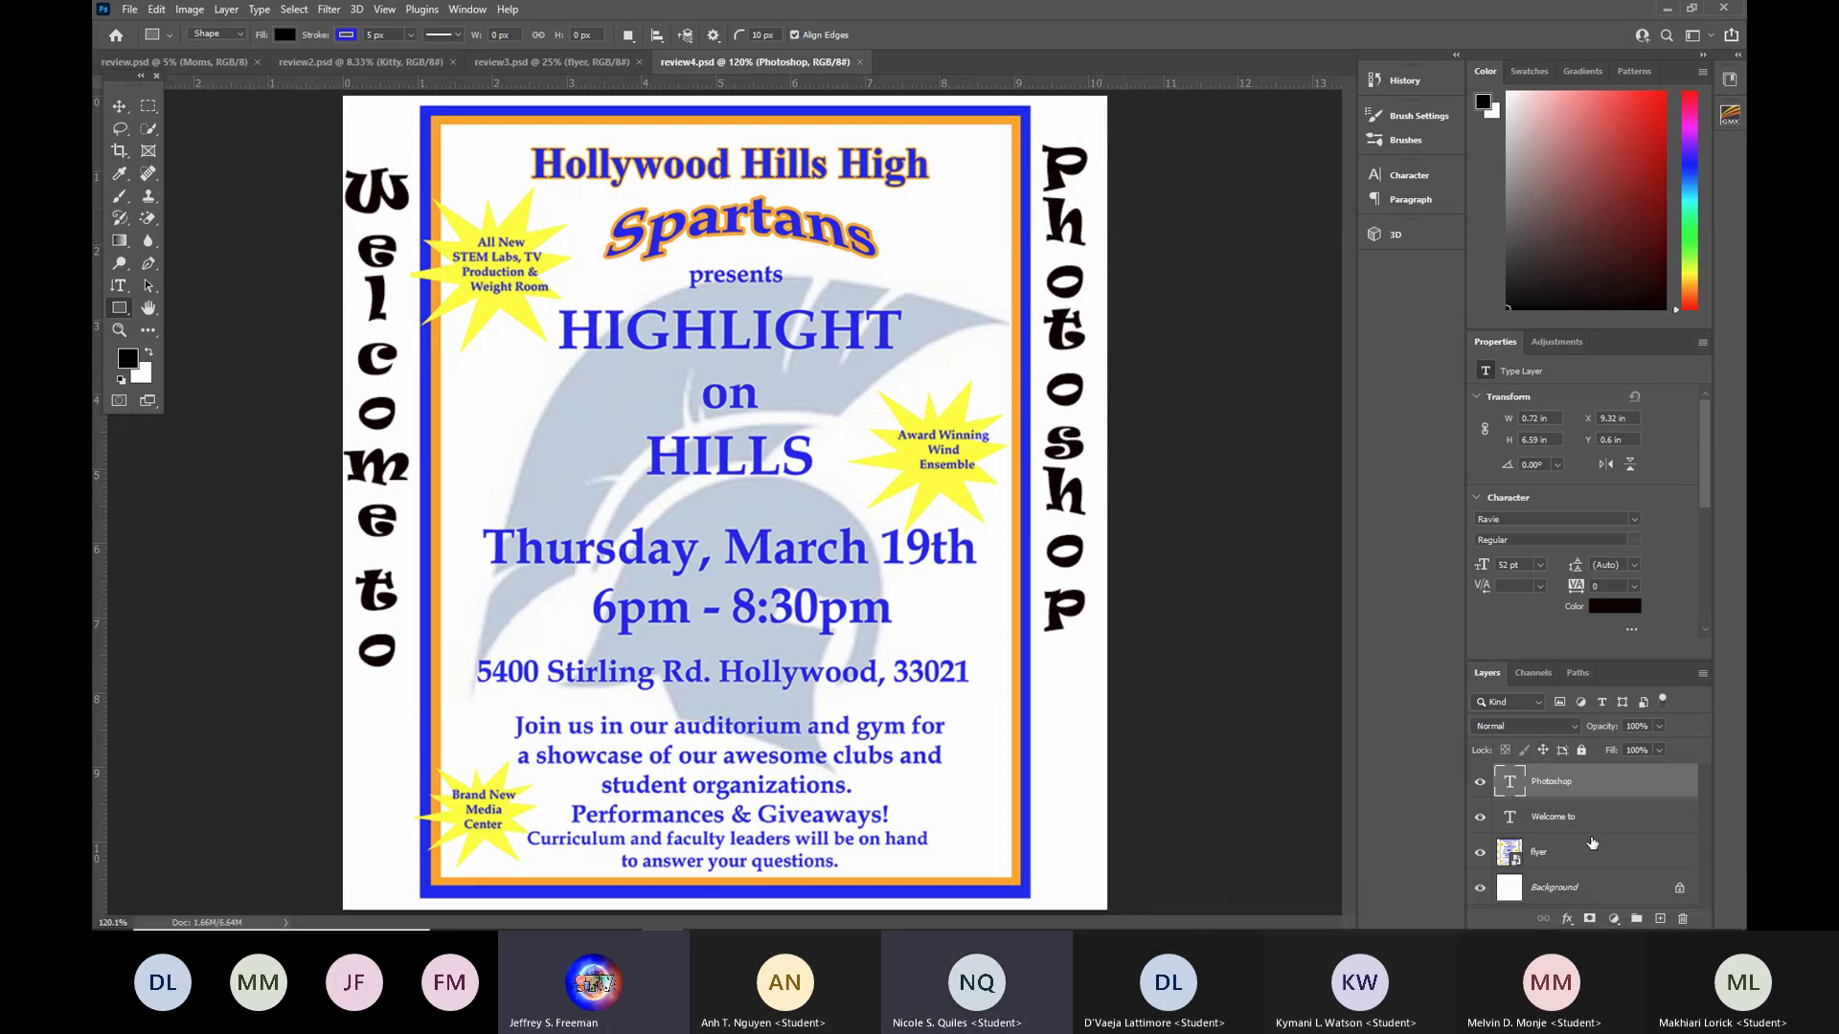
# Hide the flyer and Background layers in review4.psd, and close the file without saving.
pyautogui.click(1480, 853)
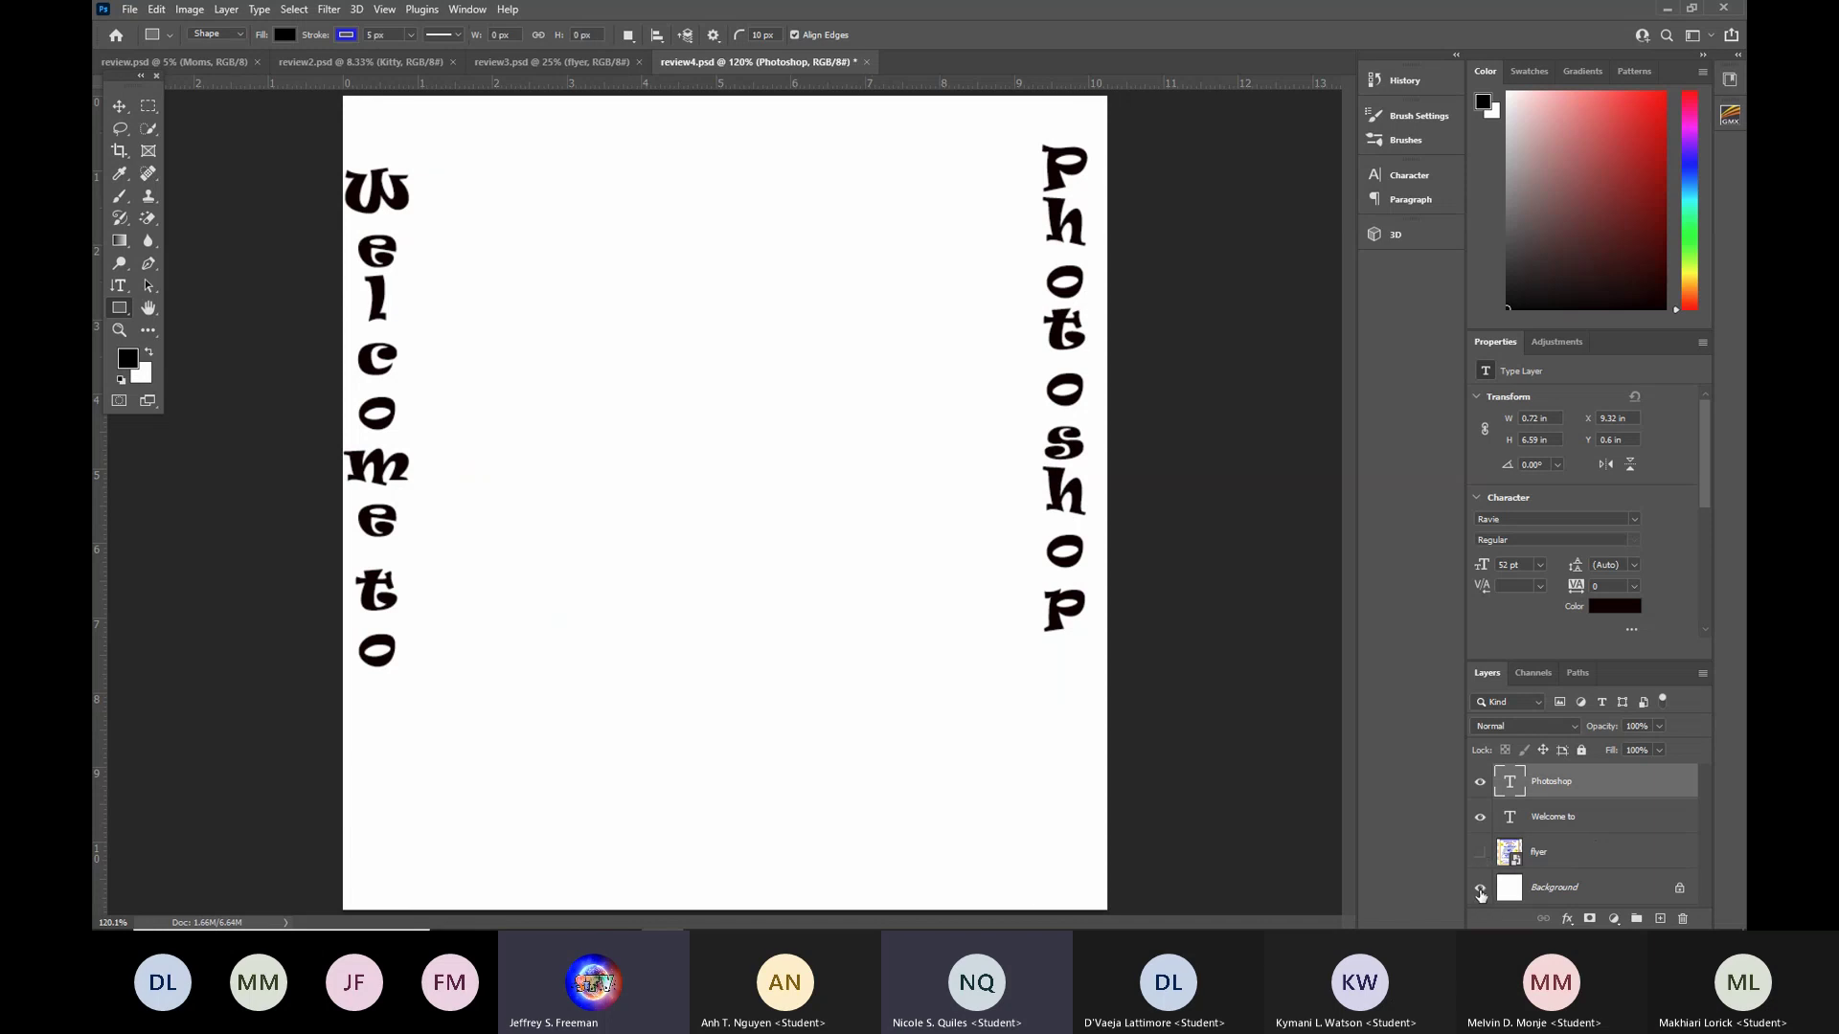
pyautogui.click(1481, 888)
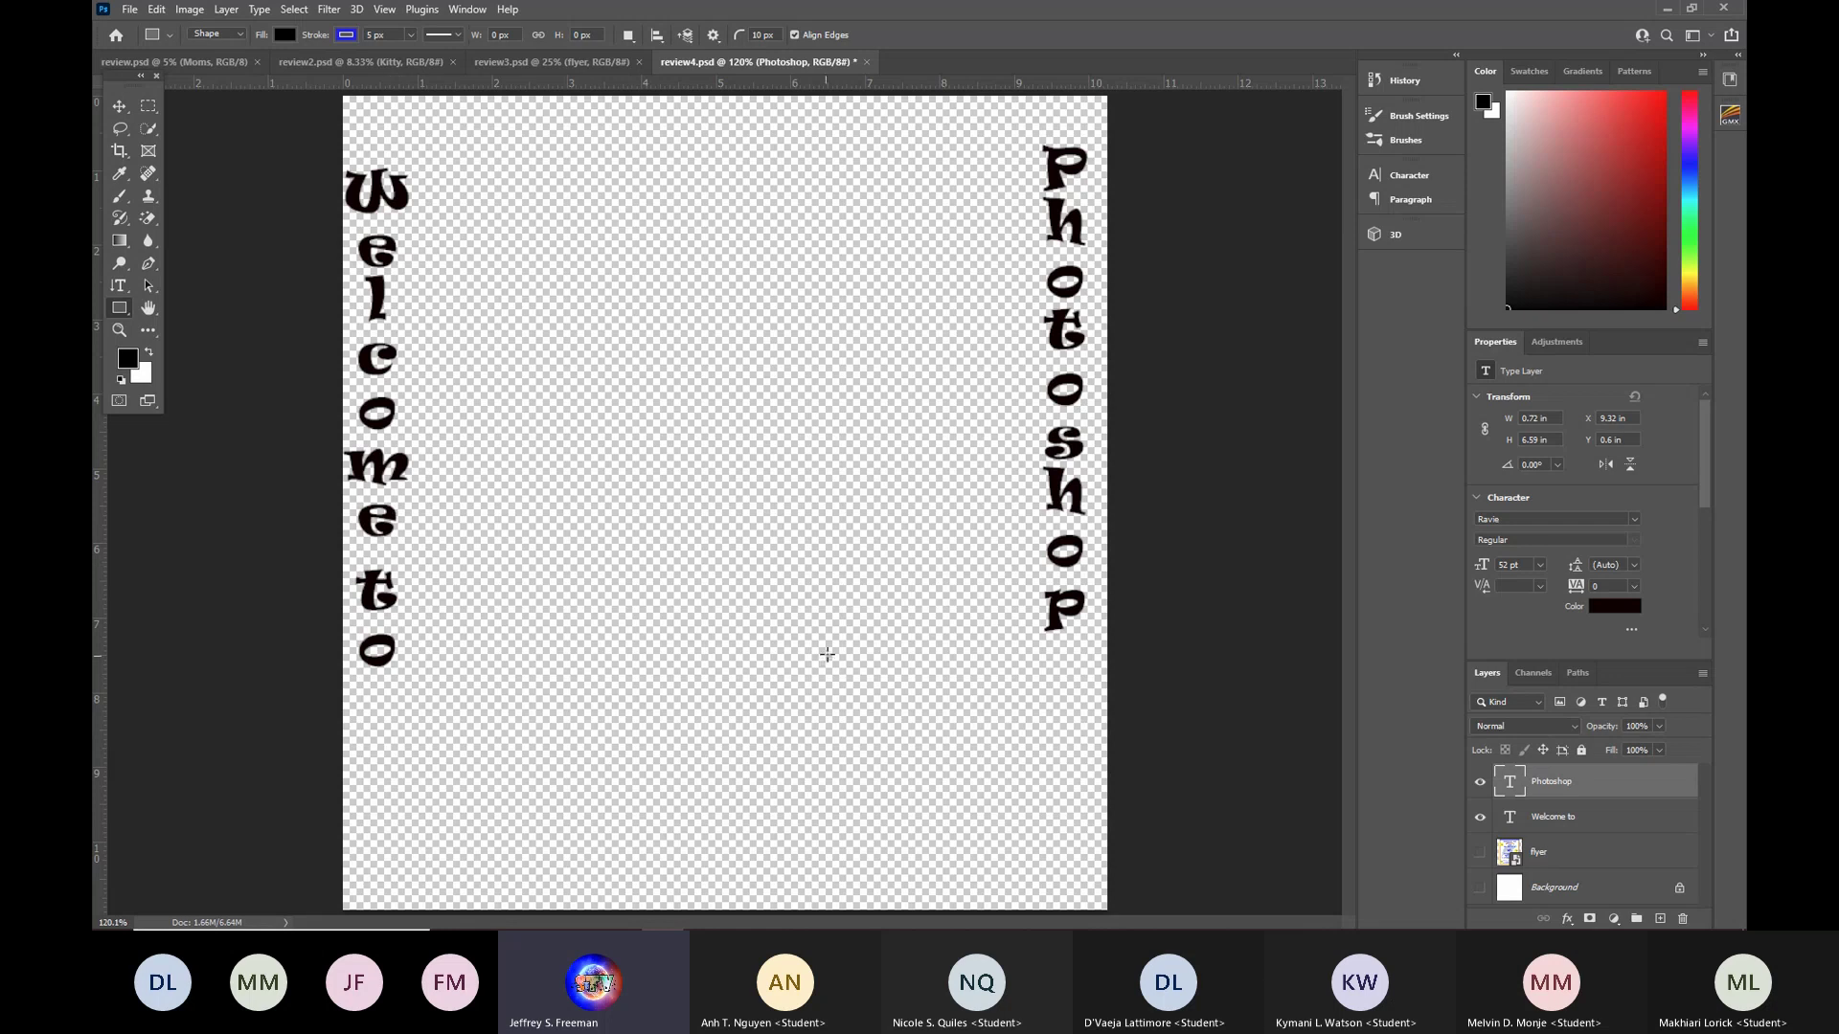
pyautogui.click(868, 62)
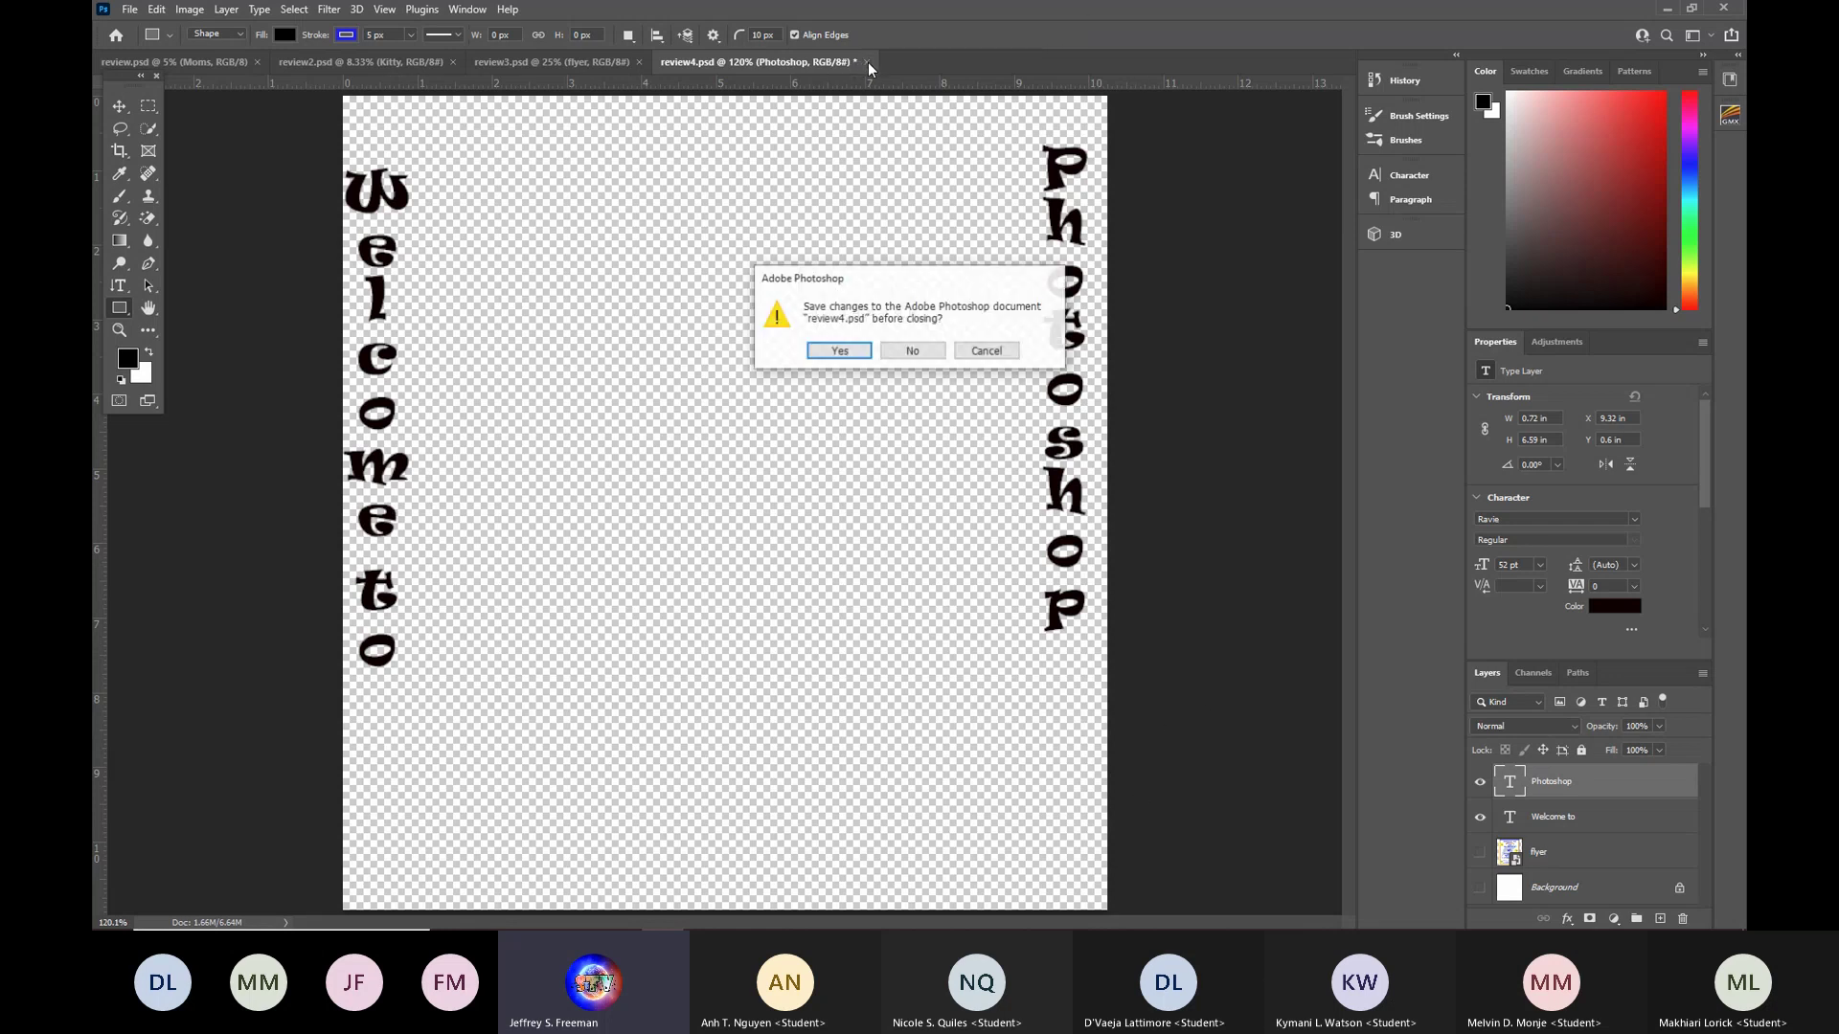
pyautogui.click(913, 351)
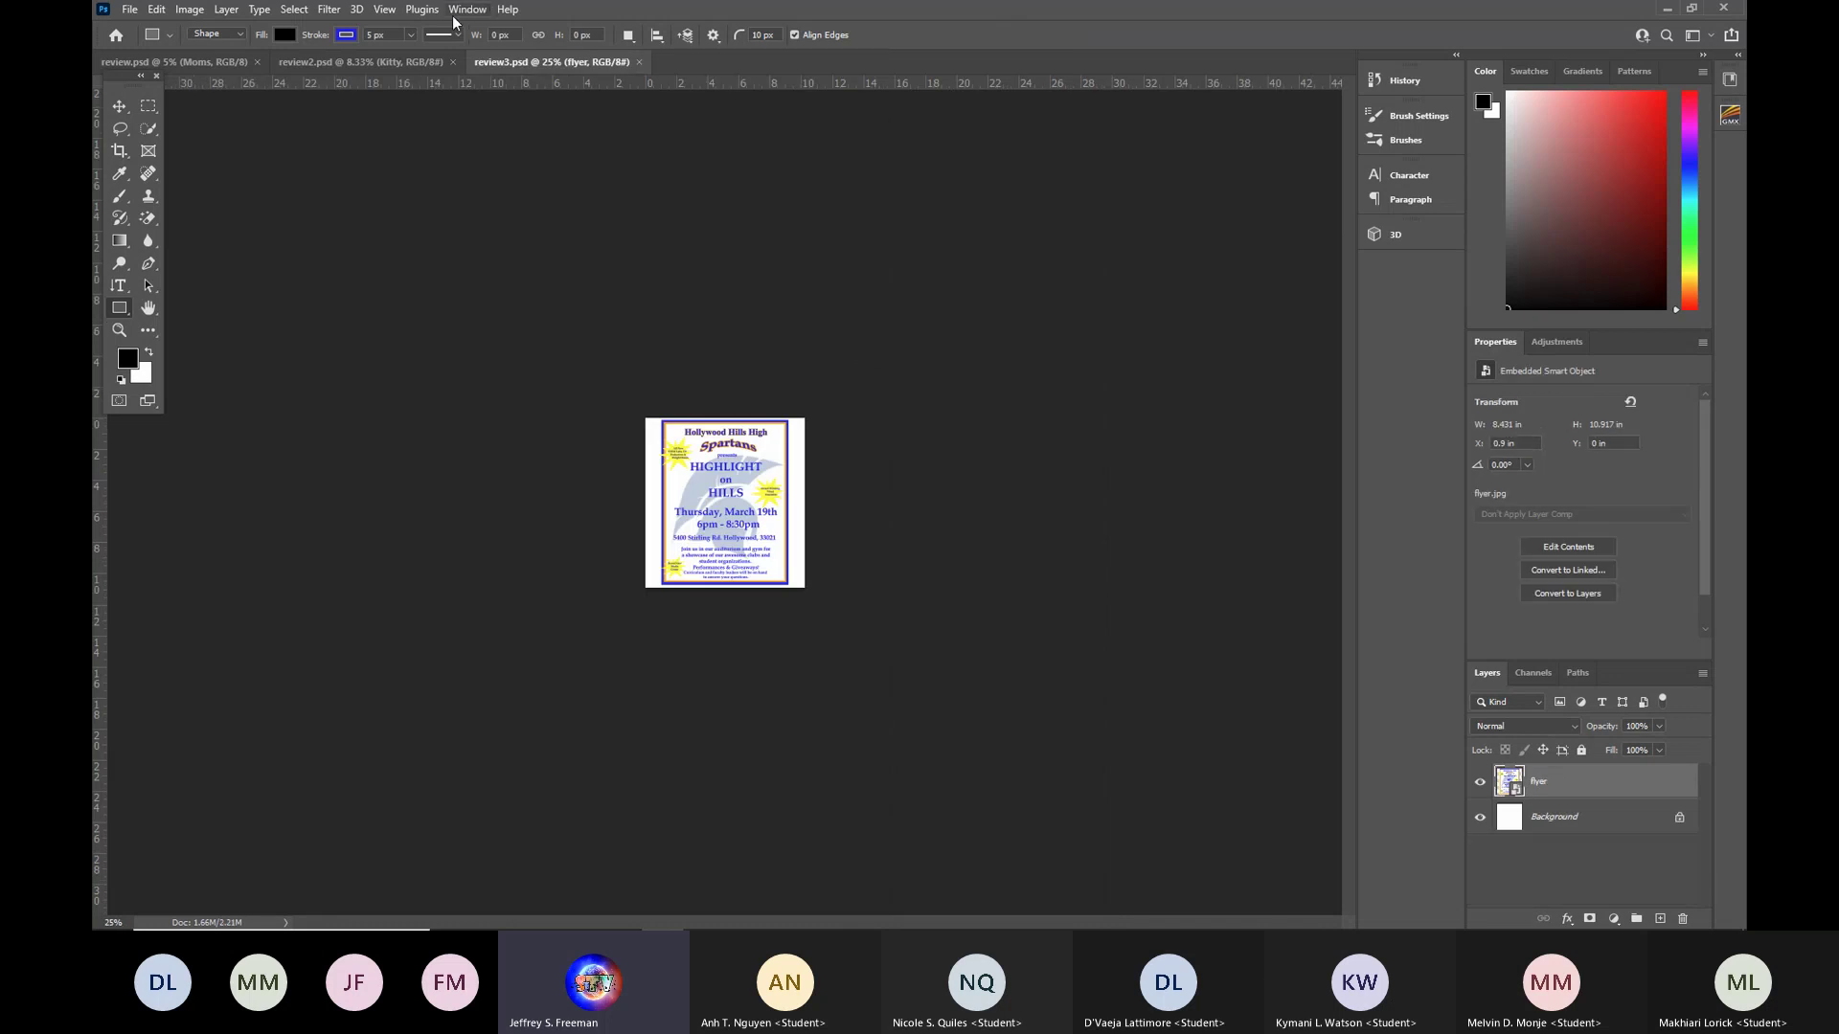
# Set up a PNG export of review3.psd with Copyright and Contact Info metadata, and cancel it at the save stage.
pyautogui.click(384, 10)
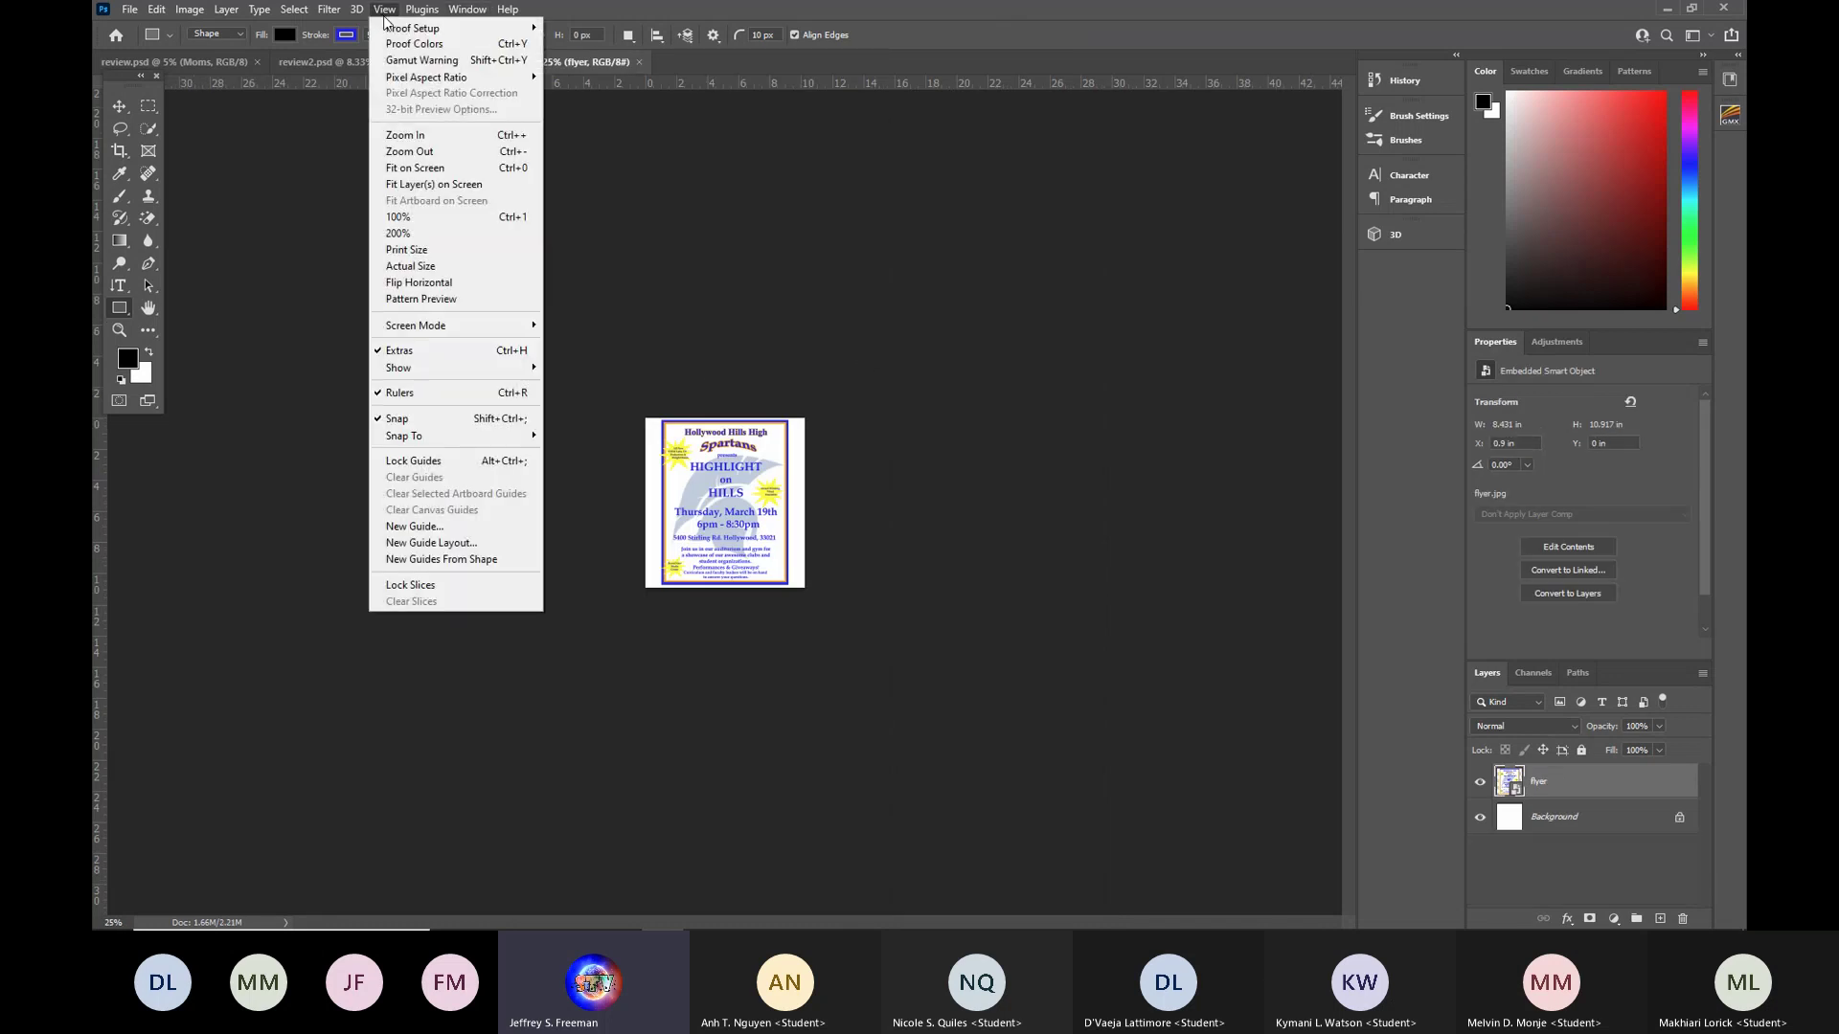
pyautogui.click(422, 184)
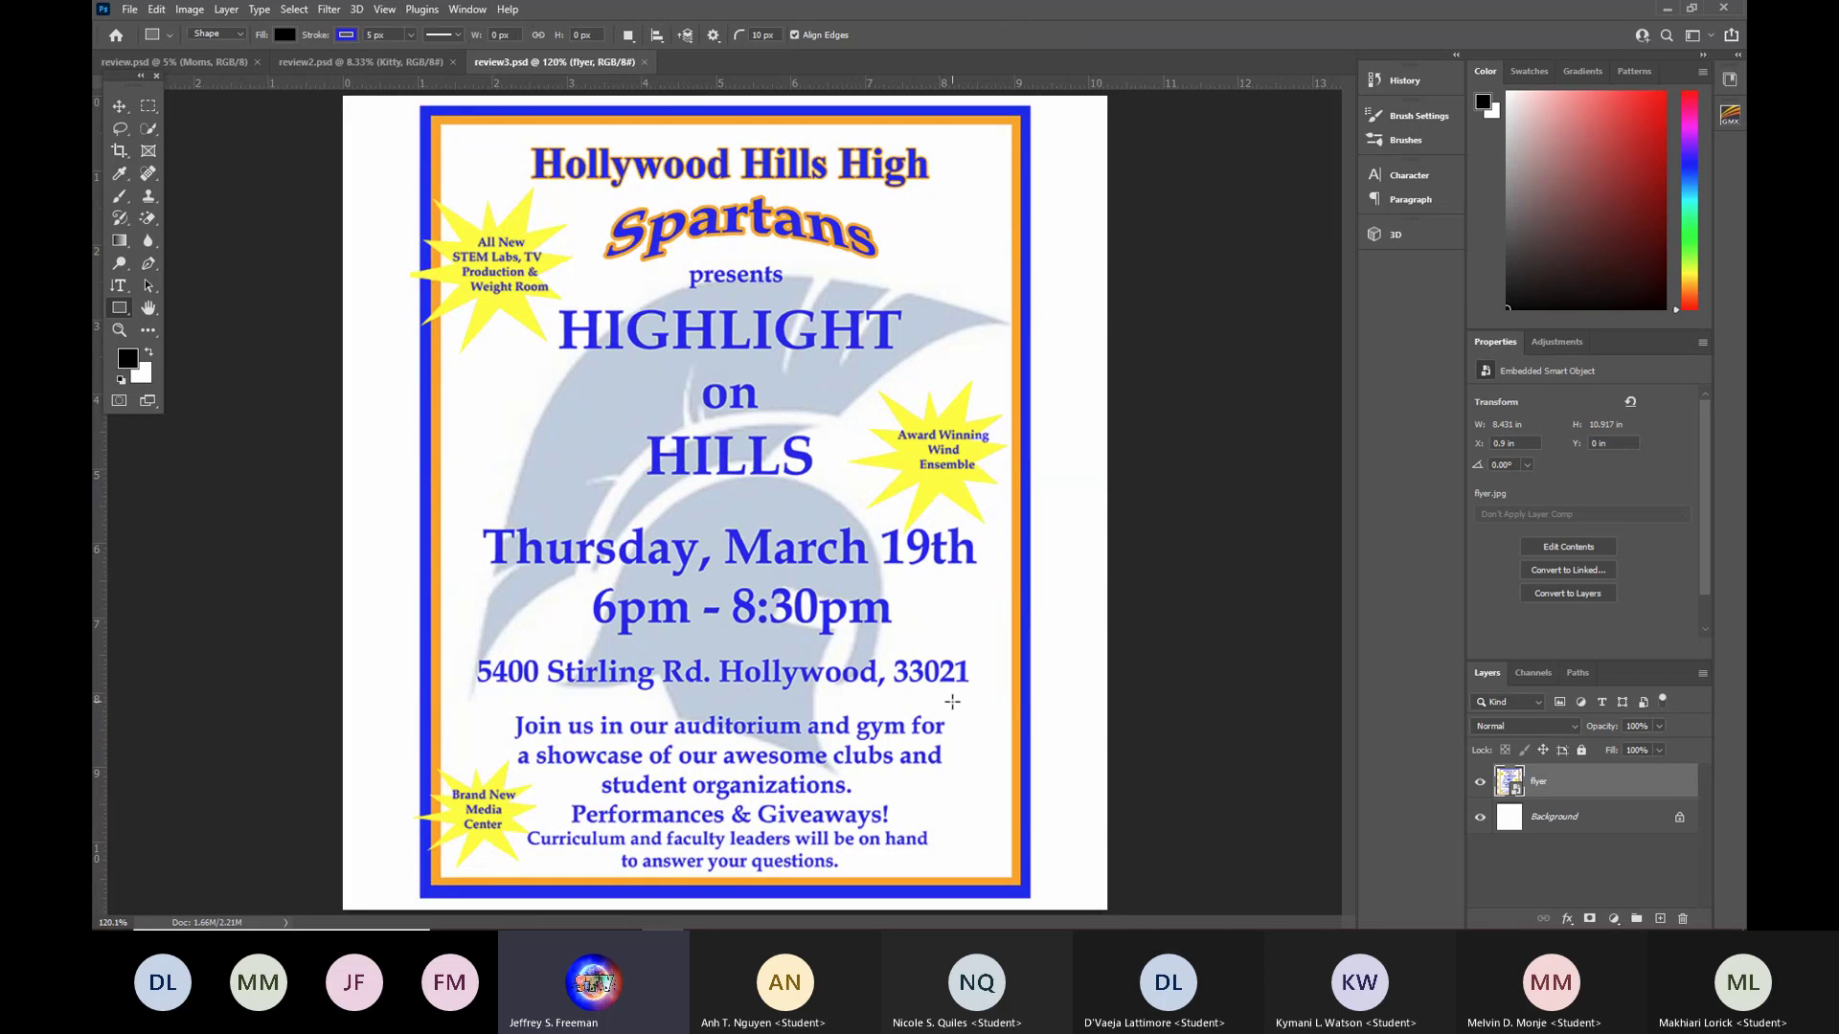
pyautogui.moveTo(831, 927)
pyautogui.click(130, 12)
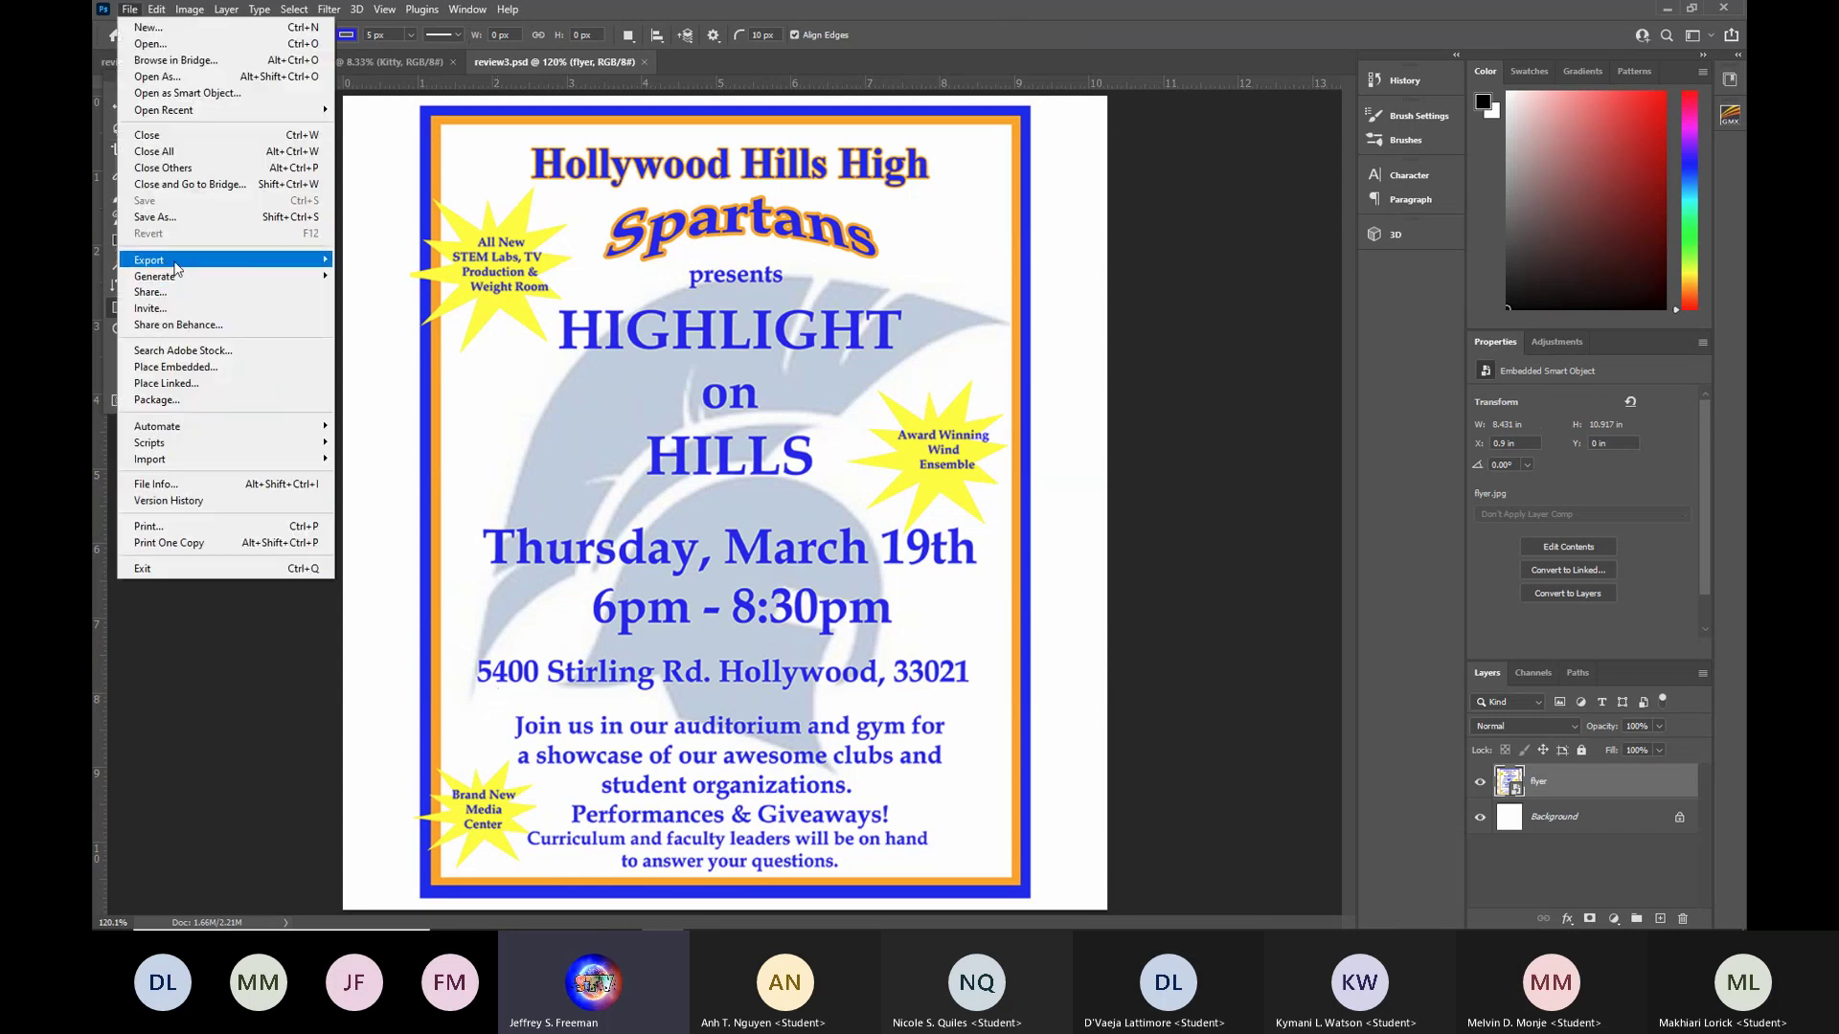
pyautogui.moveTo(191, 267)
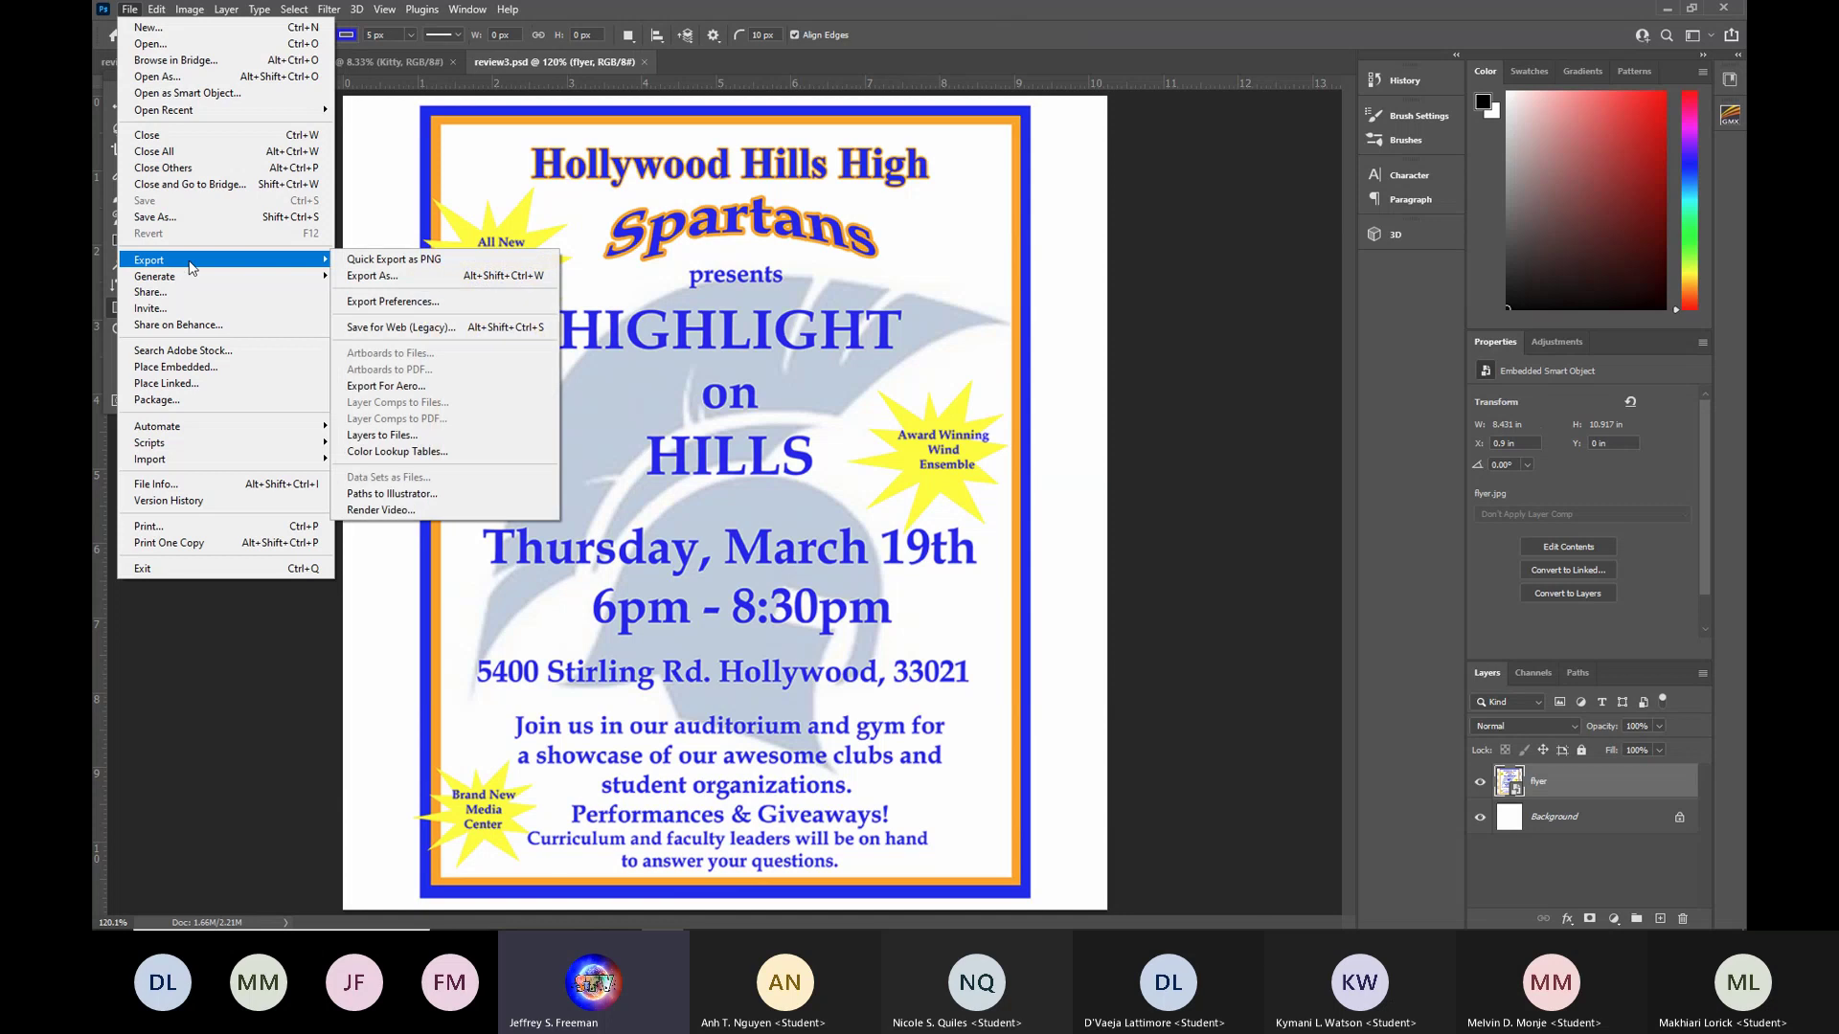
pyautogui.click(381, 277)
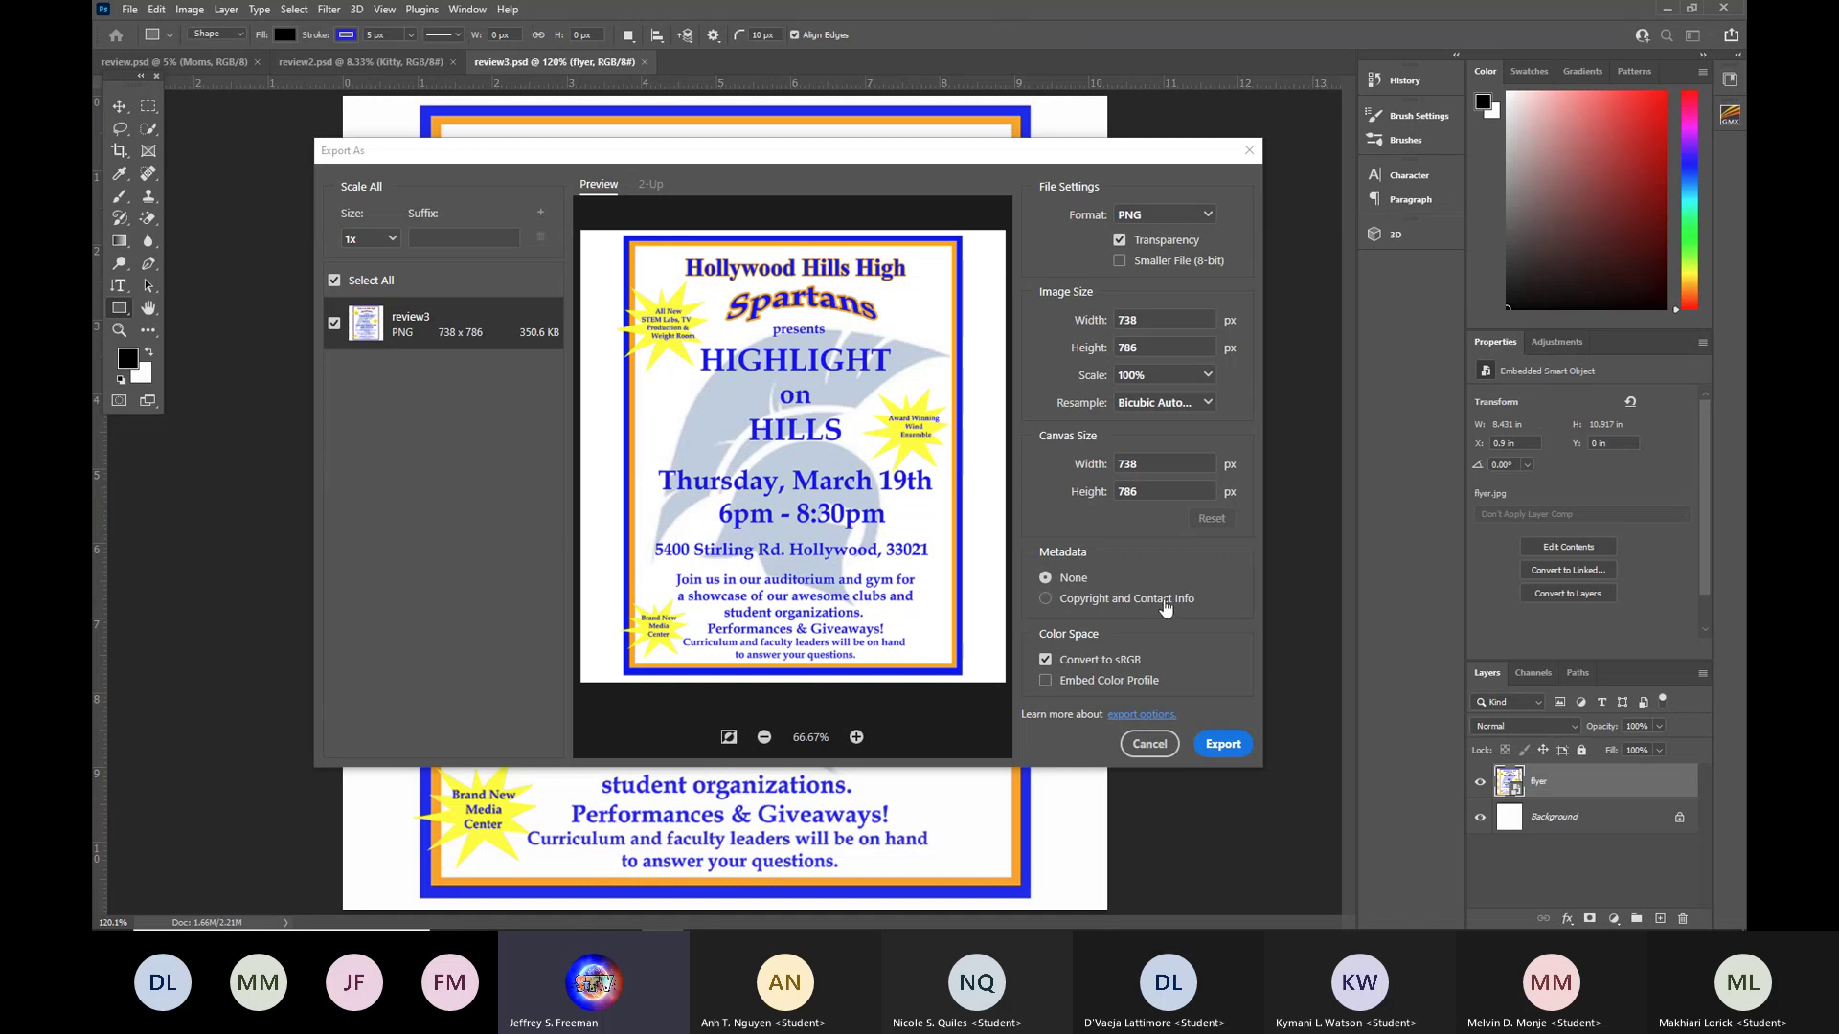
pyautogui.click(1044, 601)
pyautogui.click(1223, 744)
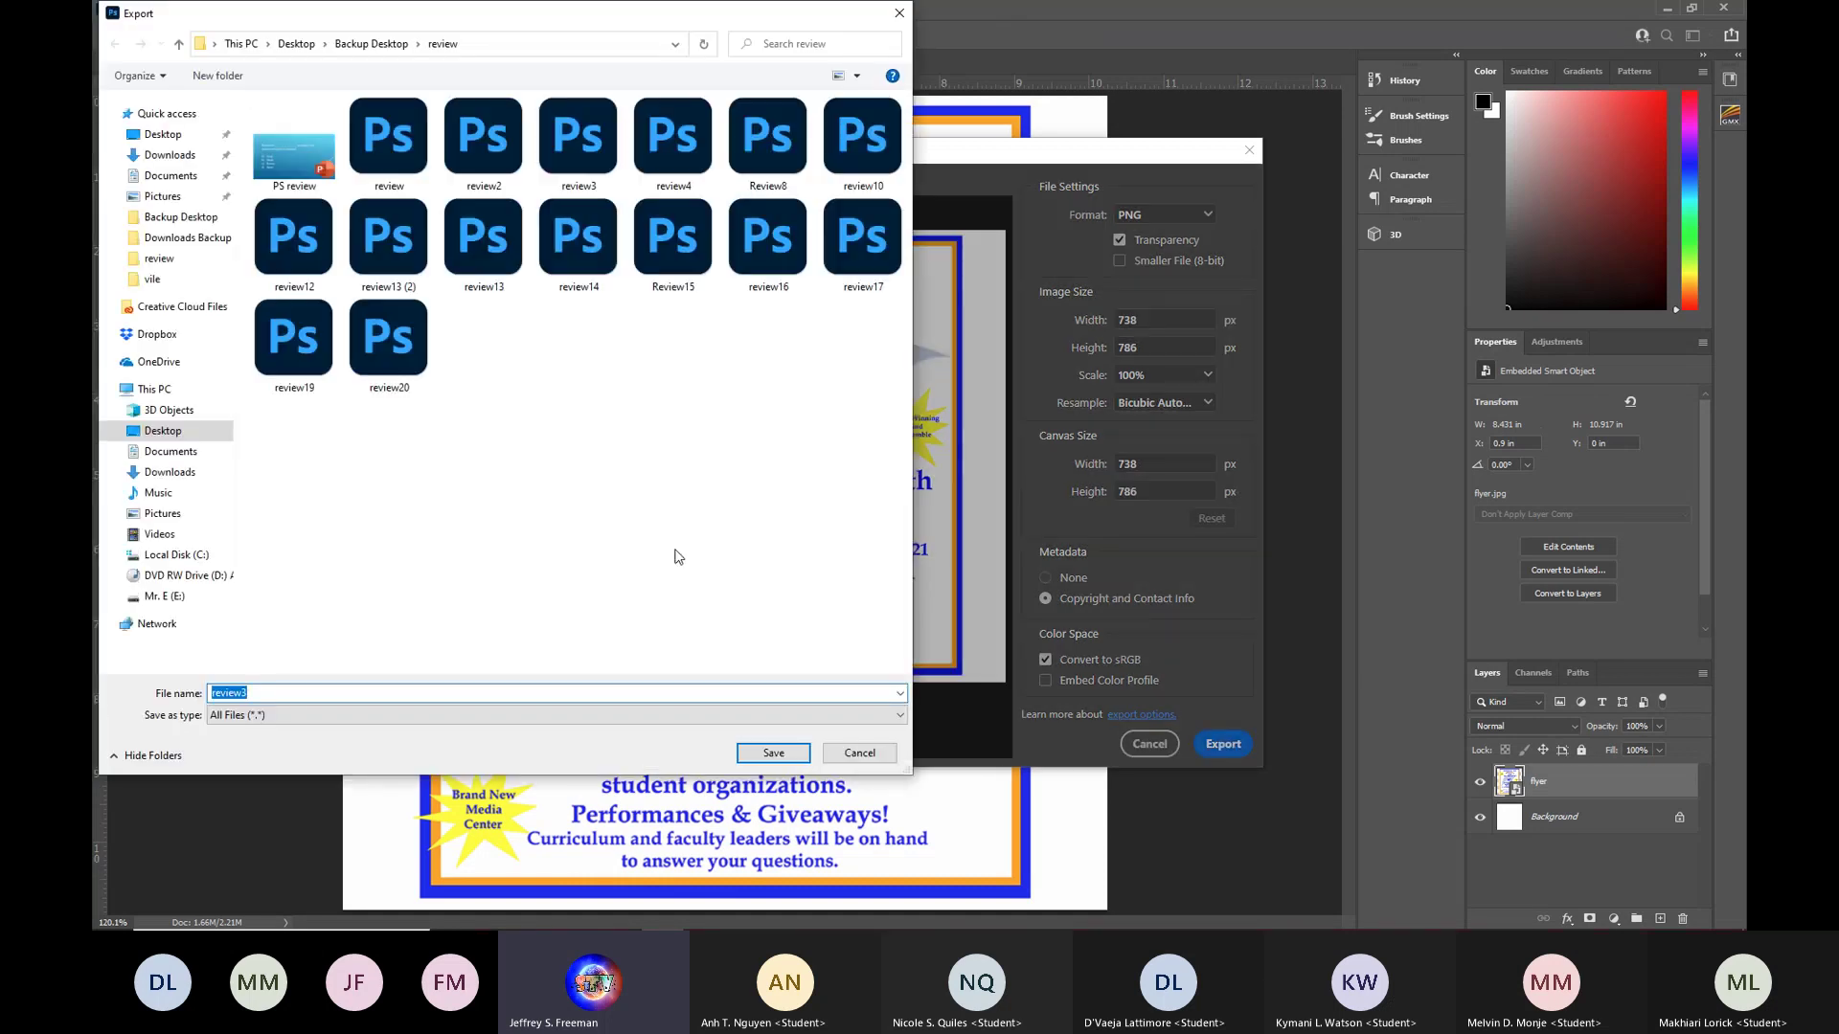
pyautogui.click(859, 754)
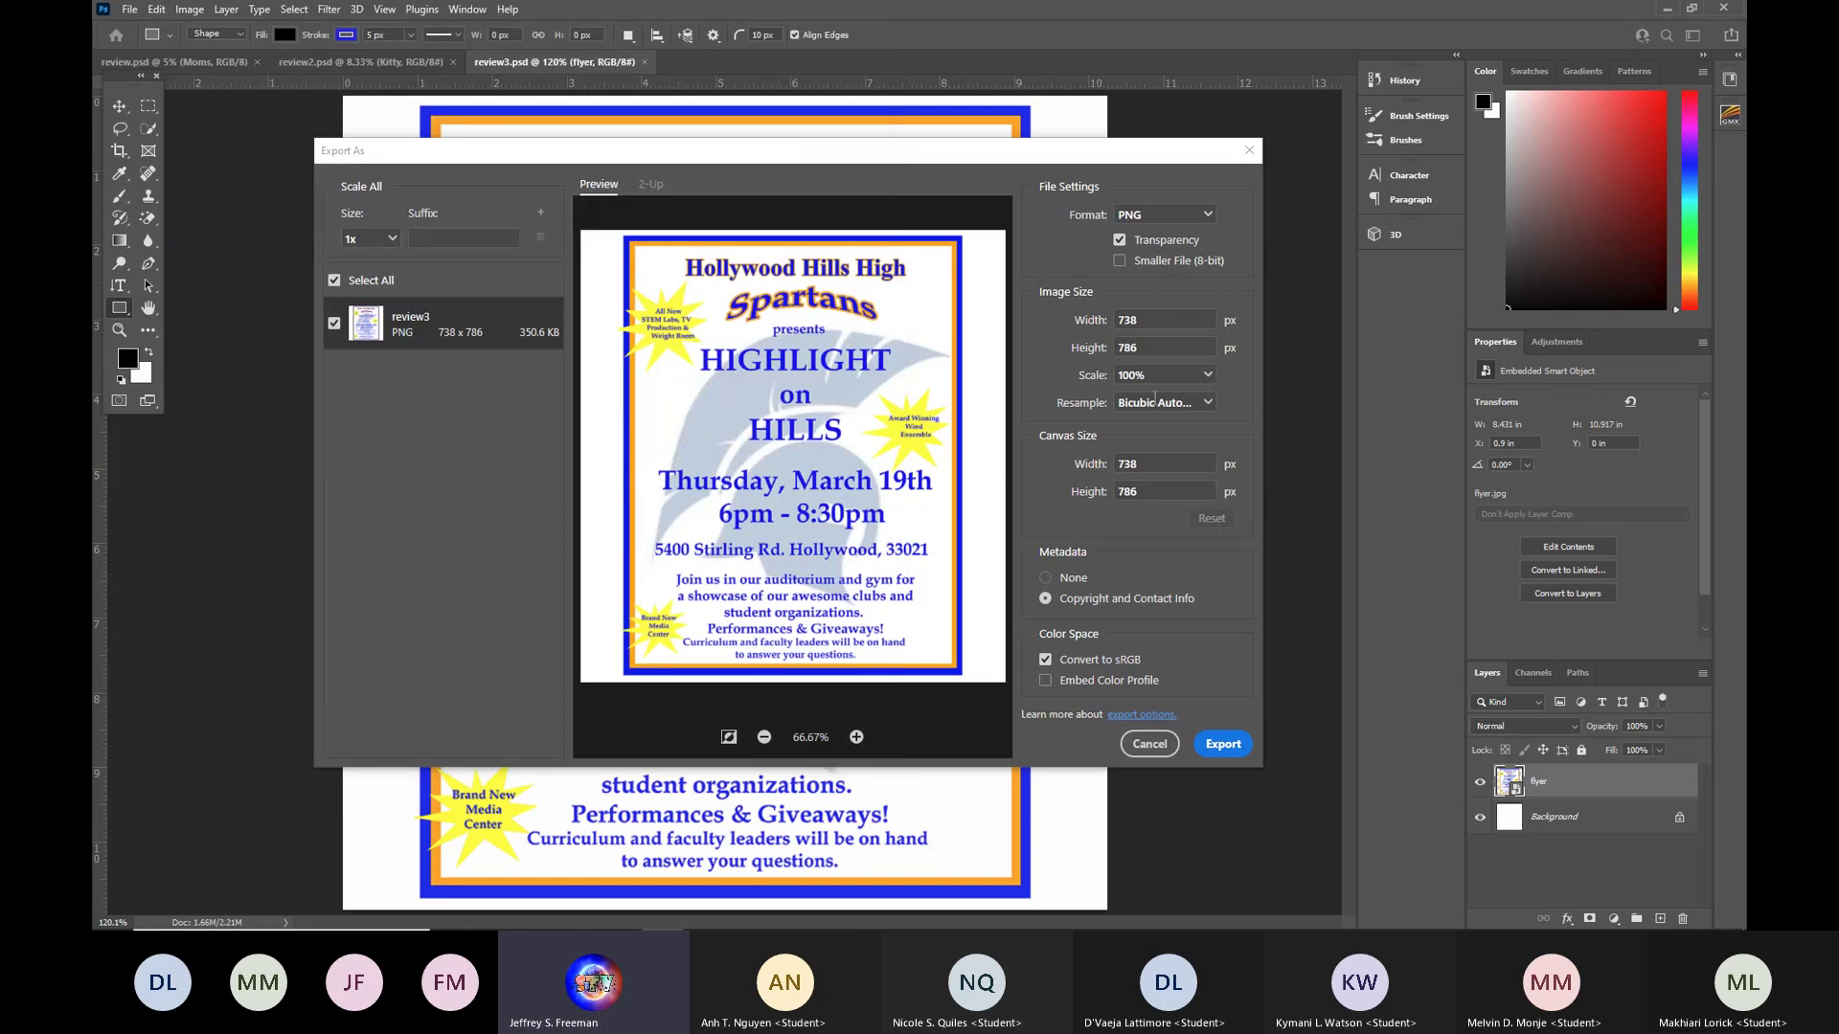
pyautogui.click(1250, 156)
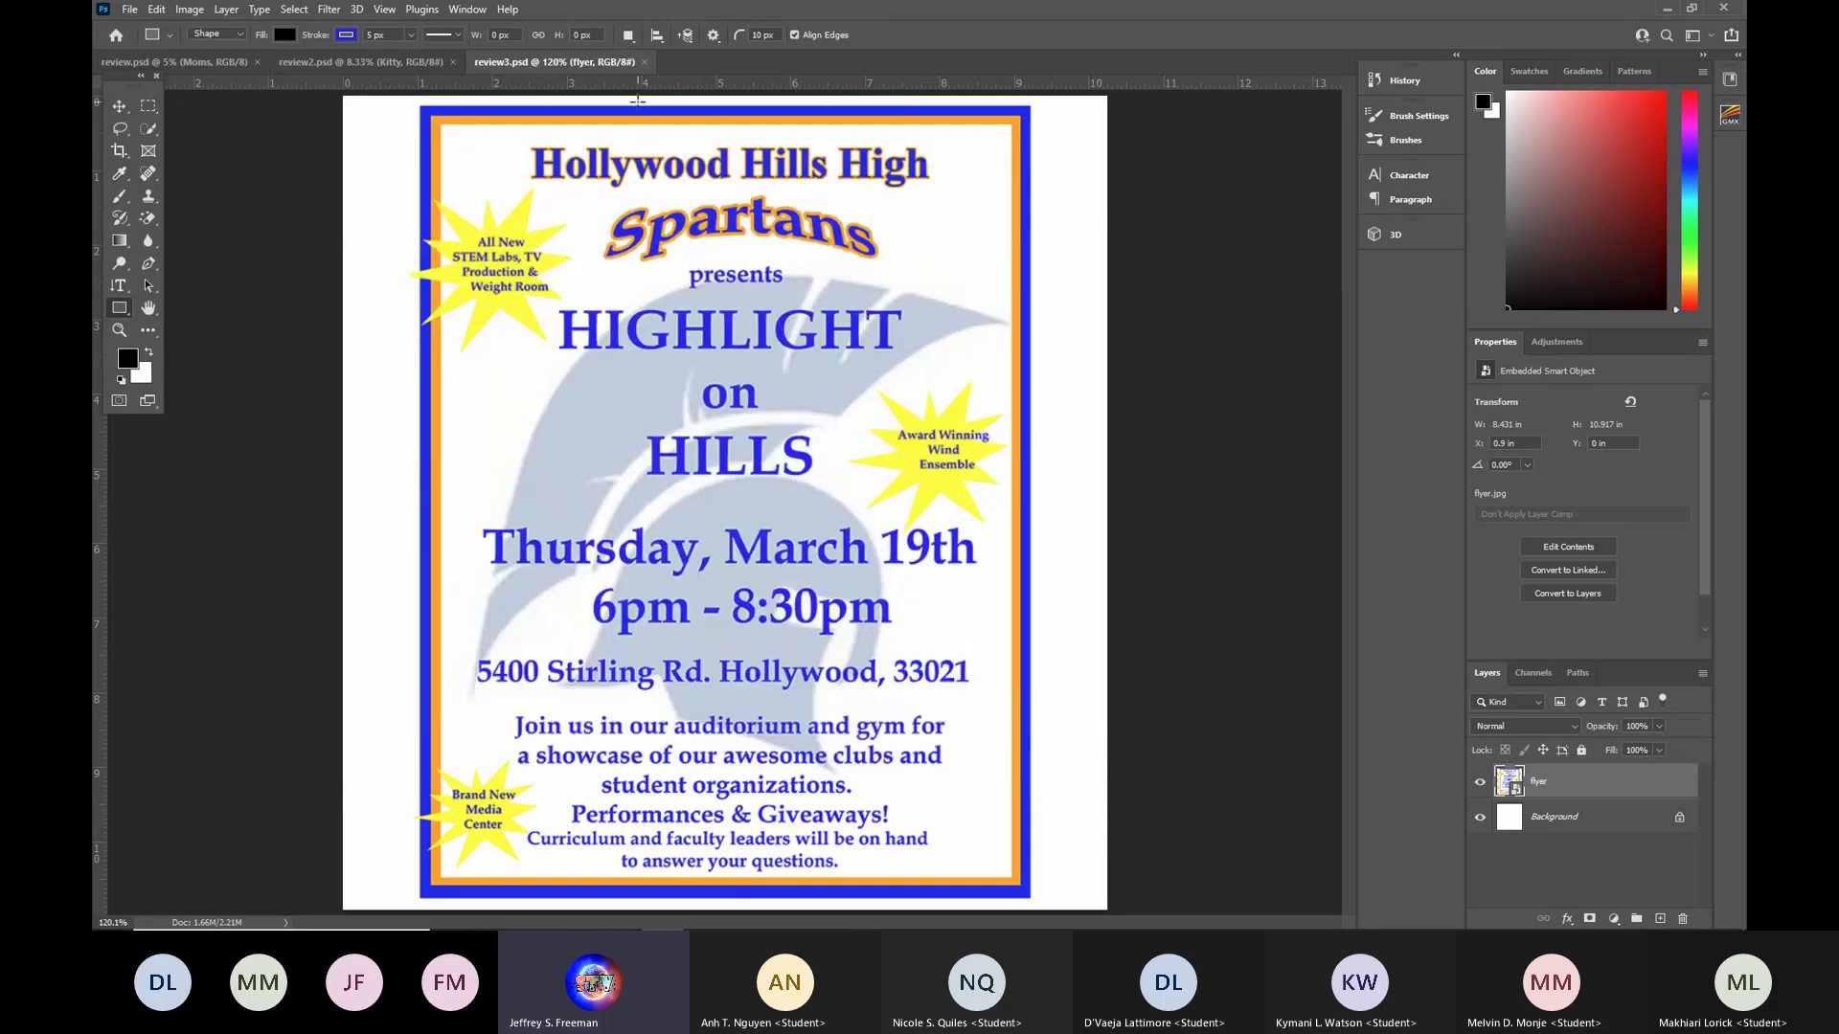
# Close review3.psd and fit review2.psd on screen.
pyautogui.click(644, 62)
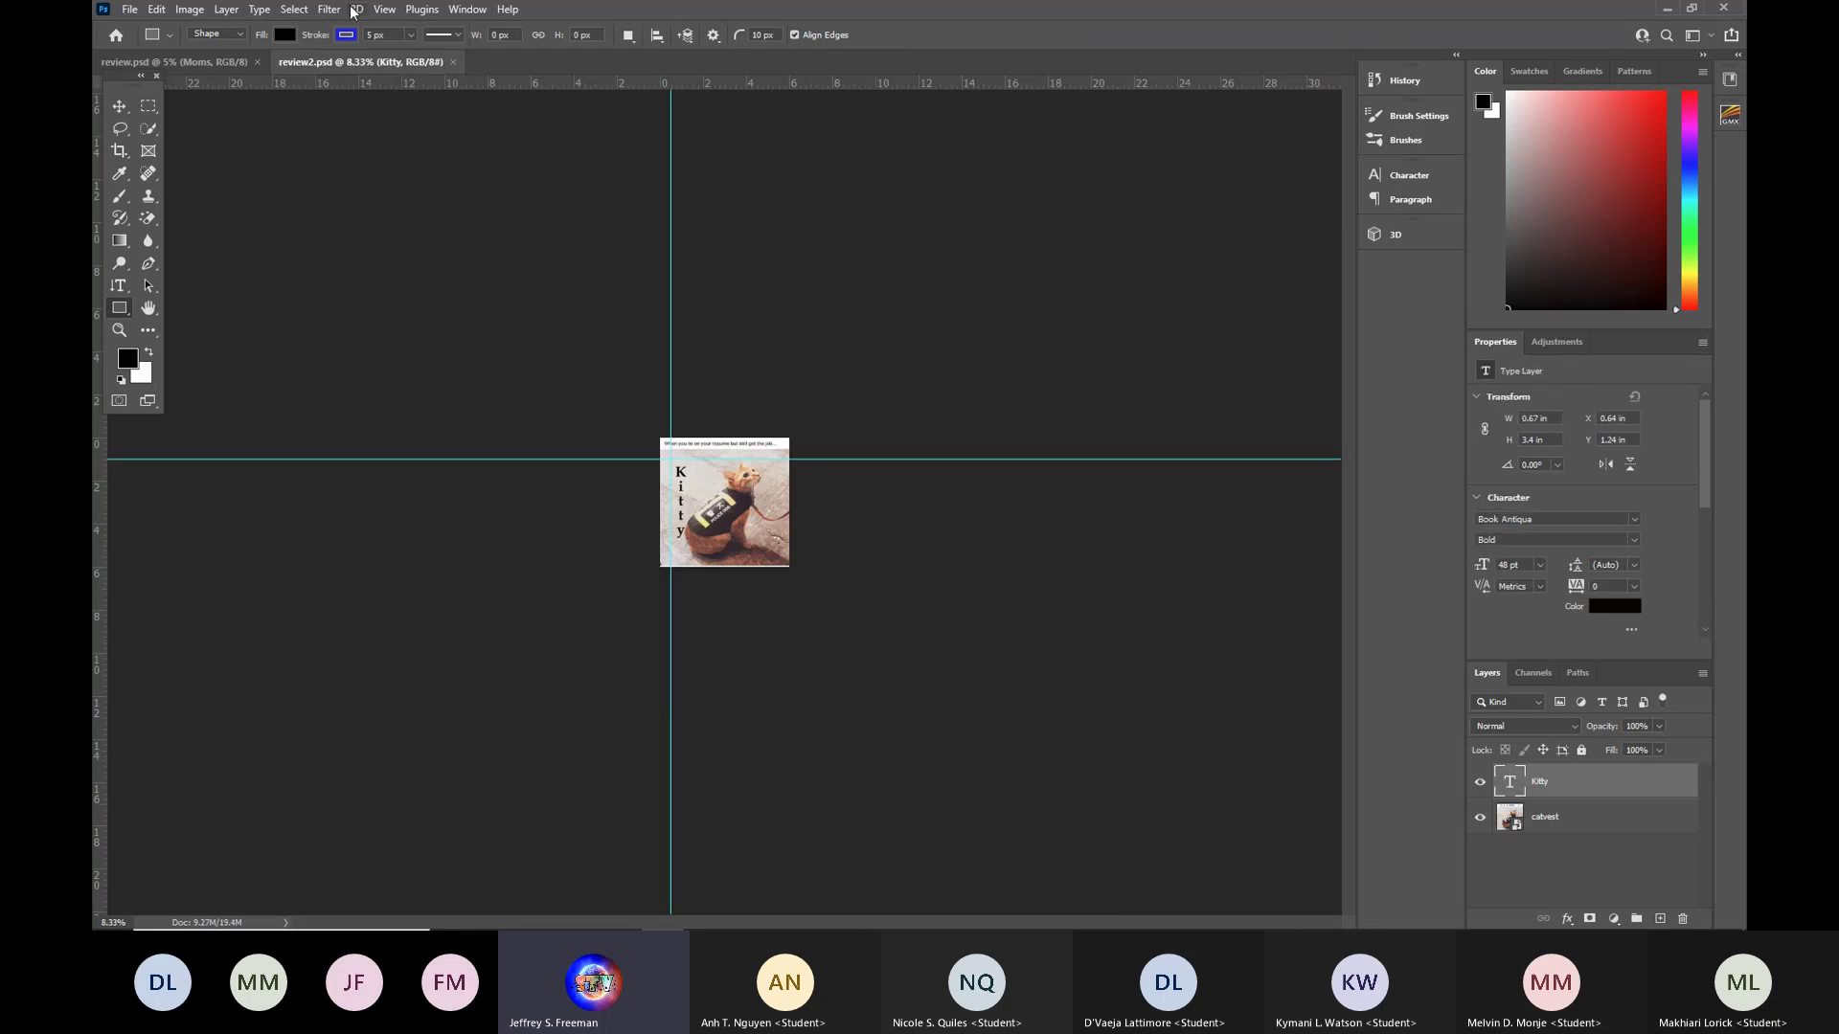
pyautogui.click(384, 9)
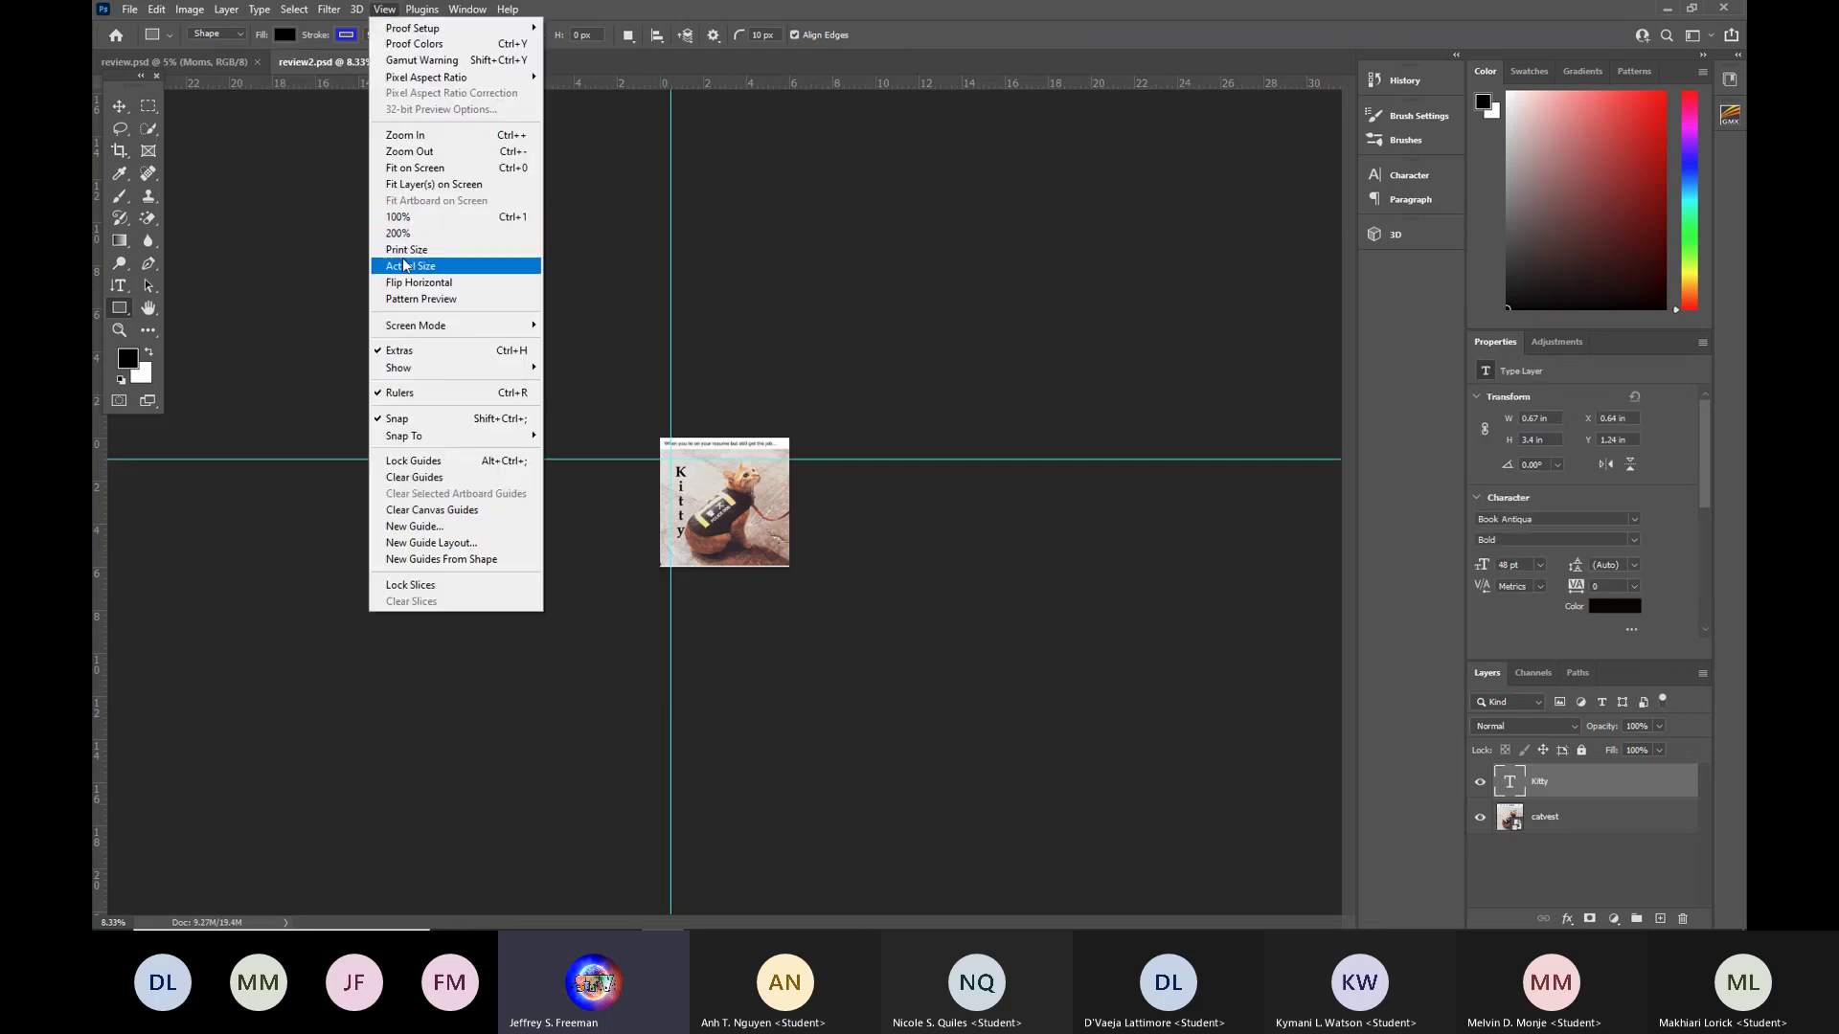
pyautogui.click(404, 169)
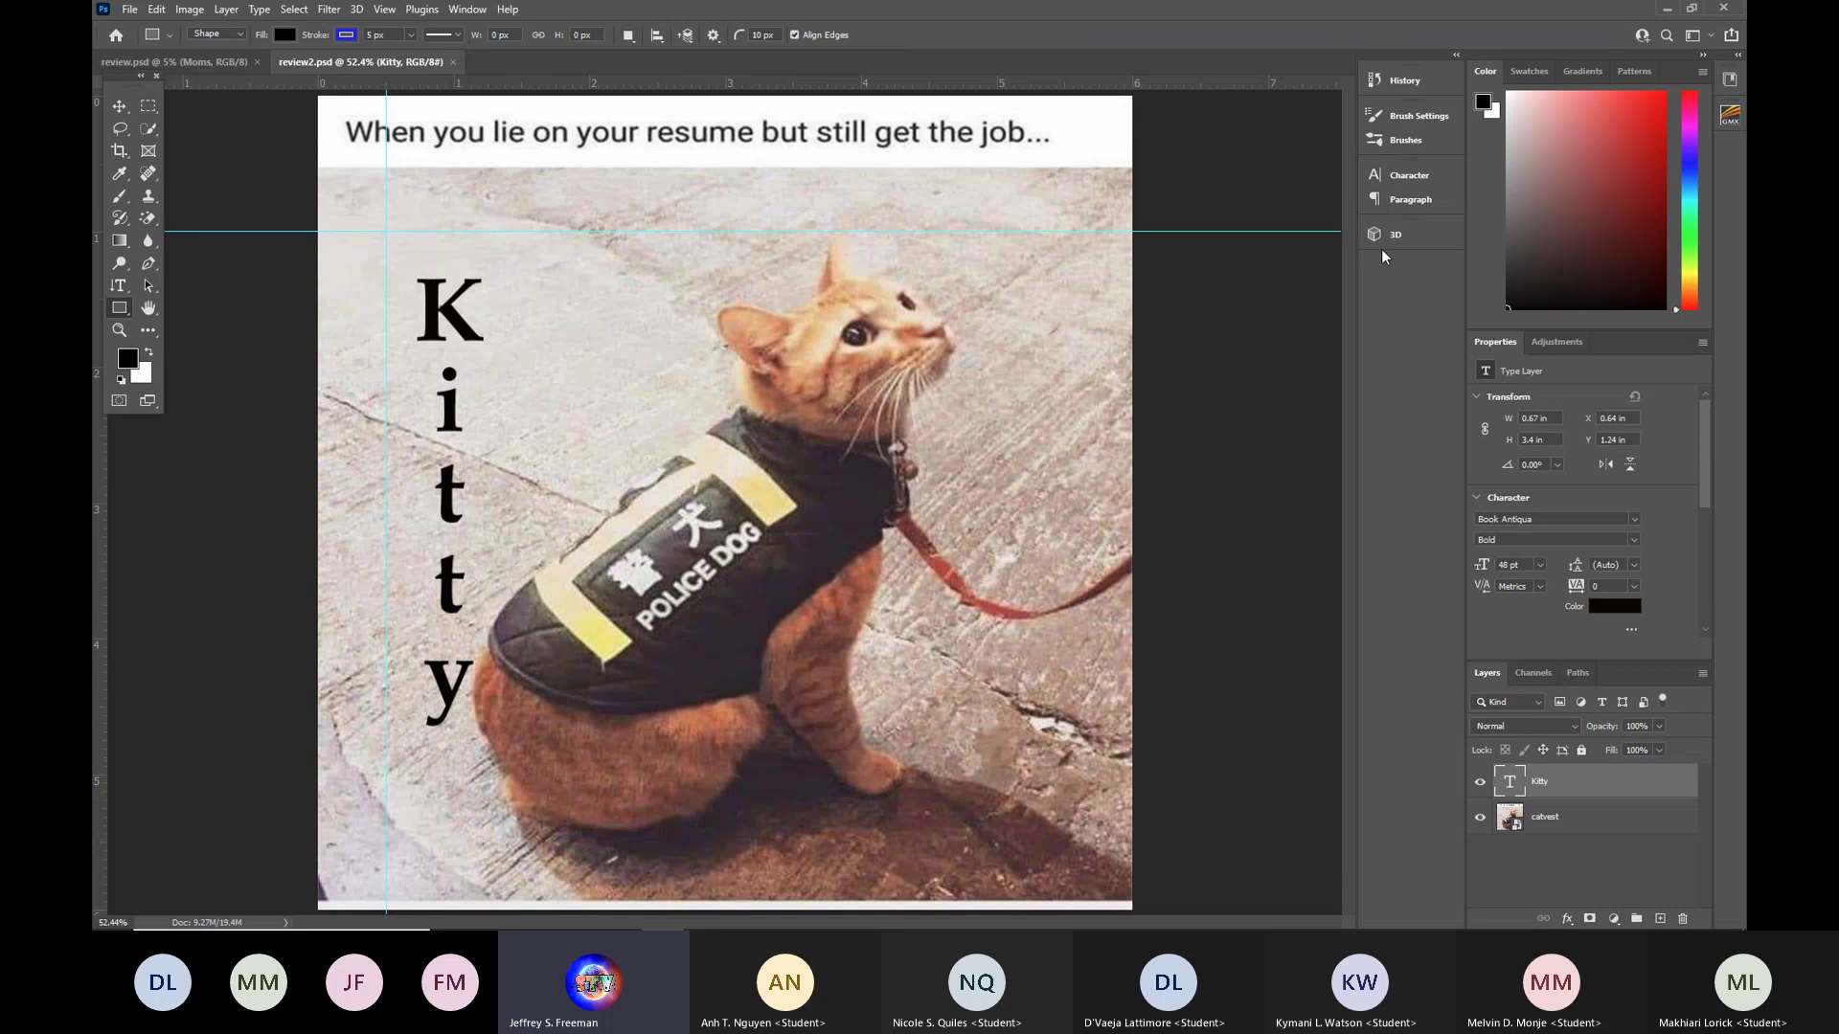
# Change the Kitty text layer's font to Cambria and its size to 30 pt.
pyautogui.click(1392, 203)
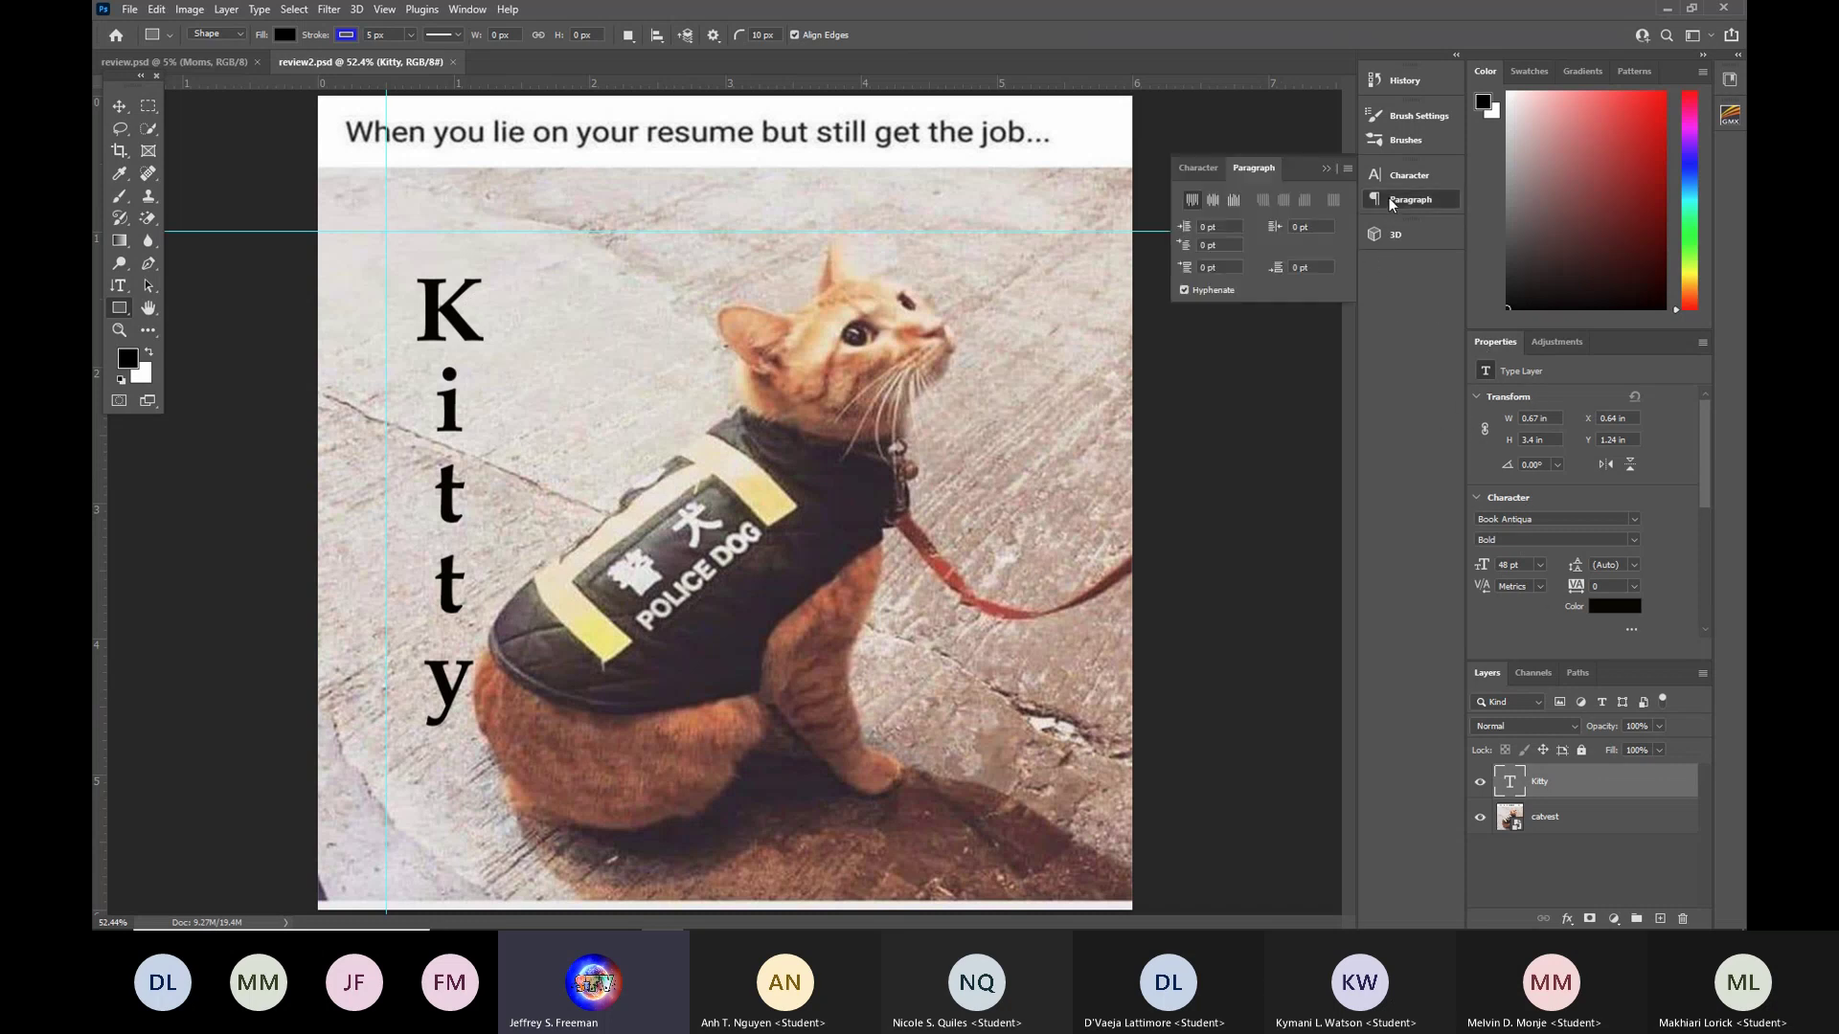
pyautogui.click(1391, 203)
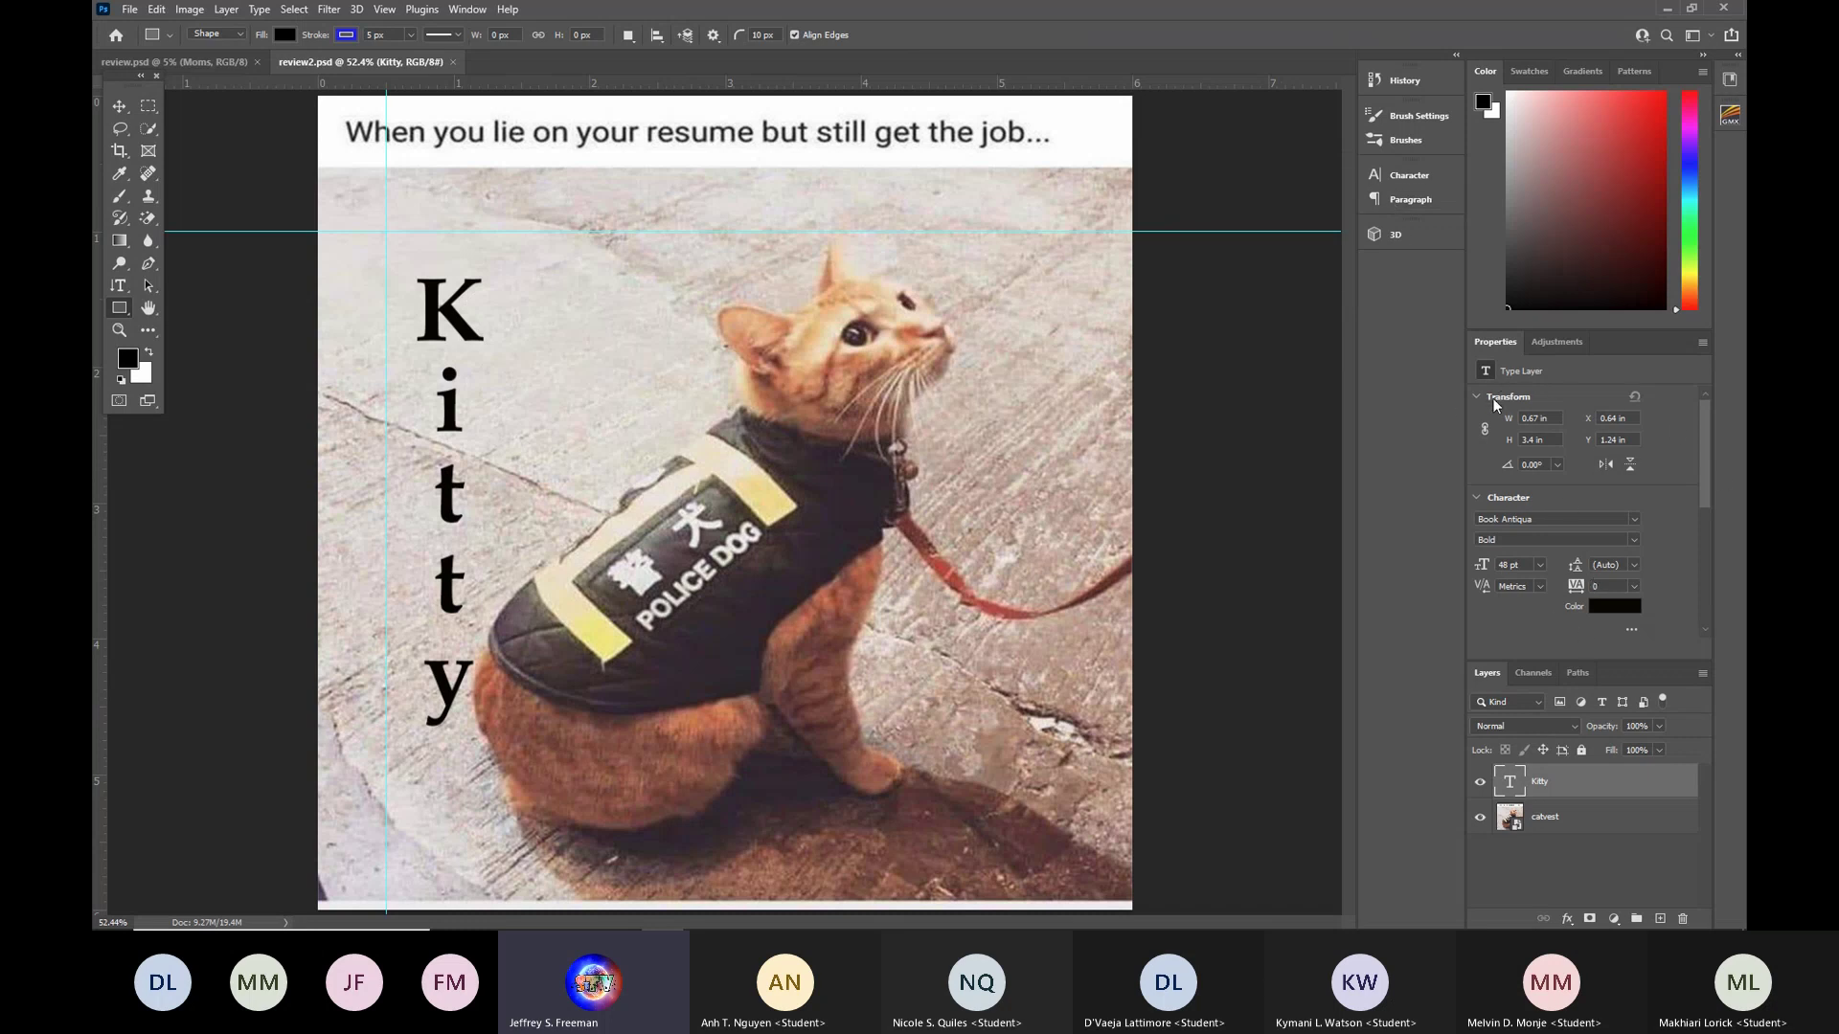
pyautogui.click(1633, 524)
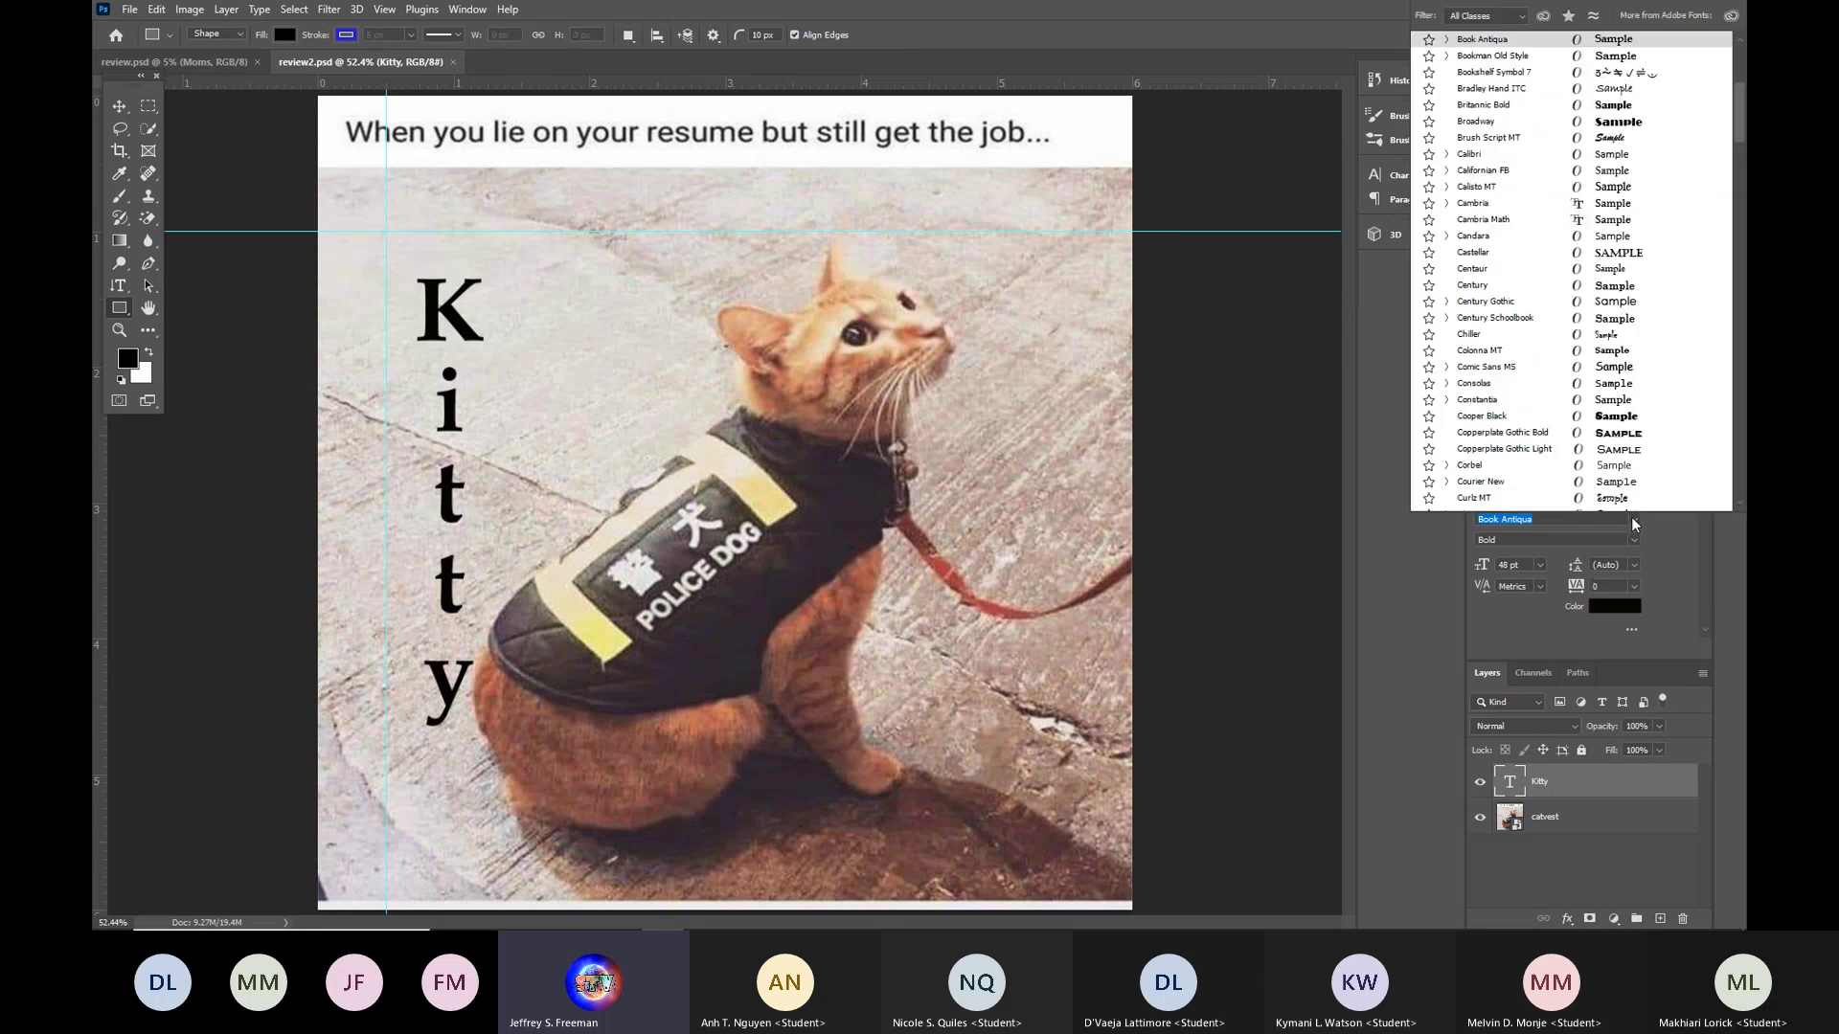
pyautogui.write('E')
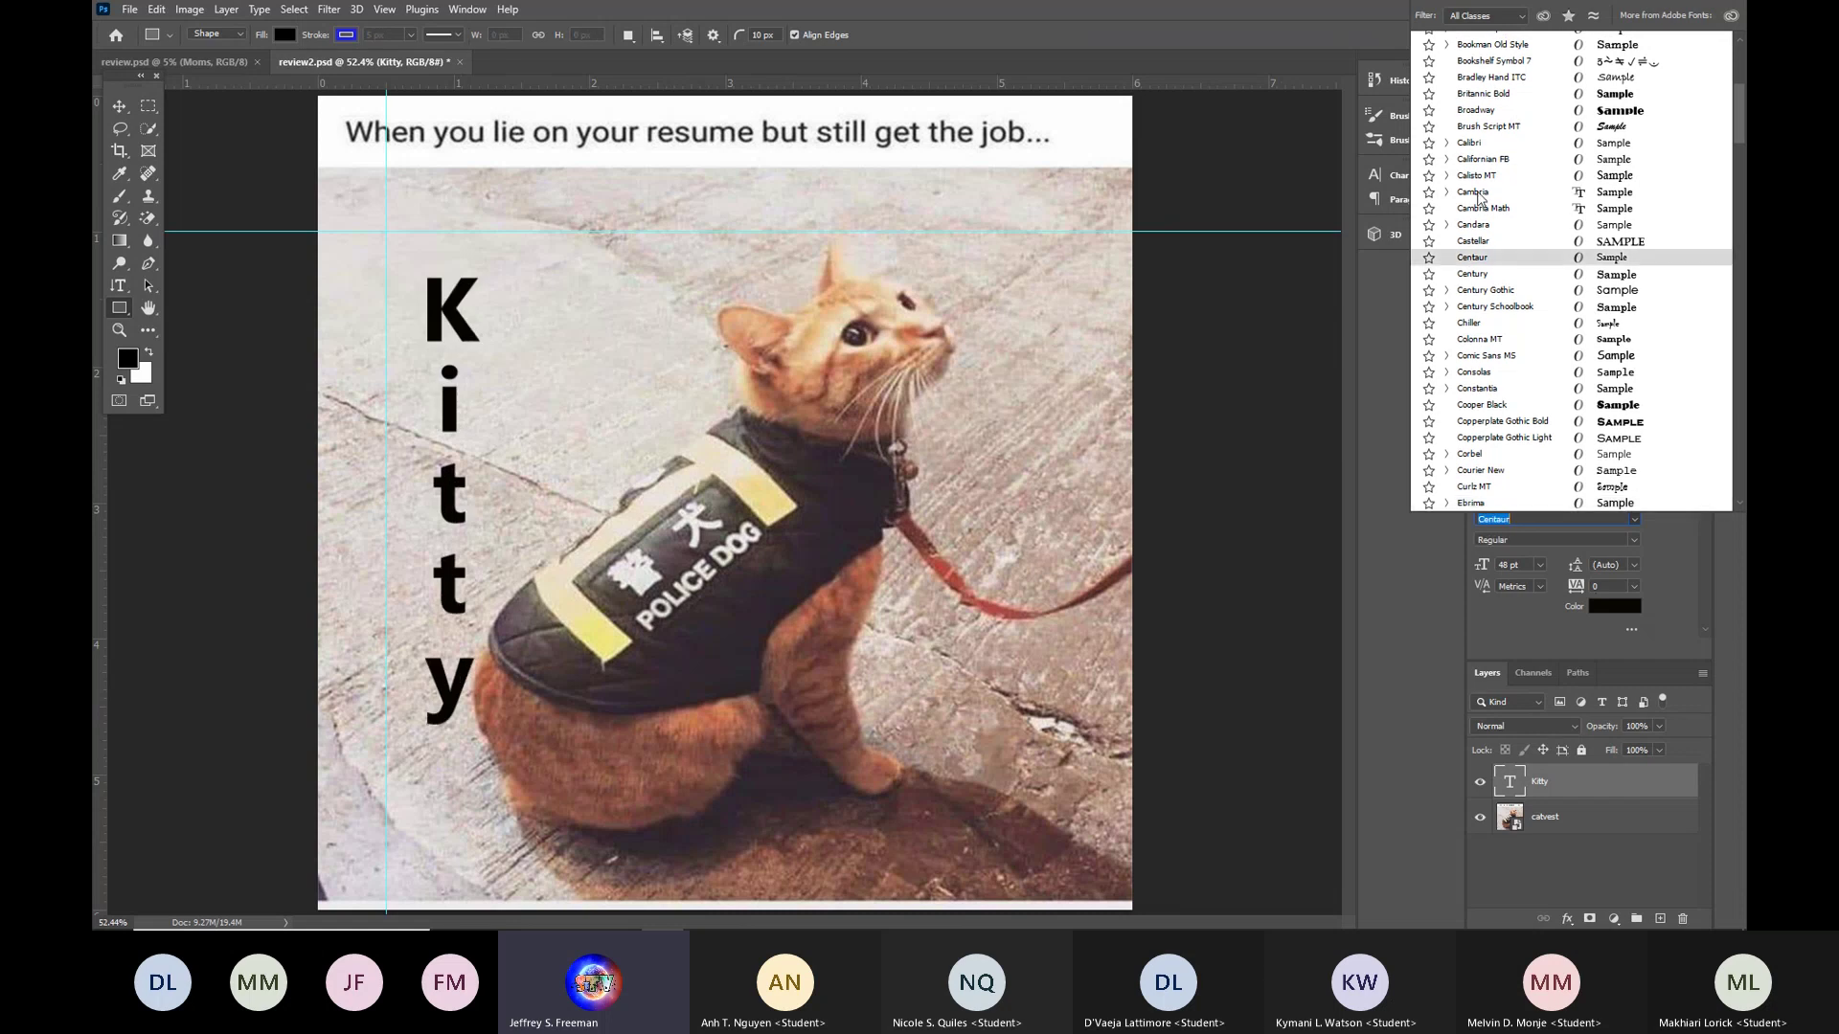
pyautogui.click(1475, 192)
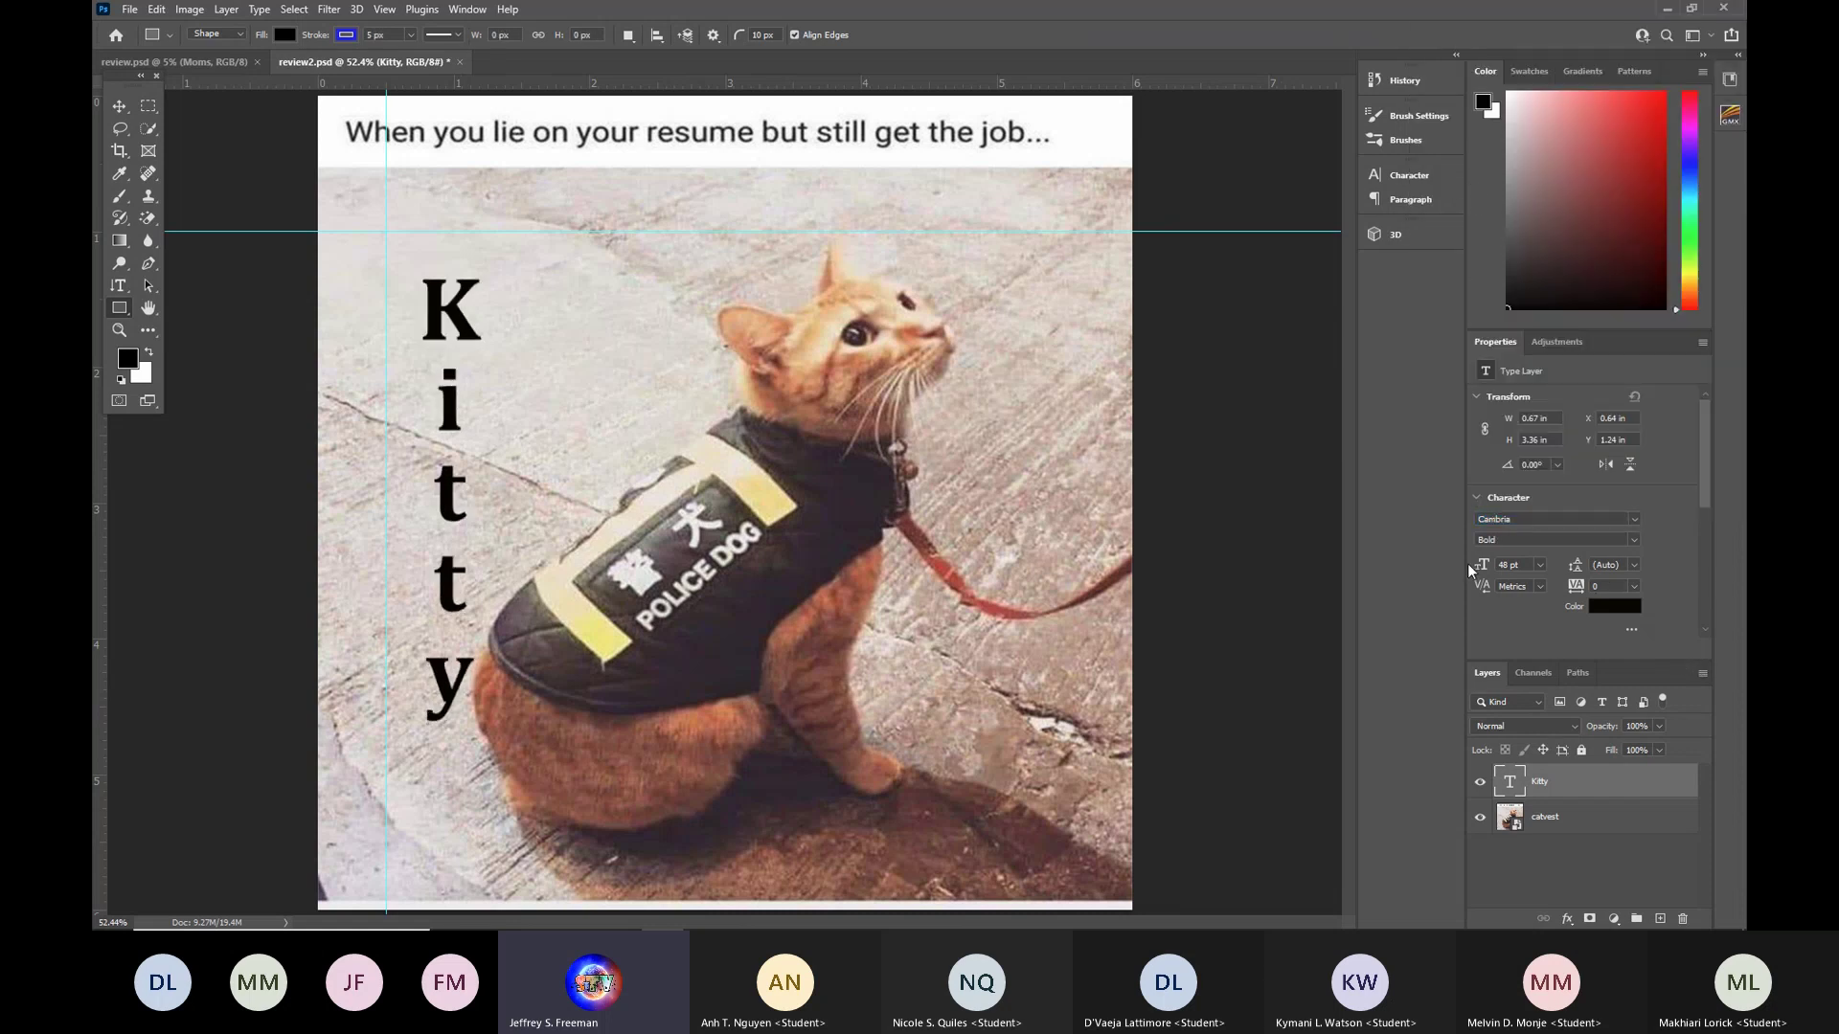
pyautogui.click(1538, 566)
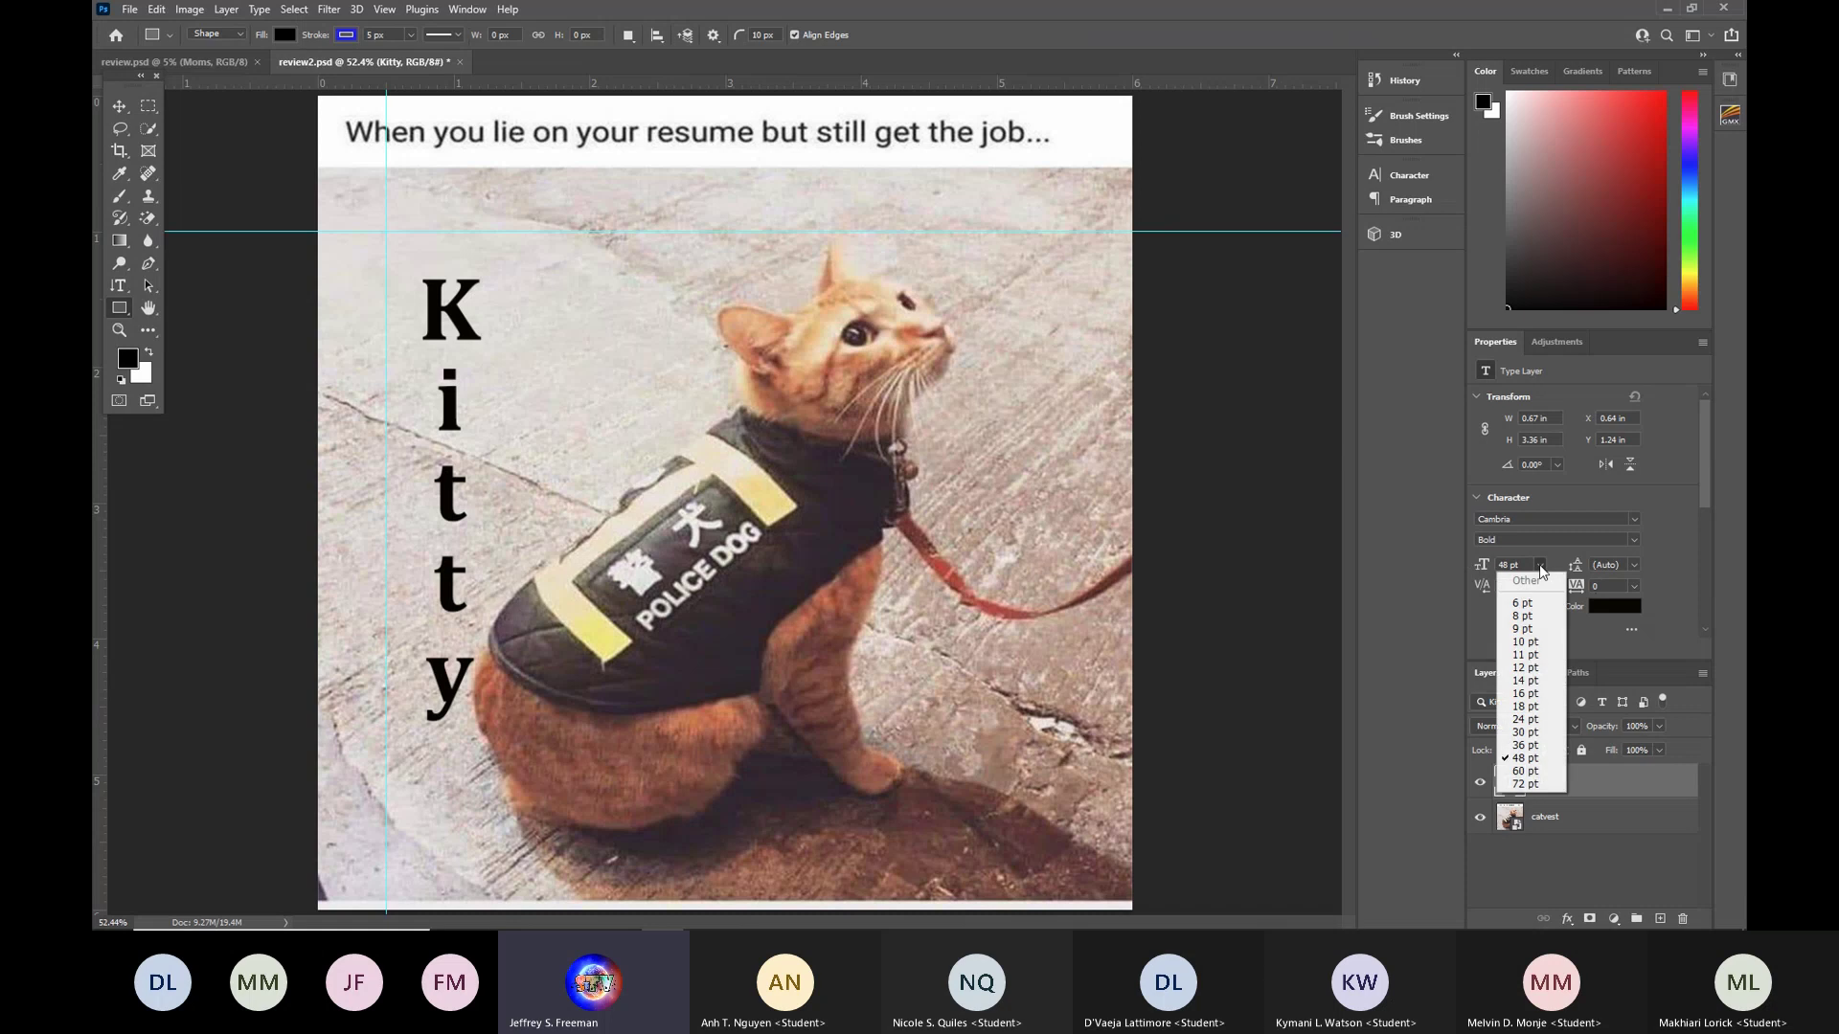
pyautogui.click(1526, 734)
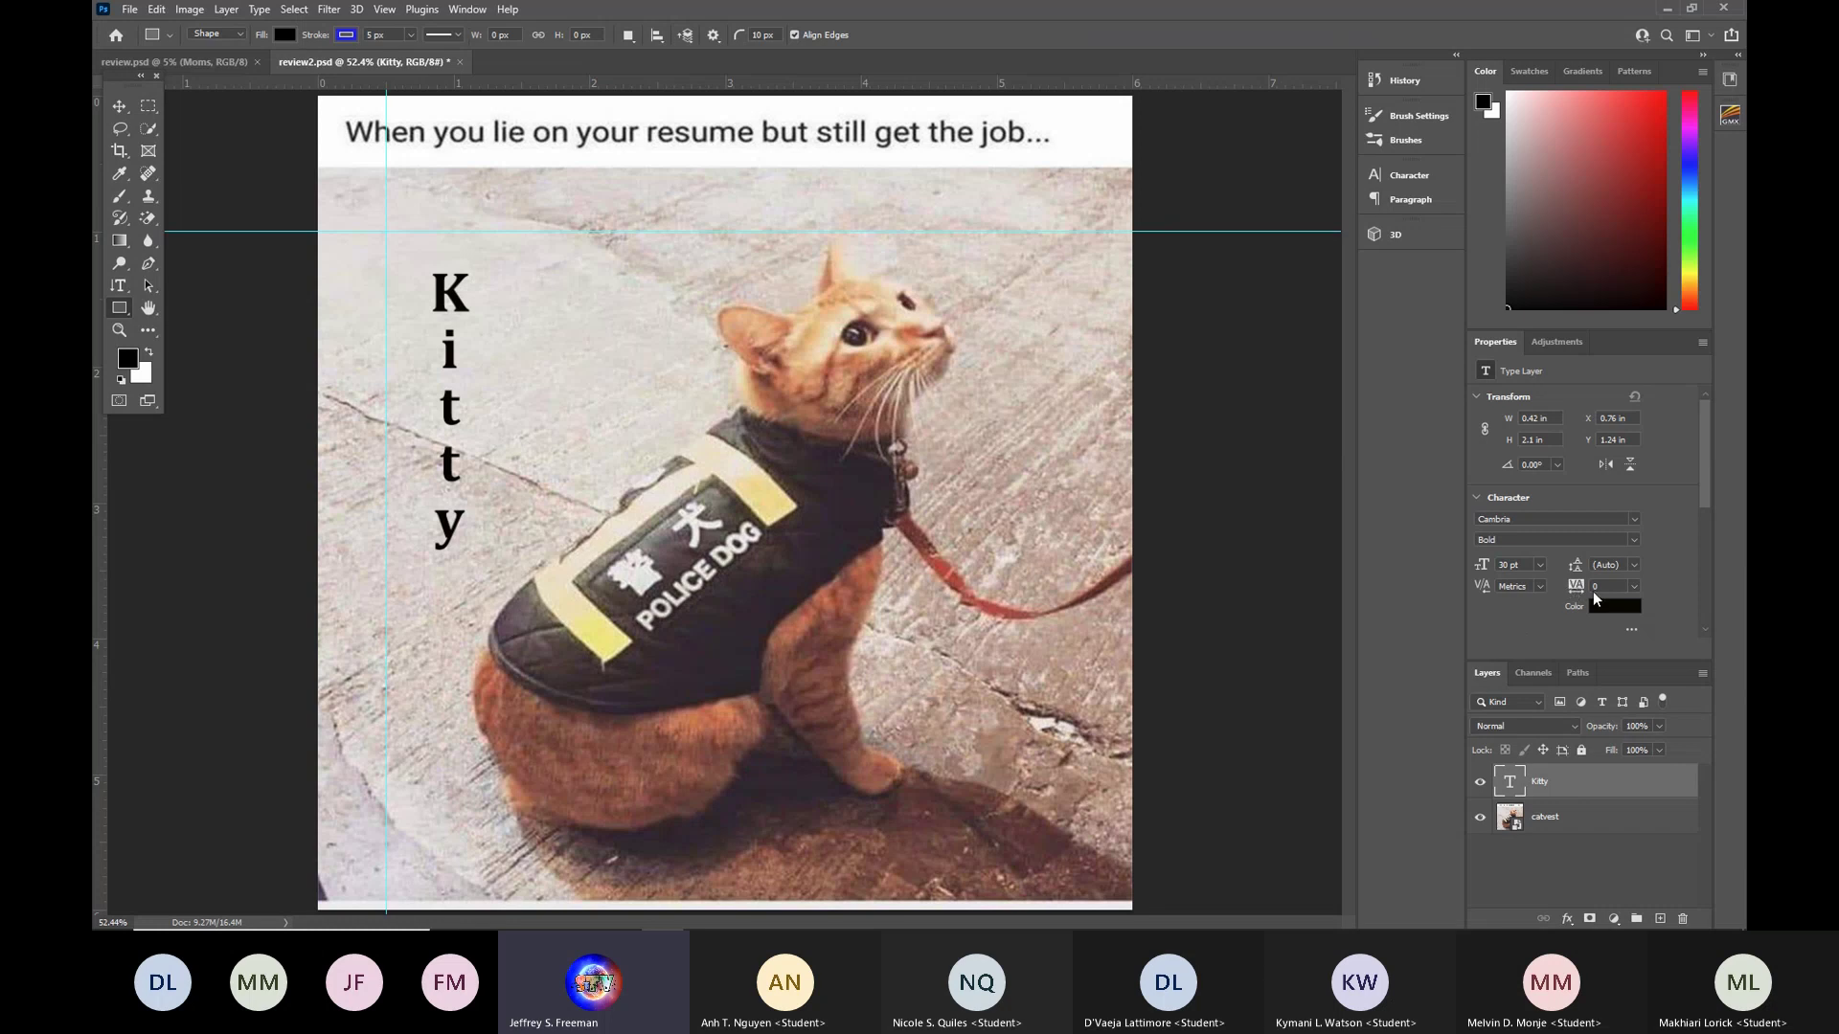
# Set the Kitty text's tracking to 75 and apply small caps.
pyautogui.click(1605, 587)
pyautogui.press('Return')
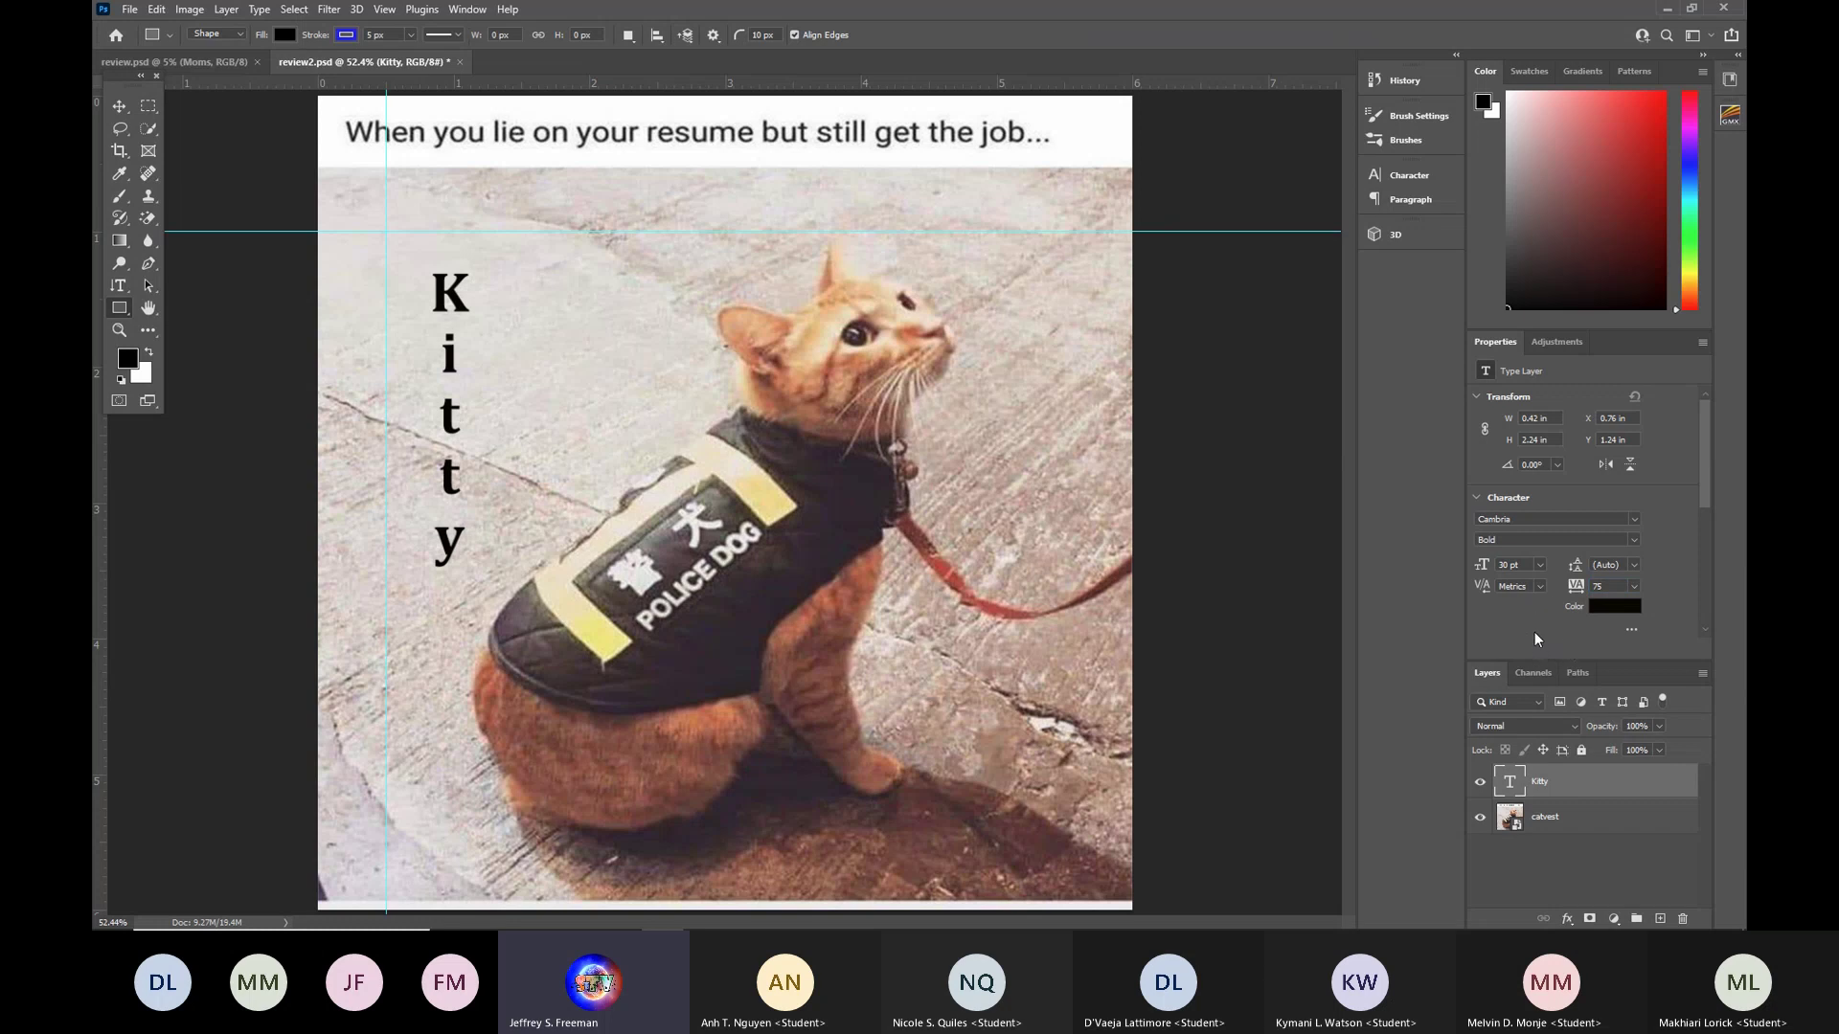
pyautogui.scroll(-4, 1535, 632)
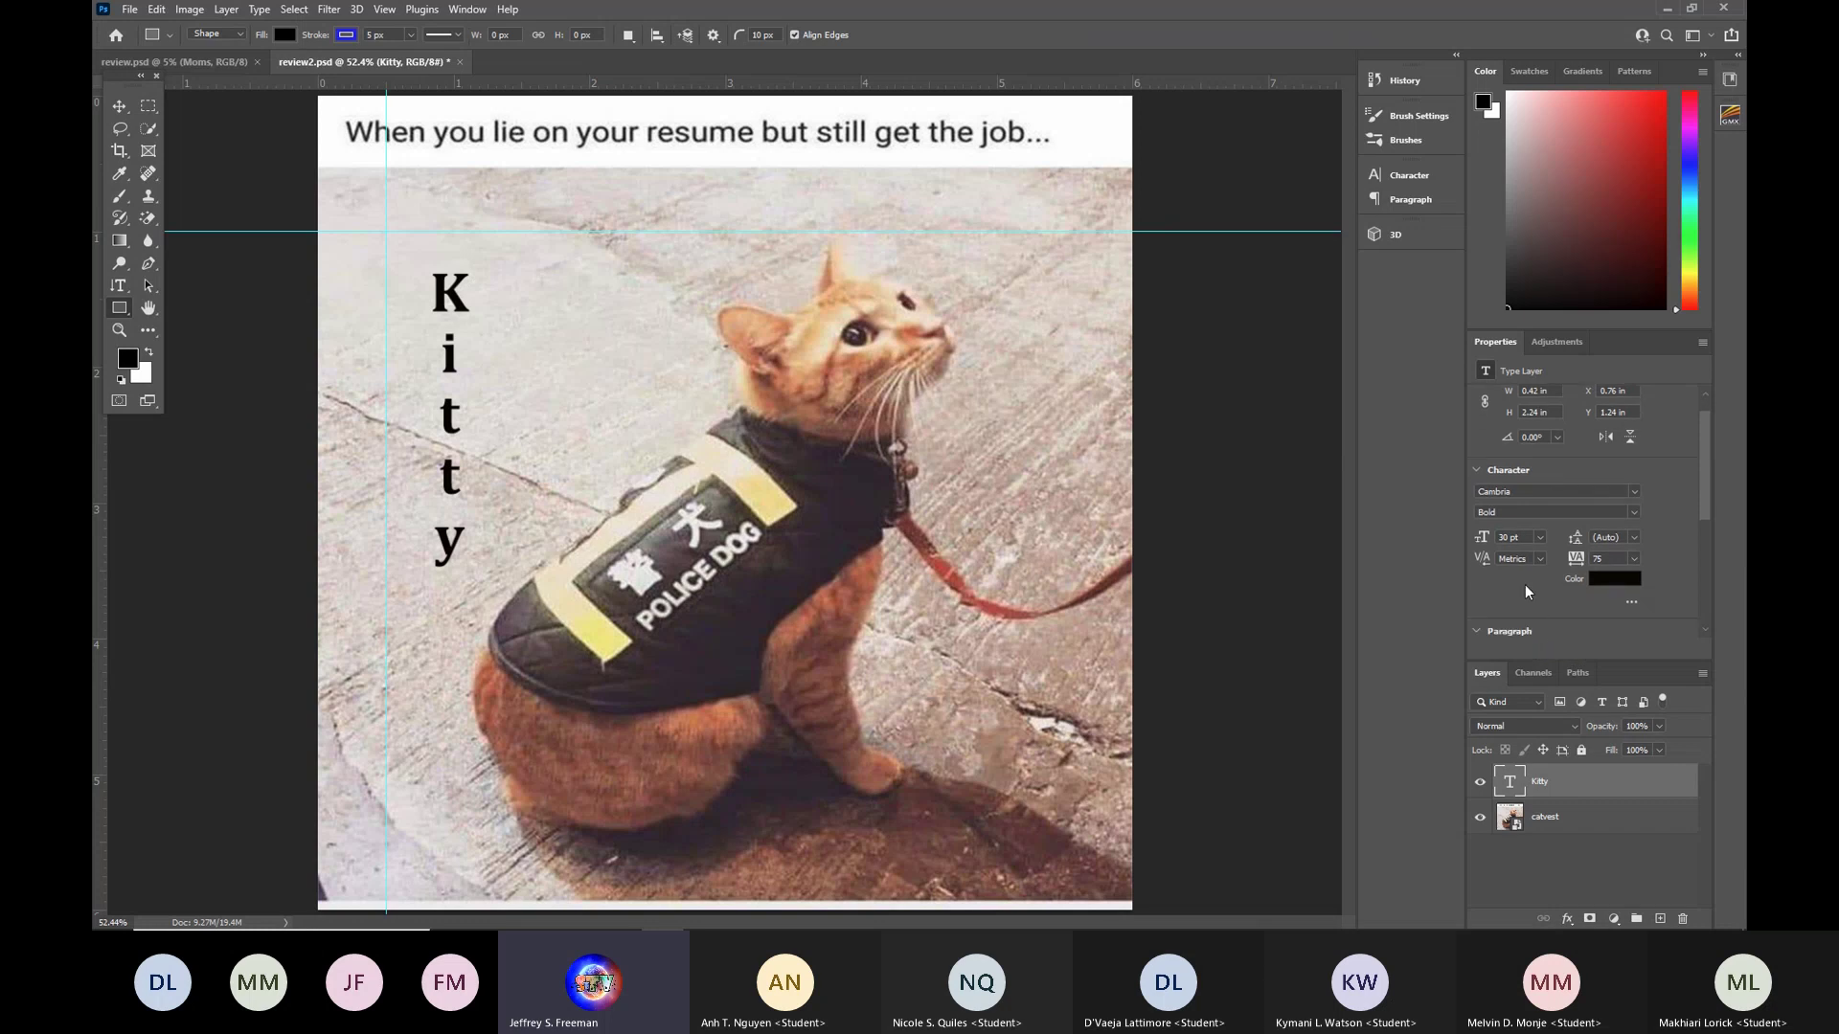
pyautogui.scroll(-3, 1525, 584)
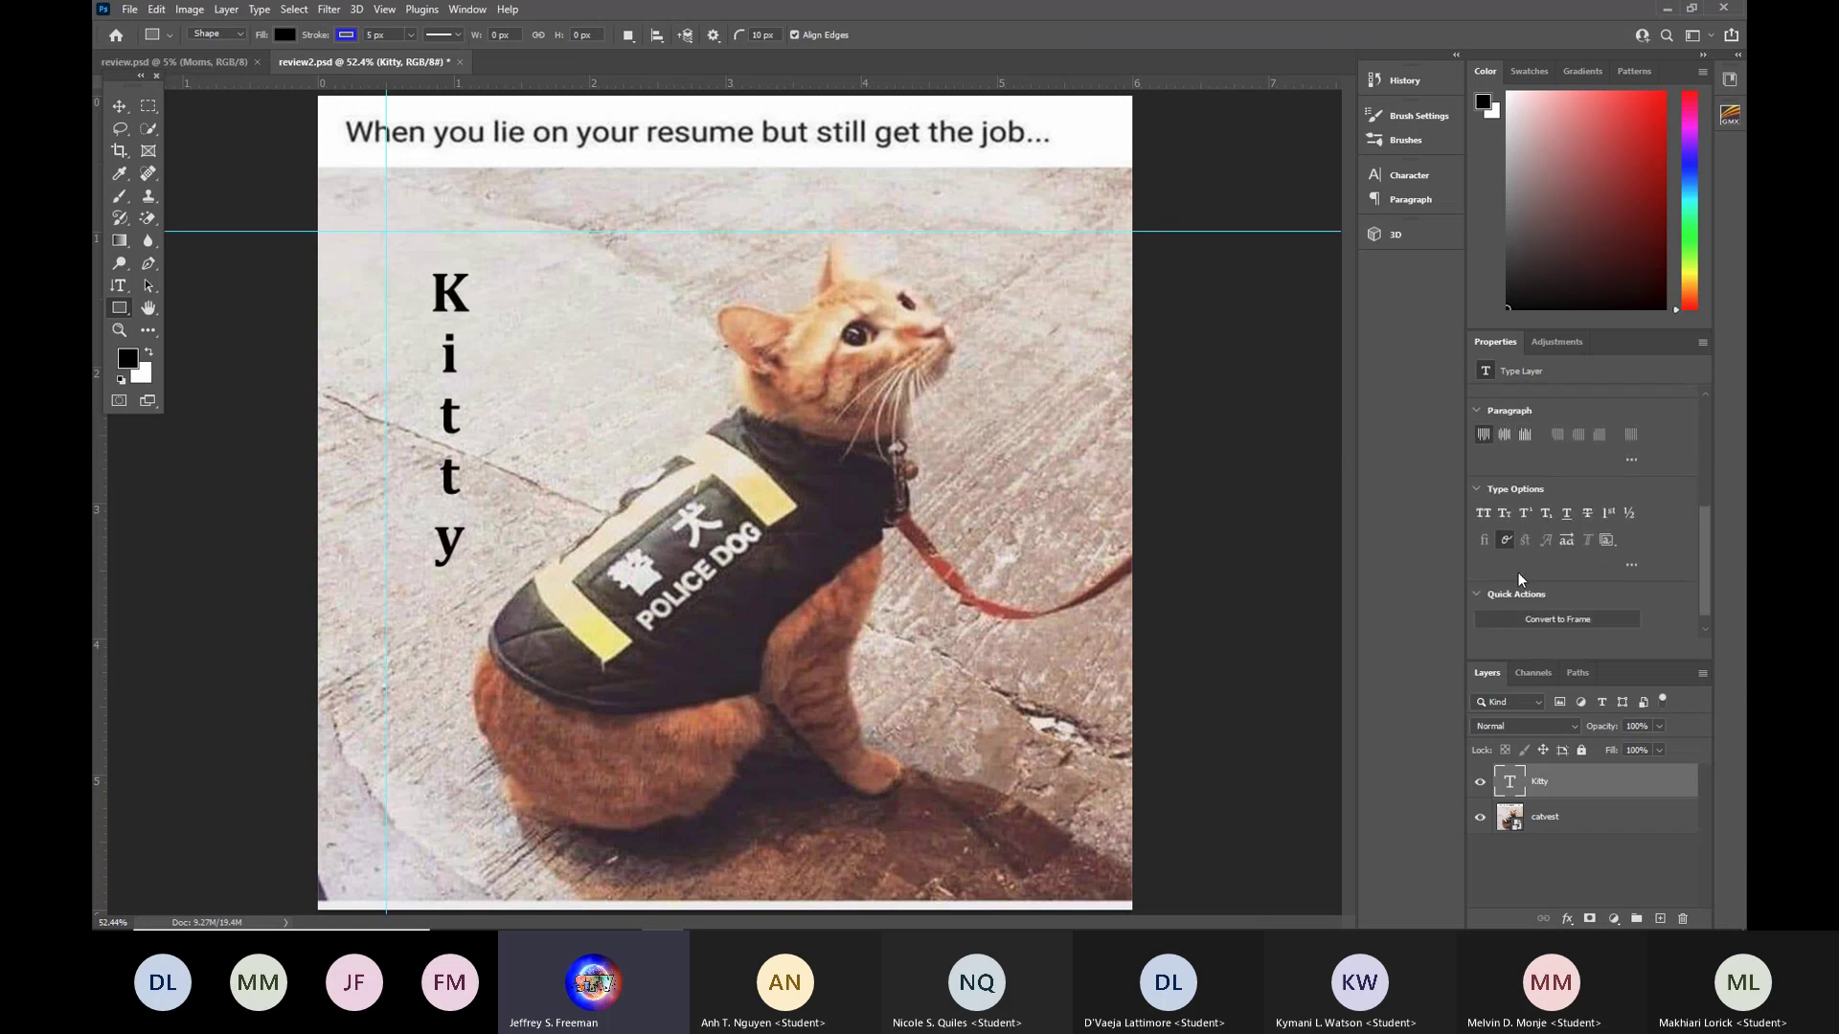
pyautogui.click(1504, 515)
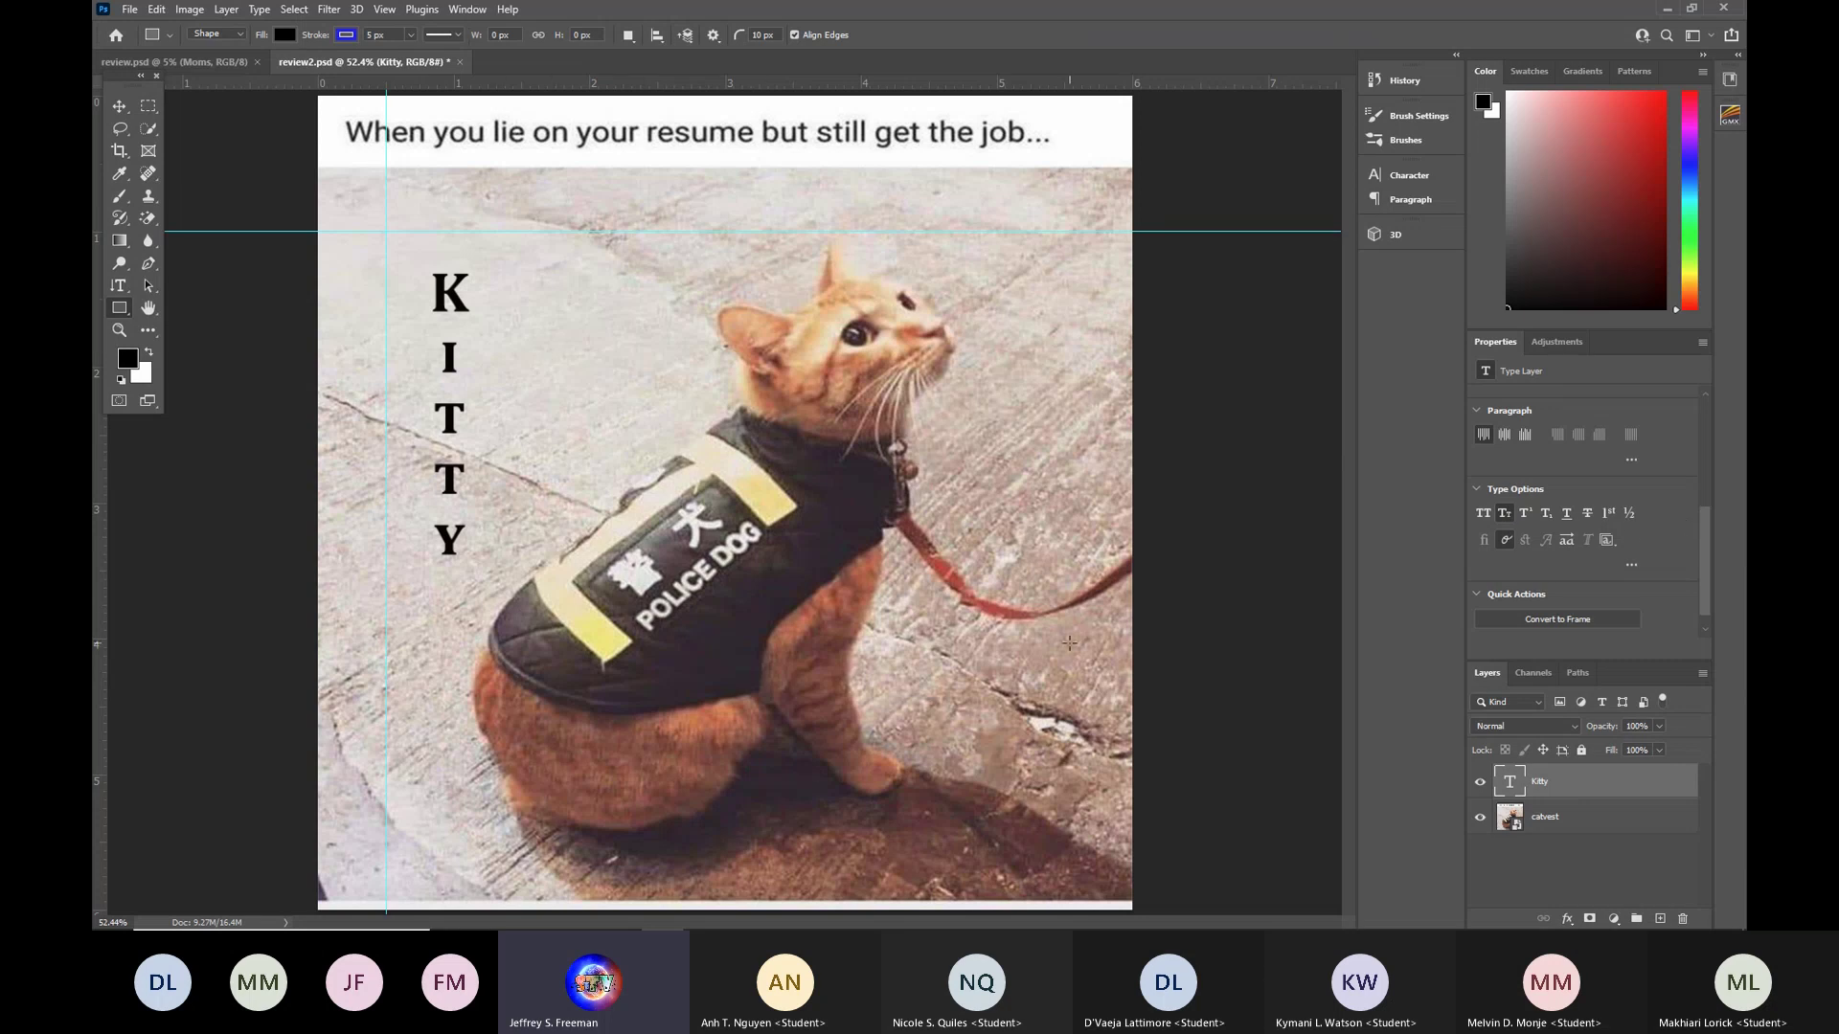
# Close review2.psd without saving, and close review.psd too.
pyautogui.click(460, 62)
pyautogui.click(907, 353)
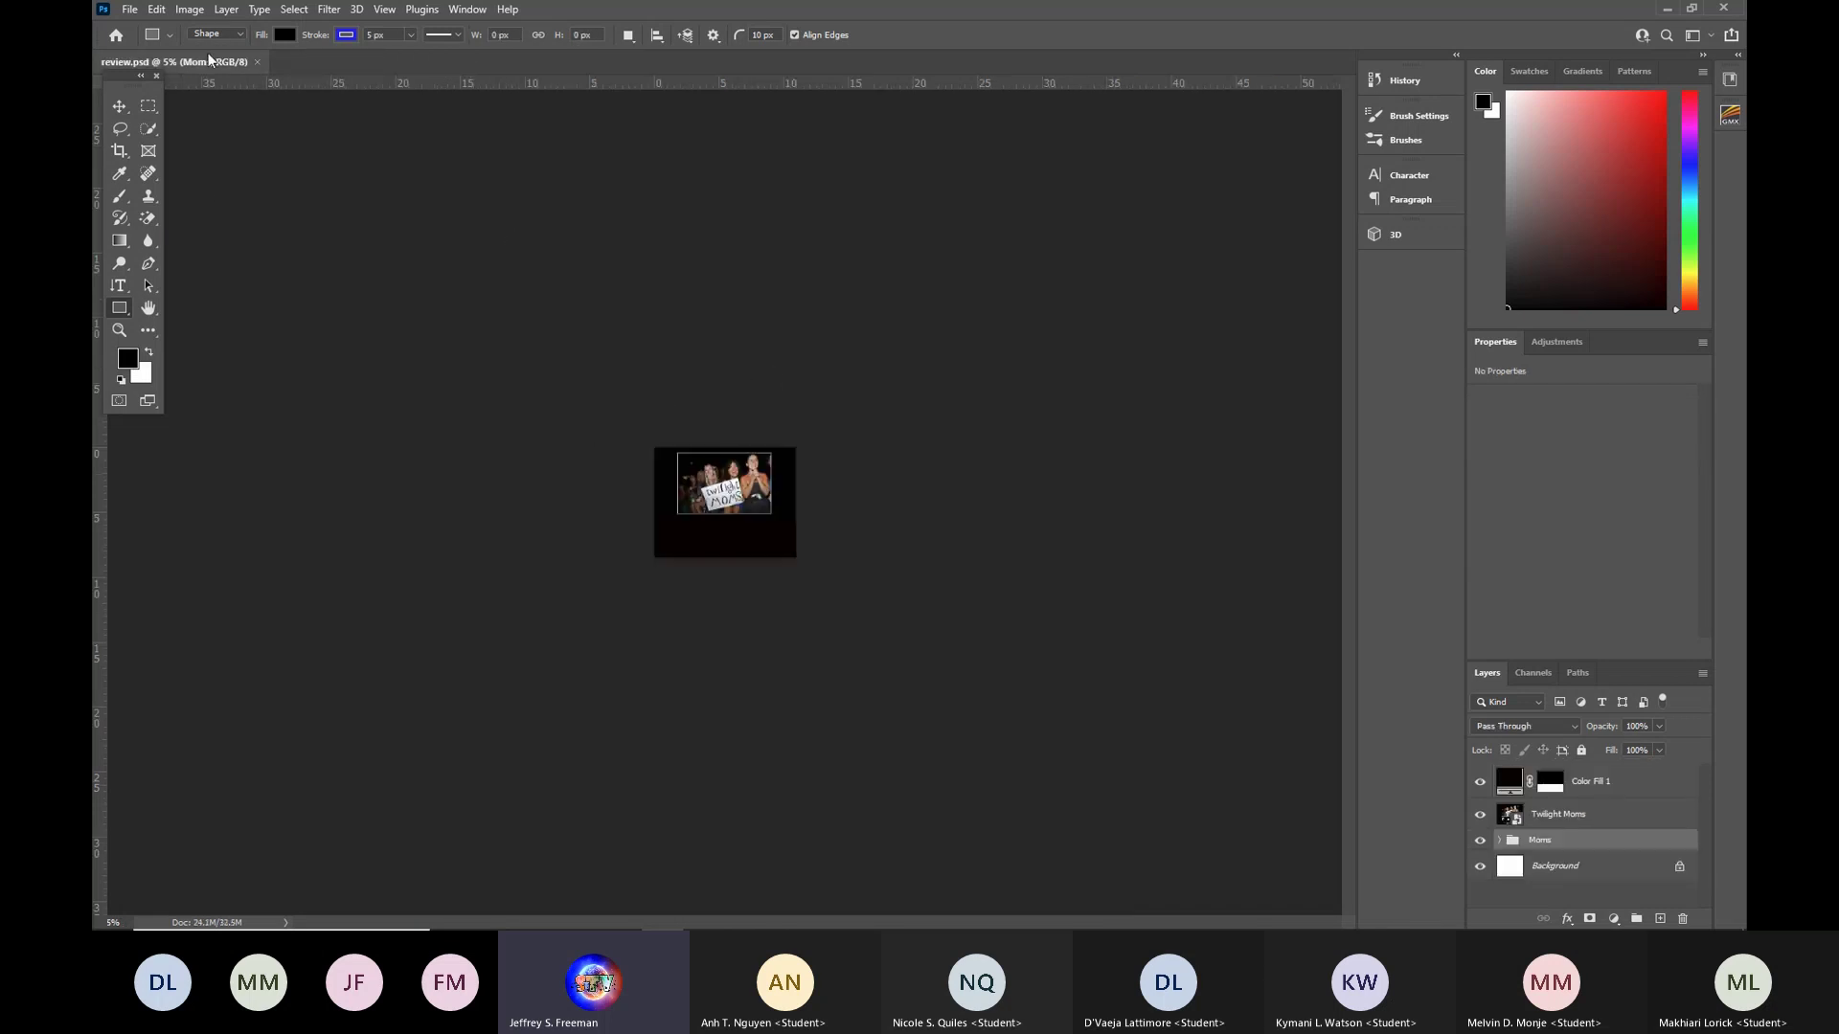
pyautogui.click(257, 61)
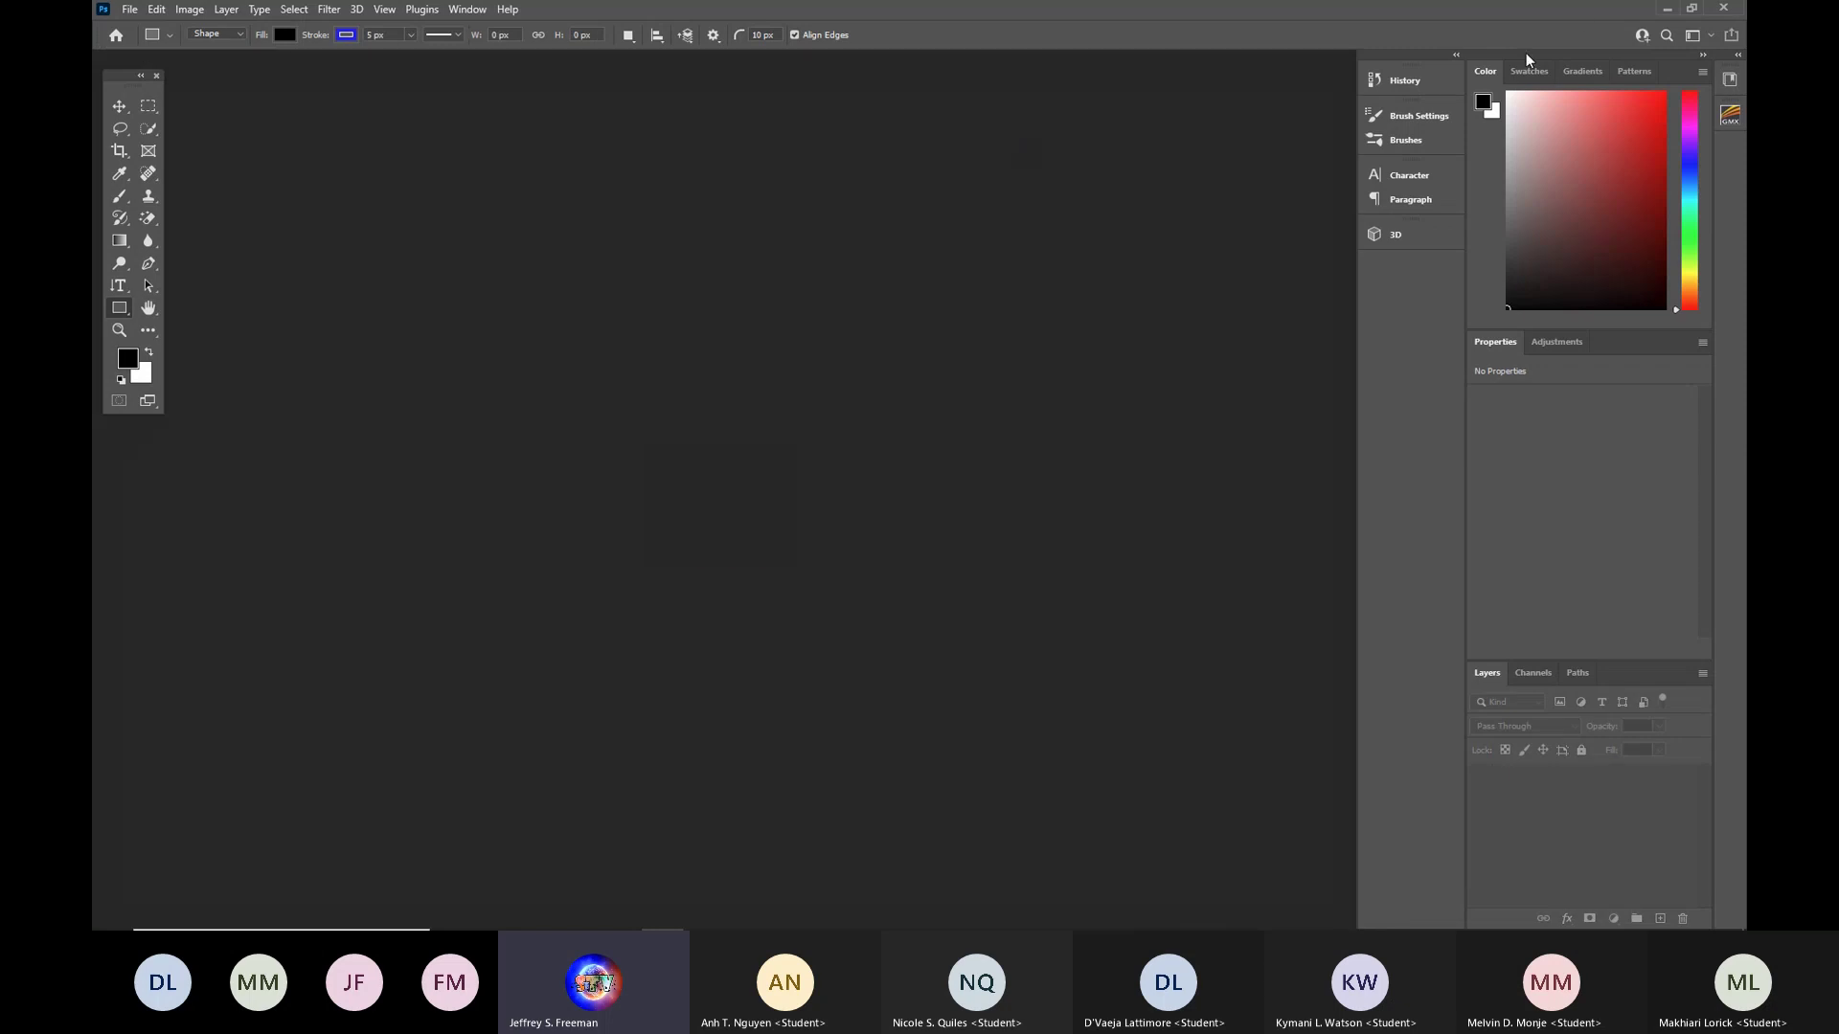
# Exit Photoshop and close the review folder window.
pyautogui.click(1724, 9)
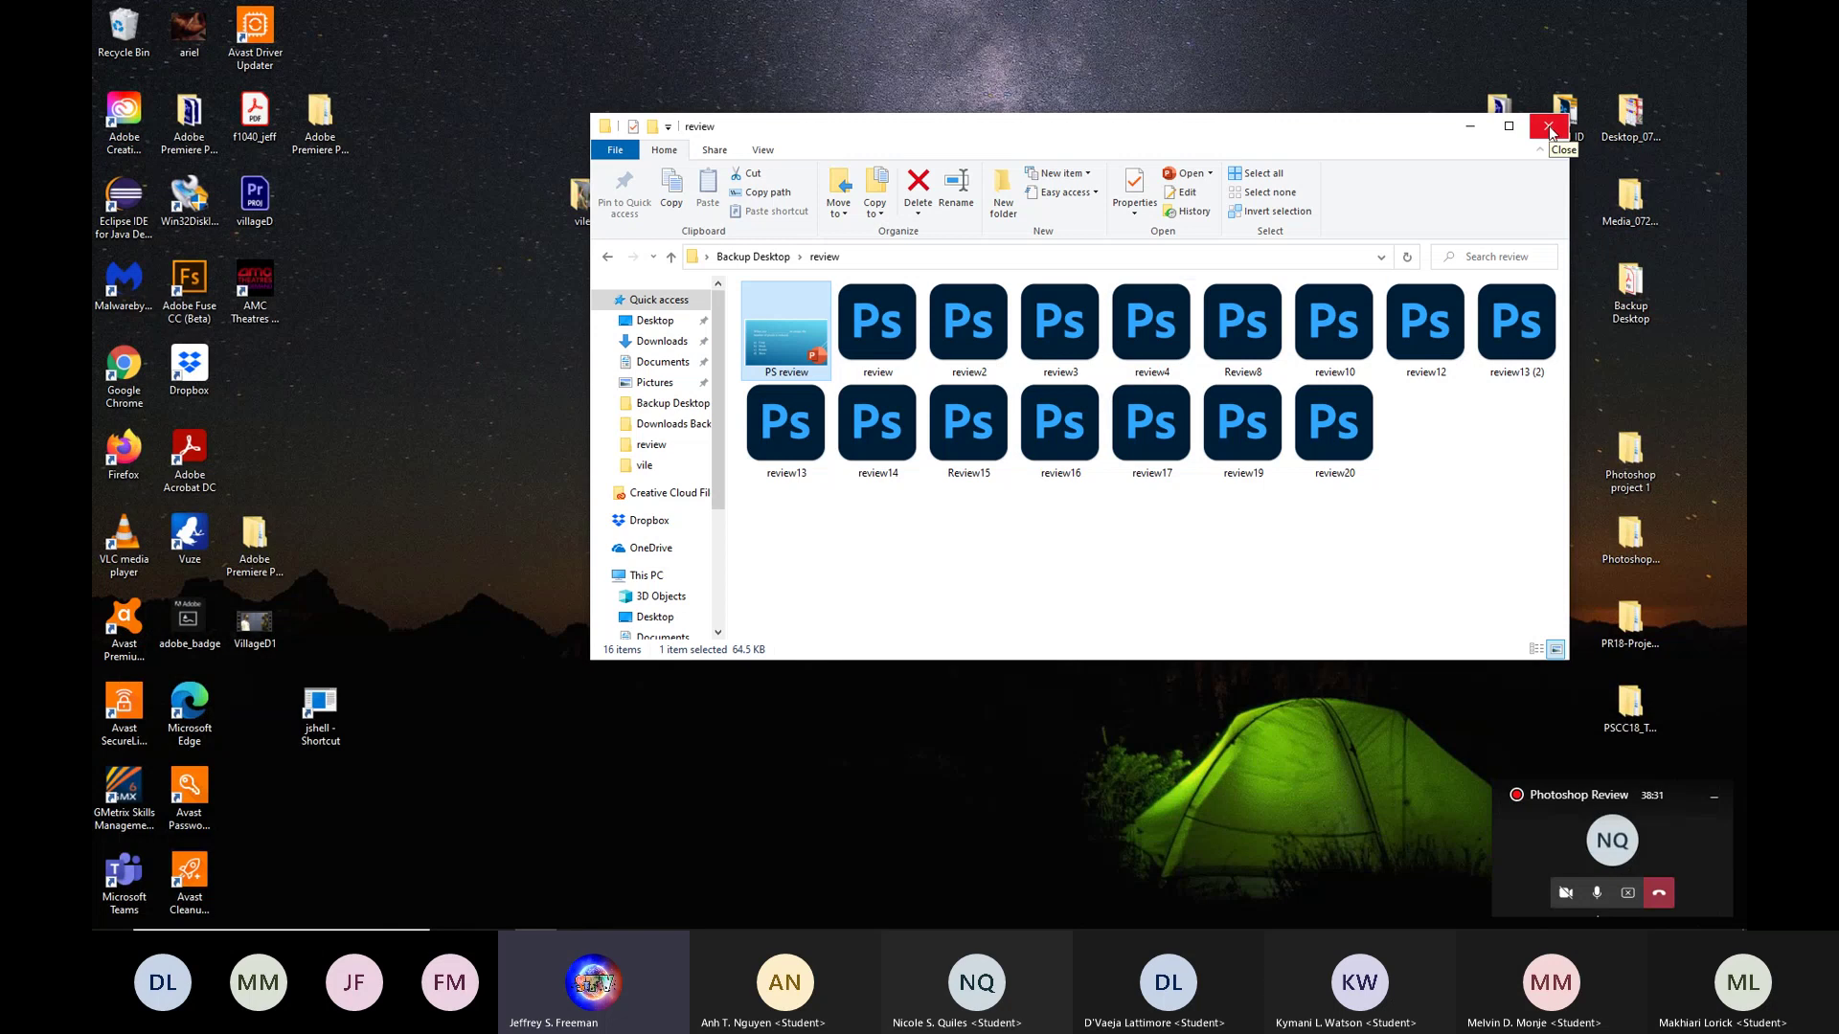
pyautogui.click(1549, 128)
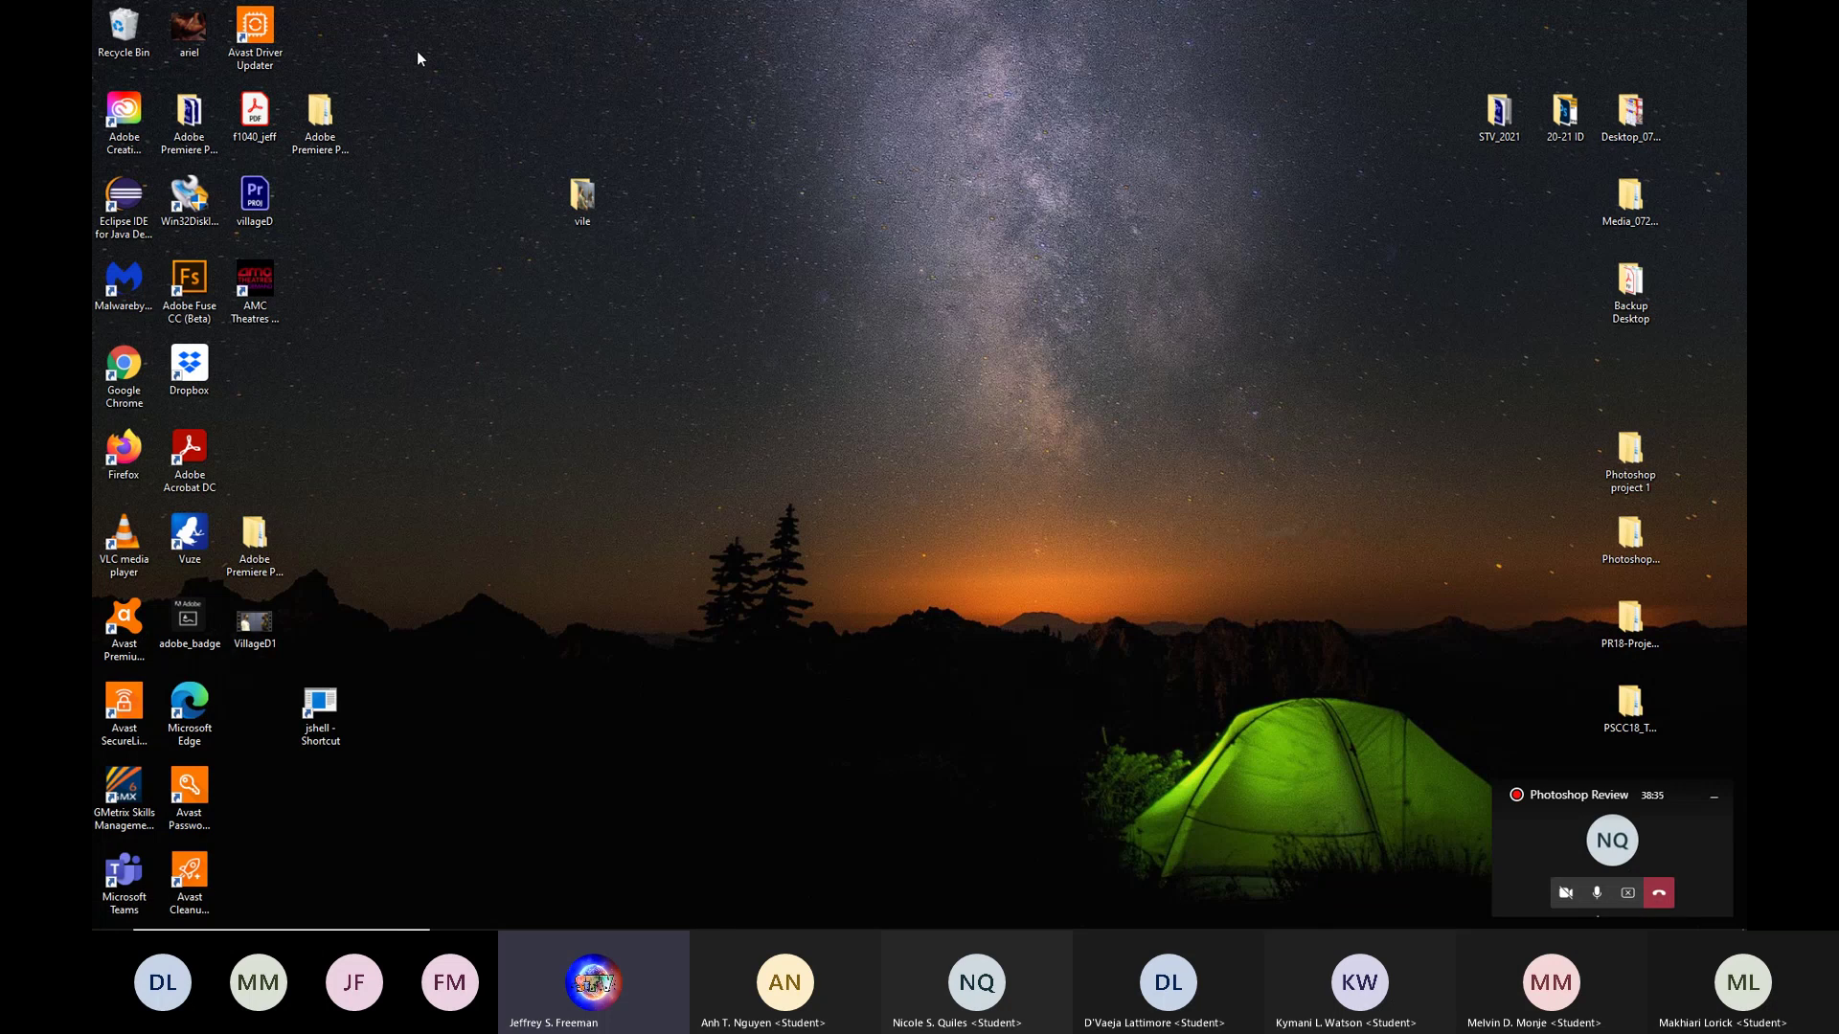
# Switch to the Photoshop Review meeting in Microsoft Teams and dismiss the recording notice.
pyautogui.click(1681, 837)
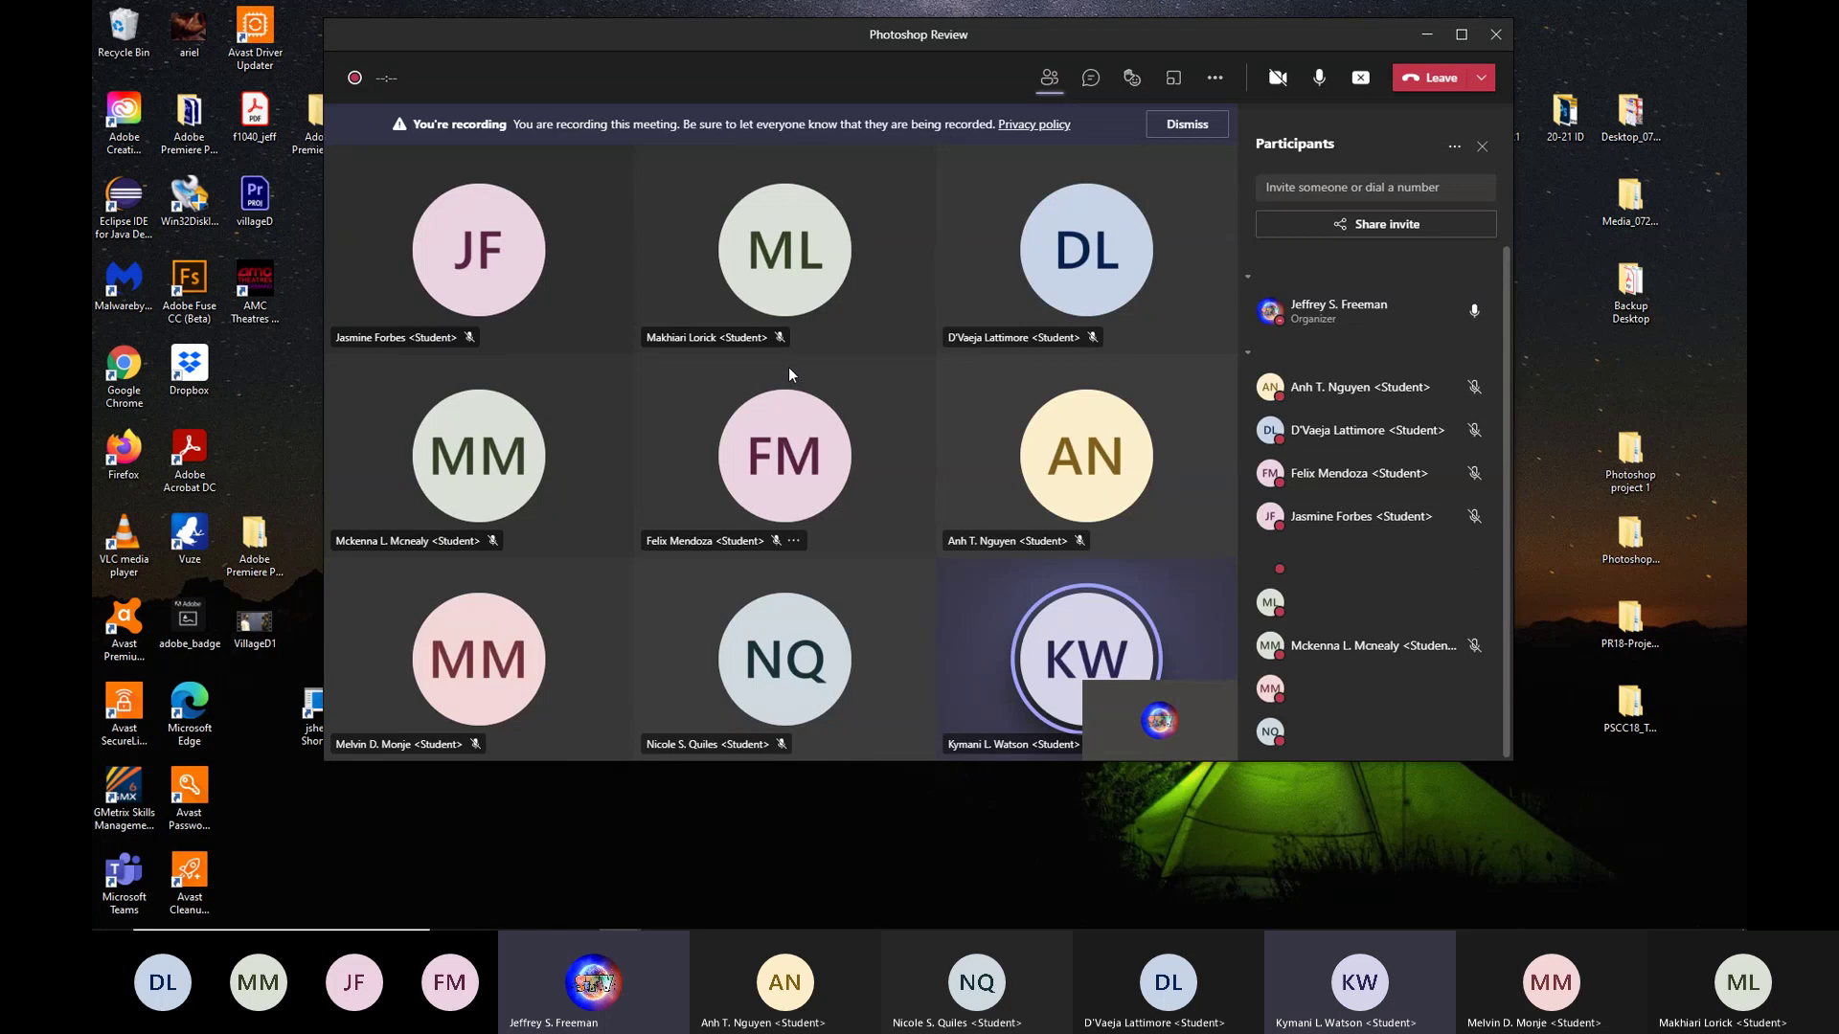
pyautogui.moveTo(753, 404)
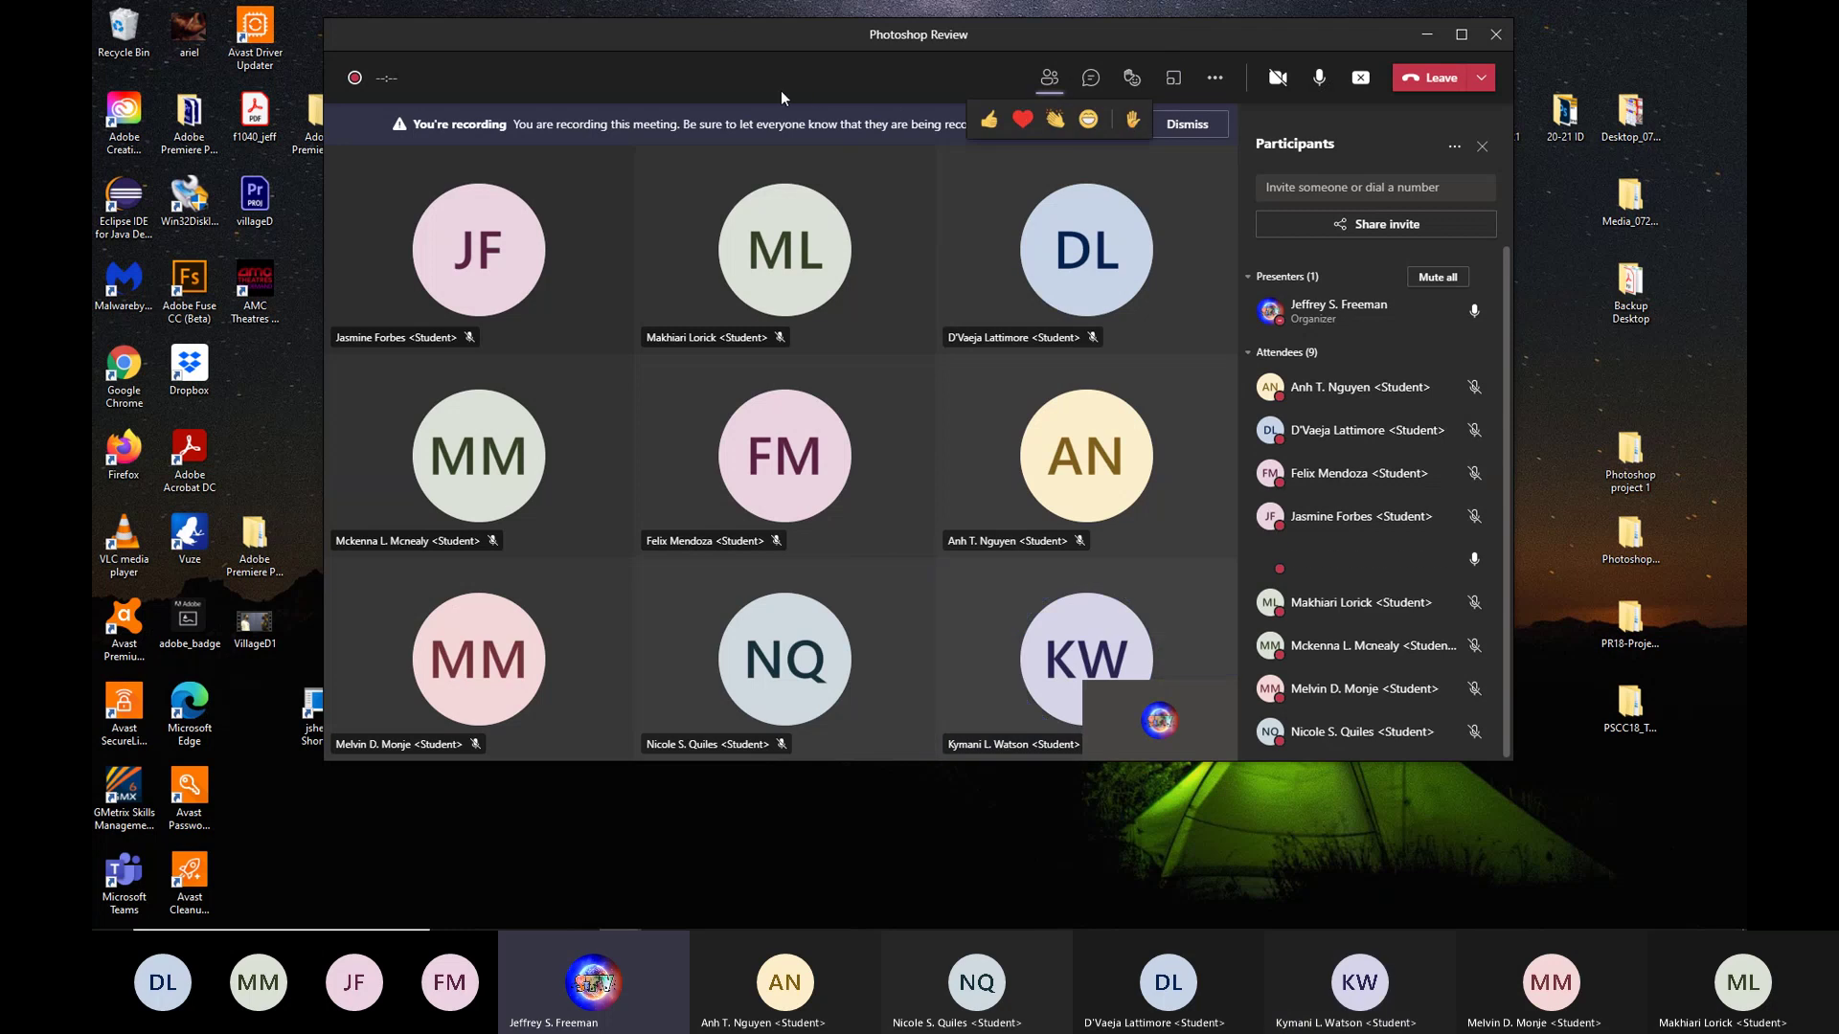
pyautogui.click(1178, 127)
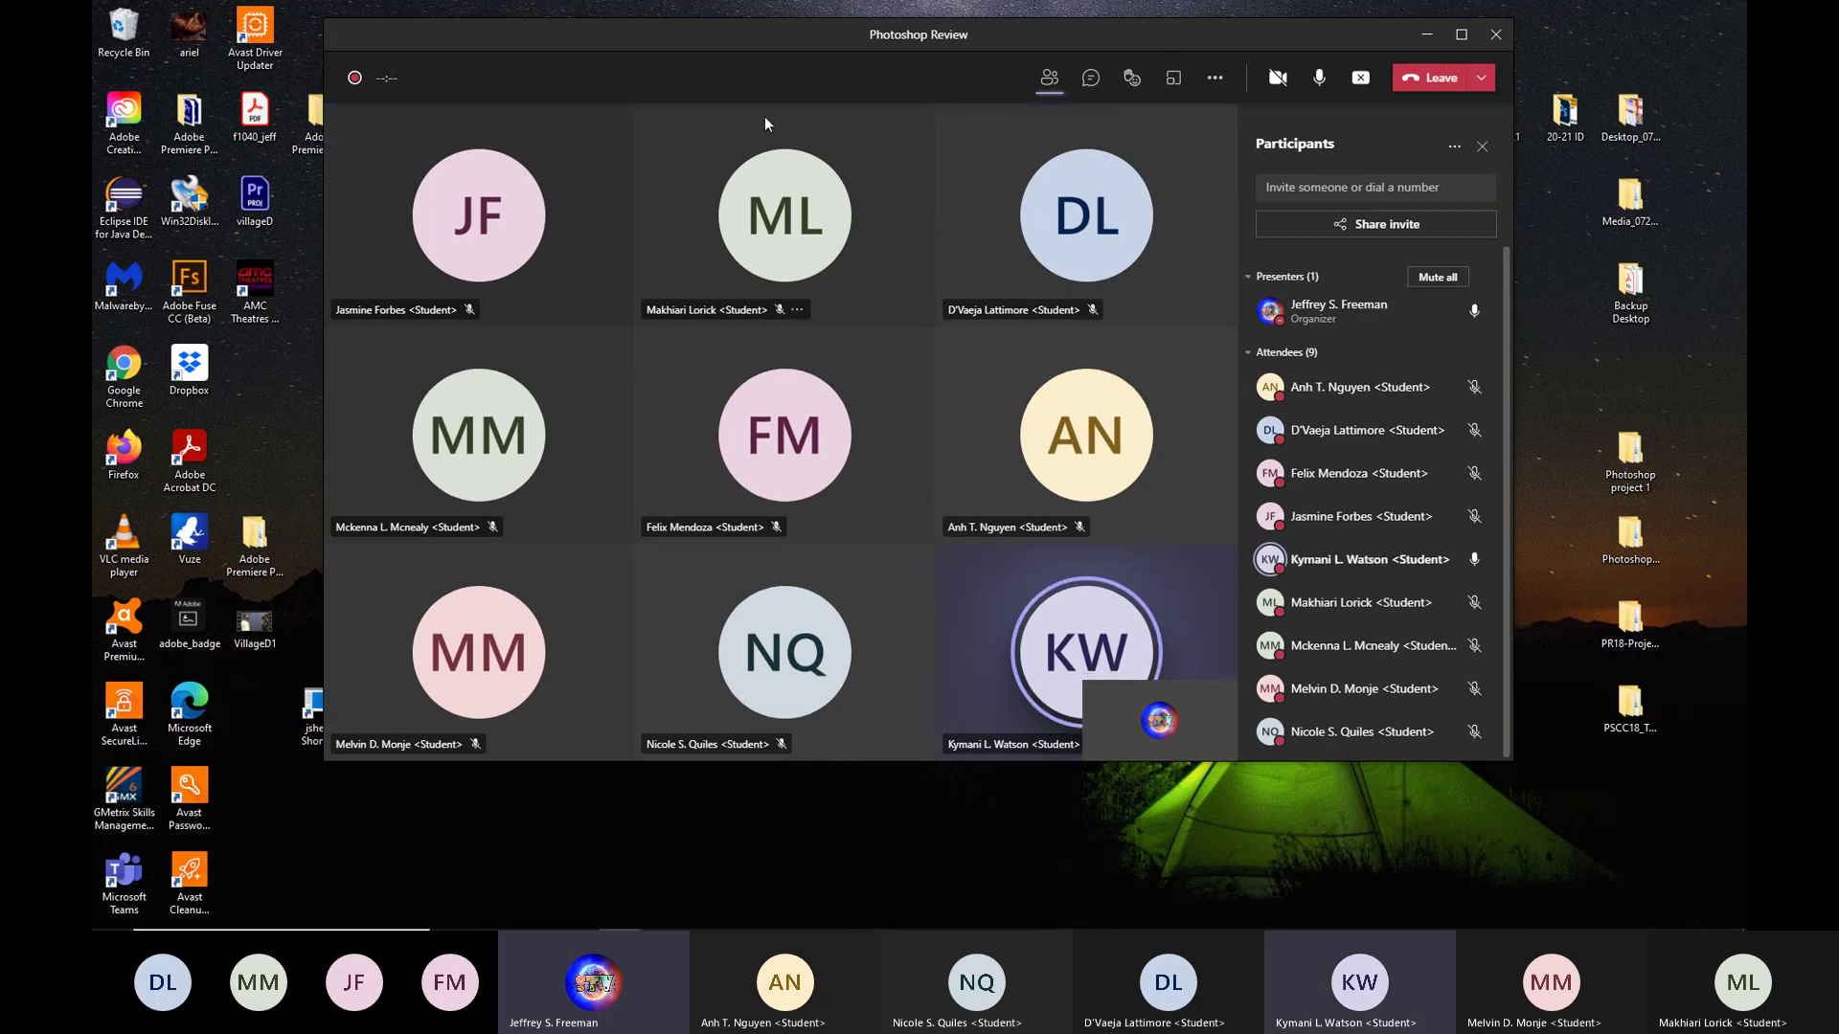